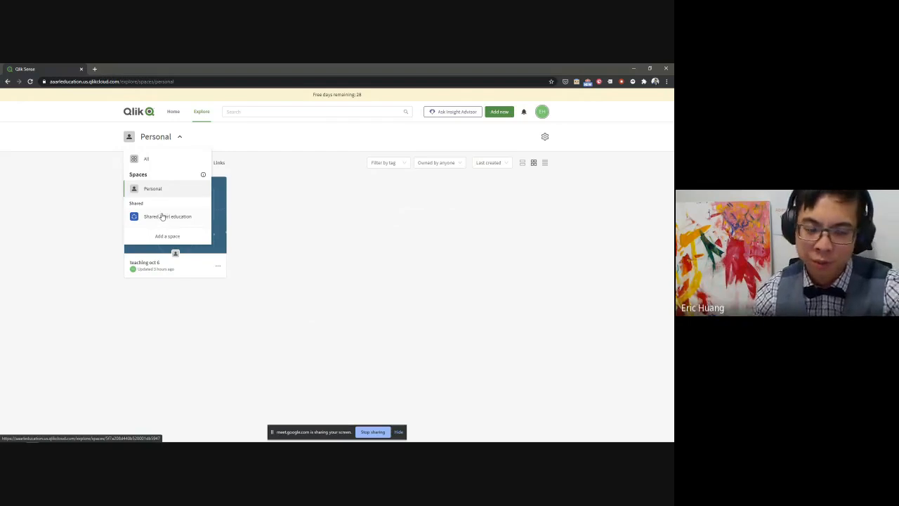
Step: Start a new analytics app and name it with the owner's first name in possessive form followed by "Teaching Oct 6"
left_click(331, 226)
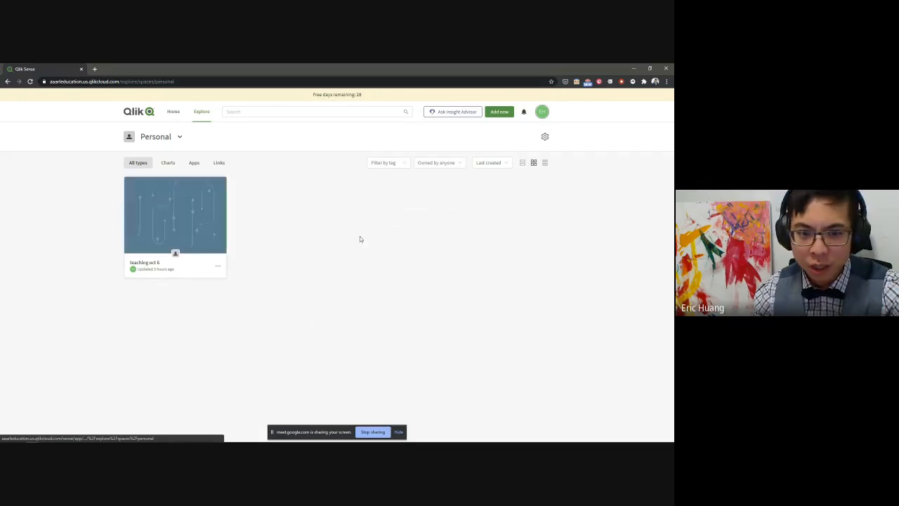
mouse_move(195, 232)
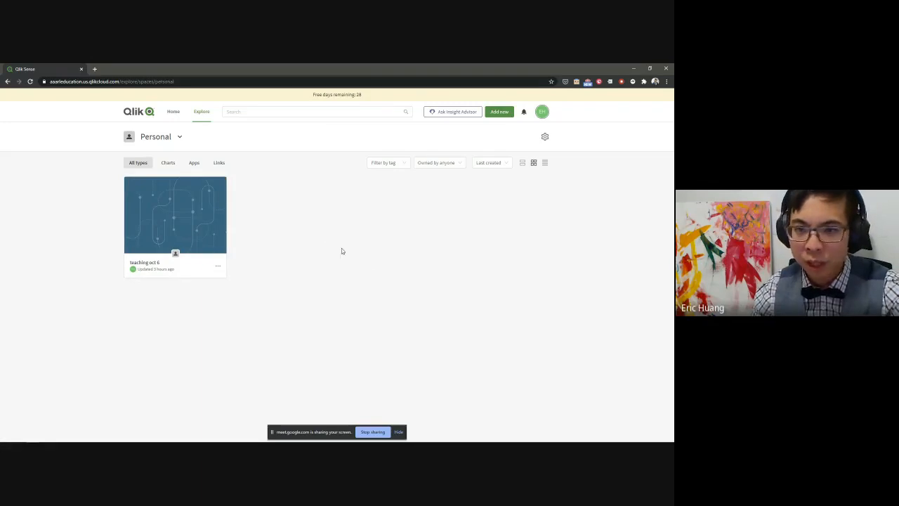
left_click(500, 112)
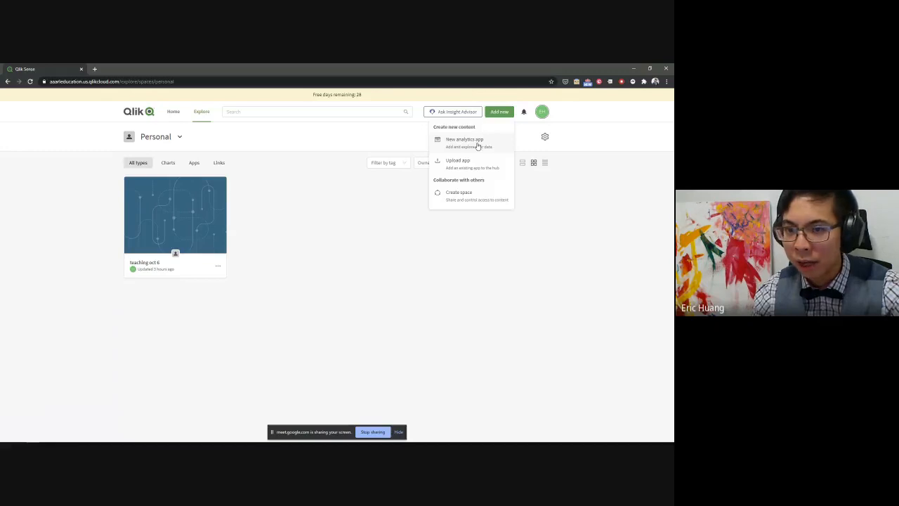
left_click(478, 143)
left_click(312, 166)
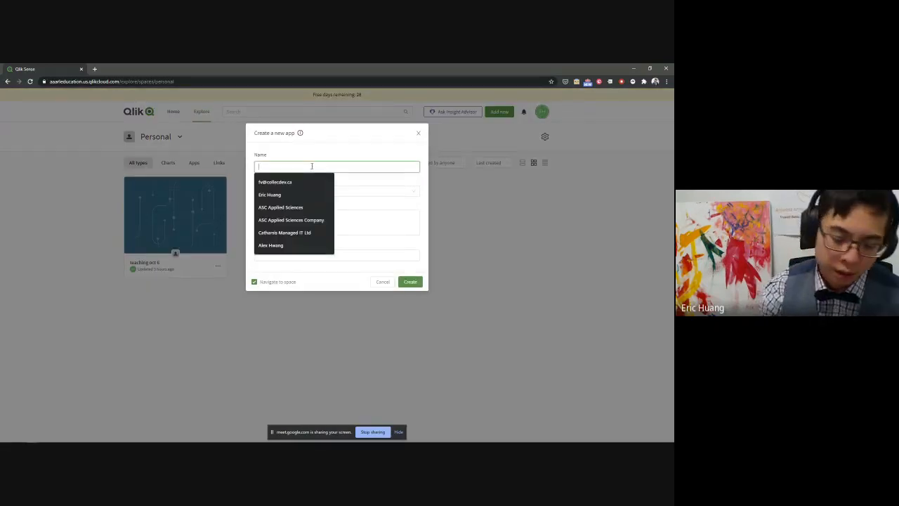
type("Eric")
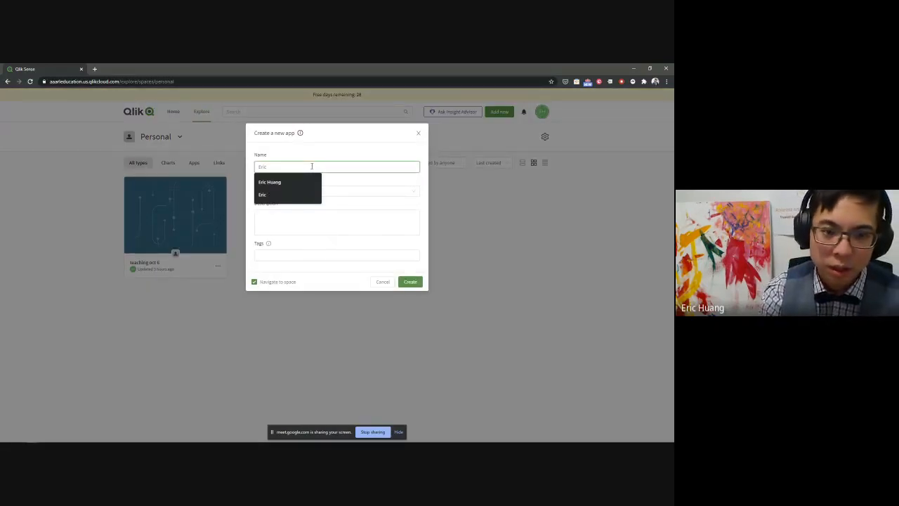
type("'s Teaching")
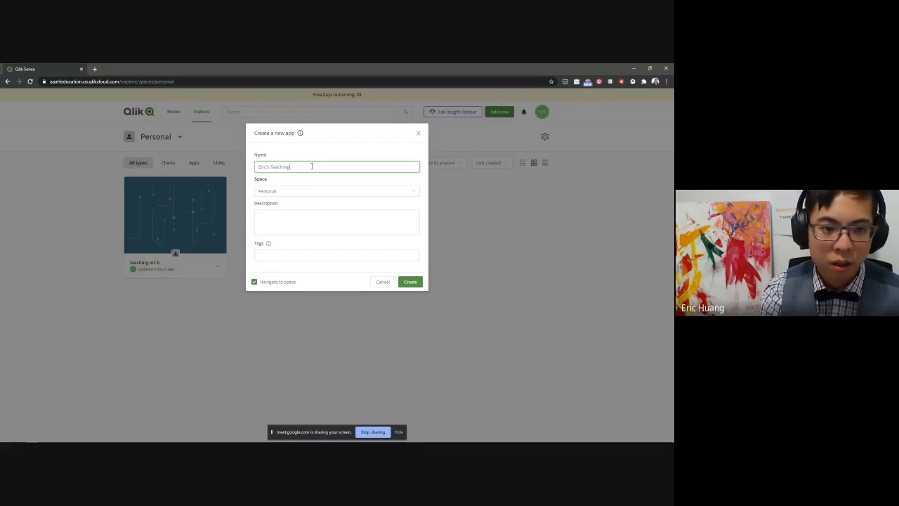
type(" Oct 6")
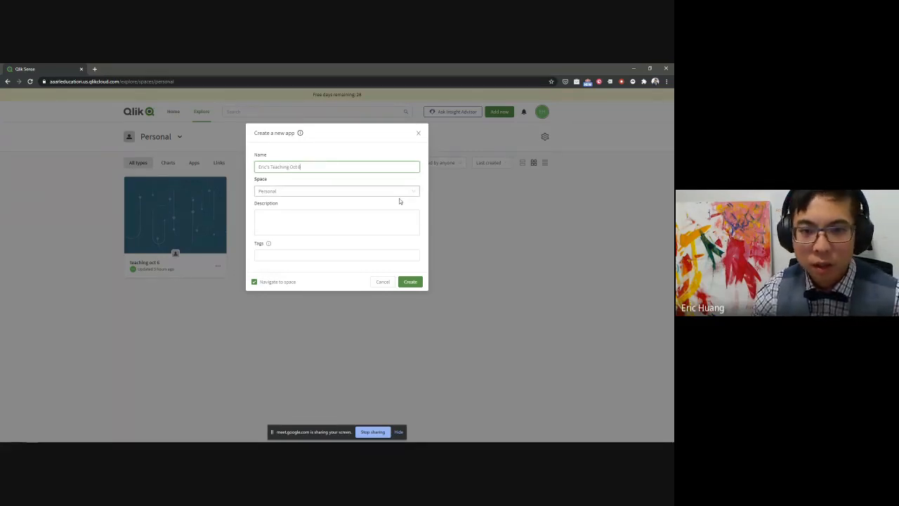
Step: Keep the app in the Personal space, describe it as "Qlik workshop 2020", and create it
left_click(292, 194)
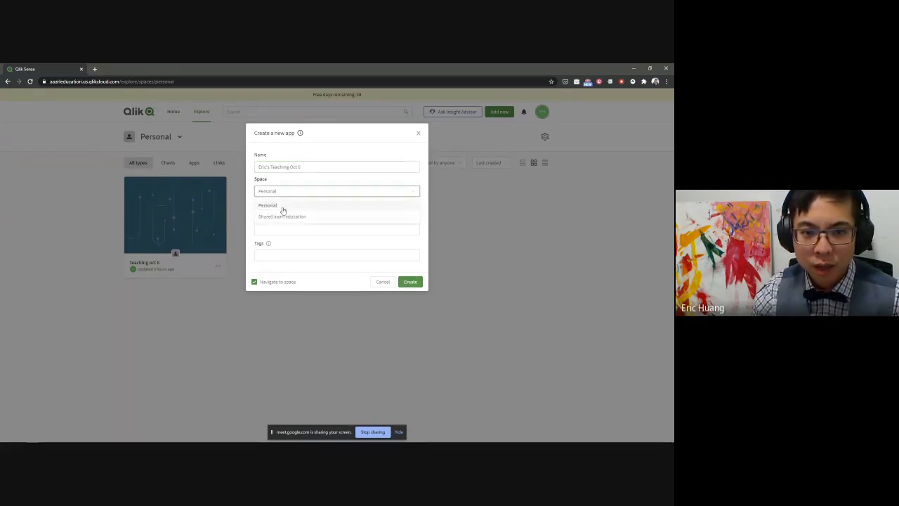
left_click(334, 206)
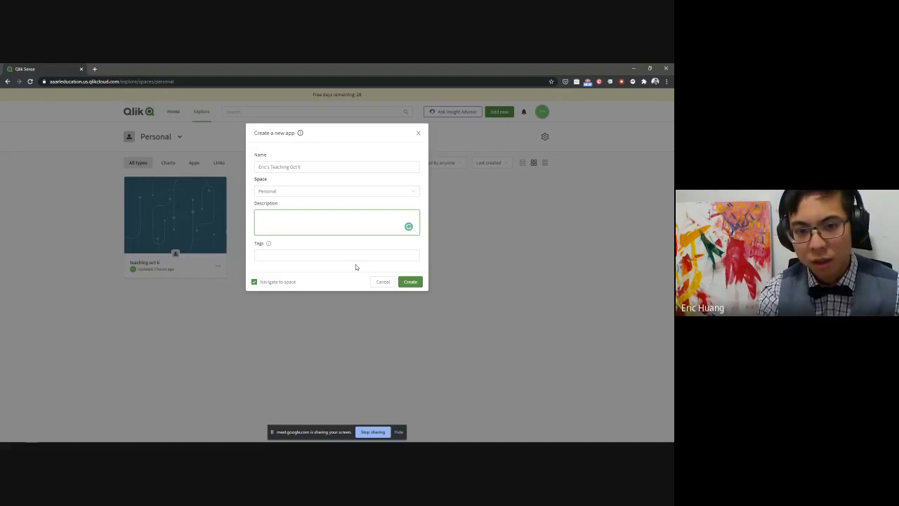
type("Qlik workshop")
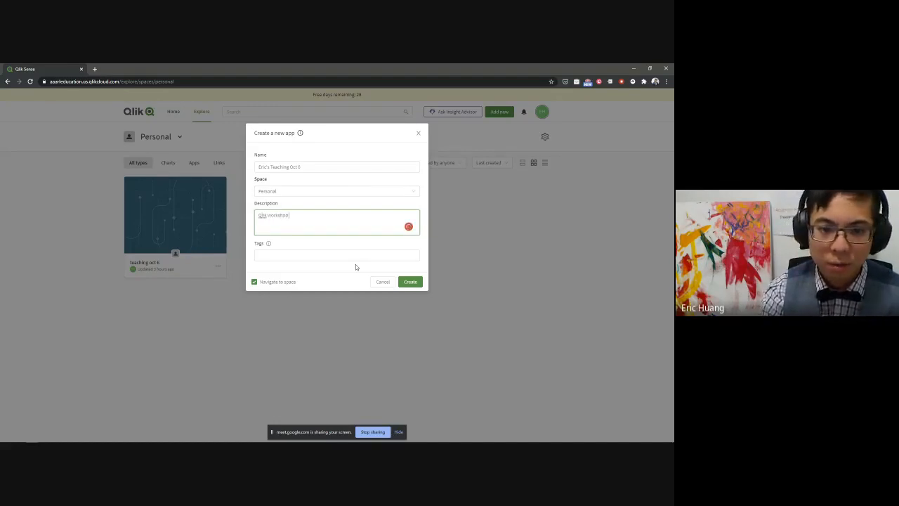
type(" 2020")
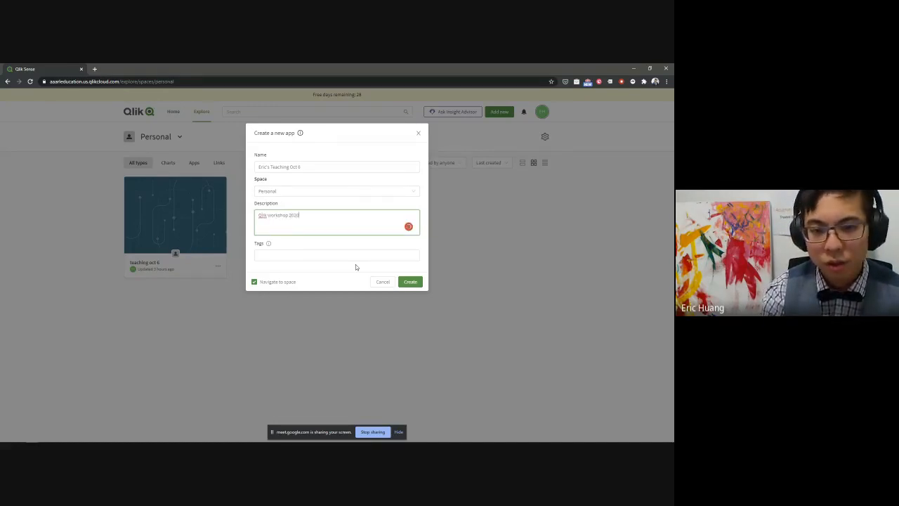
left_click(407, 283)
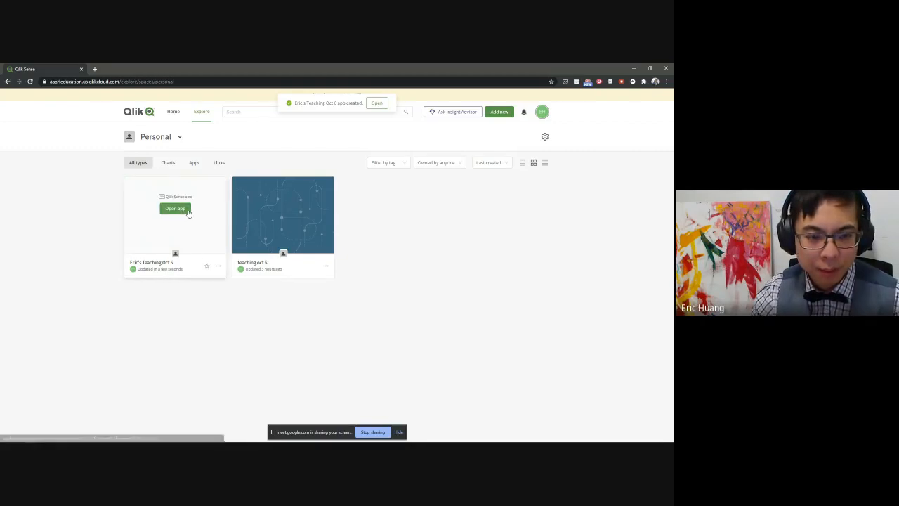
Step: Open the newly created app and start adding data, looking through the available data source connectors
left_click(175, 209)
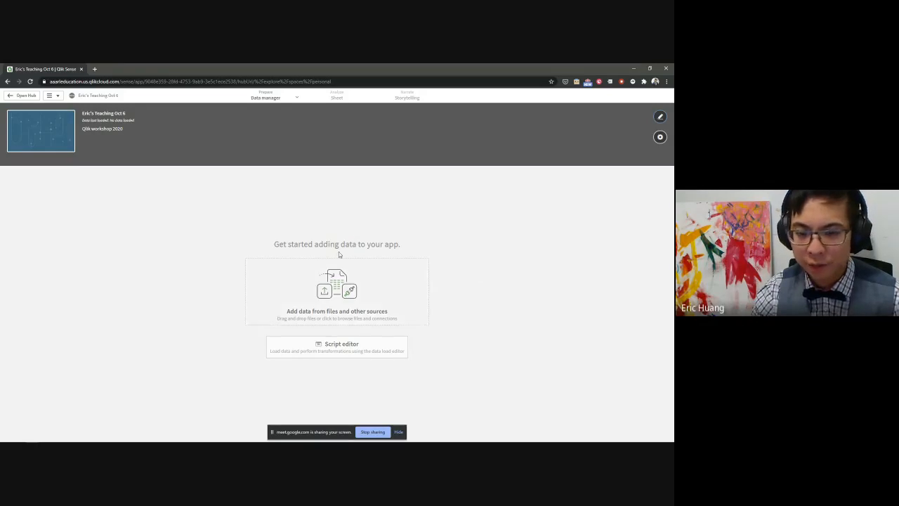
left_click(339, 289)
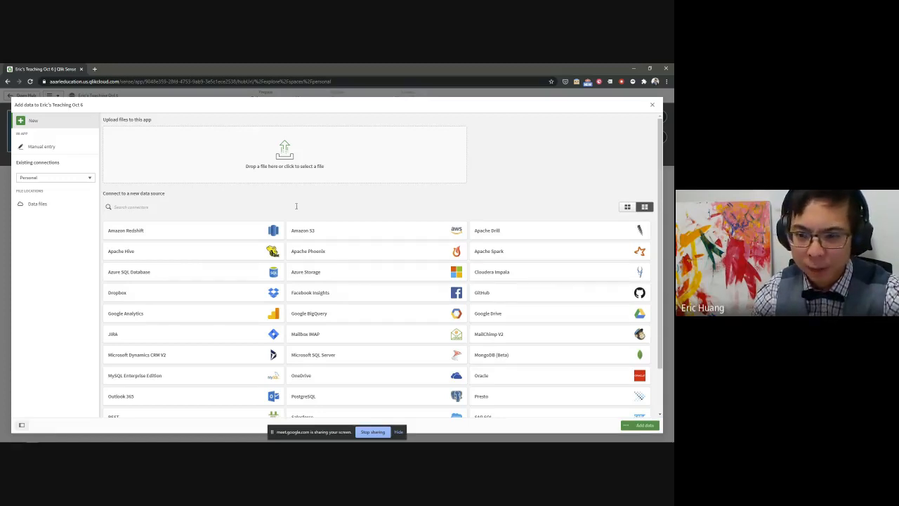
scroll(365, 259, "down", 1)
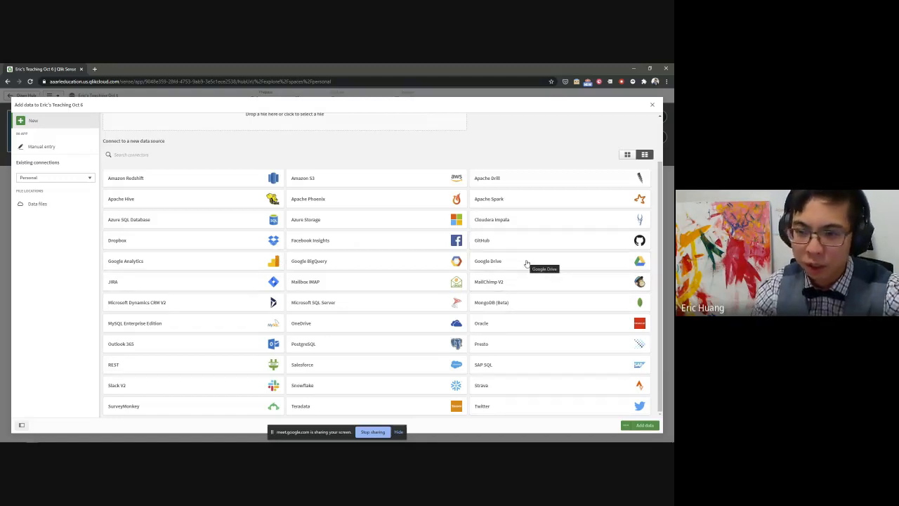
scroll(523, 275, "up", 1)
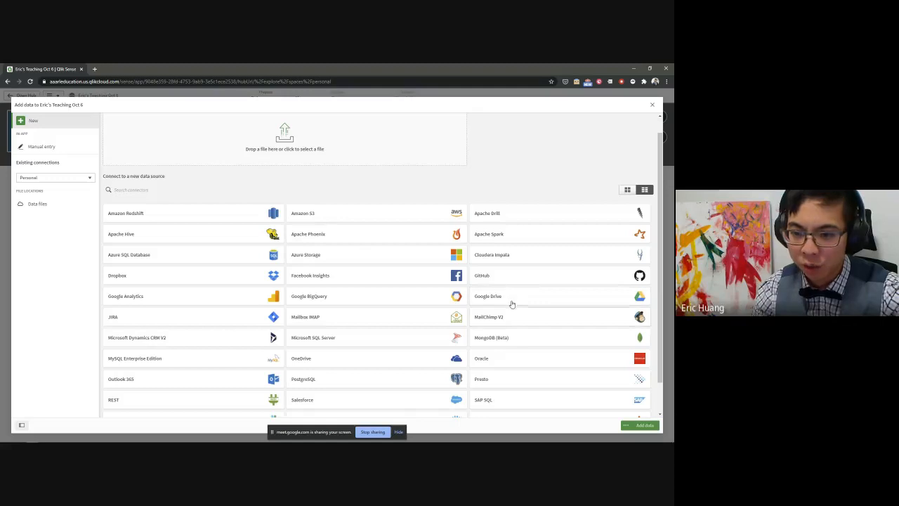
scroll(535, 214, "down", 1)
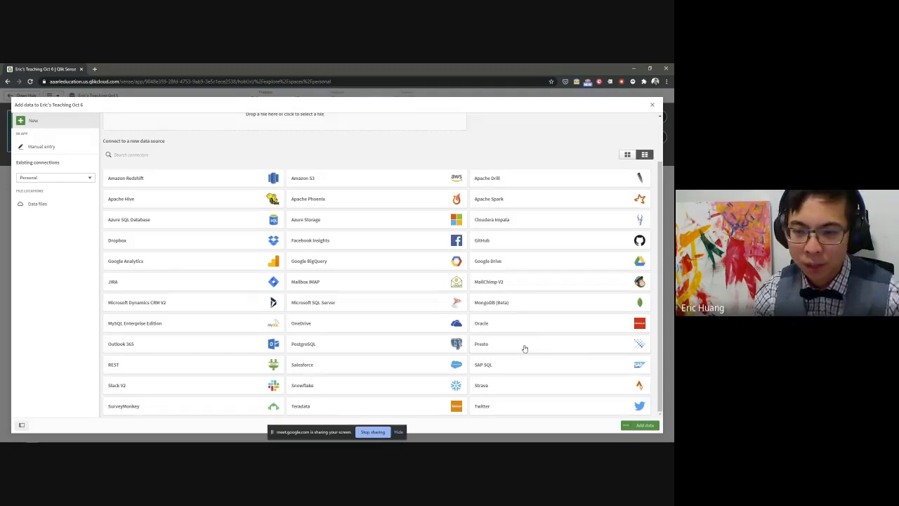
scroll(492, 330, "up", 2)
Step: Switch to File Explorer and open core_dataset.csv from the HR Data Sample folder inside Data in a maximized Excel window
key("alt+Tab")
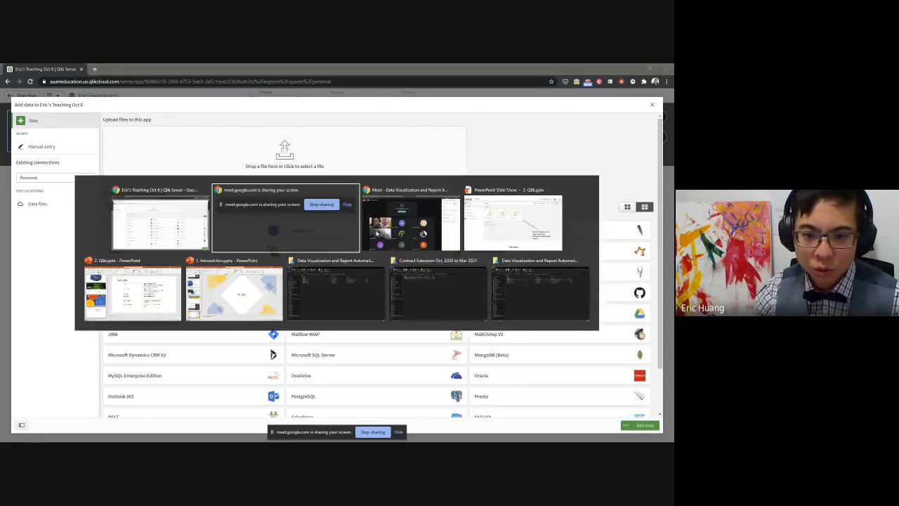
left_click(368, 288)
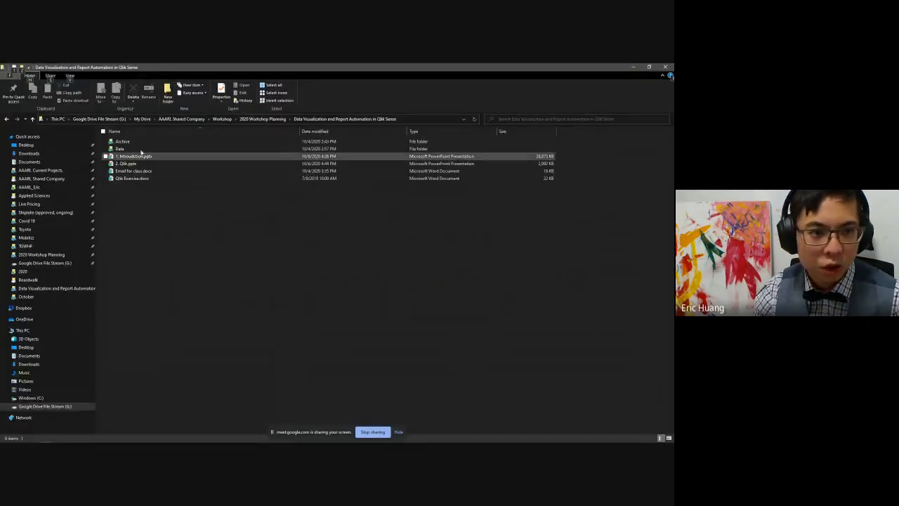
double_click(163, 141)
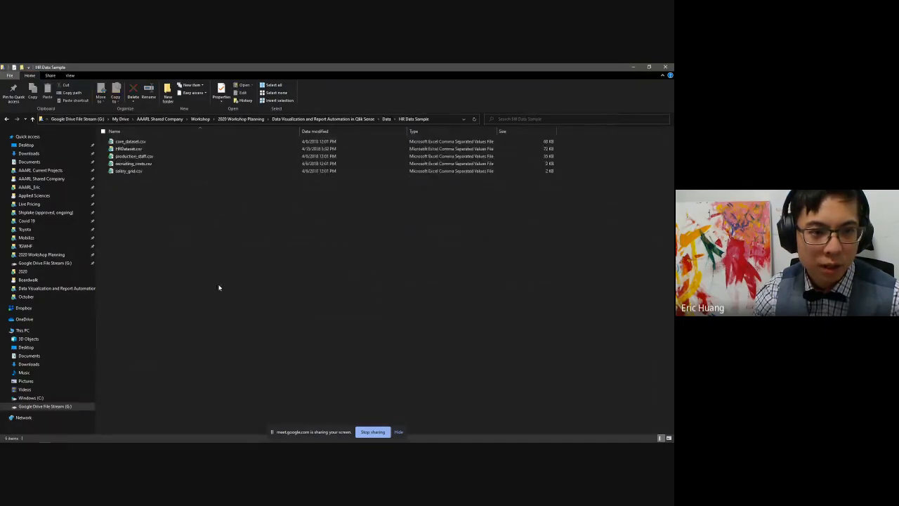
left_click(157, 143)
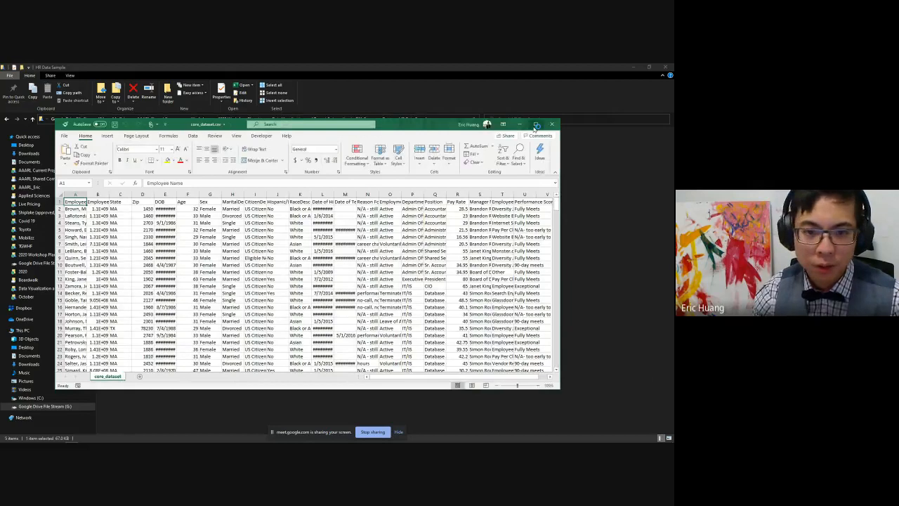
left_click(536, 124)
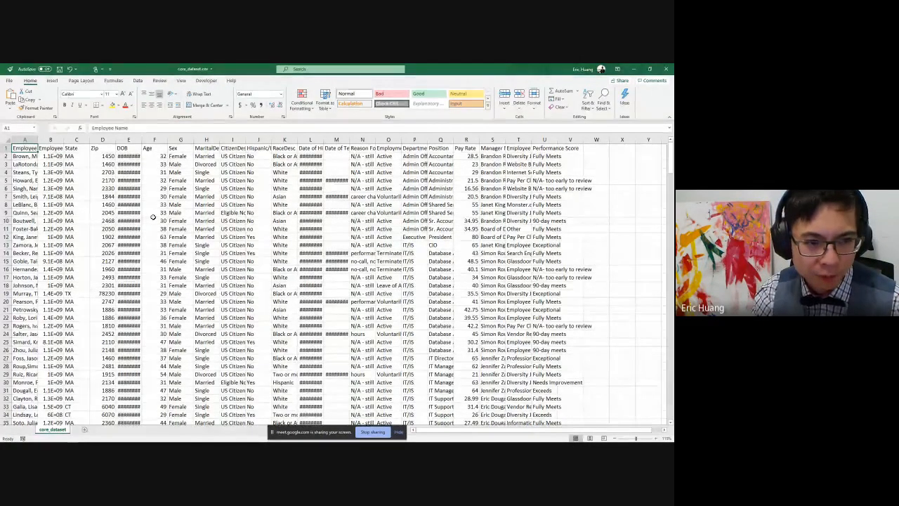
Step: Fit the Employee Name column's width to its contents and select the whole header row
double_click(38, 139)
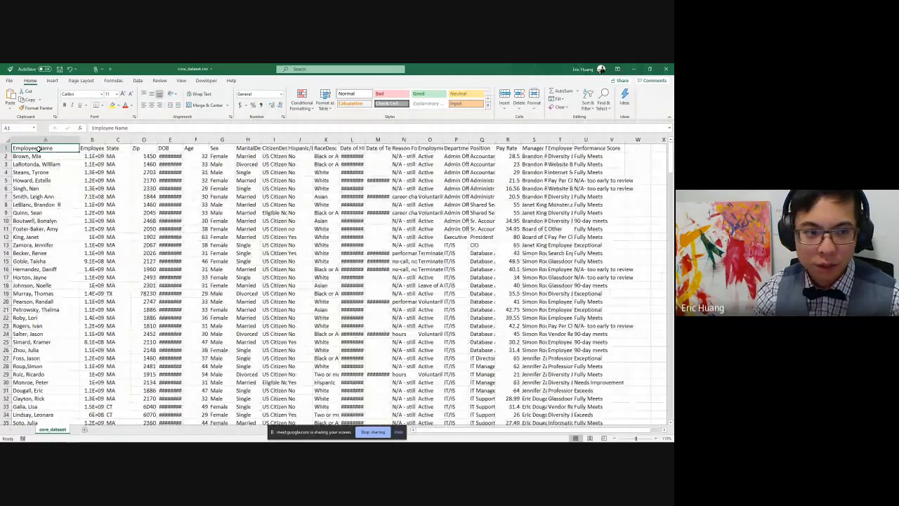
scroll(88, 179, "down", 2)
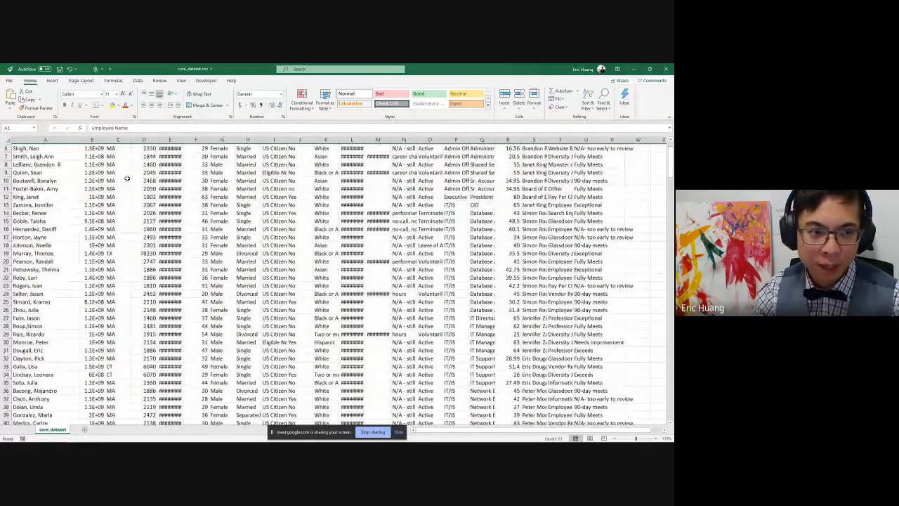
scroll(127, 178, "up", 2)
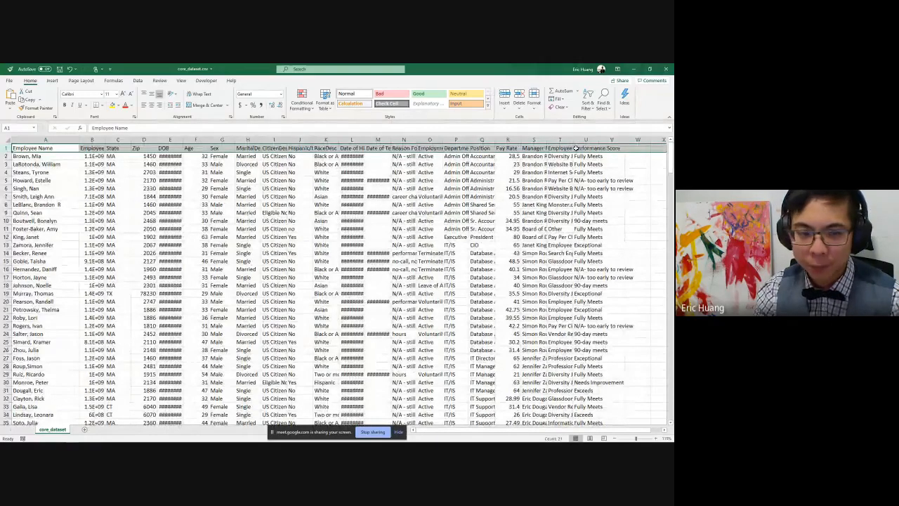
Step: Examine individual employee records in the first rows and compare them with the header row
left_click(44, 156)
left_click(44, 165)
left_click(55, 196)
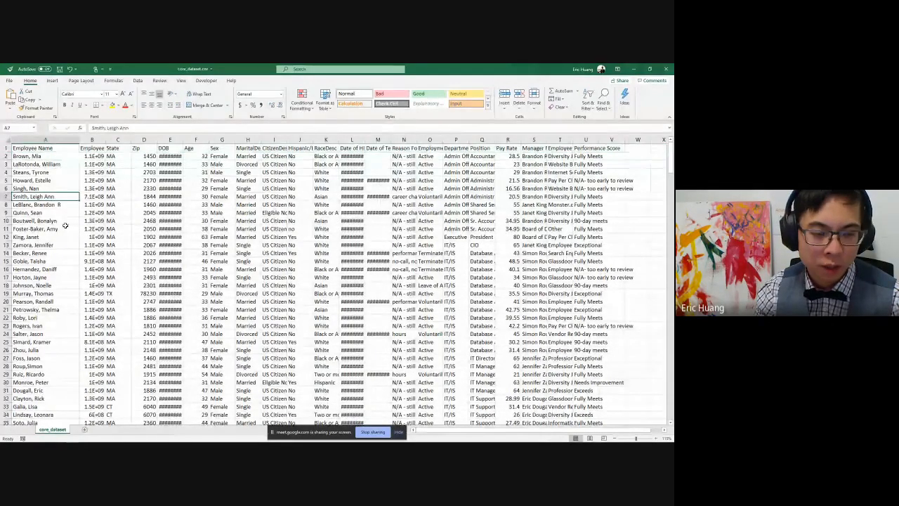
key("ctrl+Home")
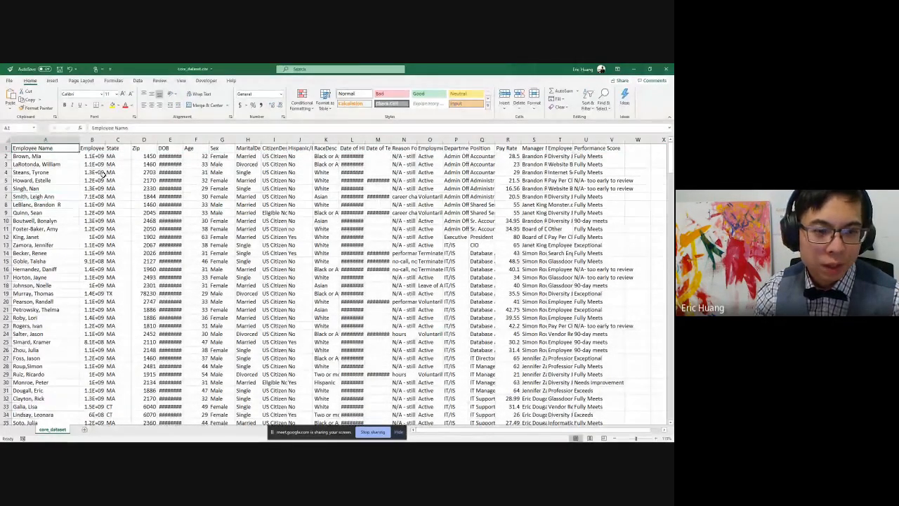
key("shift+space")
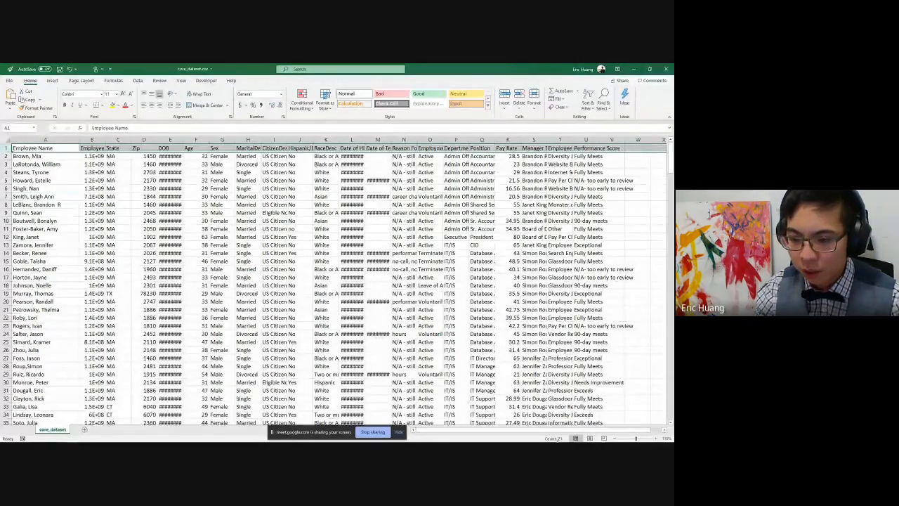
left_click(51, 163)
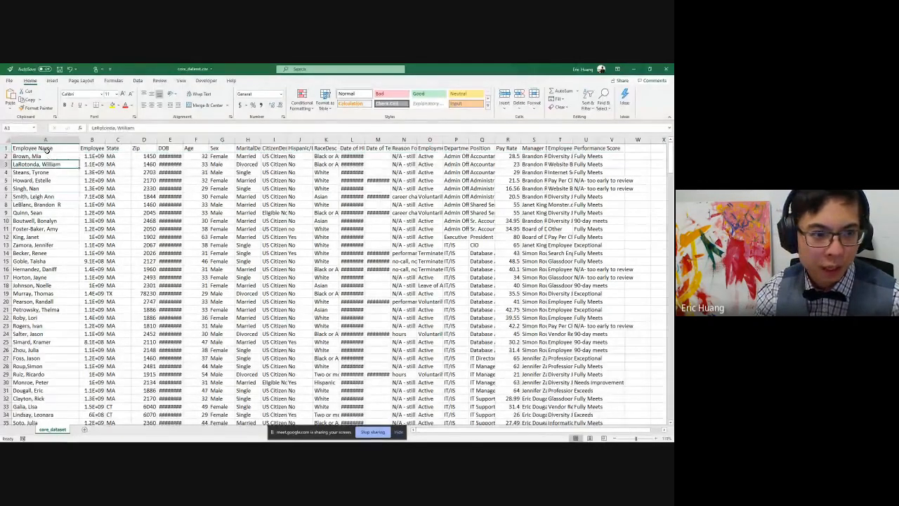
Step: Examine the Employee Name column from its header down to the last record and back to the header
left_click(46, 149)
key("ctrl+space")
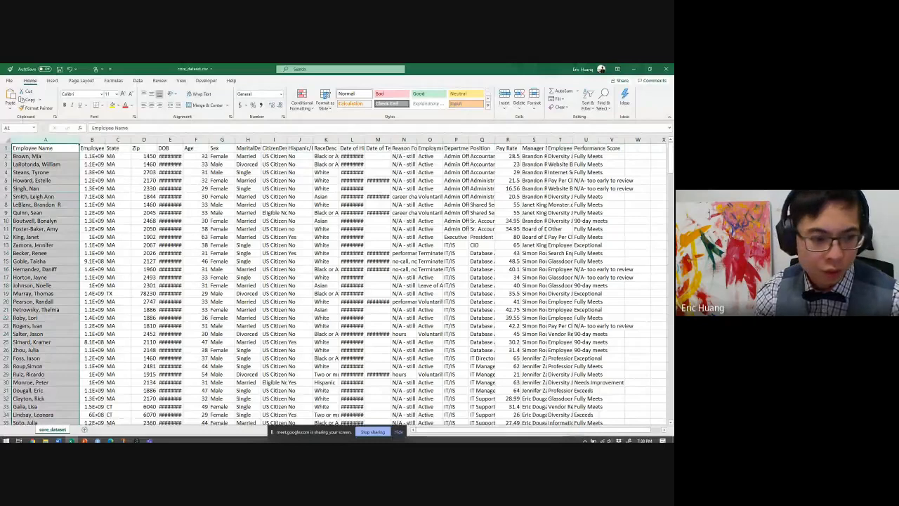
left_click(51, 261)
key("ctrl+Down")
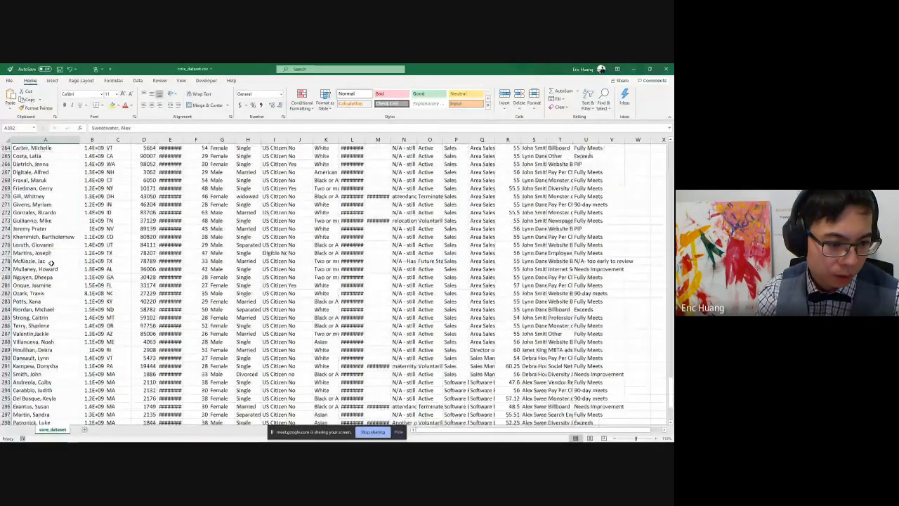
key("ctrl+Up")
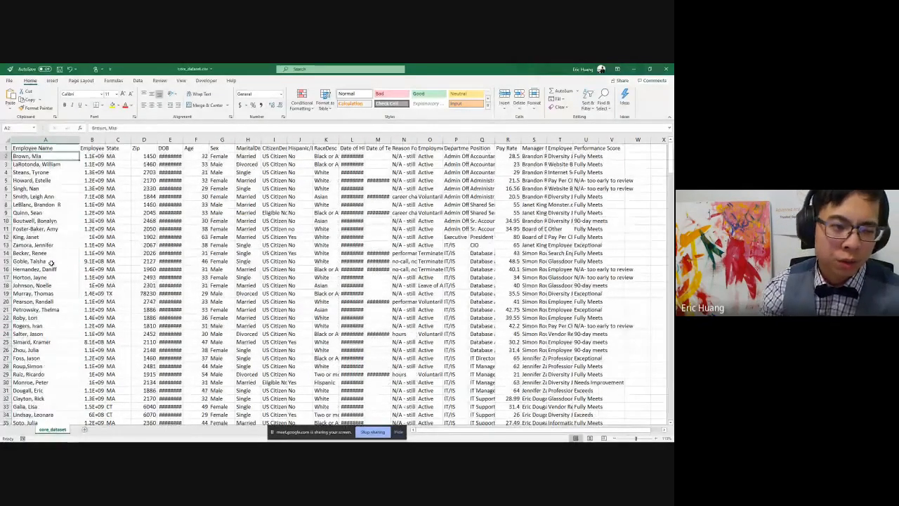
key("Up")
key("Down")
key("Up")
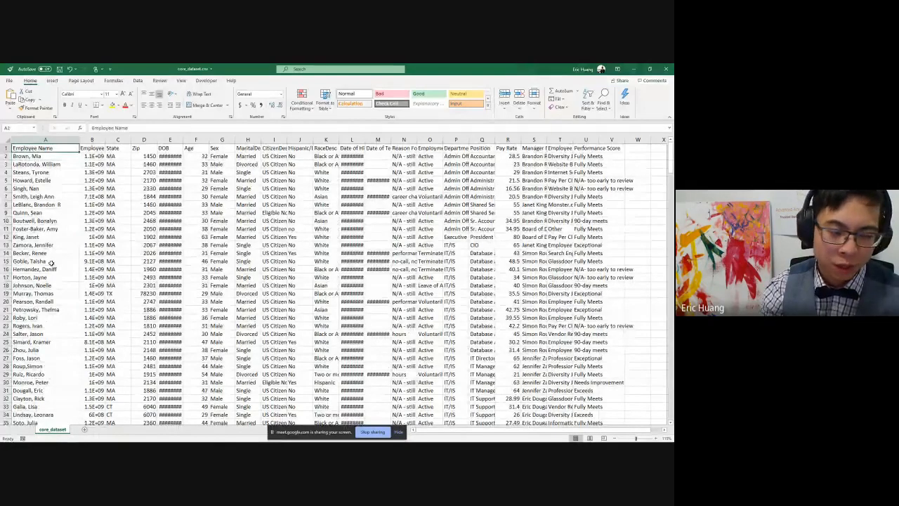
key("Down")
key("Up")
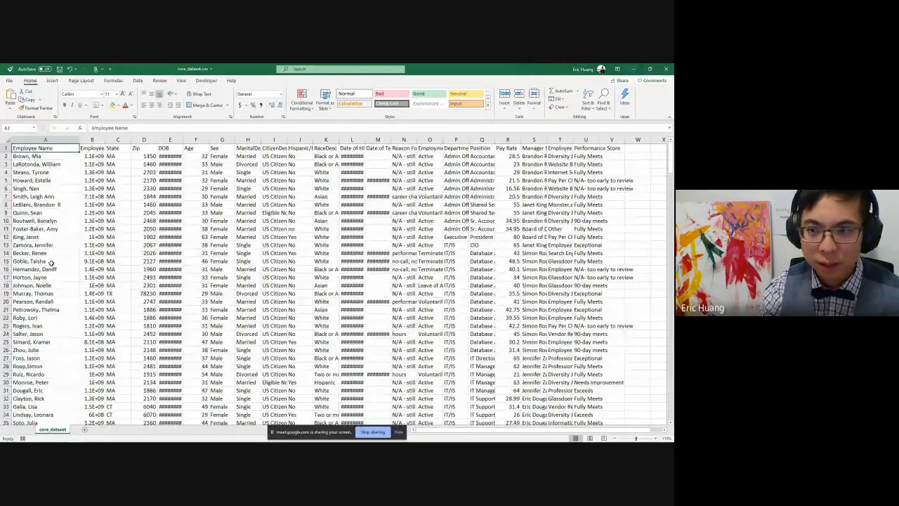
Step: Examine the header cells for personal details, from Employee Number through State, Zip, DOB, Age and Sex to RaceDesc
left_click(90, 150)
left_click(114, 150)
left_click(146, 149)
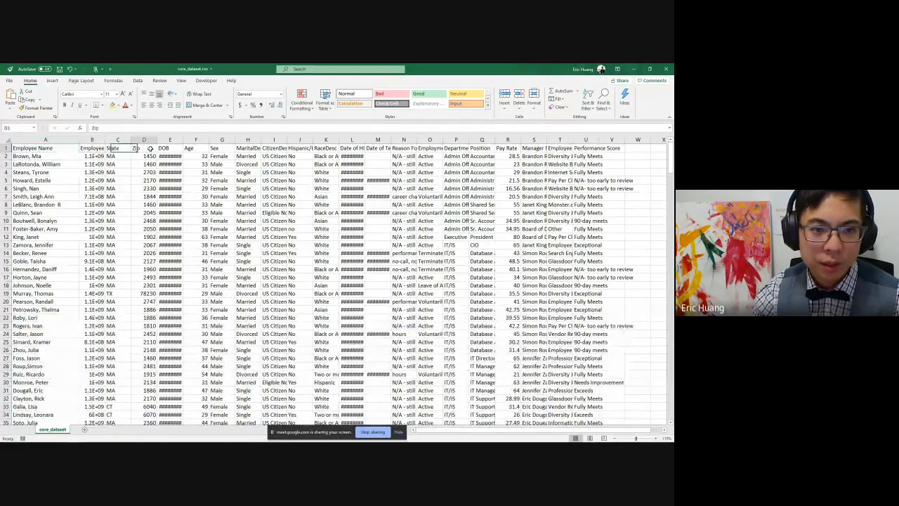
left_click(165, 148)
left_click(188, 148)
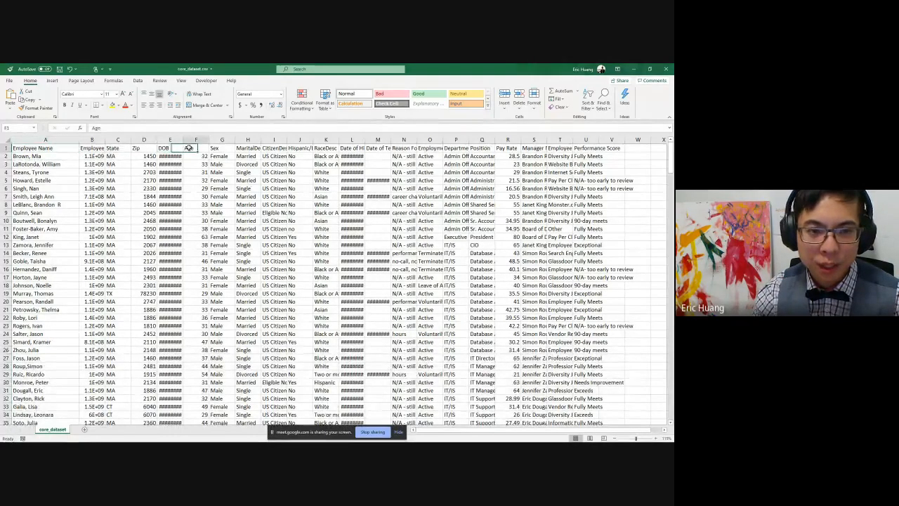
left_click(215, 148)
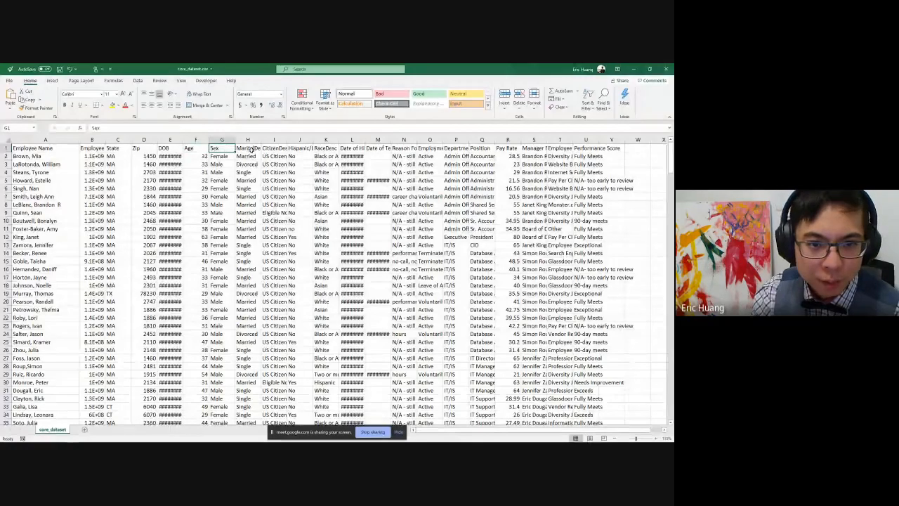
left_click(329, 148)
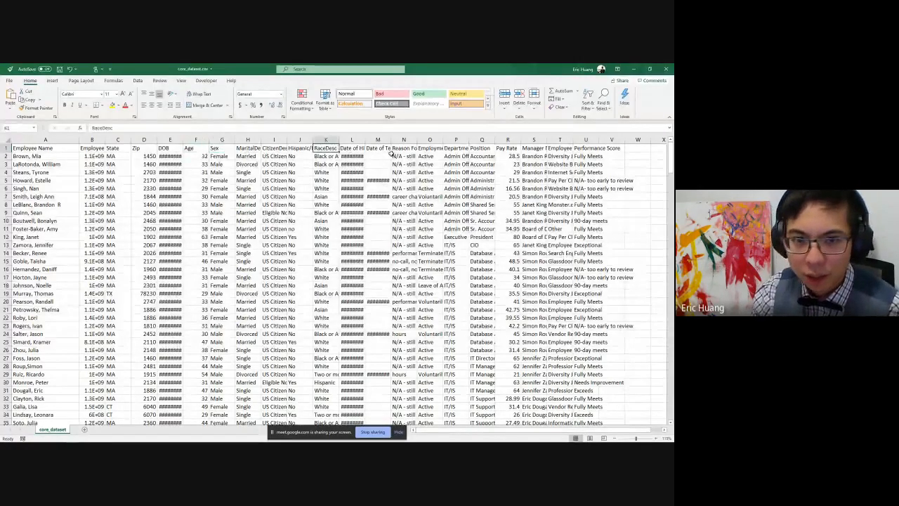
Step: Examine the employment header cells, including Reason For Term, Employment Status, Department, Position, Pay Rate and Manager Name
left_click(406, 148)
left_click(431, 148)
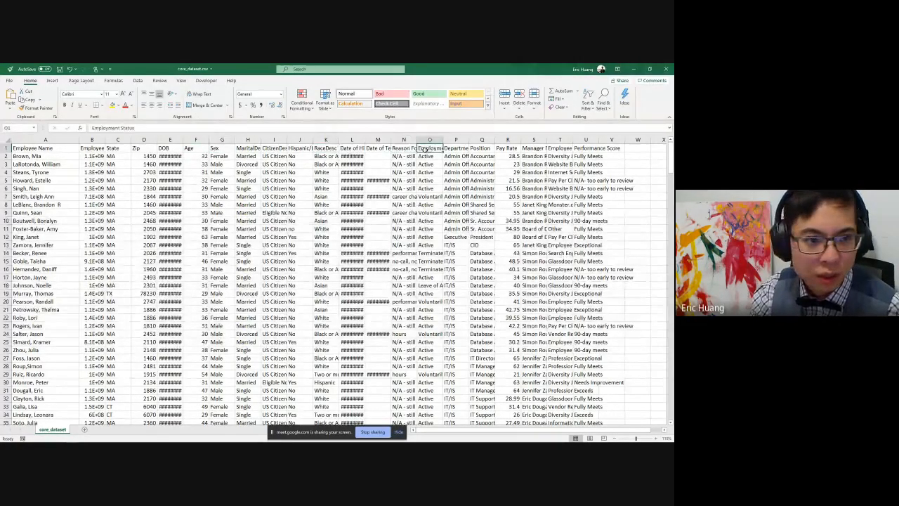
left_click(412, 148)
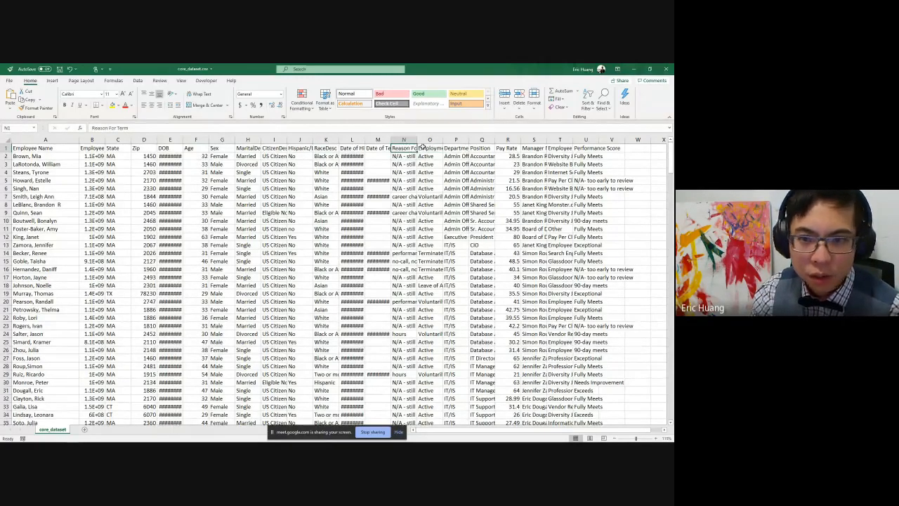
left_click(422, 147)
left_click(451, 150)
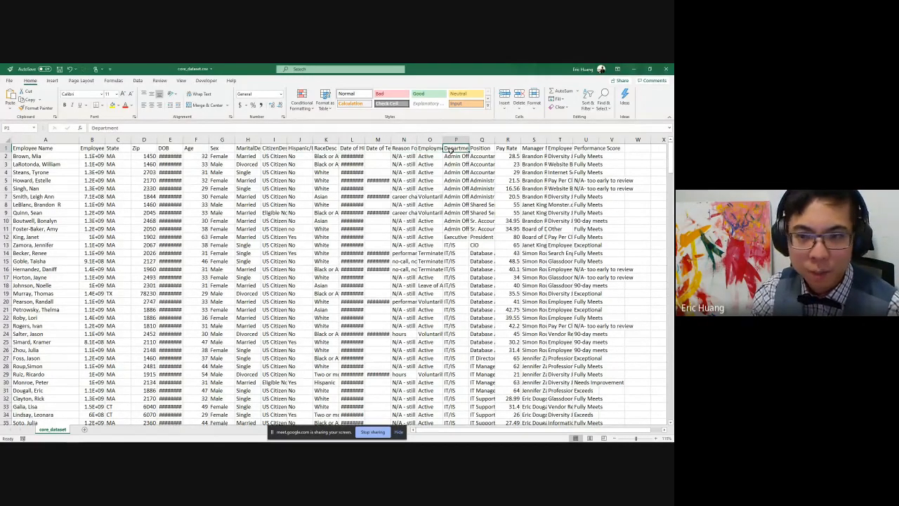
left_click(512, 150)
left_click(539, 149)
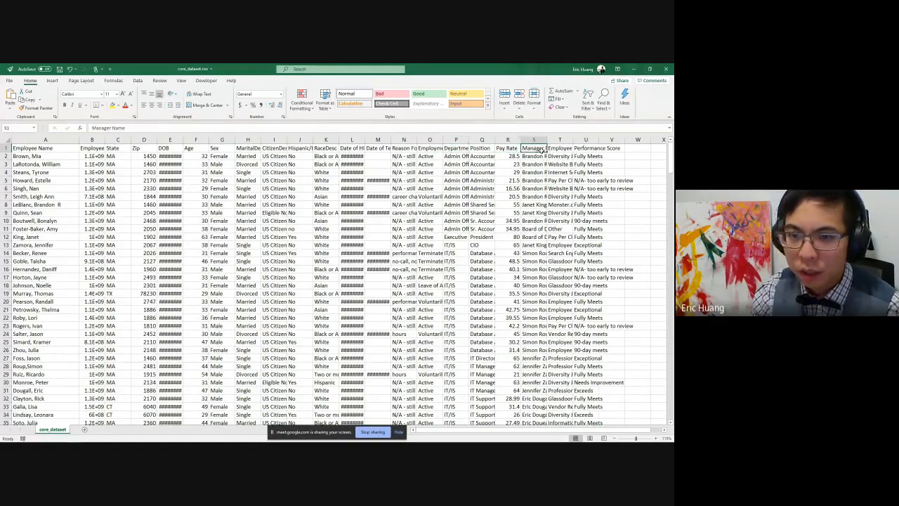
left_click(474, 149)
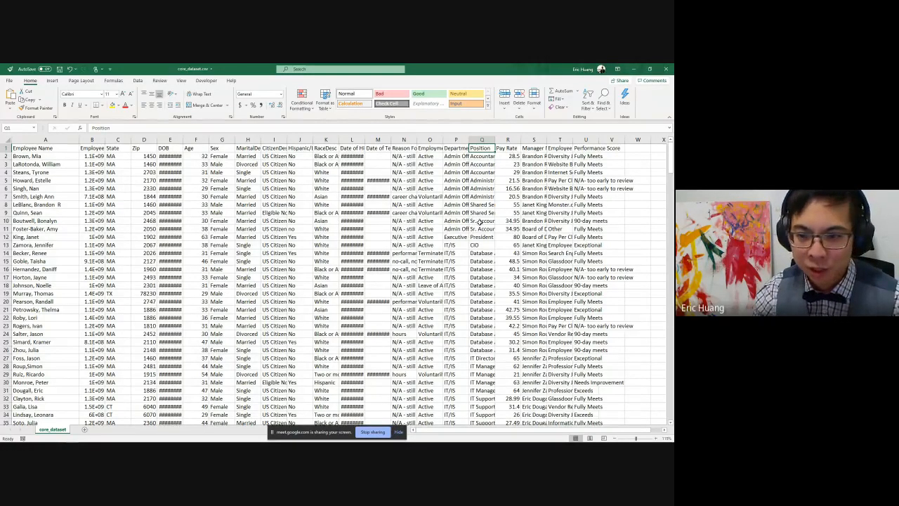
Step: Switch to Qlik Sense with the HR Data Sample folder in front and upload core_dataset.csv, replacing the existing file
key("super+Tab")
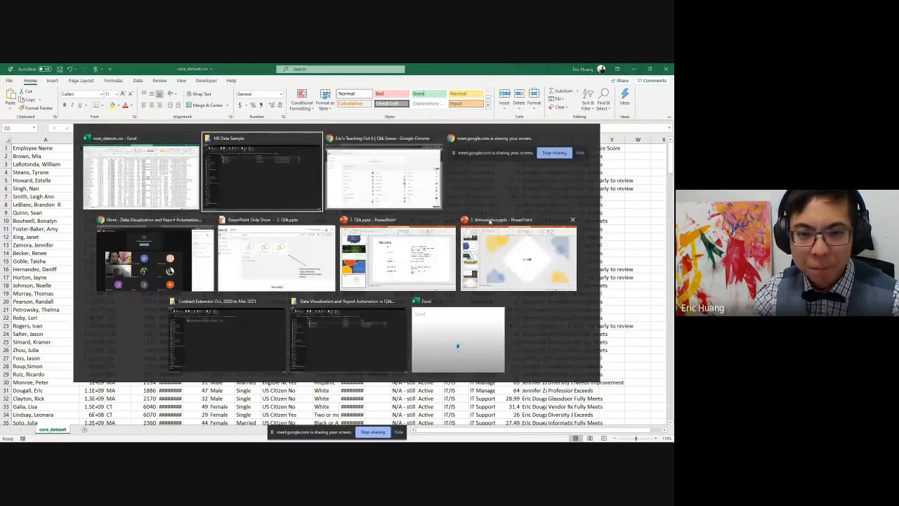
left_click(262, 170)
key("super+Tab")
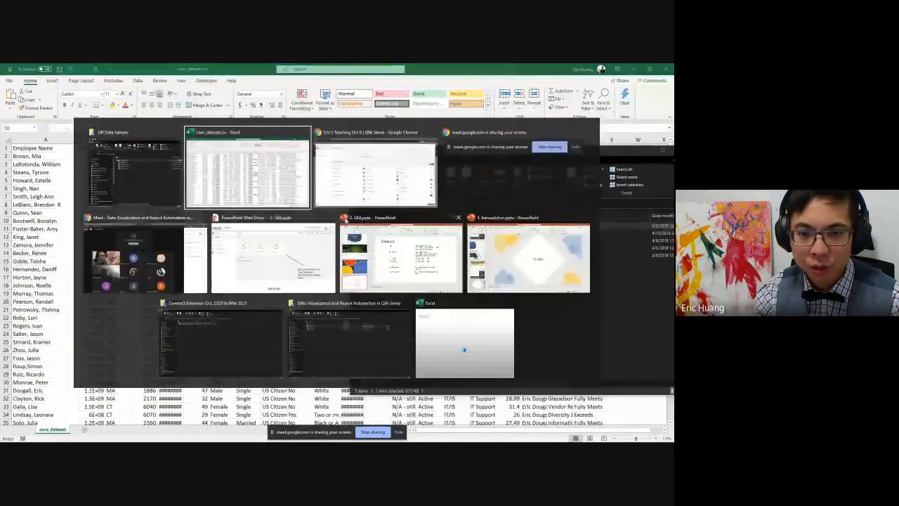
left_click(462, 172)
key("super+Tab")
left_click(263, 168)
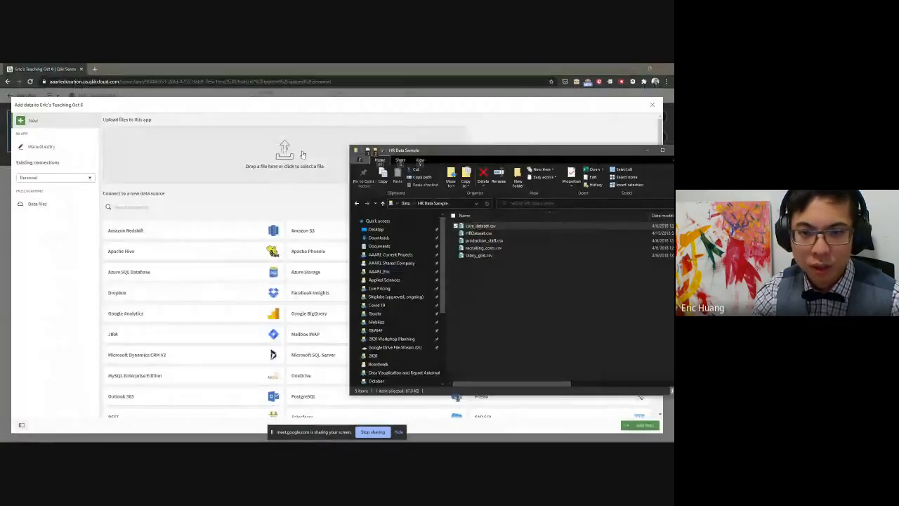
left_click_drag(480, 225, 278, 176)
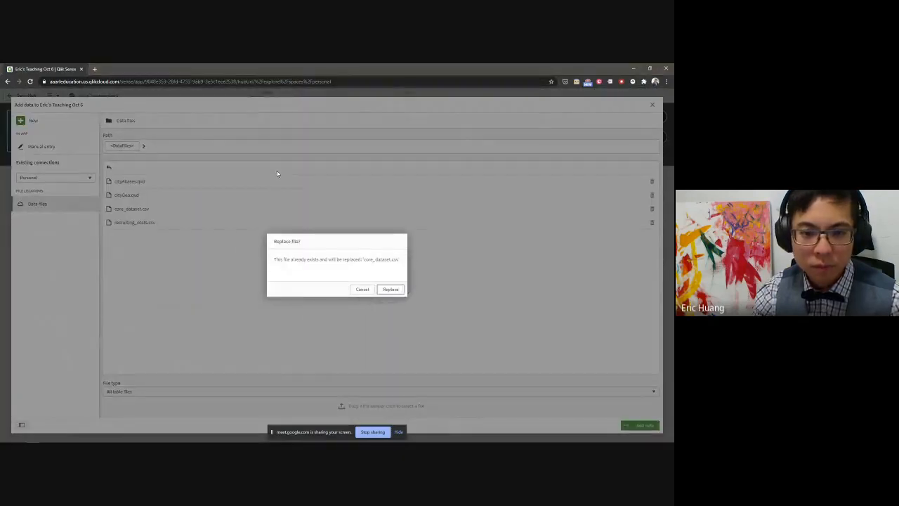
left_click(390, 290)
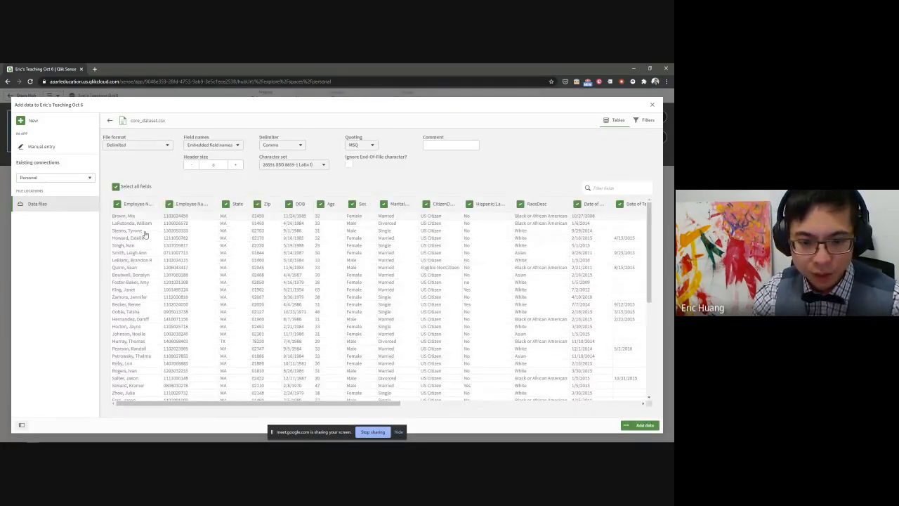
Step: Try a header size of 1 on the core_dataset.csv preview, reset it to 0, and view the file format options
mouse_move(270, 403)
left_mouse_down()
mouse_move(526, 385)
mouse_move(261, 396)
left_mouse_up()
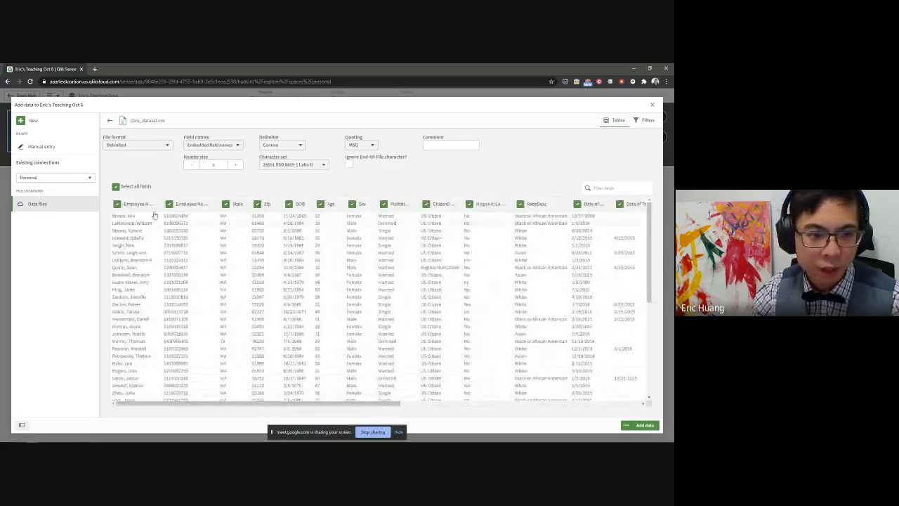
left_click(116, 203)
left_click(116, 186)
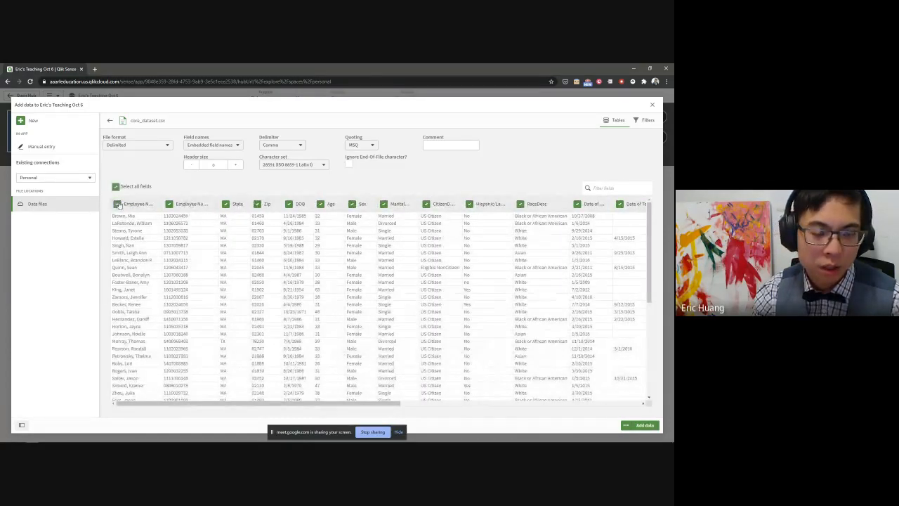
left_click(235, 165)
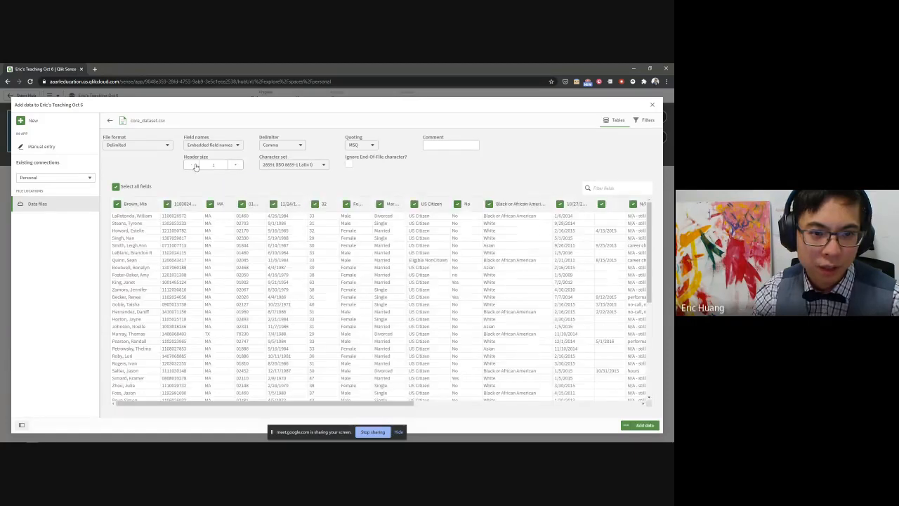
left_click(191, 165)
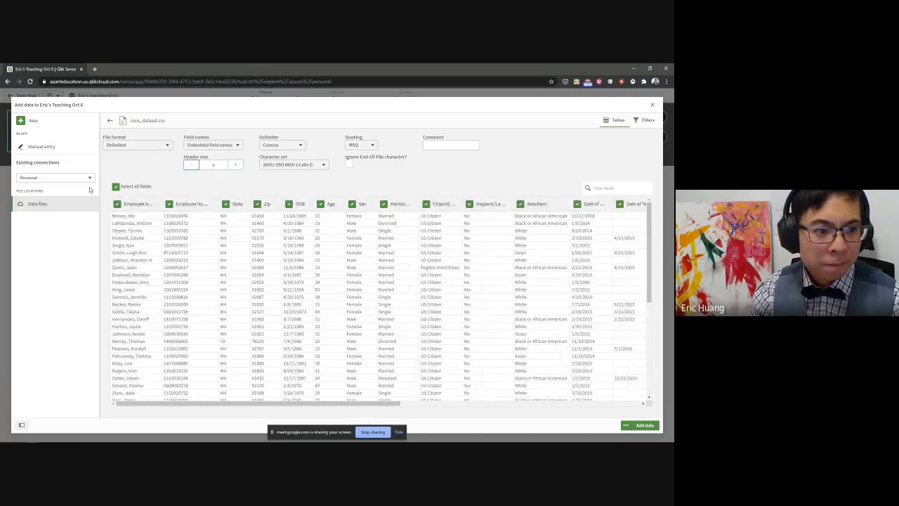
left_click(140, 146)
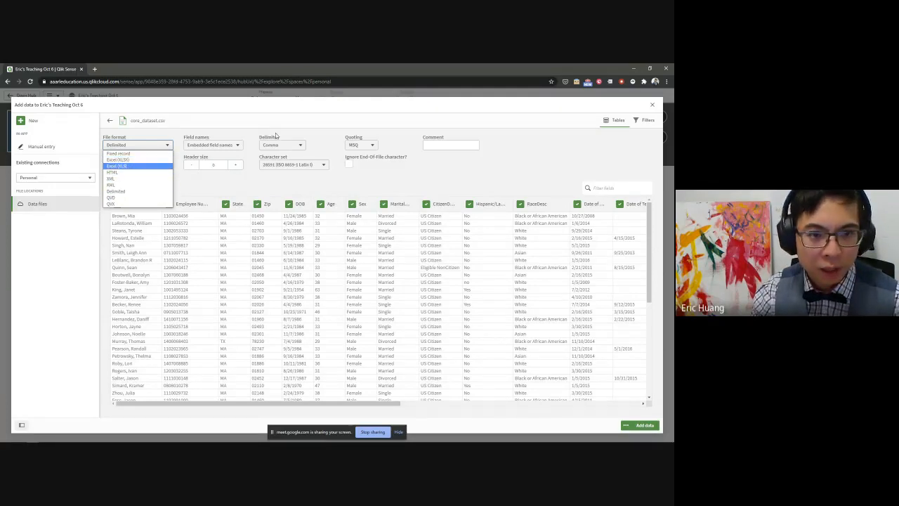
left_click(244, 126)
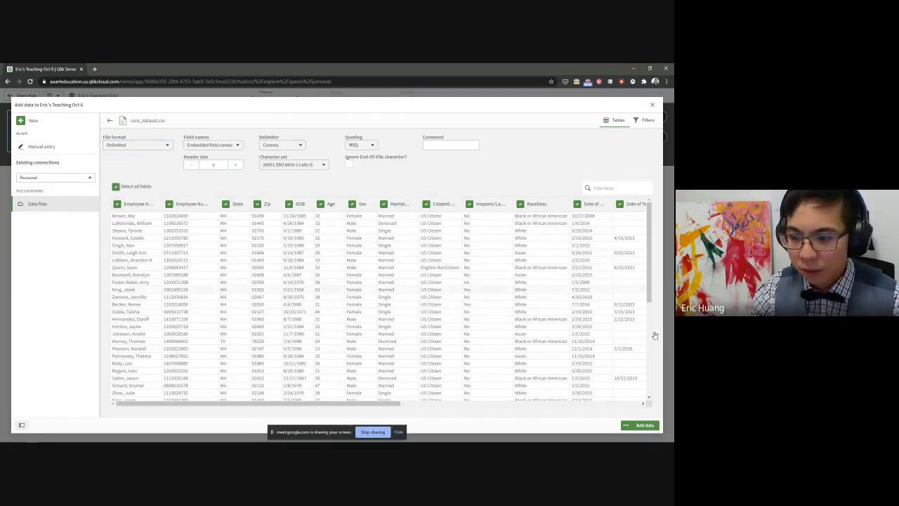
Step: Add the core_dataset.csv data with all fields to the app and look at the new sheet in edit mode
left_click(643, 425)
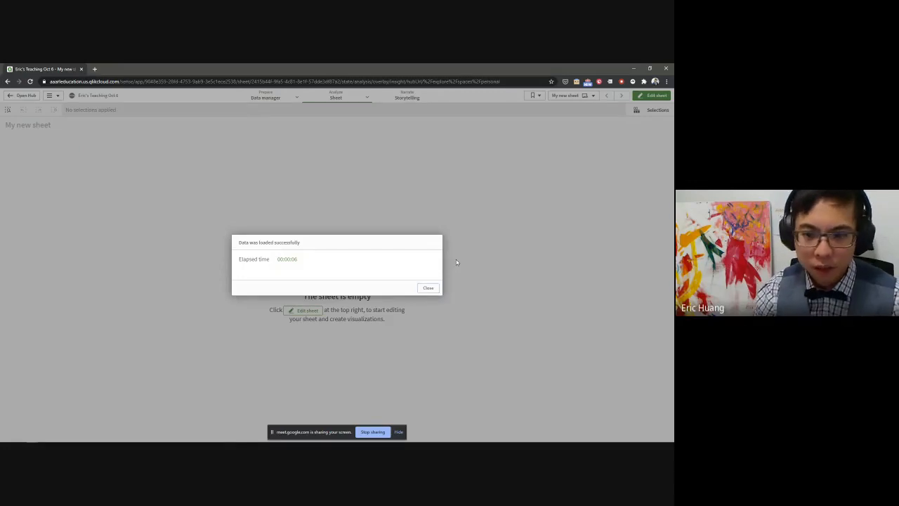
left_click(428, 288)
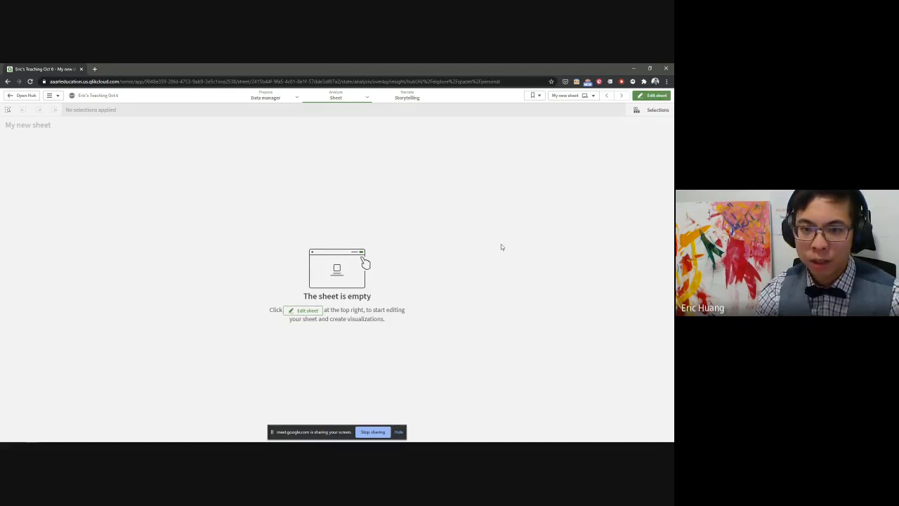
left_click(651, 95)
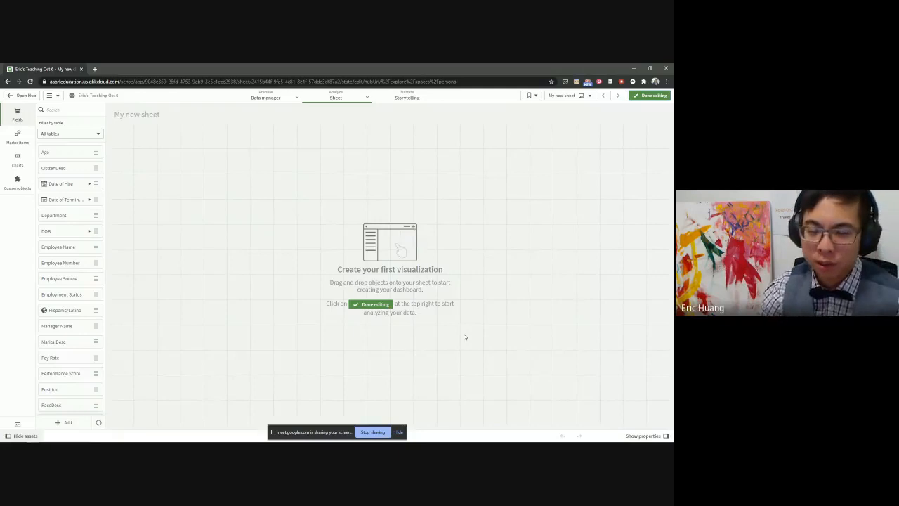
left_click(645, 95)
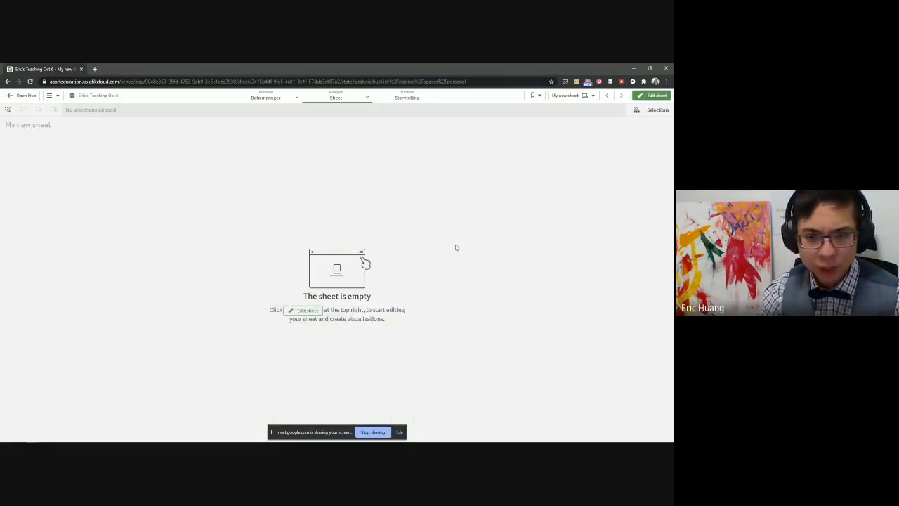
Step: Rename the existing sheet My new sheet as "Sheet 1 HR data"
left_click(571, 96)
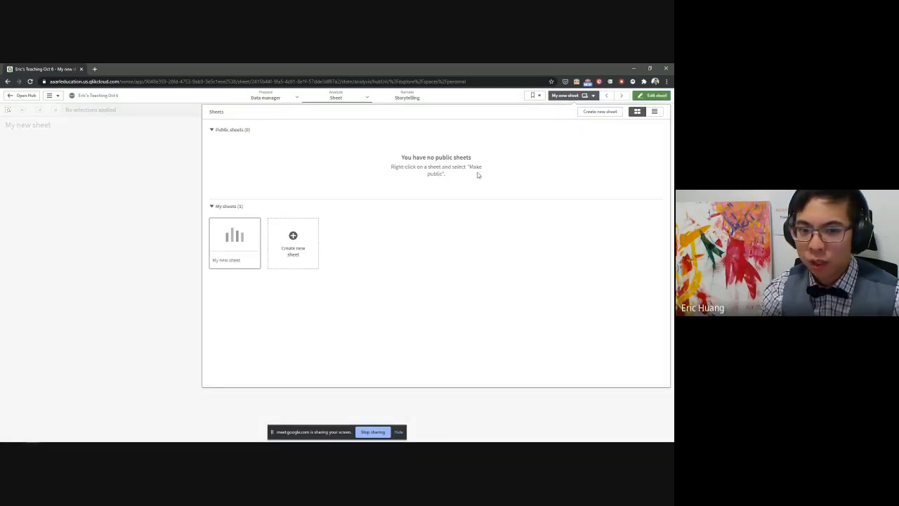
left_click(254, 260)
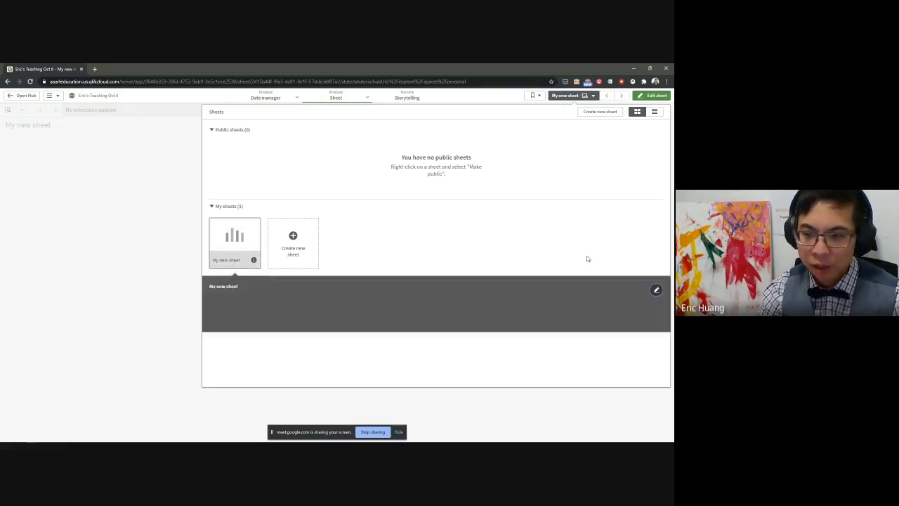
left_click(654, 290)
type("S")
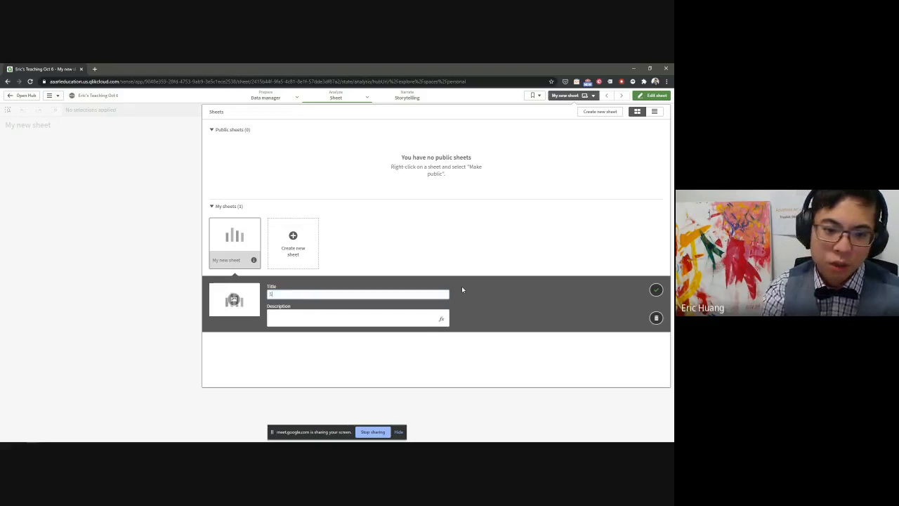
type("heet 1 HR d")
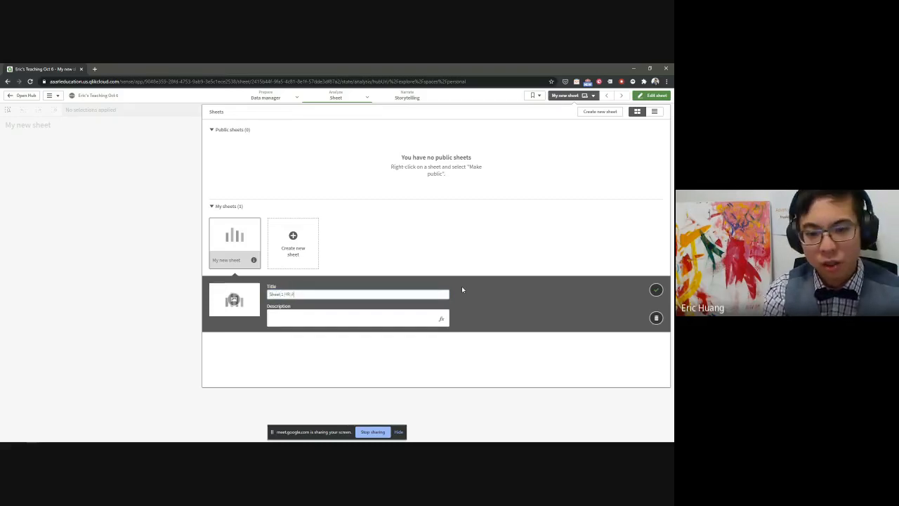
type("ata")
key("Return")
Step: Create a second sheet titled "Sheet 2 hr data"
left_click(310, 257)
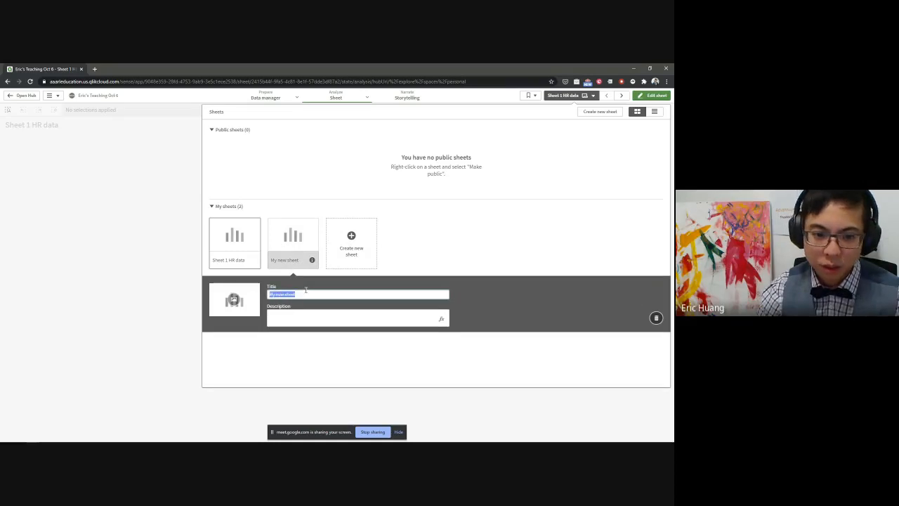
type("Sheet 2 hr data")
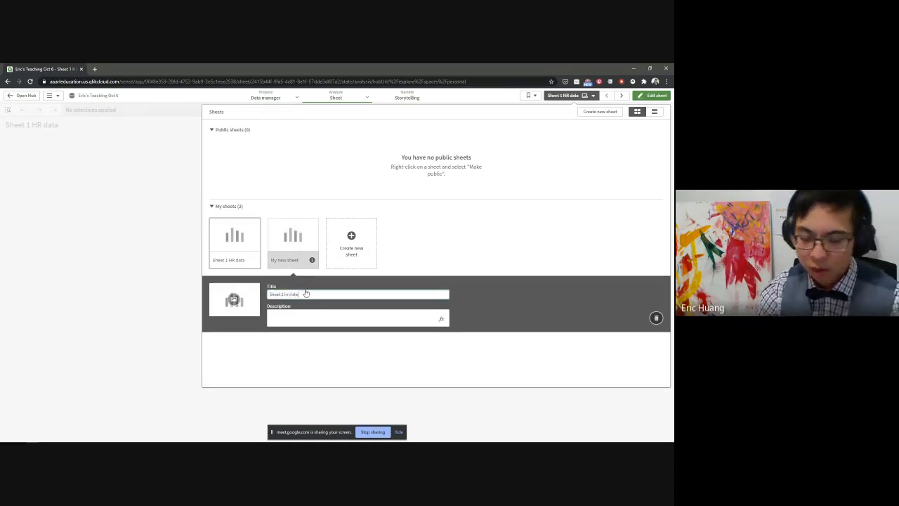
key("Return")
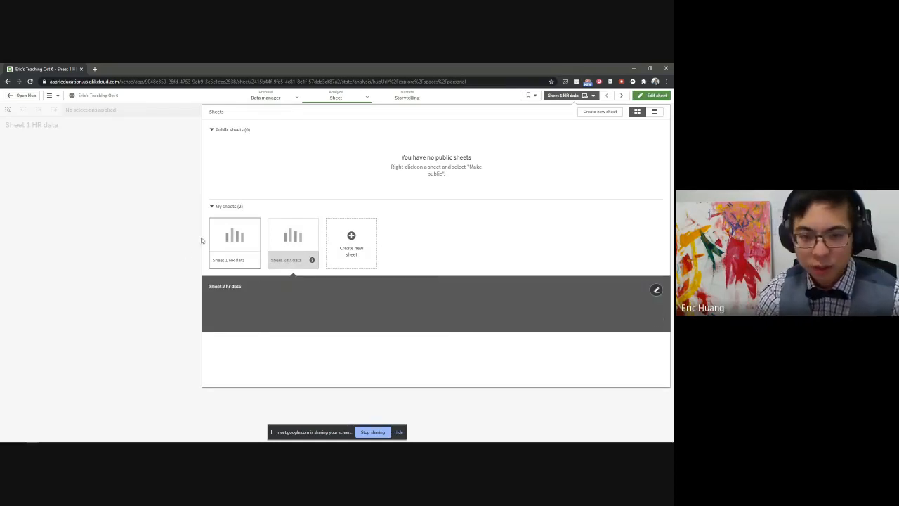
Step: Open Sheet 1 HR data, visit the app overview, and reopen the same sheet from there
left_click(238, 236)
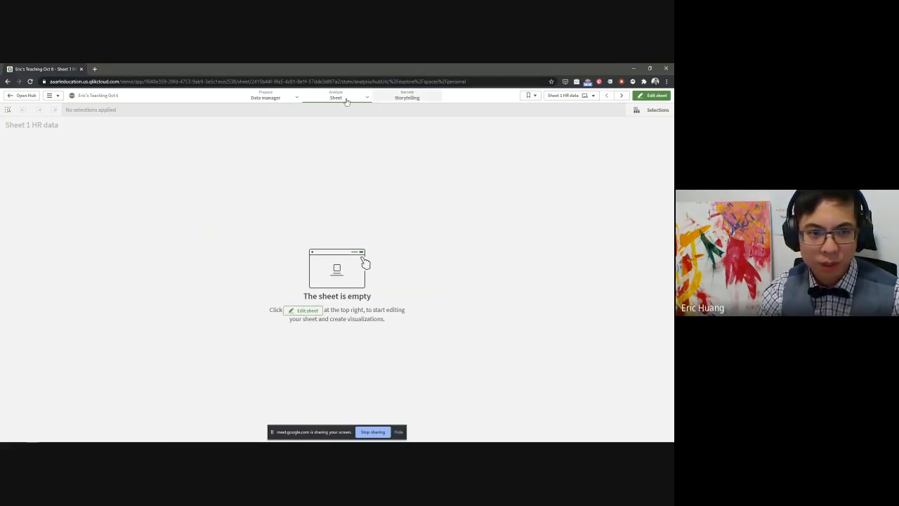
left_click(56, 96)
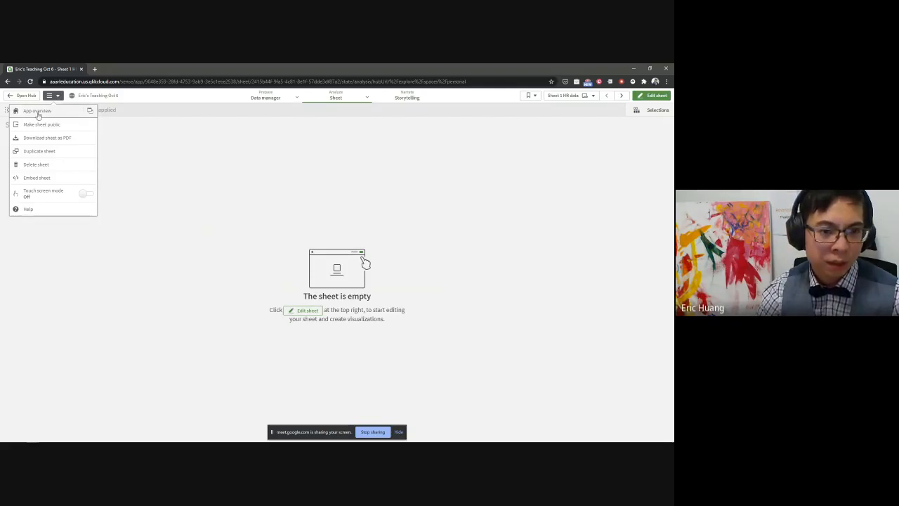
left_click(37, 111)
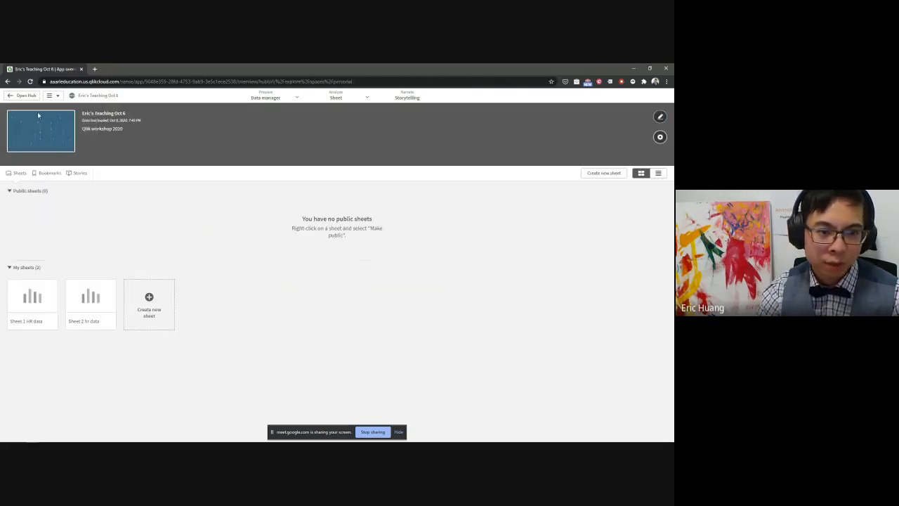
left_click(31, 304)
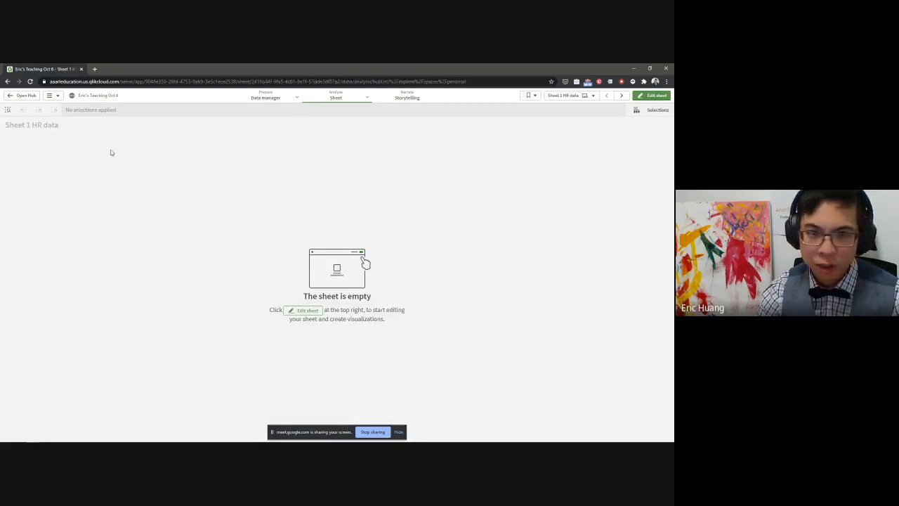
left_click(55, 94)
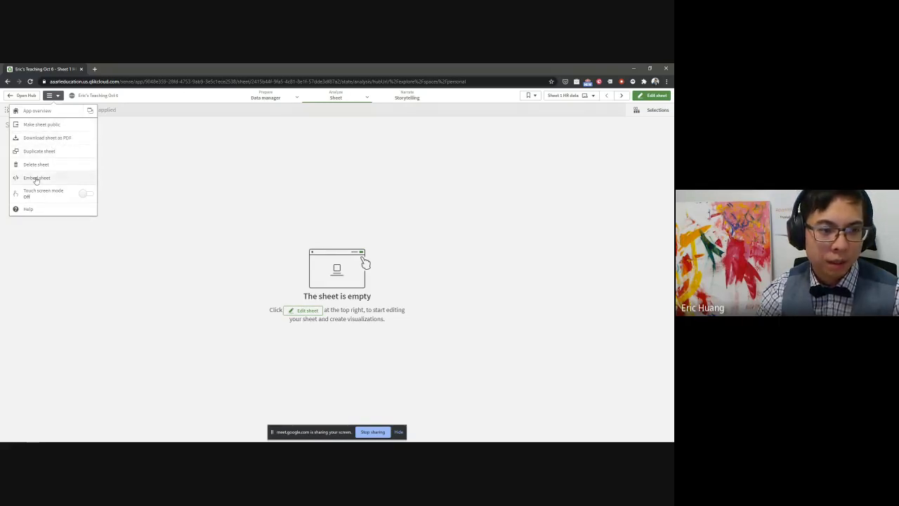
left_click(316, 195)
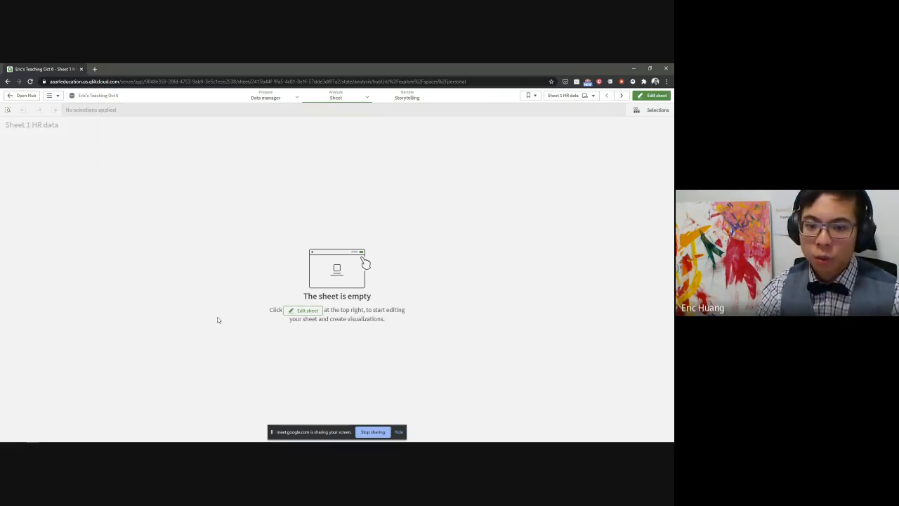
Step: Open the Insights view of the app and ask the question "what is the average age"
left_click(366, 97)
left_click(315, 126)
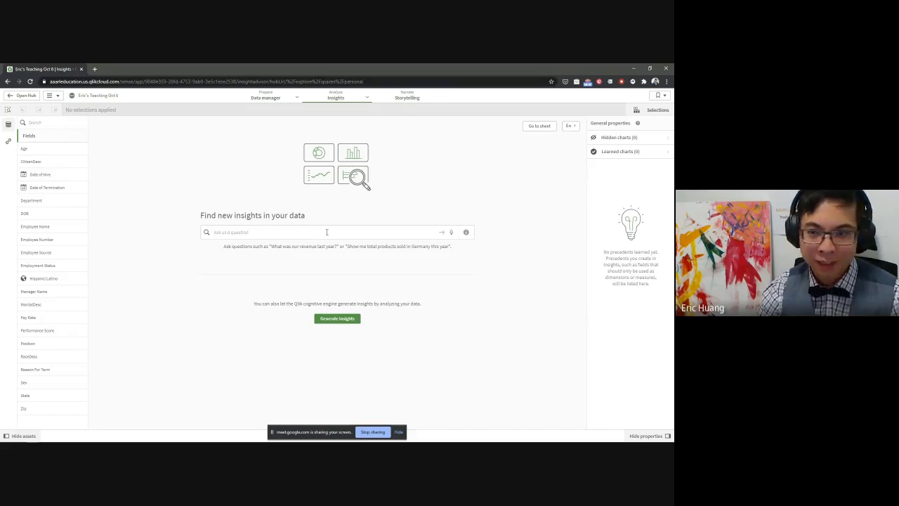
type("w")
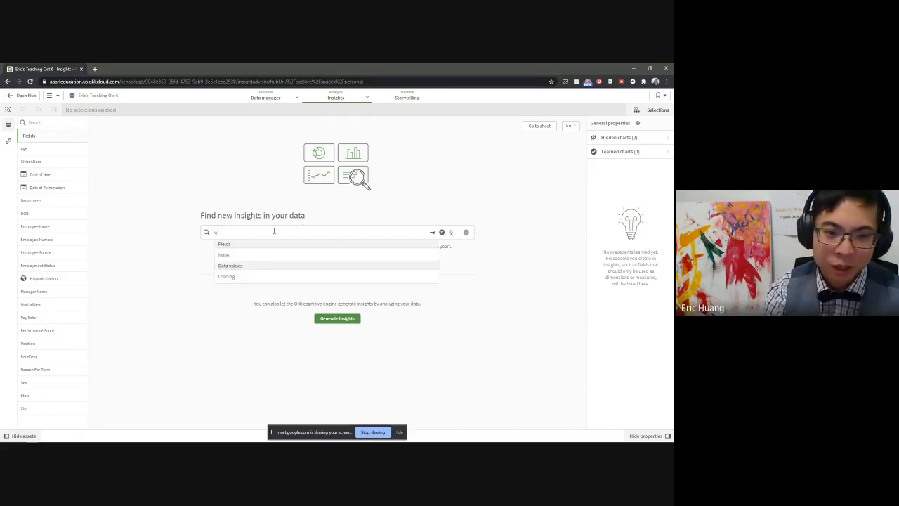
type("hat is the ")
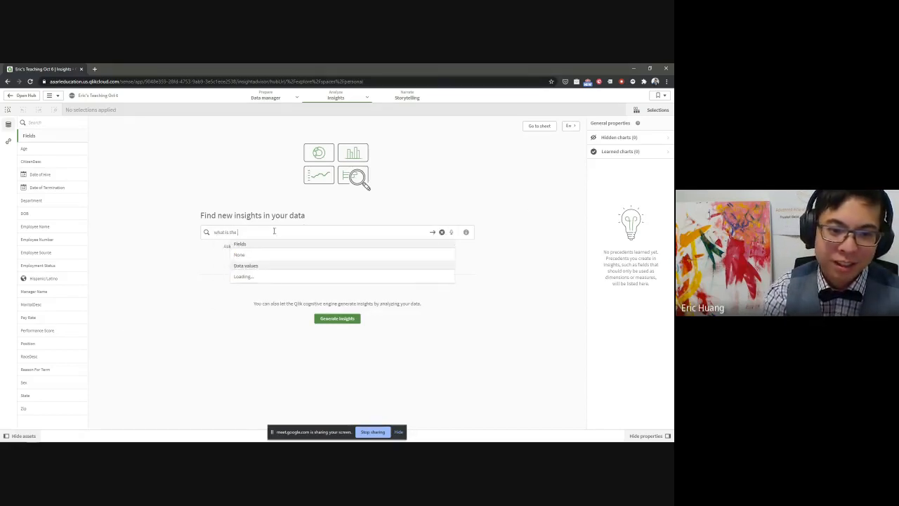
type("average age of")
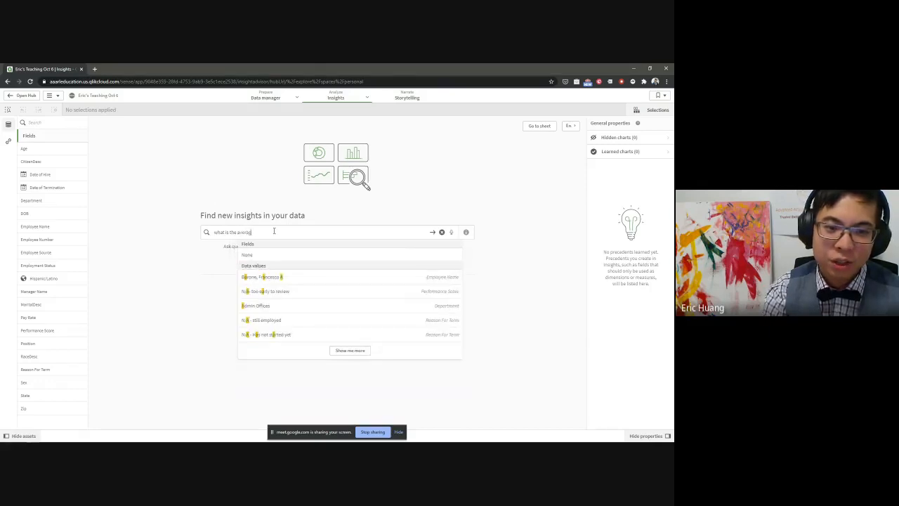
key("BackSpace")
key("BackSpace")
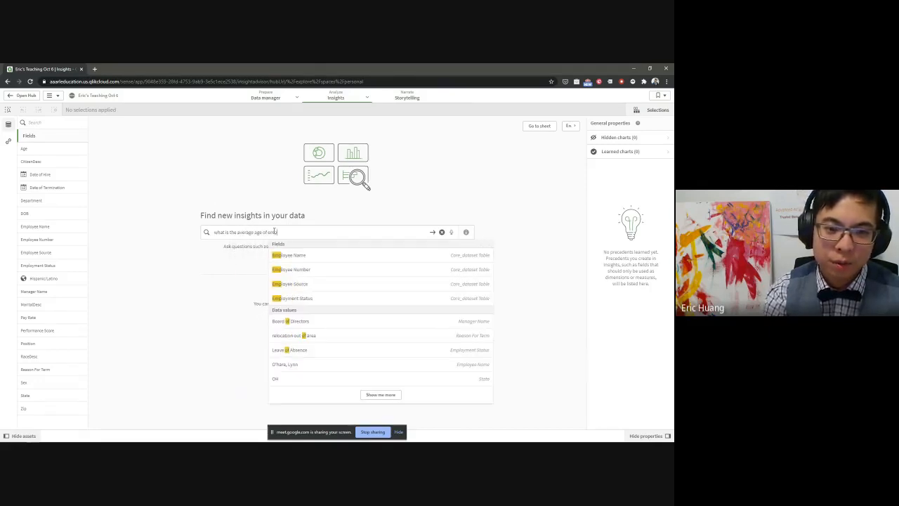
key("Return")
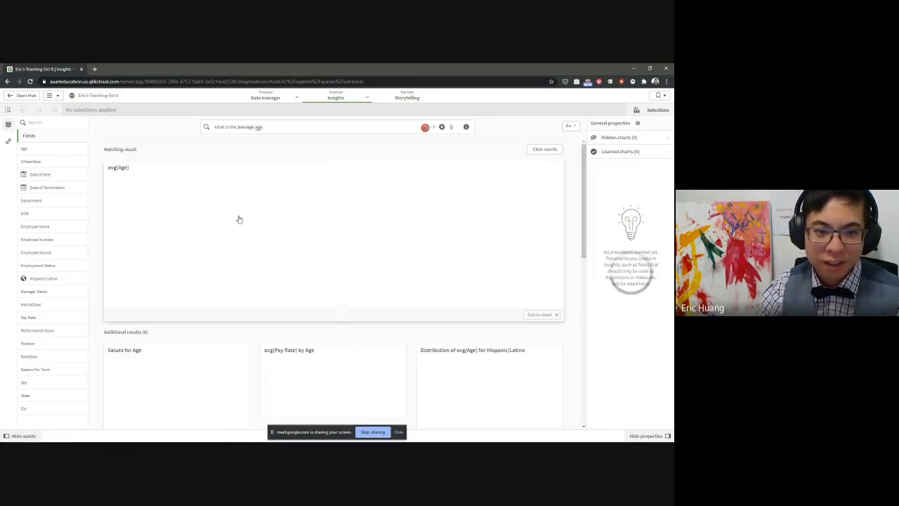
Step: Ask for insights on "average age by department" and look through the matching and additional results
left_click(278, 126)
type("w")
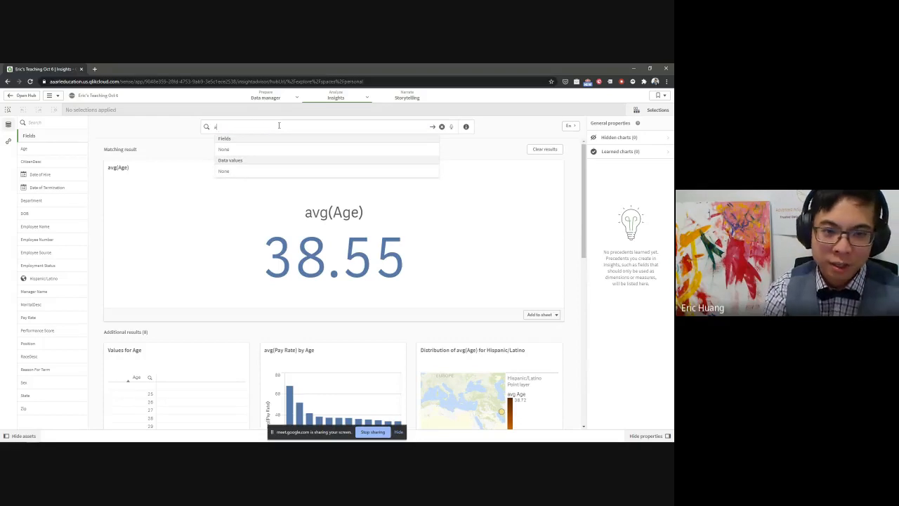
type("verage age by department")
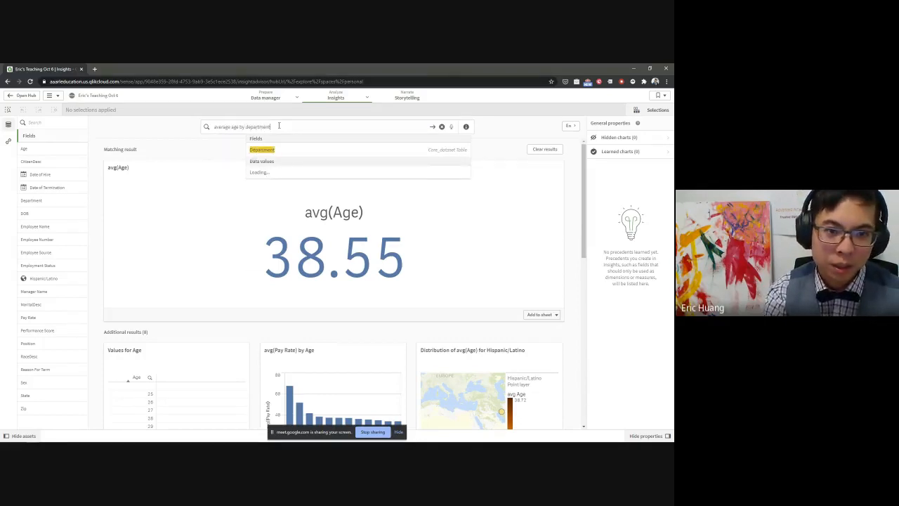
key("Return")
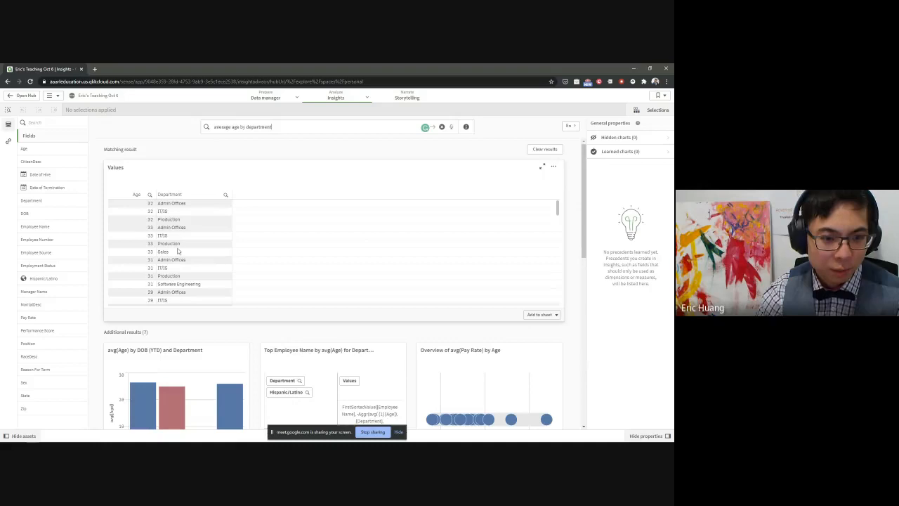
scroll(178, 250, "down", 10)
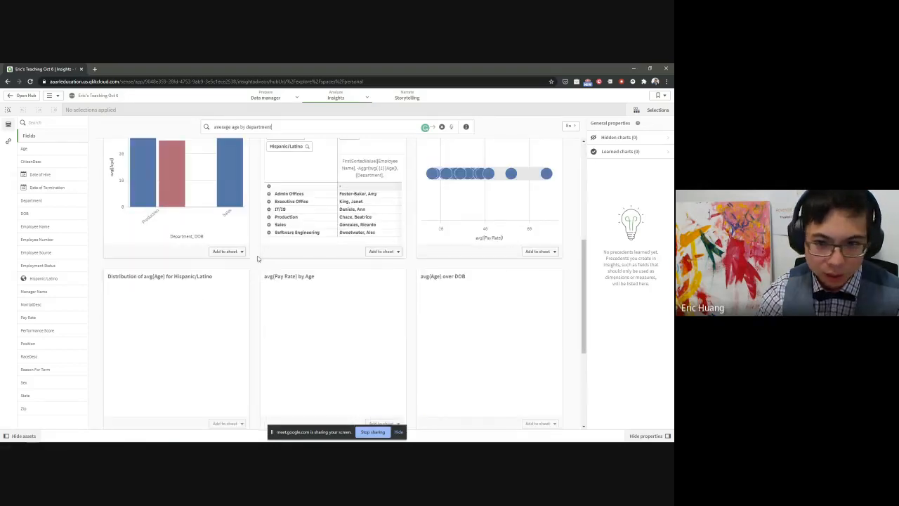
scroll(254, 265, "down", 3)
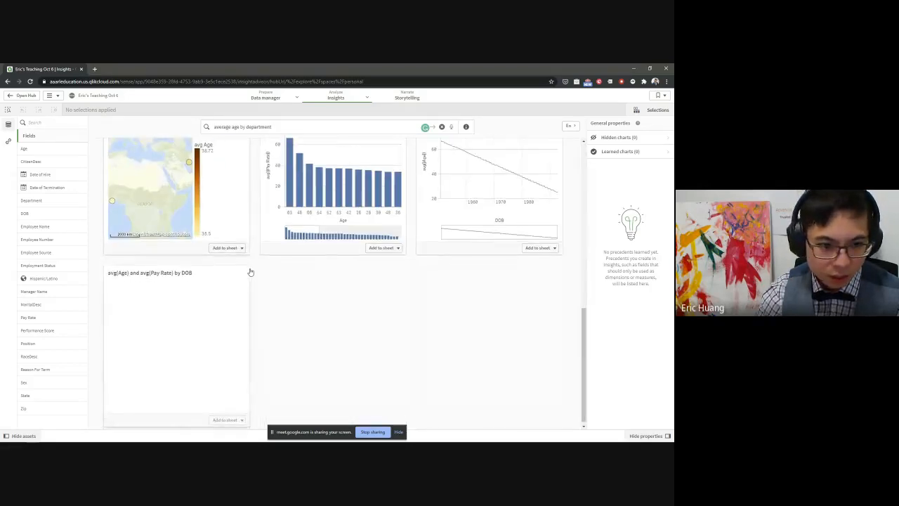
scroll(250, 272, "up", 10)
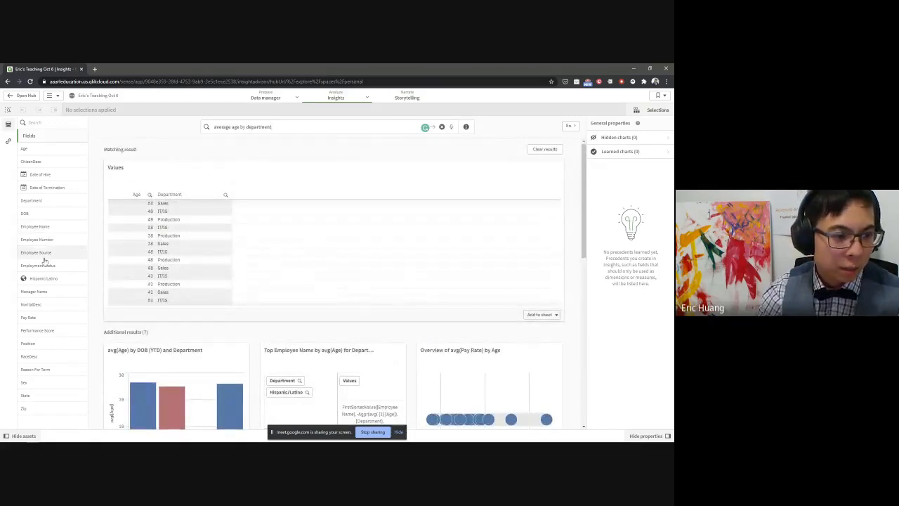
Step: Query insights for "age of Employee Name" using the suggested Employee Name field, and inspect the resulting bar chart
left_click(260, 127)
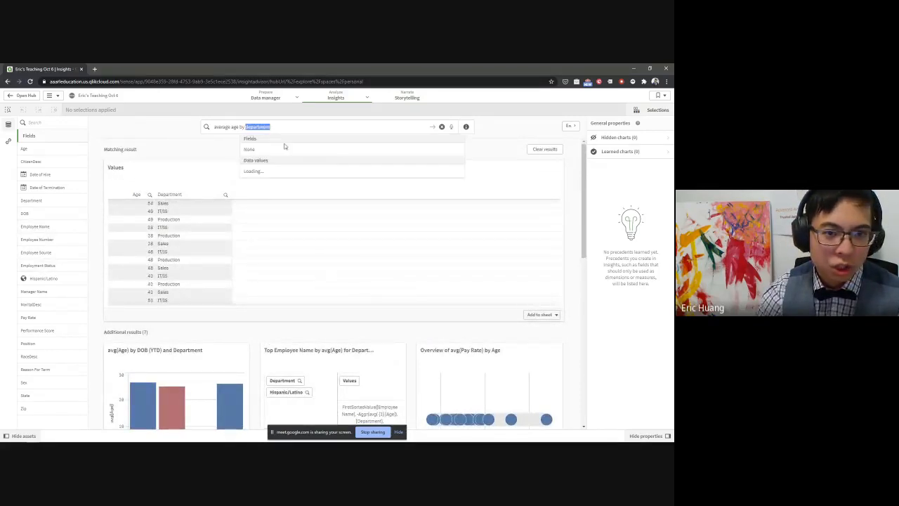
key("ctrl+a")
type("ag")
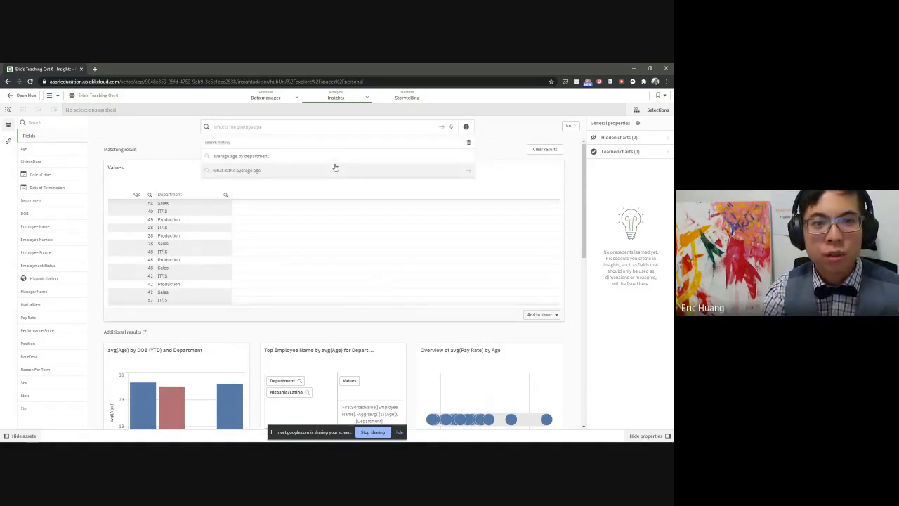
type("e of employ")
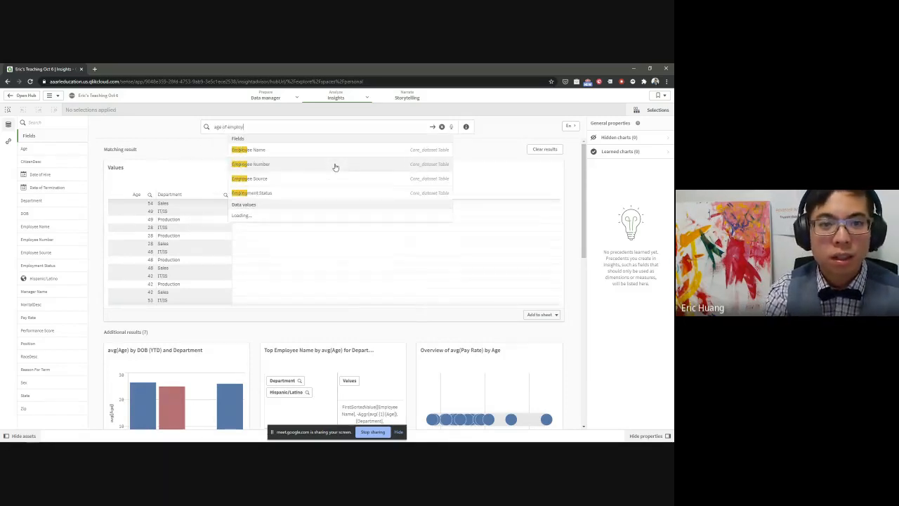
left_click(322, 152)
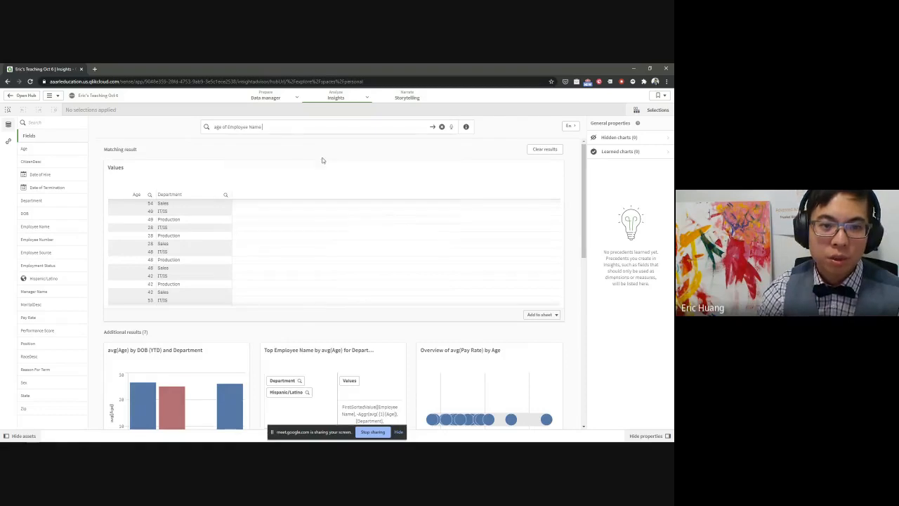
left_click(433, 126)
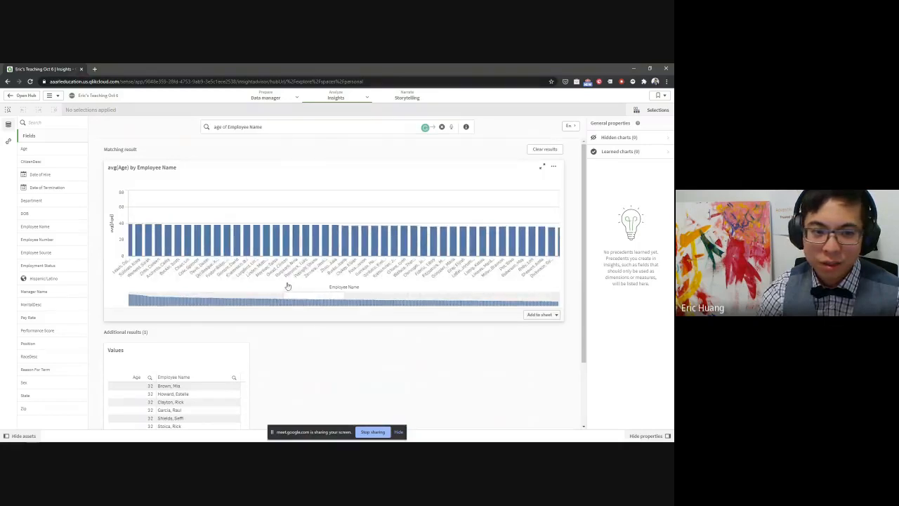
left_click(236, 245)
scroll(303, 267, "down", 2)
scroll(263, 204, "up", 2)
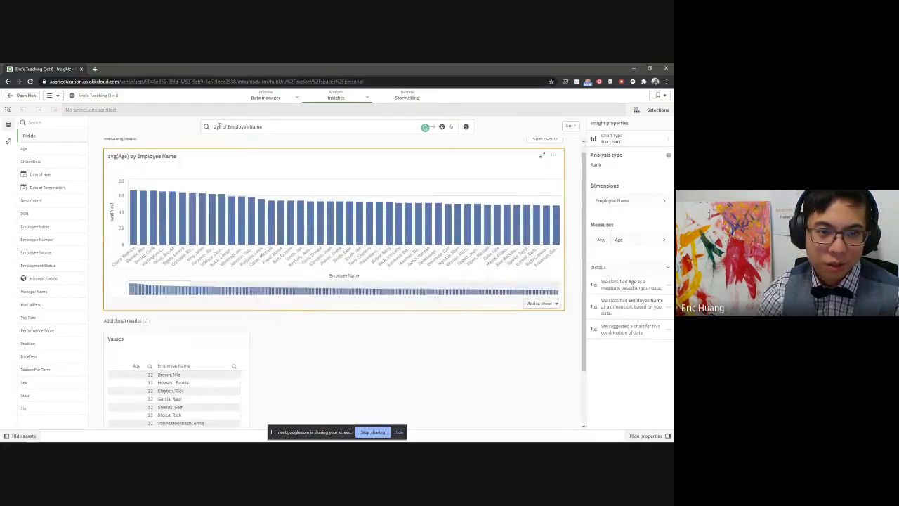
Step: Change the query to "Pay Rate of Employee Name" and look further along the employees in the bar chart
double_click(218, 127)
type("pay")
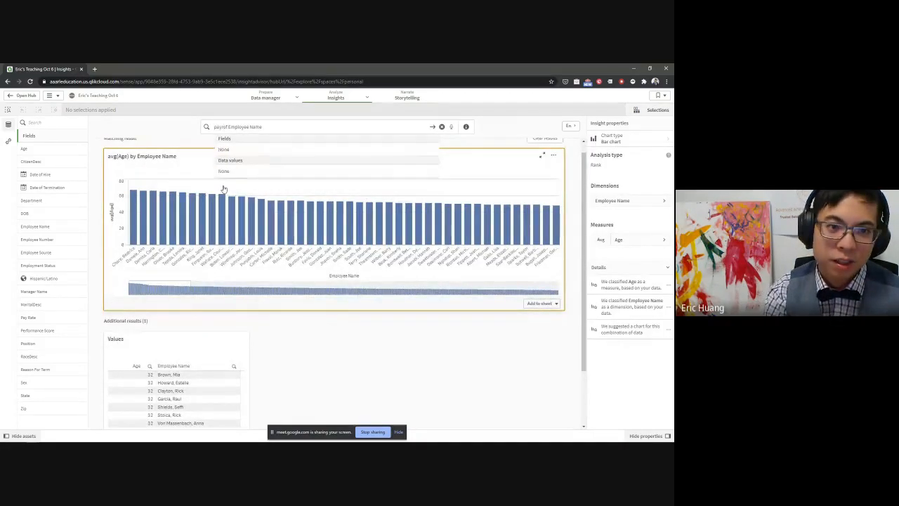
type("r")
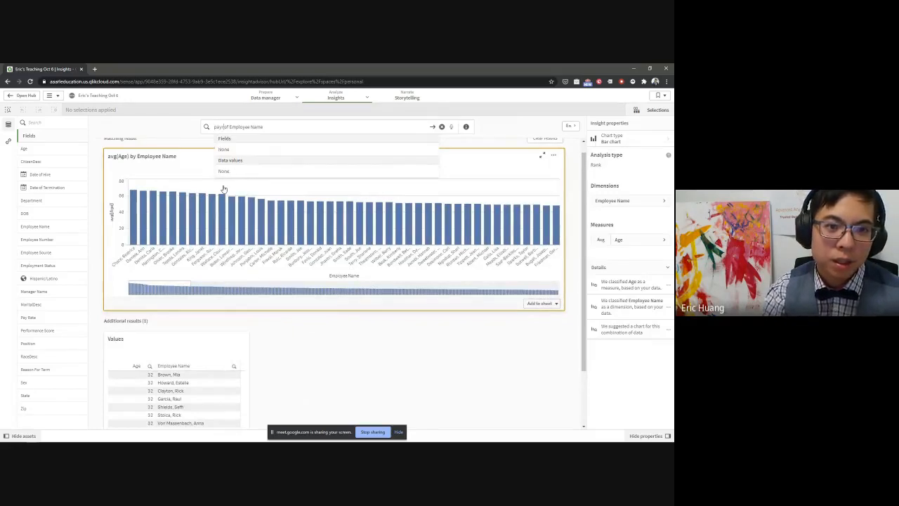
key("BackSpace")
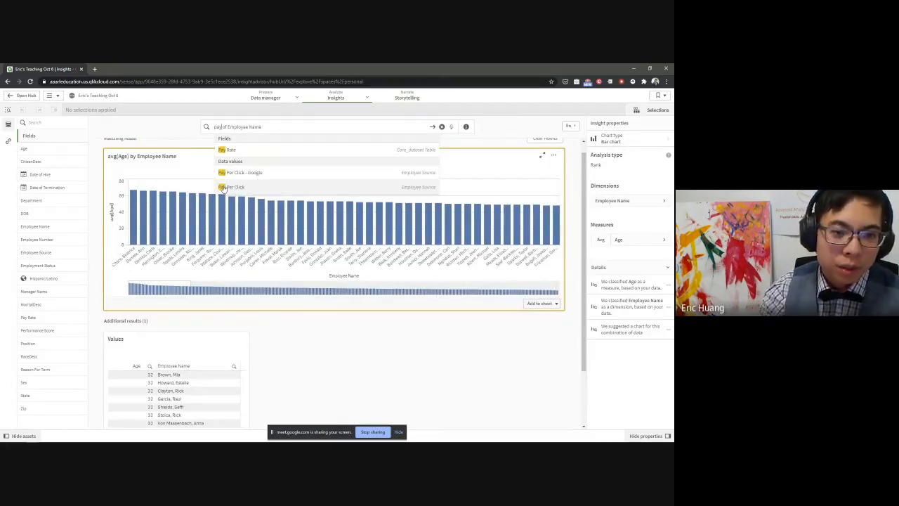
left_click(263, 149)
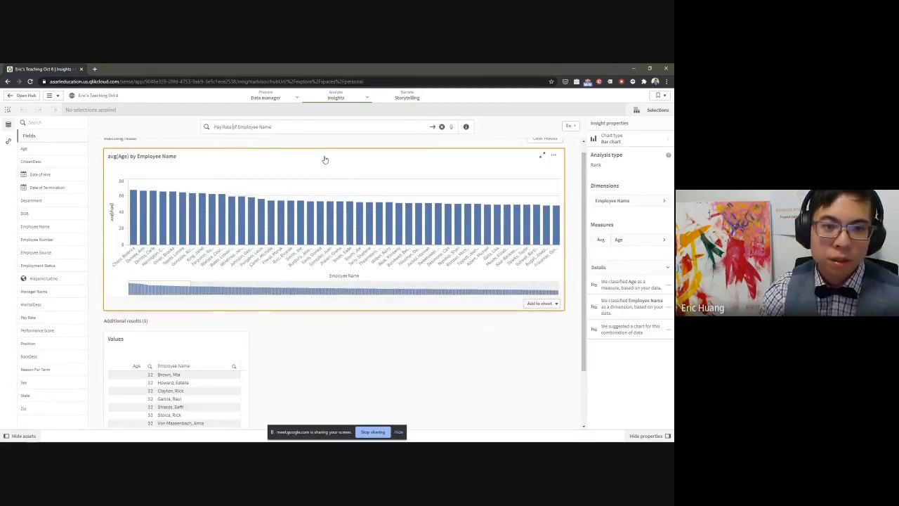
left_click(432, 127)
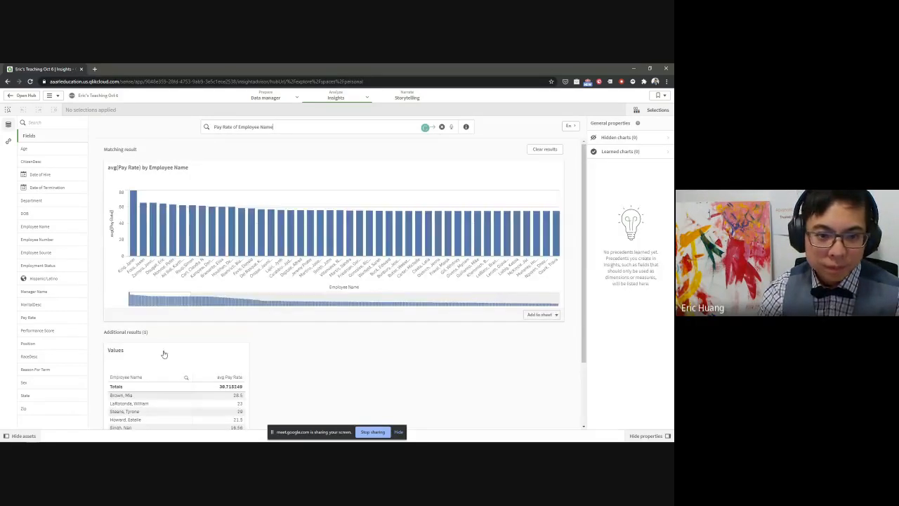
left_click_drag(180, 287, 245, 292)
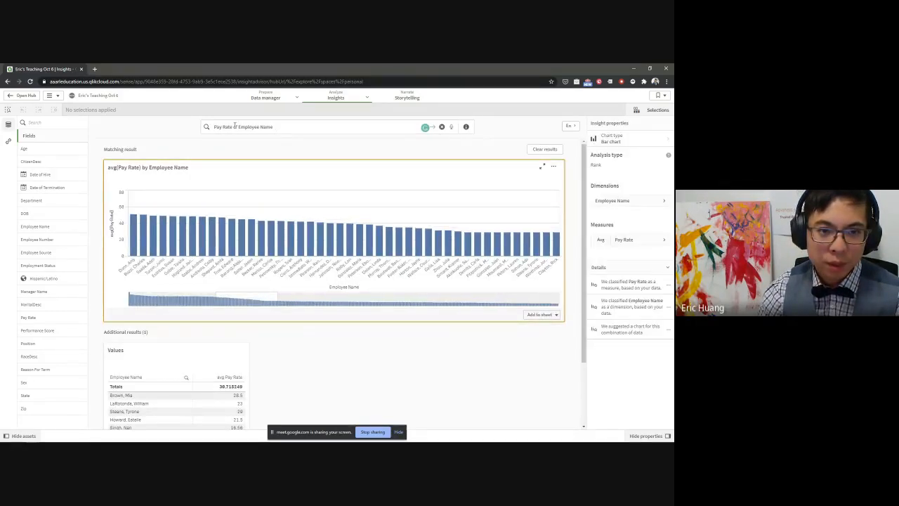
Step: Change the insights query to "Pay Rate by Department" and run it
left_click_drag(239, 127, 329, 123)
key("BackSpace")
key("BackSpace")
key("BackSpace")
key("BackSpace")
key("BackSpace")
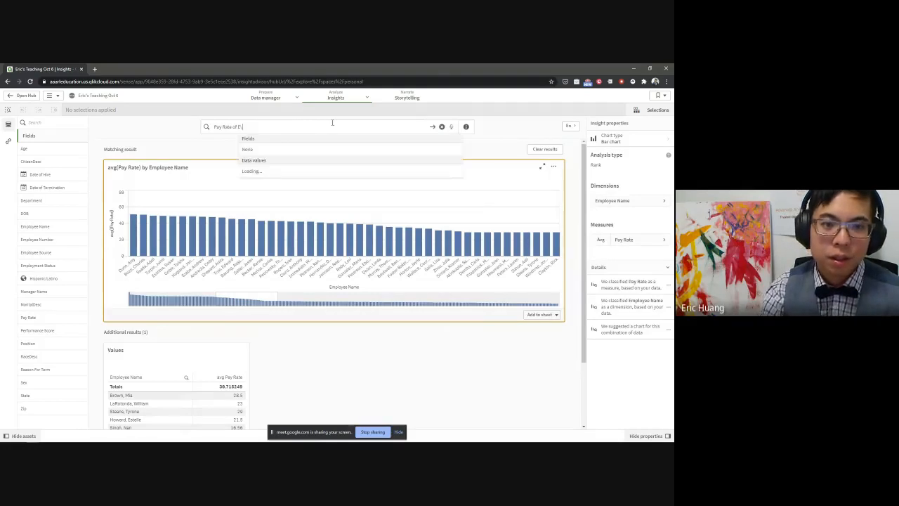
type("by Department")
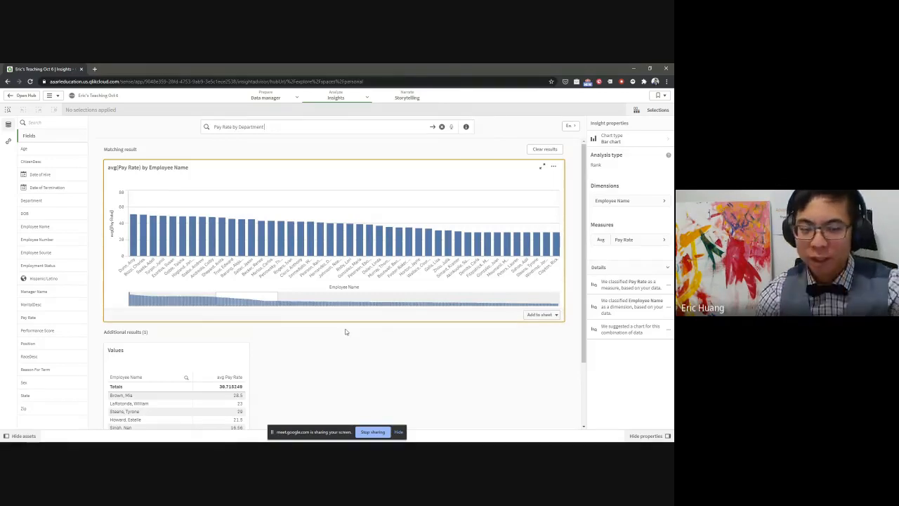
left_click(327, 354)
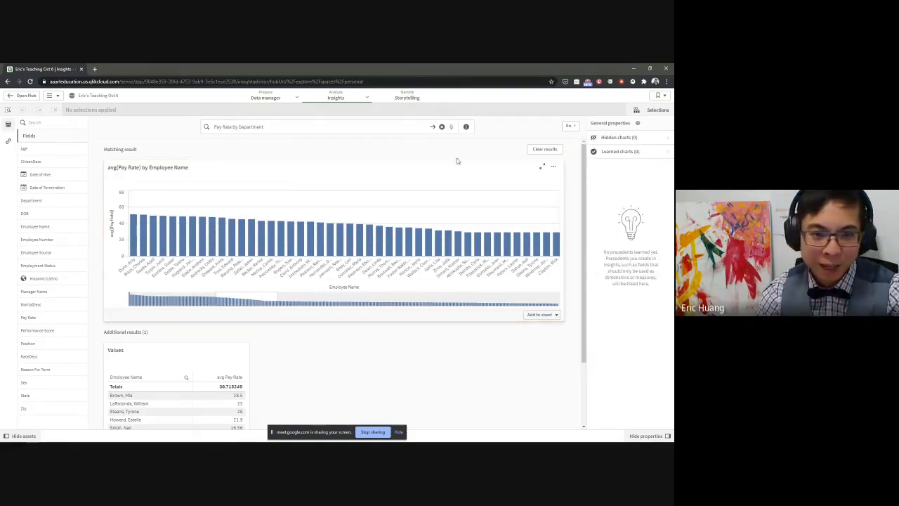
left_click(434, 127)
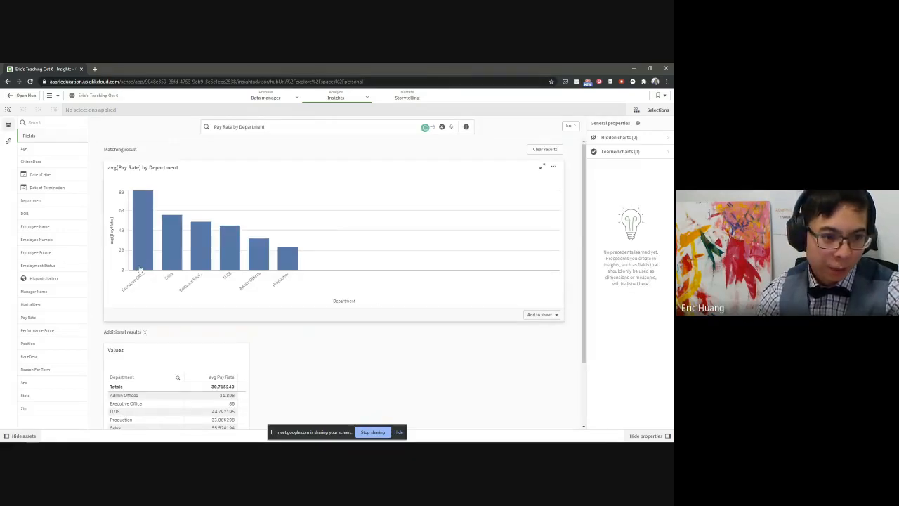
Step: Examine the average pay rate by department results and check which sheets the bar chart can be added to
mouse_move(285, 279)
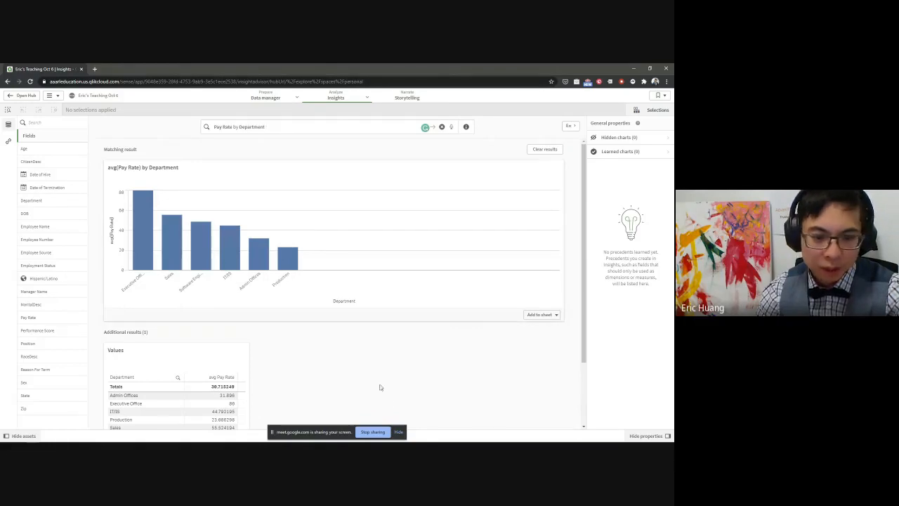
scroll(351, 371, "down", 3)
scroll(450, 358, "up", 2)
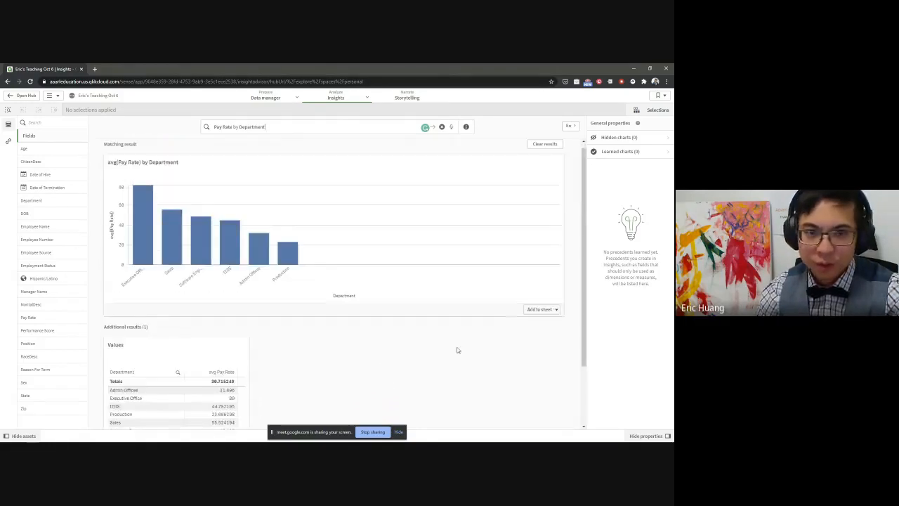
scroll(457, 349, "up", 1)
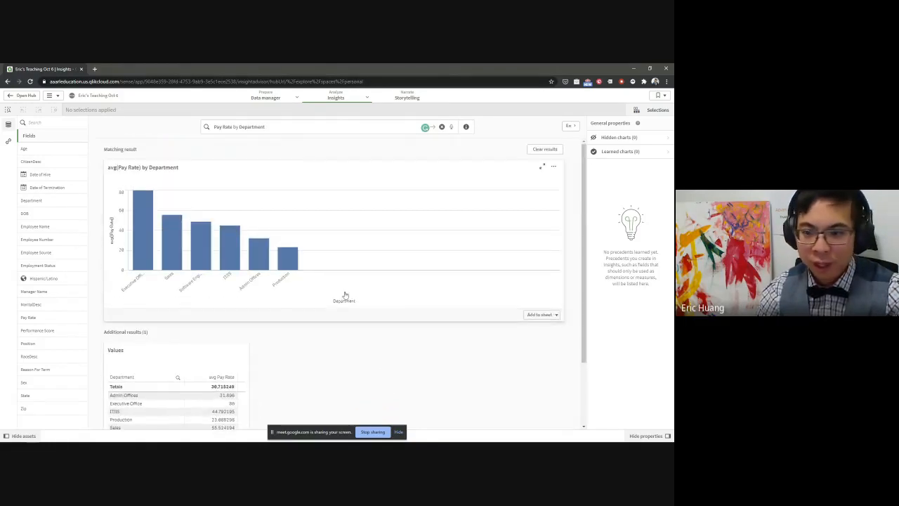
left_click(536, 315)
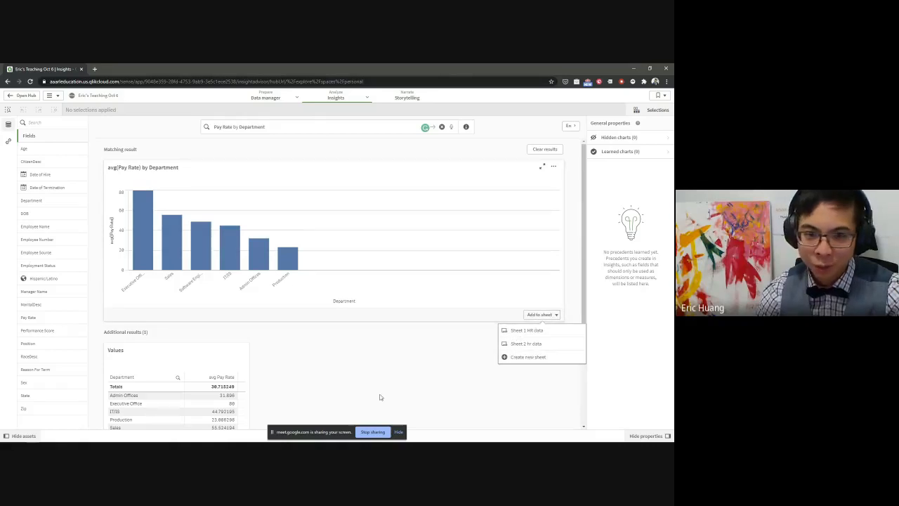
left_click(399, 372)
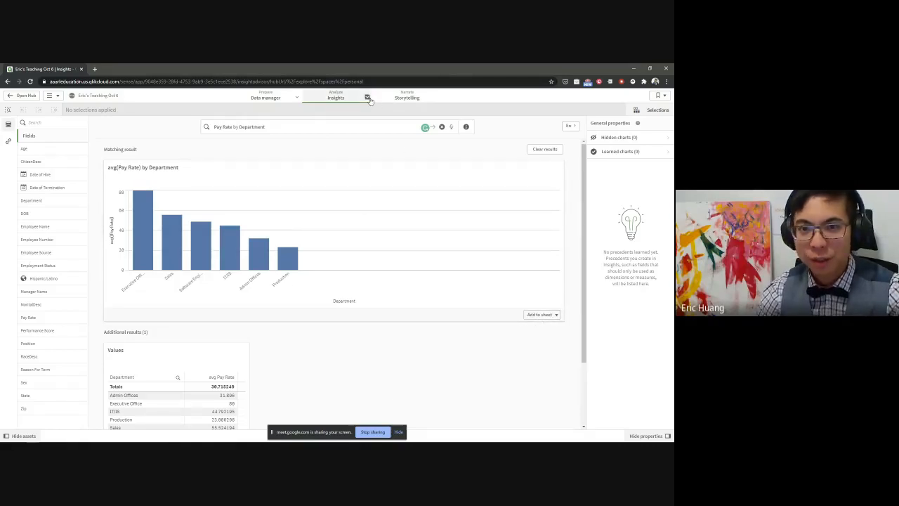
Step: Open the sheet "Sheet 1 HR data" from the analysis area and switch it to edit mode
left_click(366, 98)
left_click(355, 112)
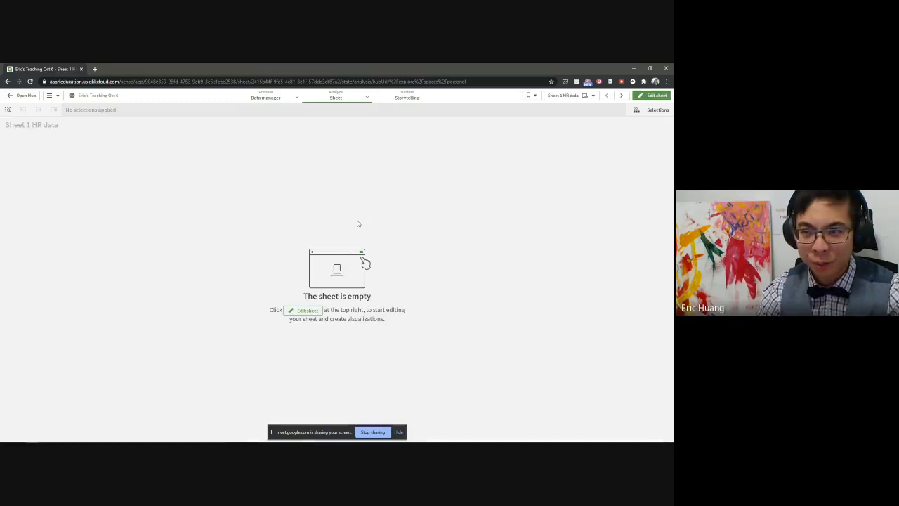
left_click(652, 96)
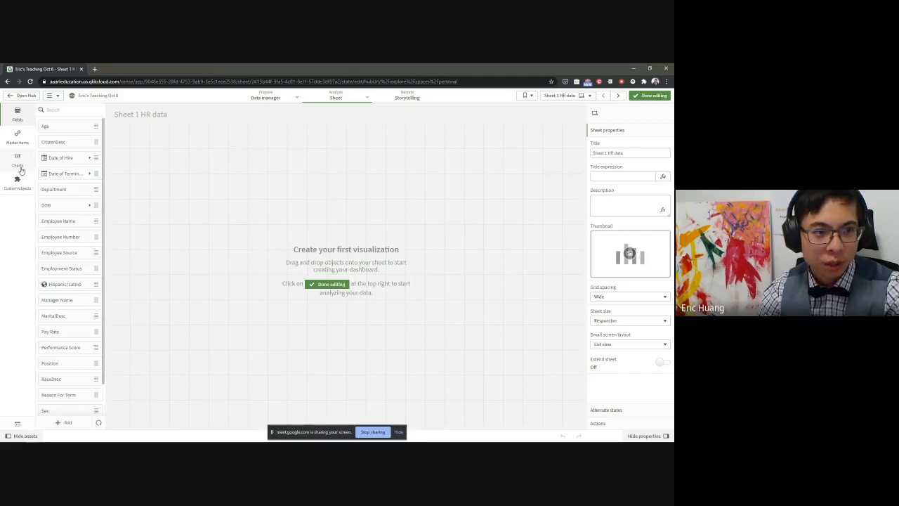
Step: Look through the available data fields and the full list of chart types for the sheet
left_click(19, 115)
left_click(19, 115)
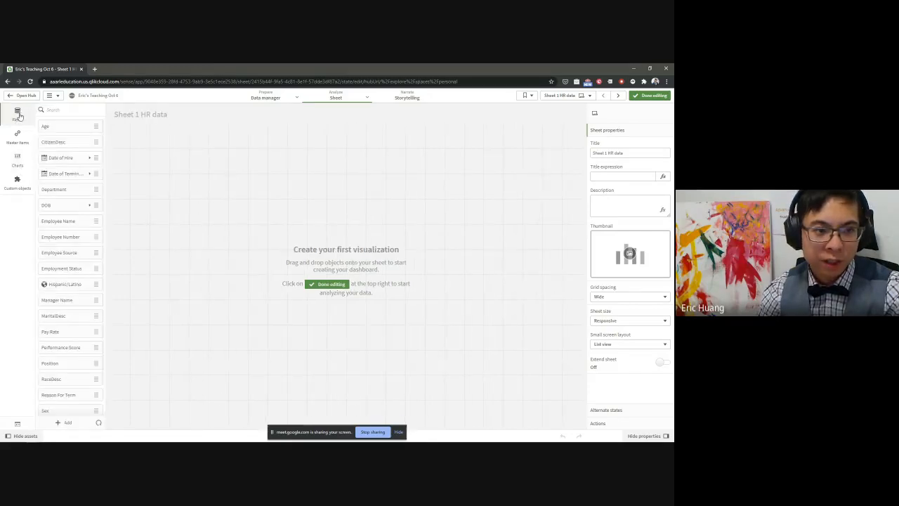
scroll(60, 146, "down", 1)
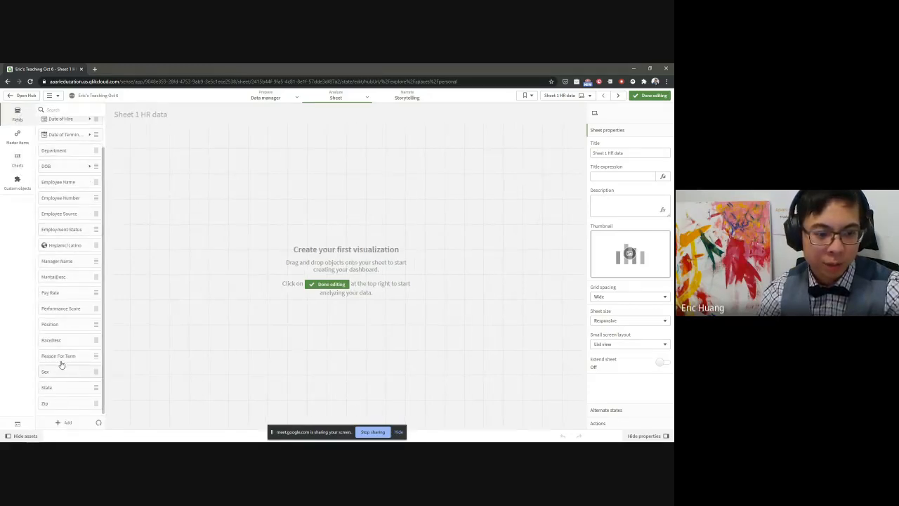
scroll(70, 232, "up", 1)
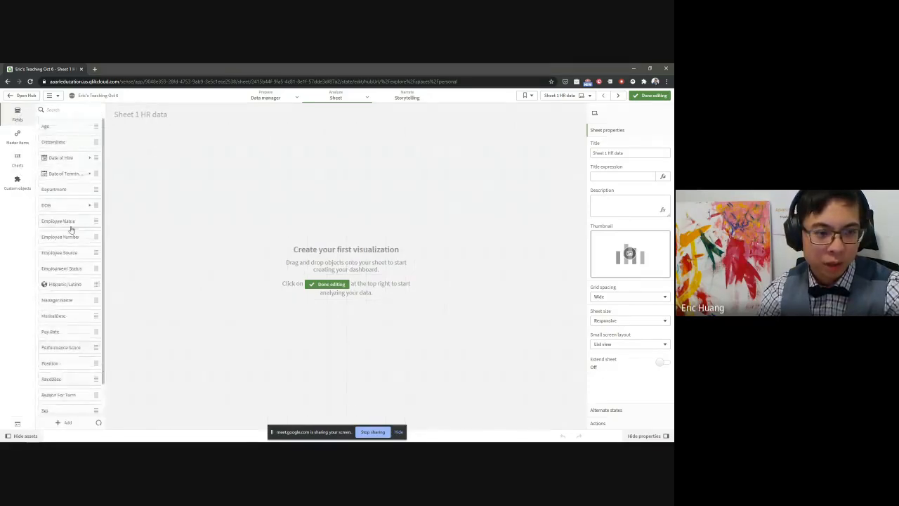
left_click(20, 160)
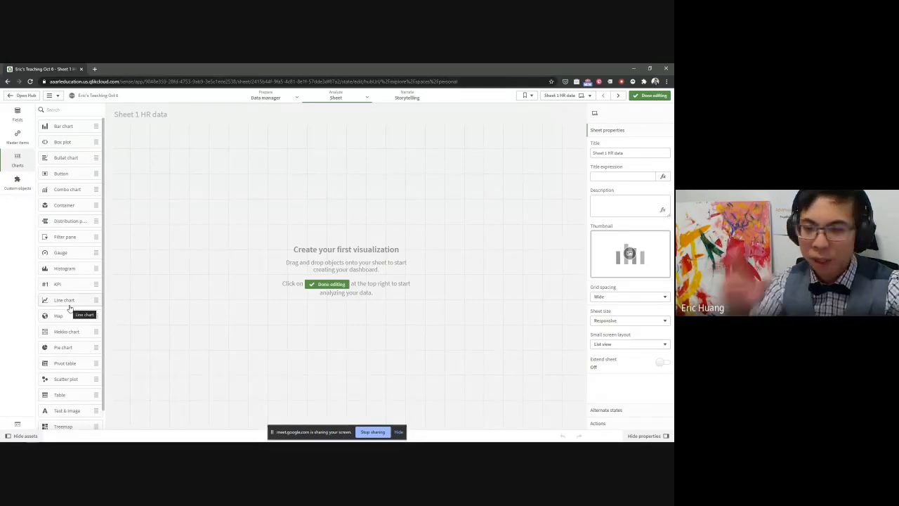
scroll(70, 310, "down", 1)
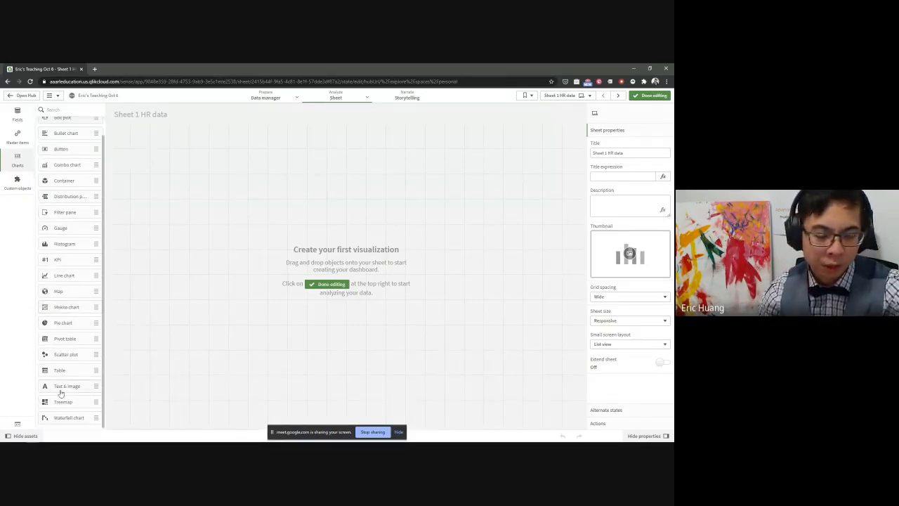
scroll(62, 391, "up", 1)
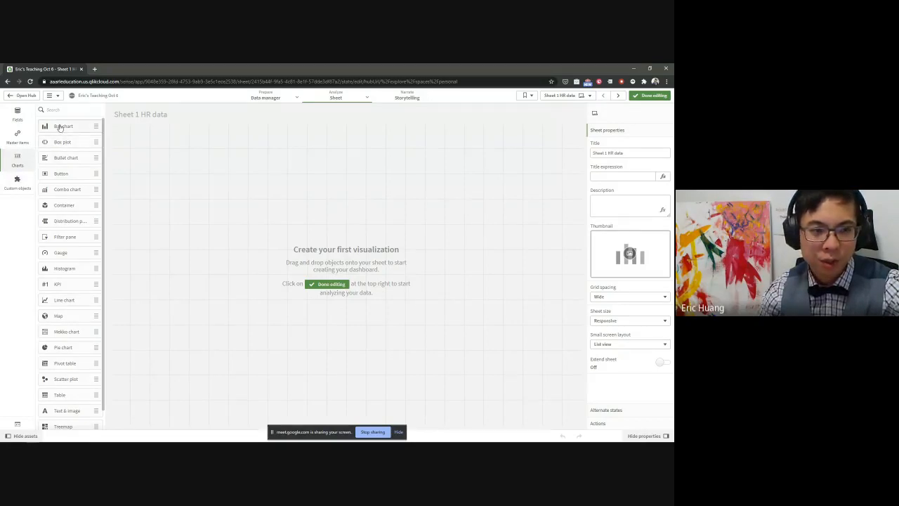
Step: Add a bar chart to the sheet and place it in the upper-right area of the grid
mouse_move(60, 127)
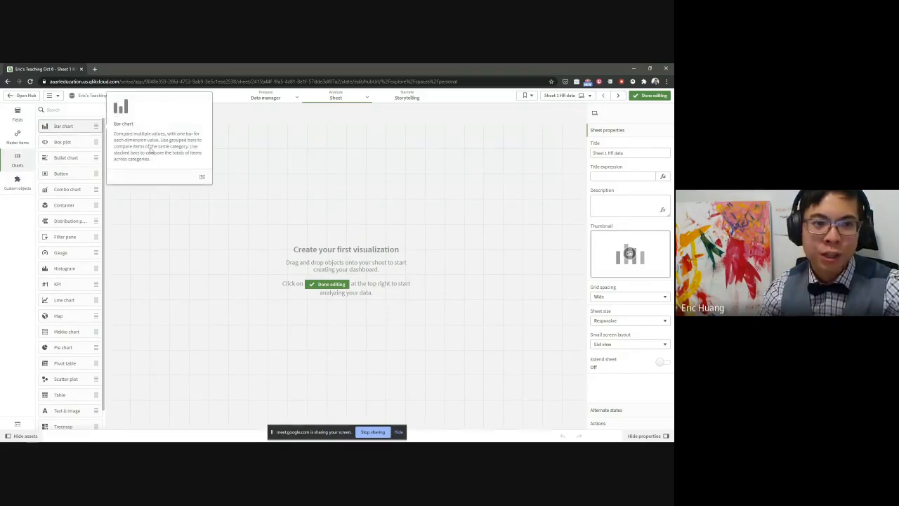
left_click_drag(63, 125, 246, 219)
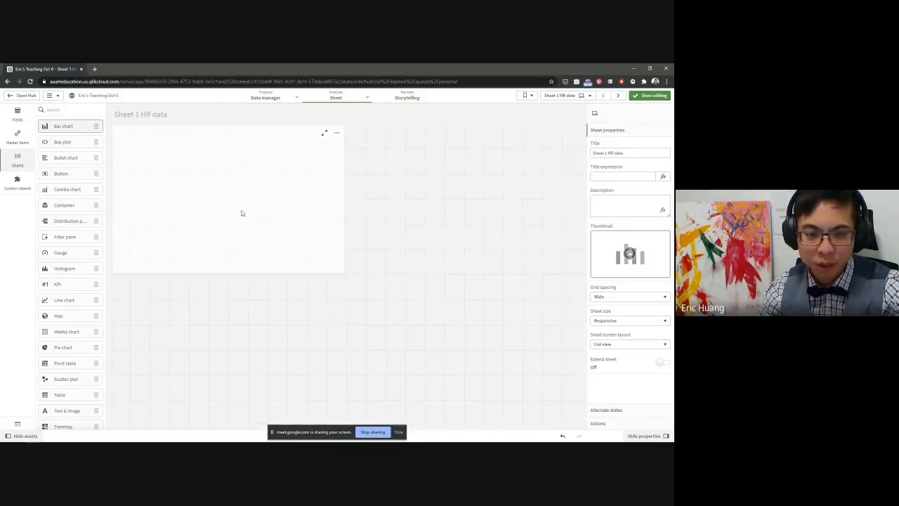
left_click_drag(325, 182, 462, 211)
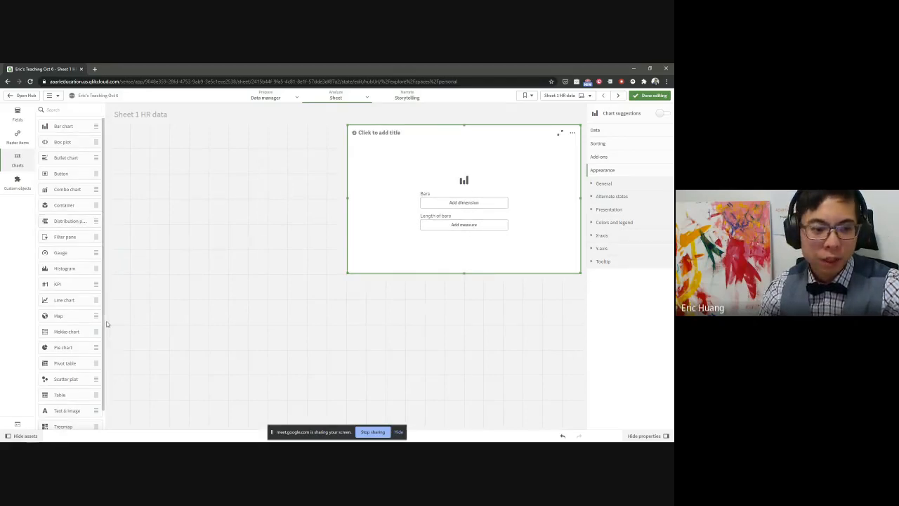
Step: Give the bar chart the dimension Department and the measure Avg([Pay Rate])
scroll(73, 377, "down", 1)
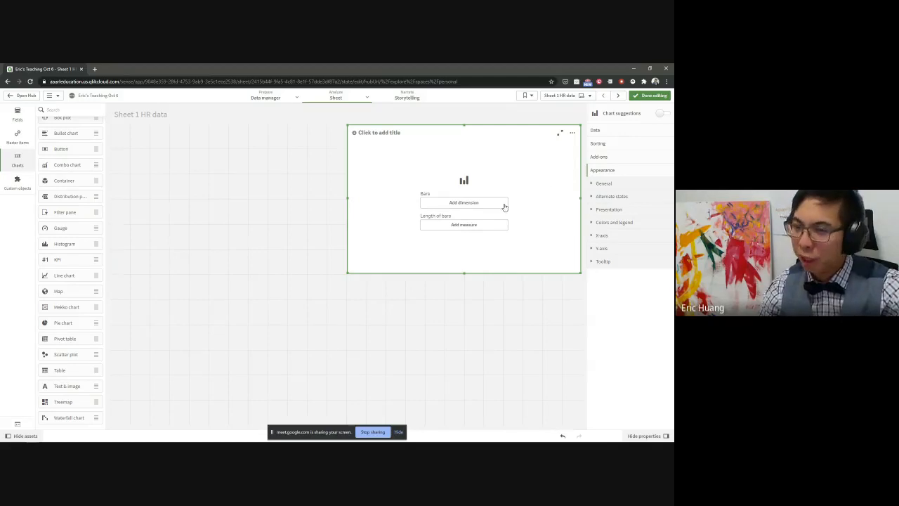
left_click(454, 203)
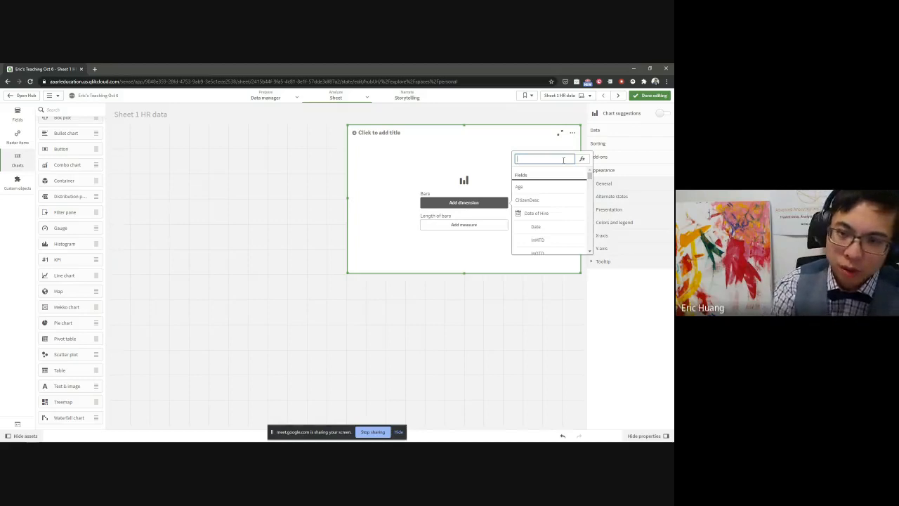
type("dep")
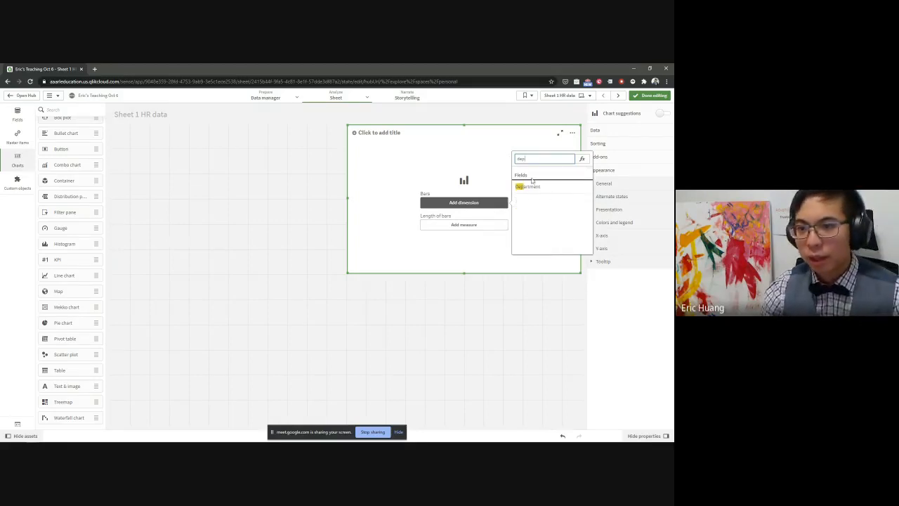
left_click(530, 186)
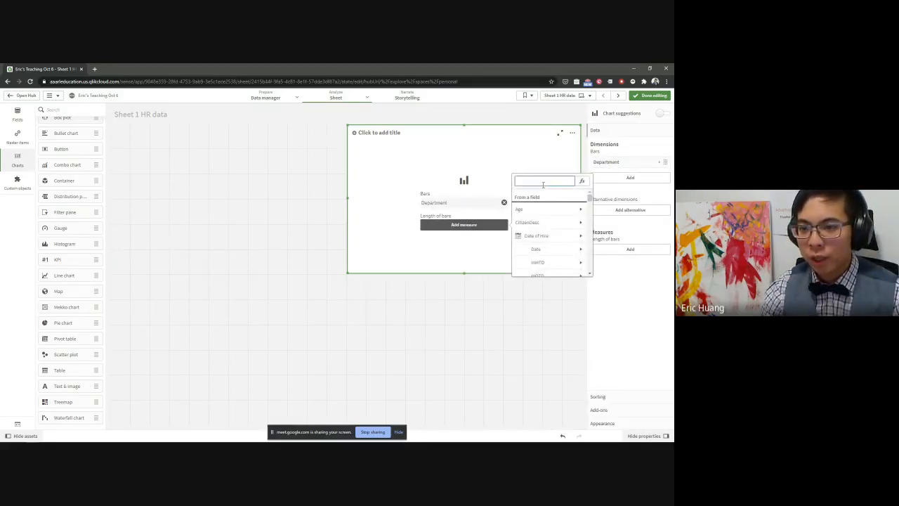
type("pa")
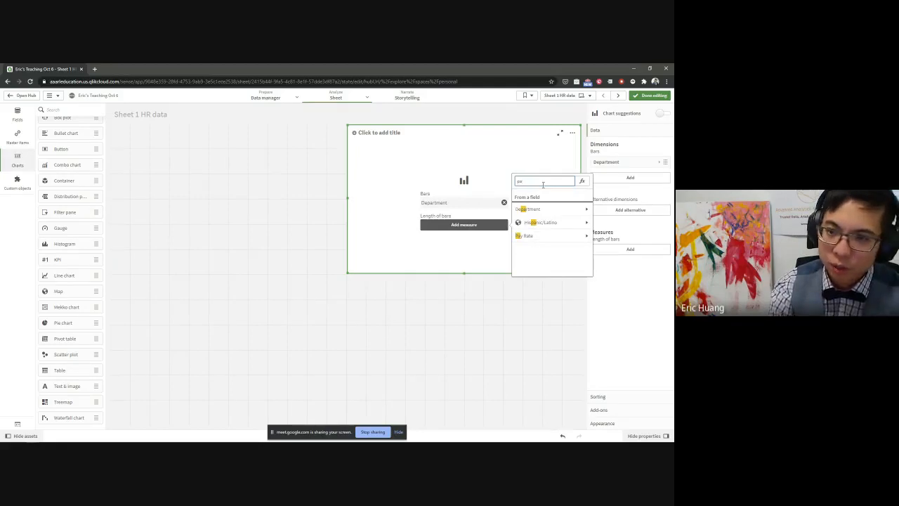
left_click(535, 238)
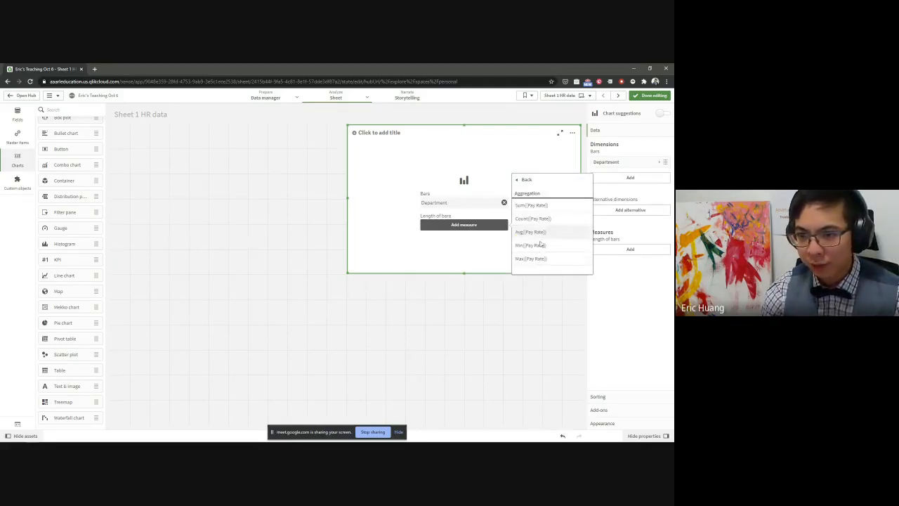
left_click(538, 233)
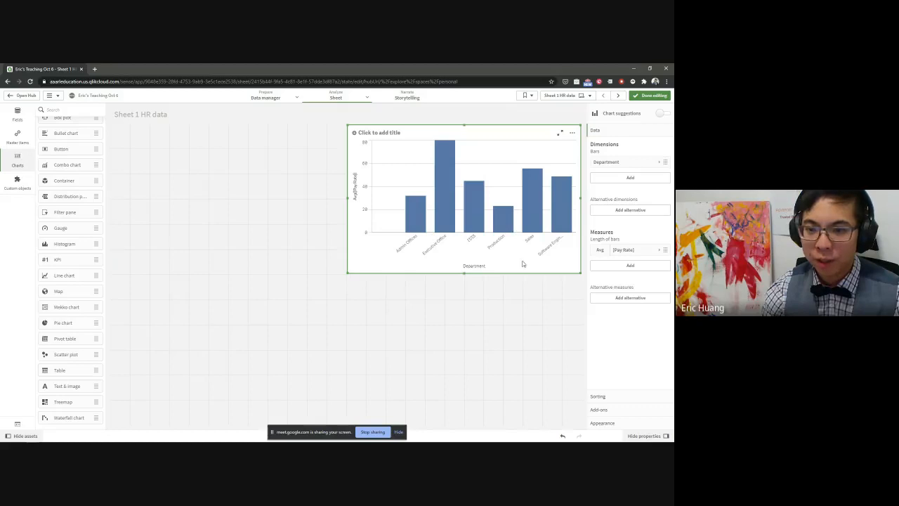
left_click(227, 261)
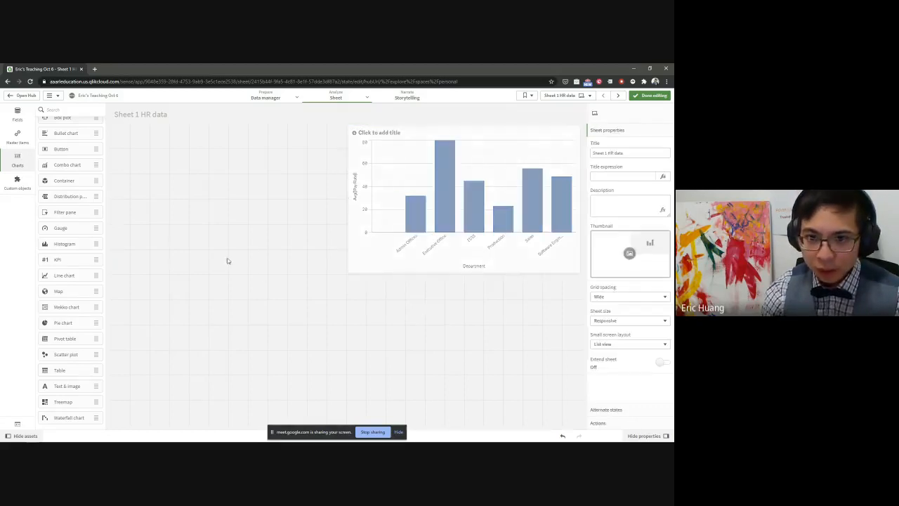
Step: Title the bar chart "Payrate Average Per Deparment"
left_click(448, 190)
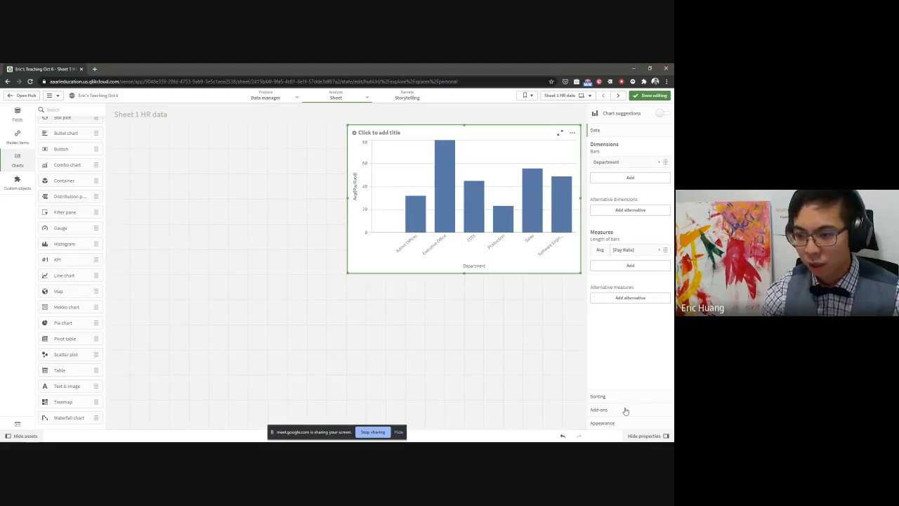
left_click(377, 134)
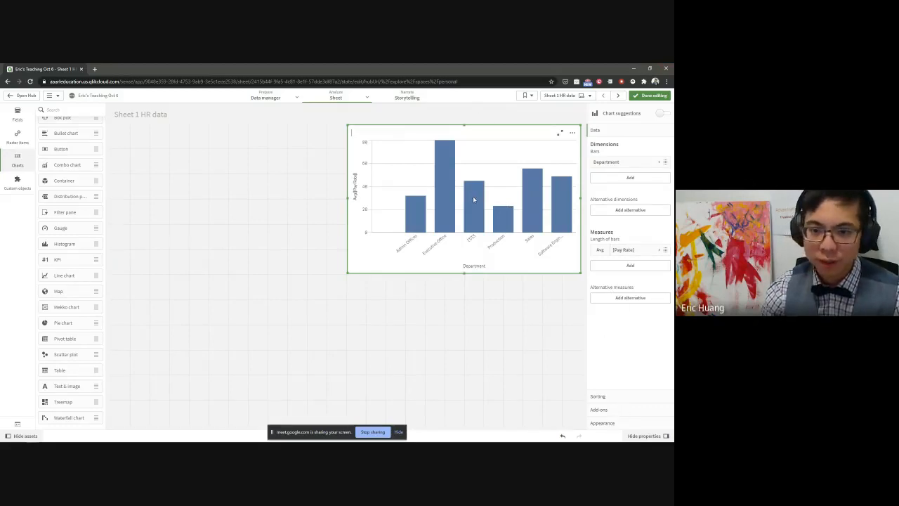
type("Payrate")
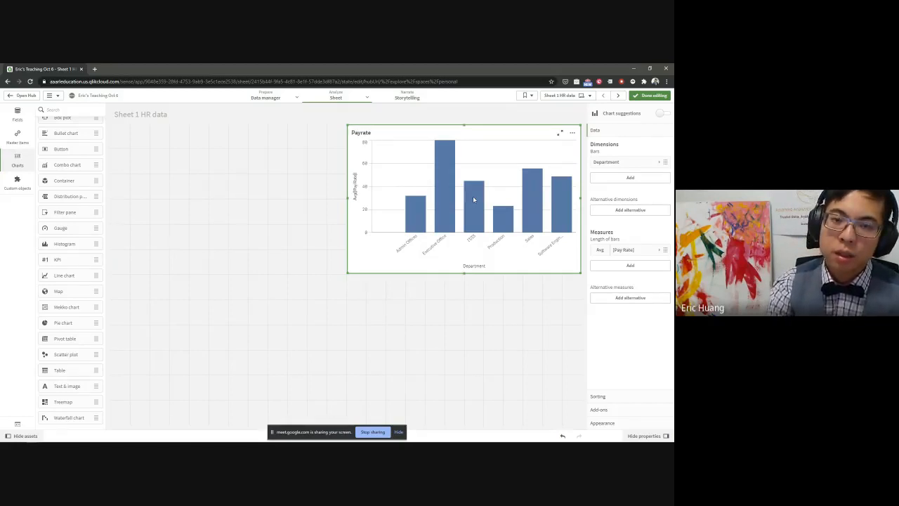
type(" Average")
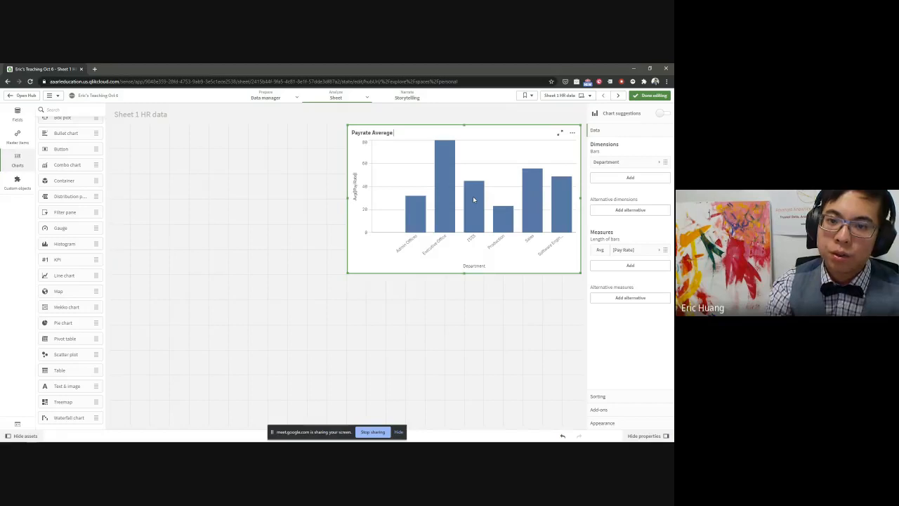
type(" Per Department")
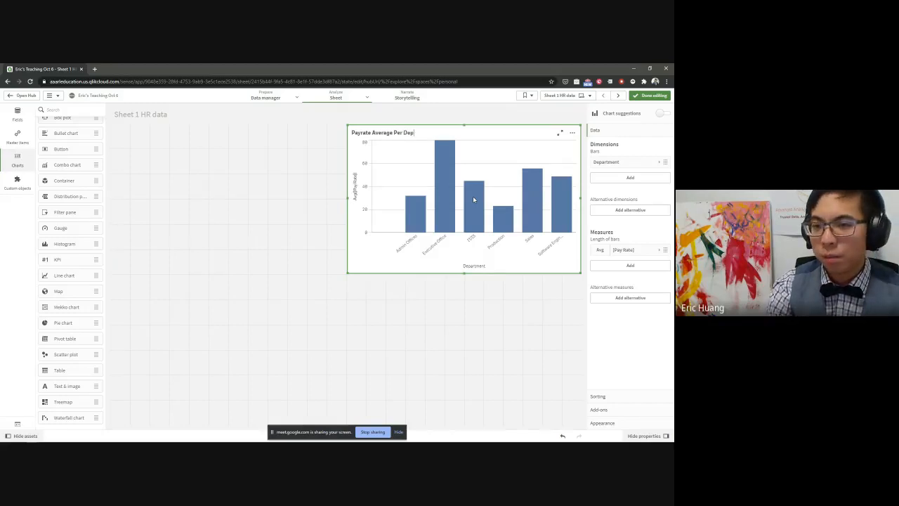
left_click(514, 337)
Step: Sort the bar chart first by Avg([Pay Rate]), using custom numerical sorting in ascending order
left_click(504, 222)
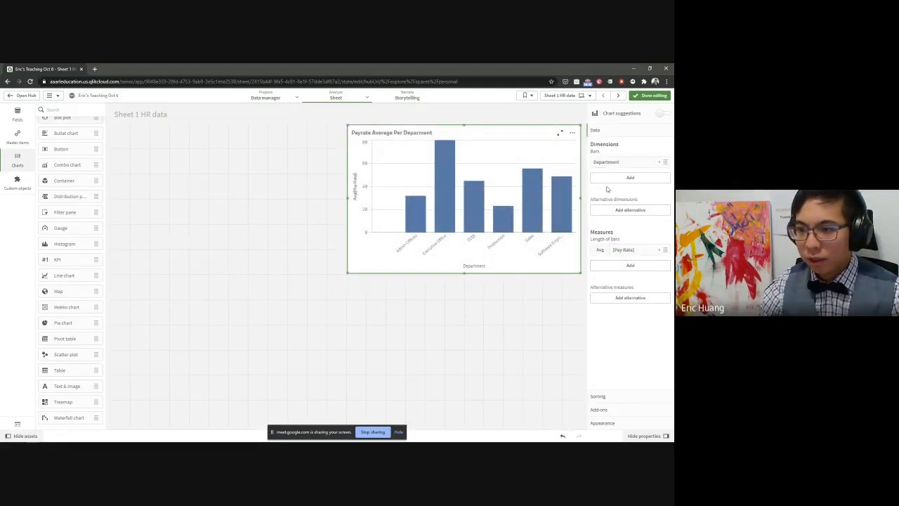
left_click(616, 395)
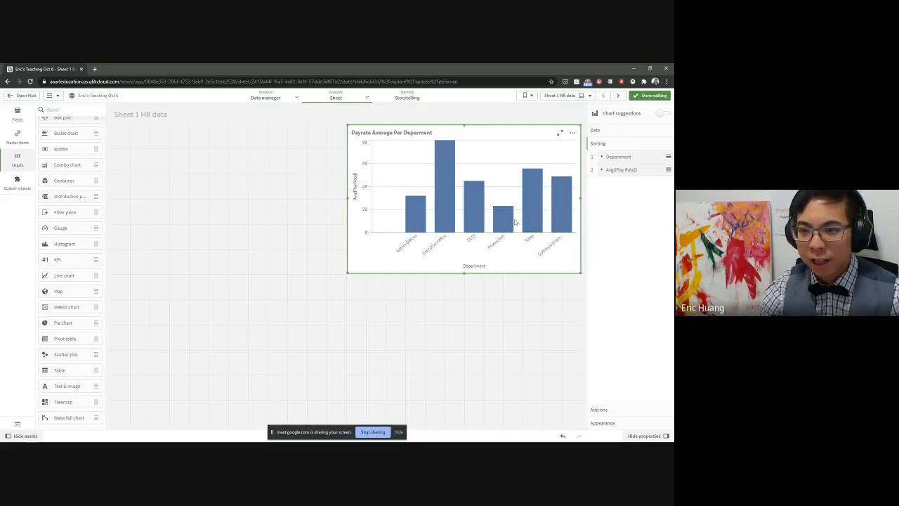
left_click_drag(616, 173, 616, 158)
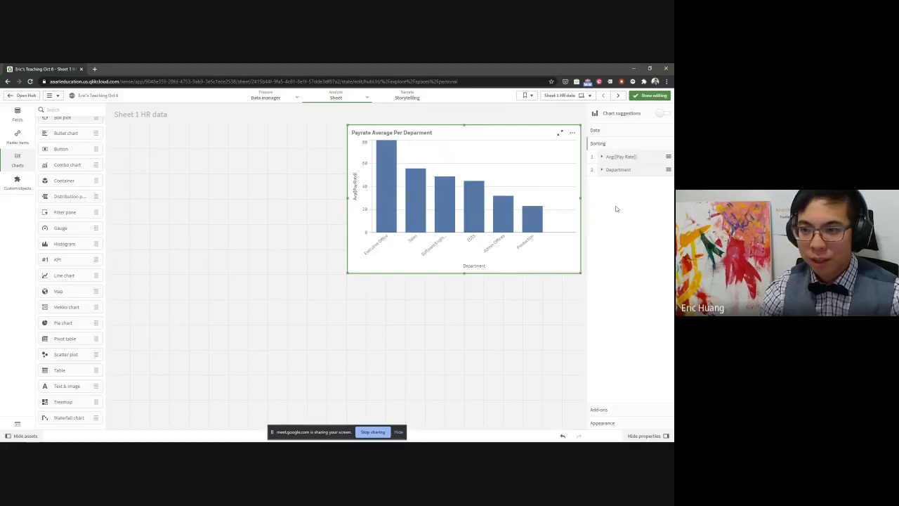
left_click(628, 157)
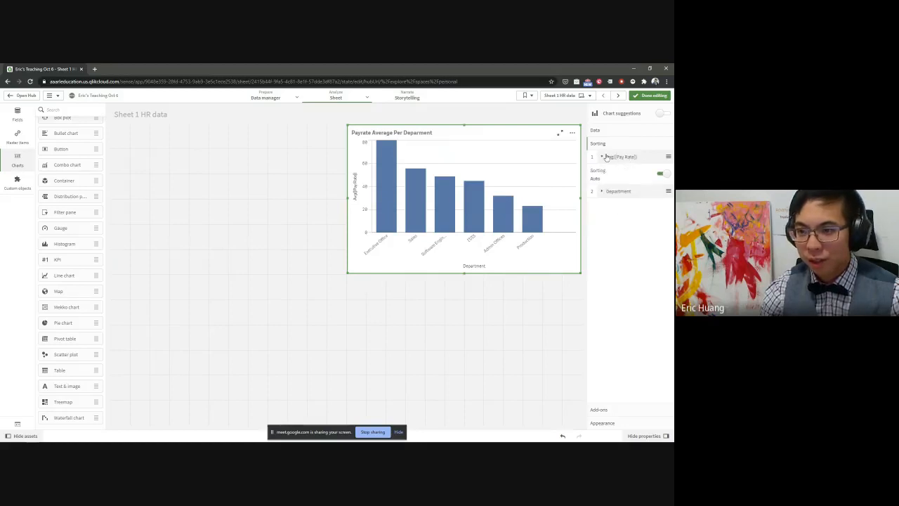
left_click(659, 175)
left_click(630, 208)
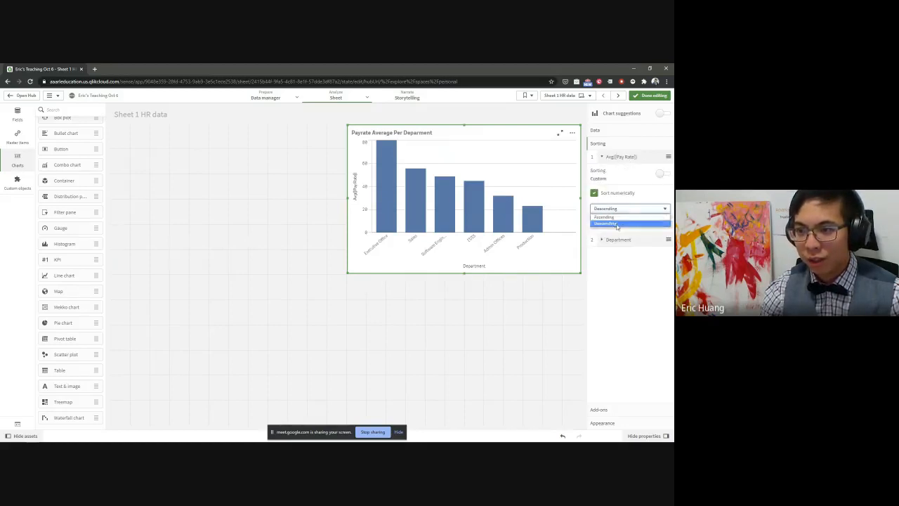
left_click(610, 217)
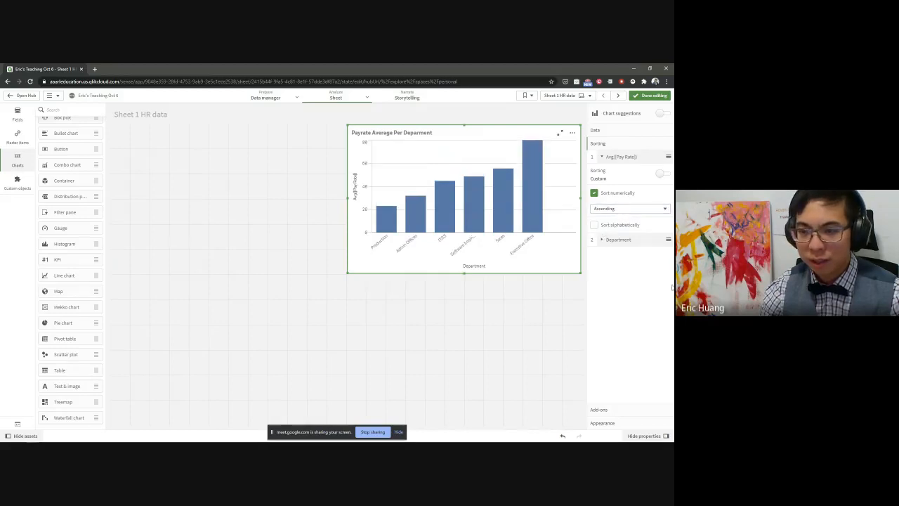
Step: Set the number formatting of the bar chart's Avg([Pay Rate]) measure to Money
left_click(631, 131)
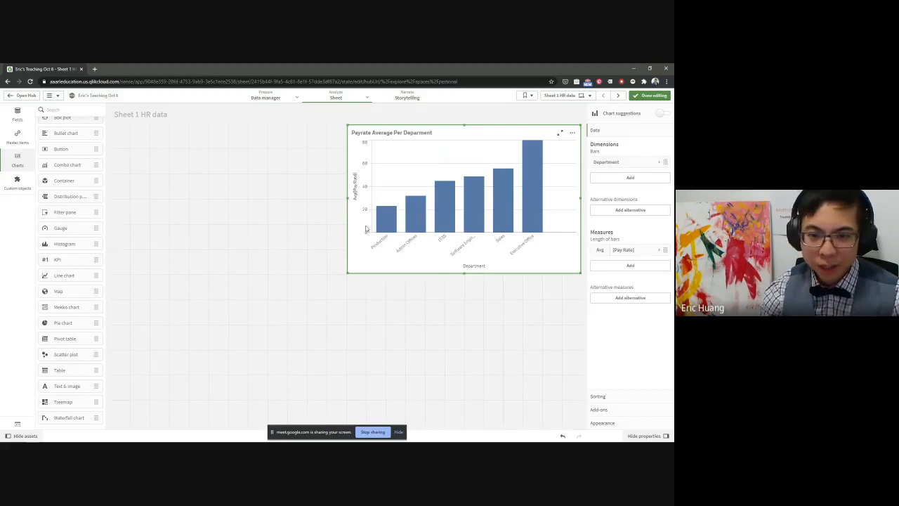
left_click(602, 251)
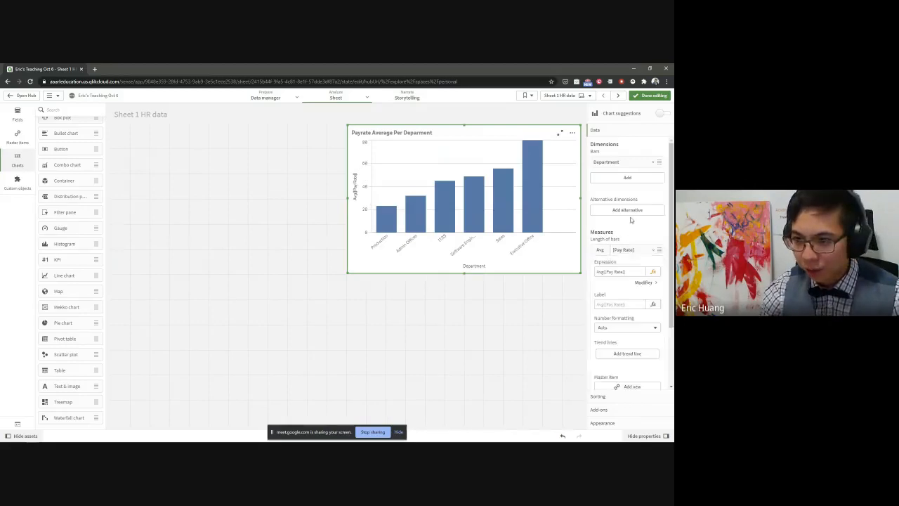
left_click(610, 259)
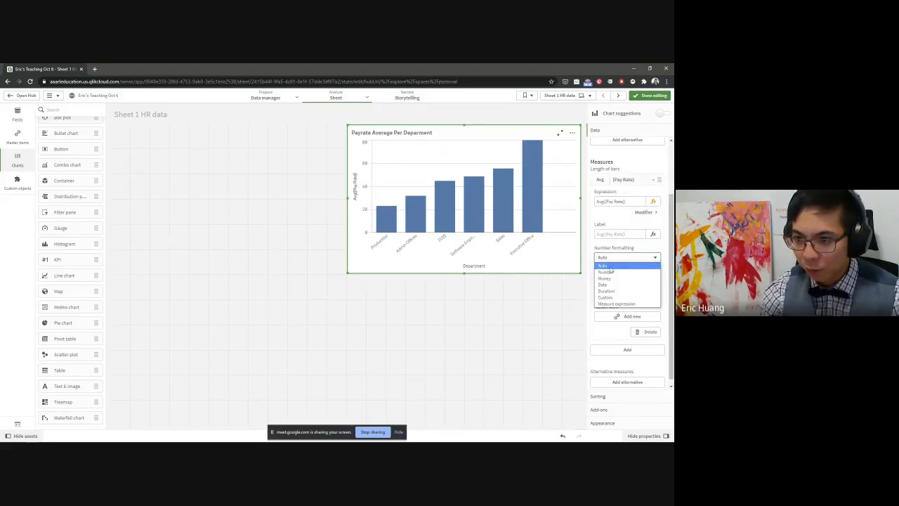
left_click(605, 280)
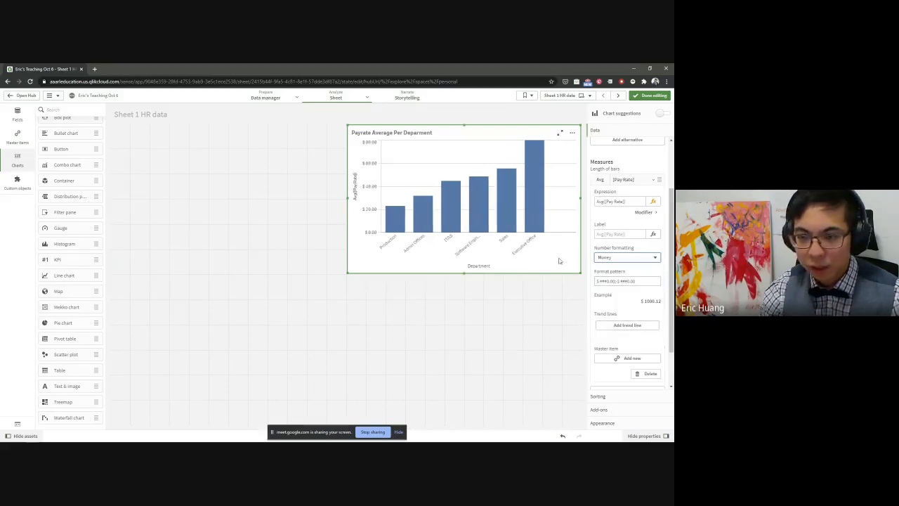
Step: Review the bar chart's add-ons and its general, alternate state and presentation appearance settings
scroll(646, 340, "down", 1)
left_click(609, 409)
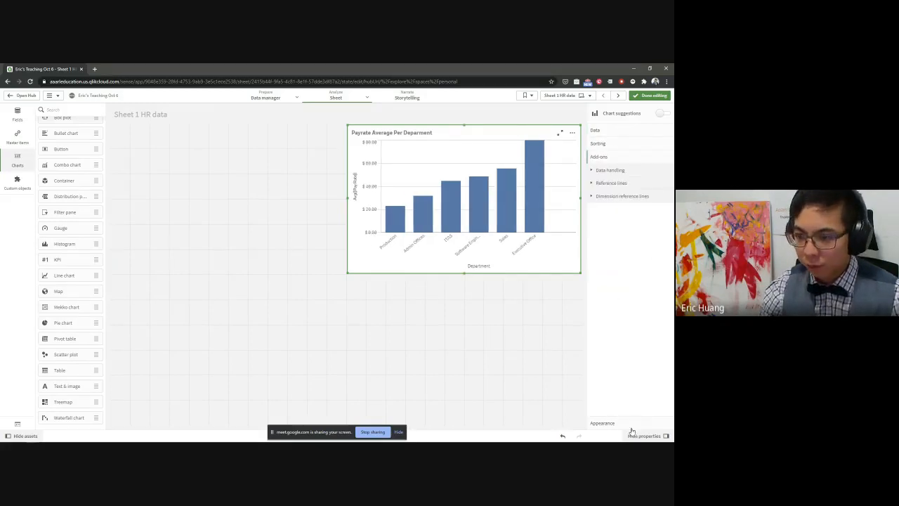
left_click(602, 423)
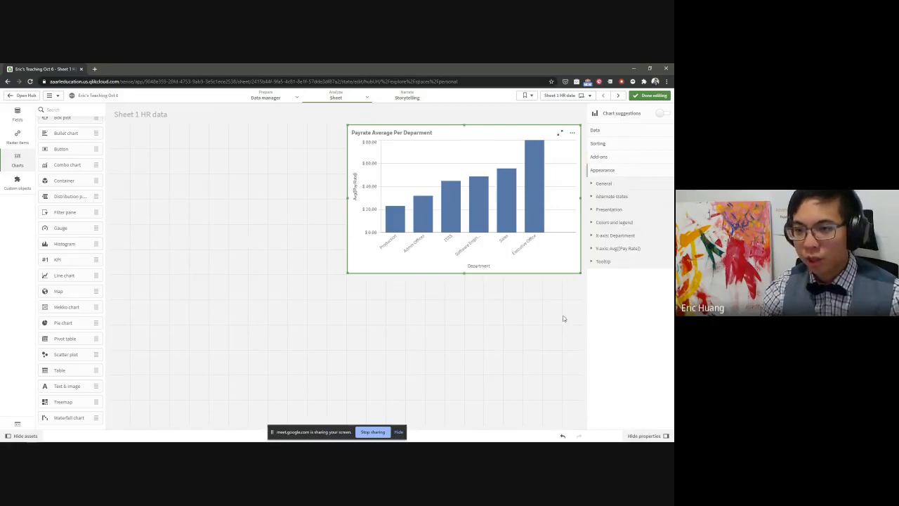
left_click(604, 183)
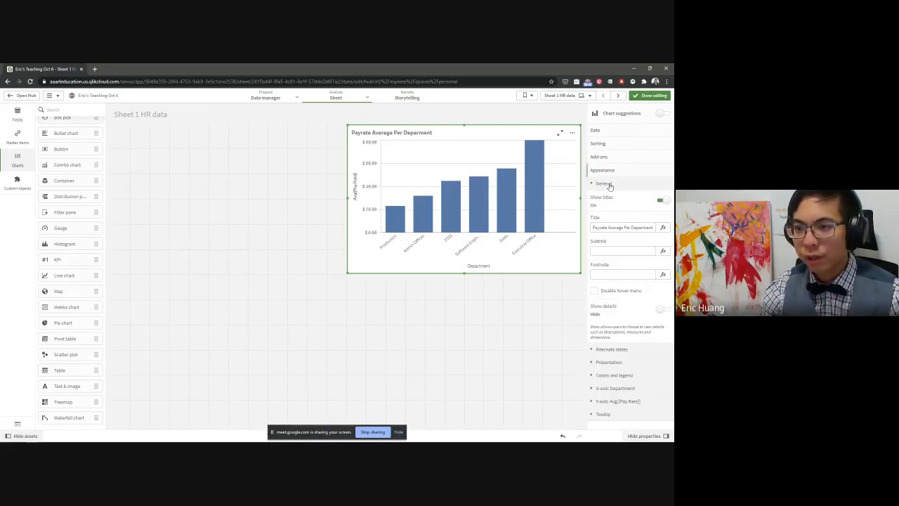
left_click(607, 227)
left_click(622, 274)
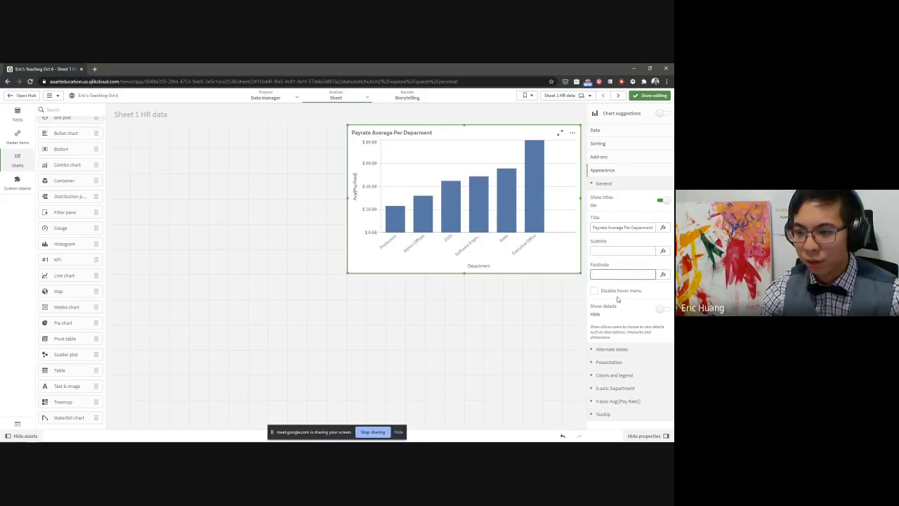
left_click(614, 349)
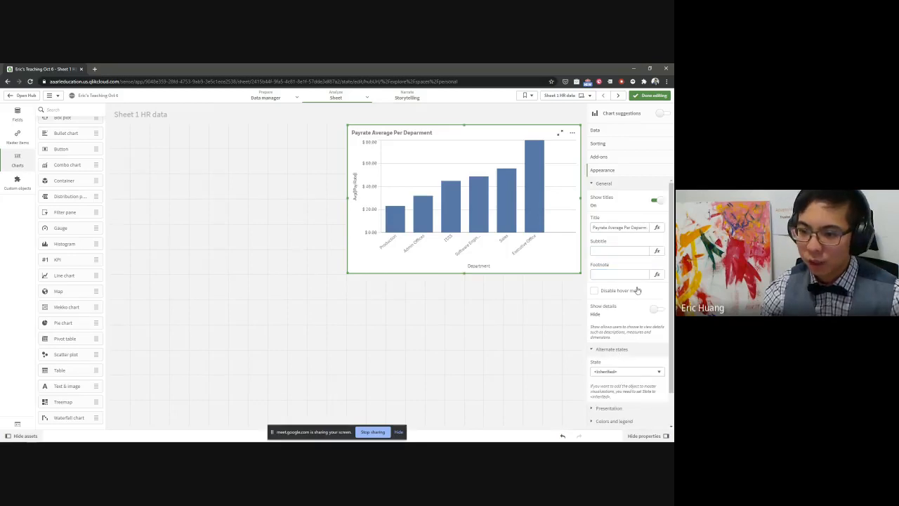
scroll(637, 290, "down", 1)
left_click(603, 372)
scroll(636, 316, "down", 1)
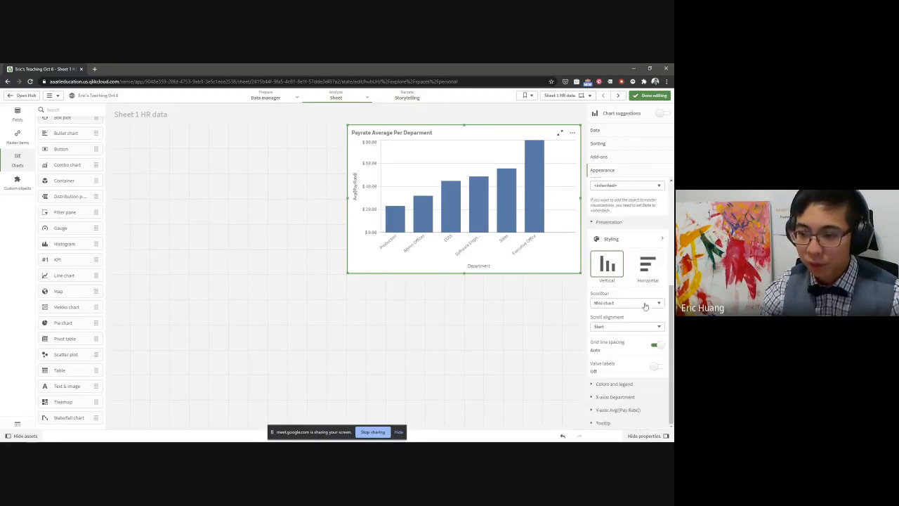
Step: Try the horizontal orientation on the bar chart, return it to vertical, and check the scrollbar options
left_click(644, 265)
left_click(606, 265)
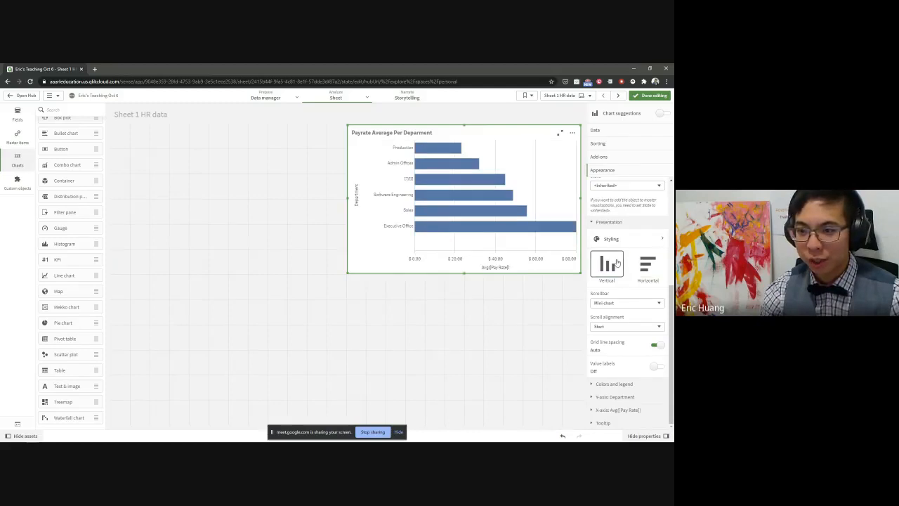
left_click(630, 304)
left_click(631, 309)
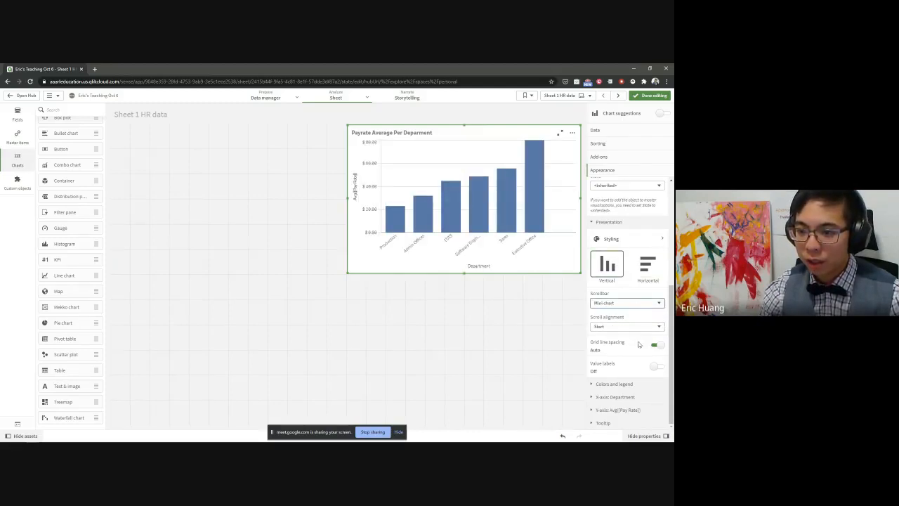
Step: Turn on the bar chart's value labels and color its bars by the dimension Department with the 100 colors scheme
left_click(656, 366)
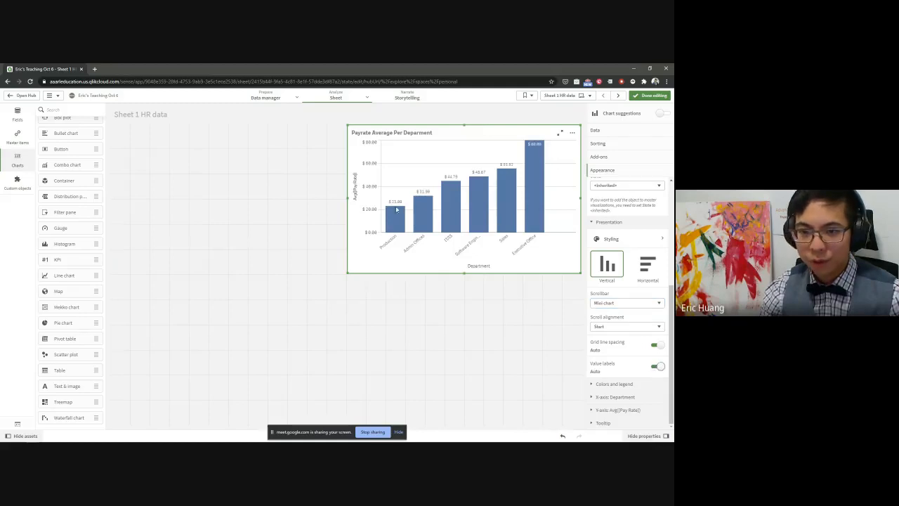
left_click(615, 384)
left_click(653, 381)
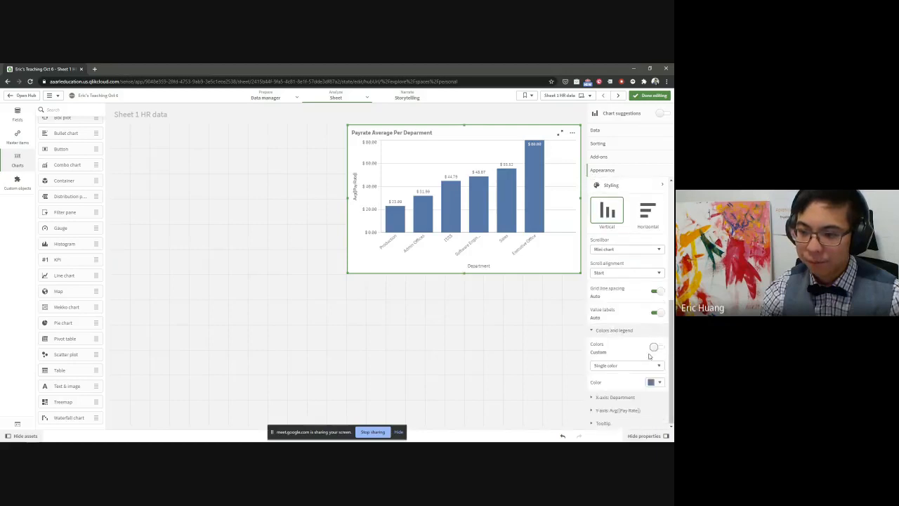
left_click(621, 366)
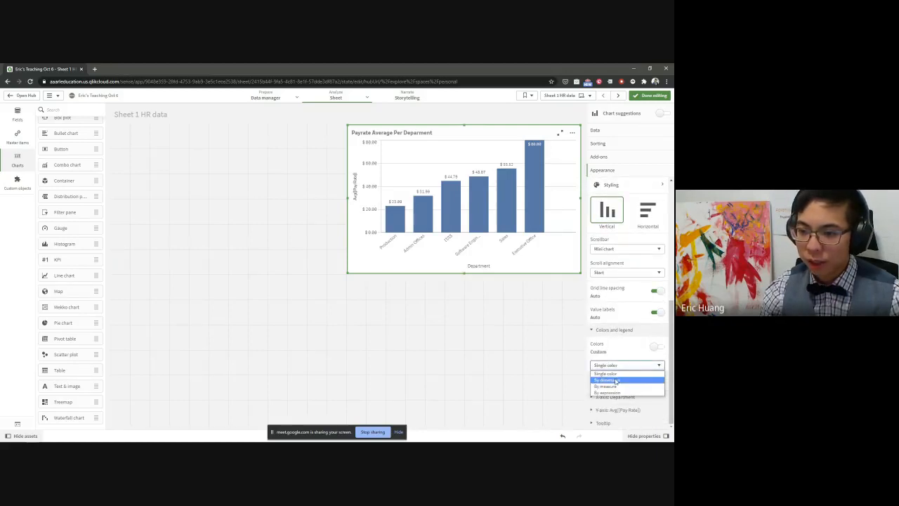
left_click(615, 381)
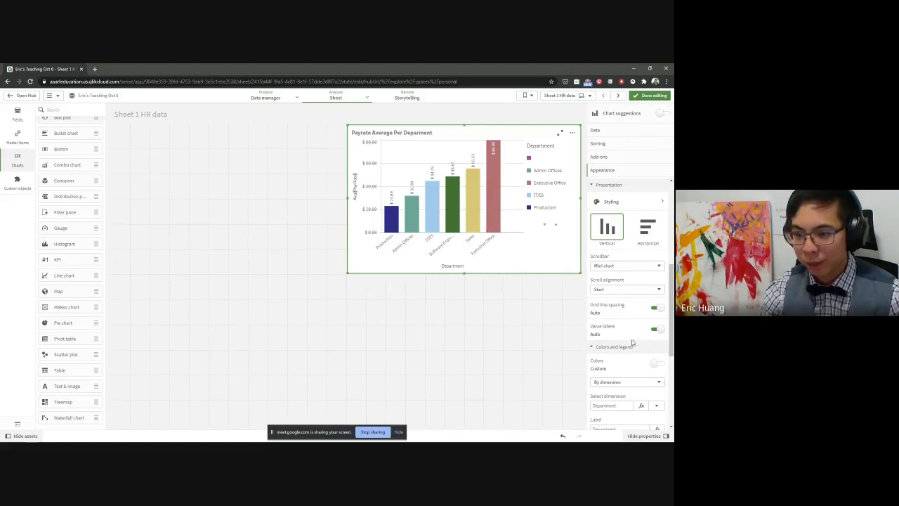
scroll(632, 342, "down", 5)
left_click(624, 298)
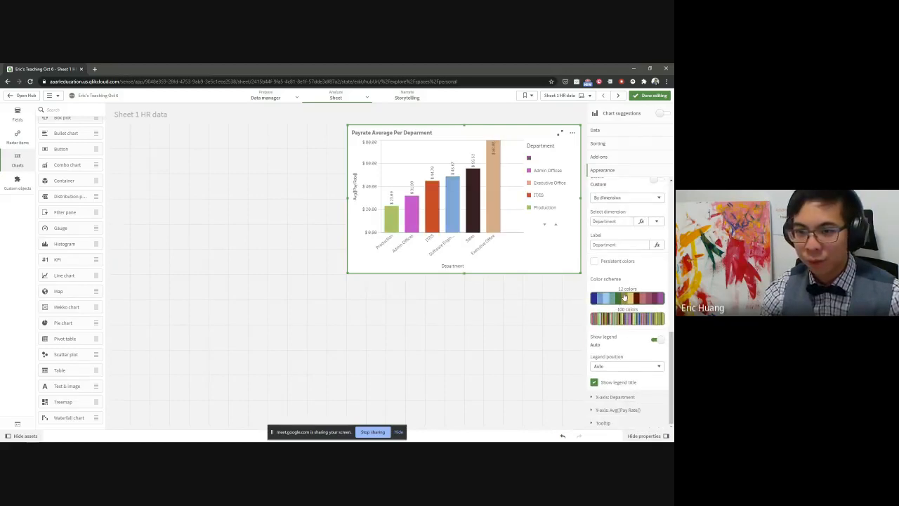
Step: Review the appearance settings of the bar chart's Department X-axis and Avg([Pay Rate]) Y-axis
left_click(615, 397)
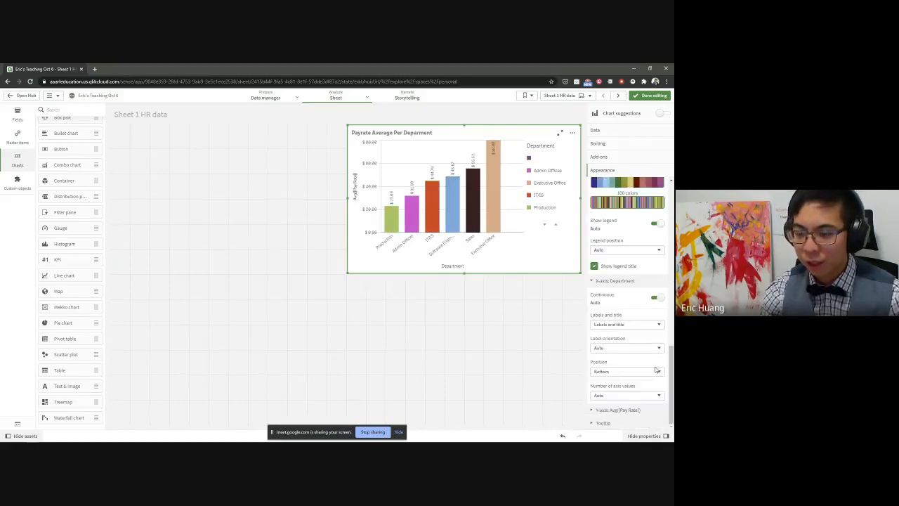
left_click(611, 409)
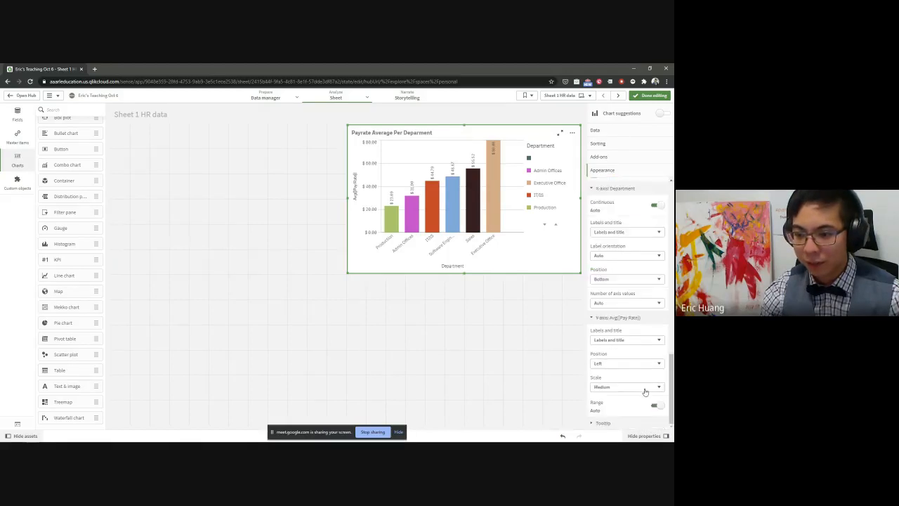
scroll(624, 405, "down", 5)
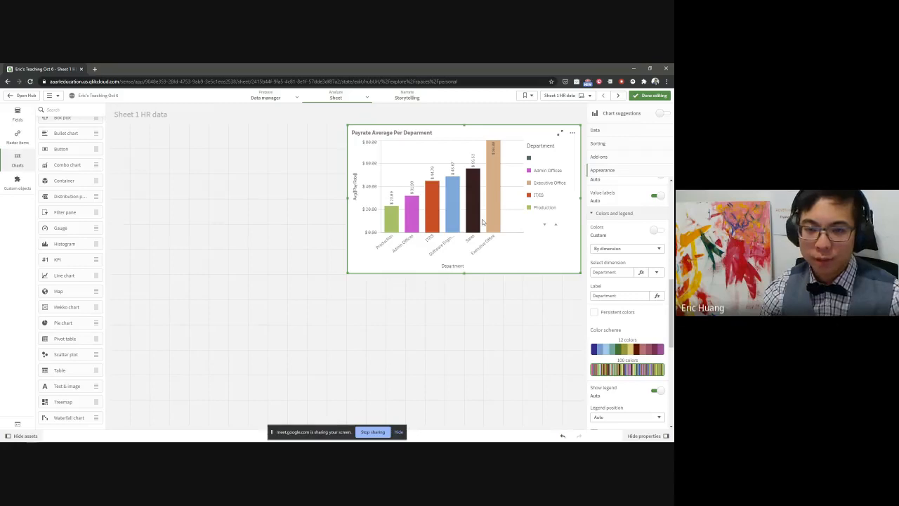
Step: Switch to the 2. Qlik.pptx deck in PowerPoint and review the bar chart slides up to "Let's Drag Race onto the chart"
key("alt+Tab")
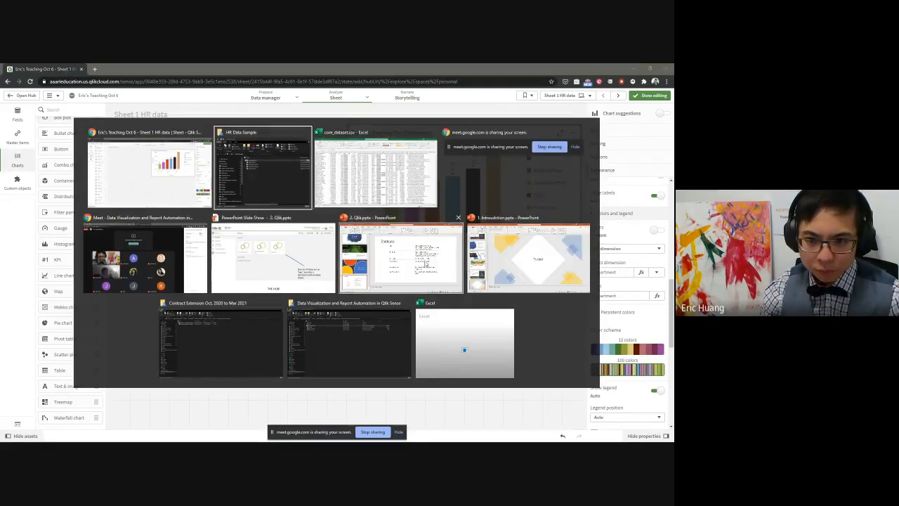
left_click(420, 261)
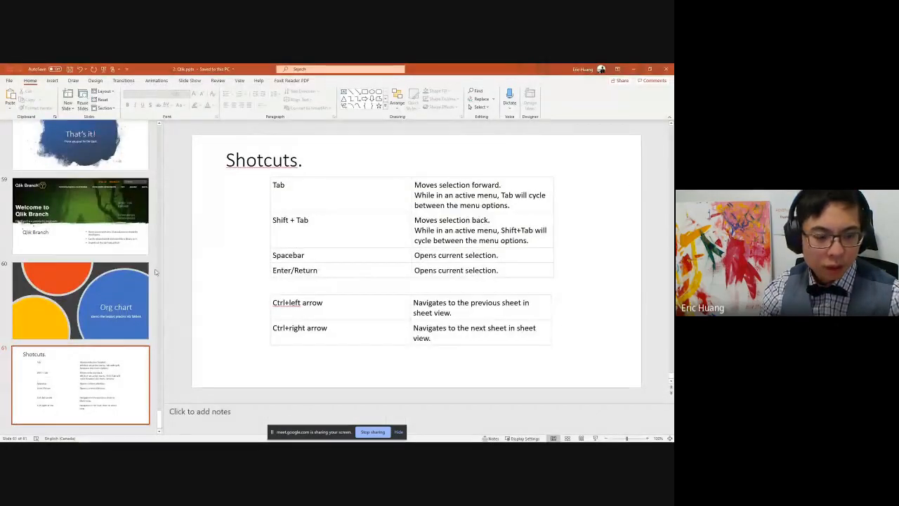
scroll(103, 311, "up", 20)
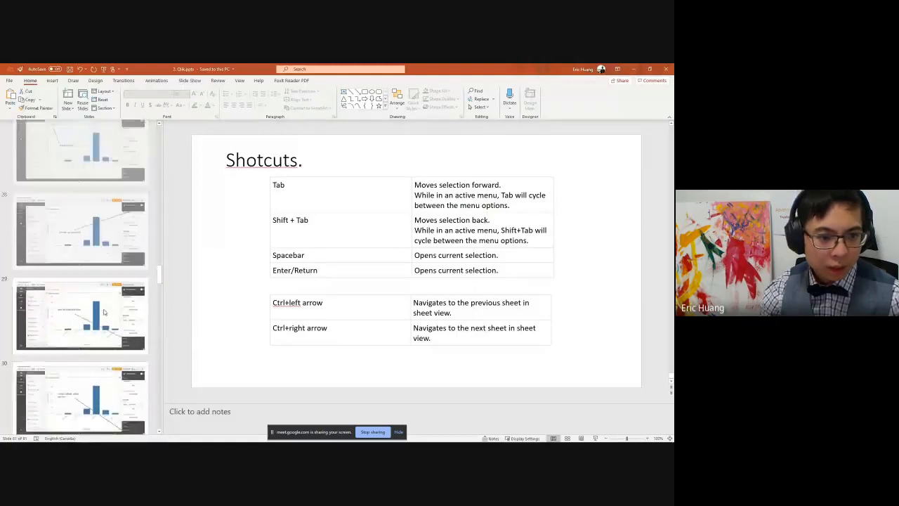
scroll(104, 312, "up", 5)
scroll(106, 311, "down", 2)
left_click(105, 222)
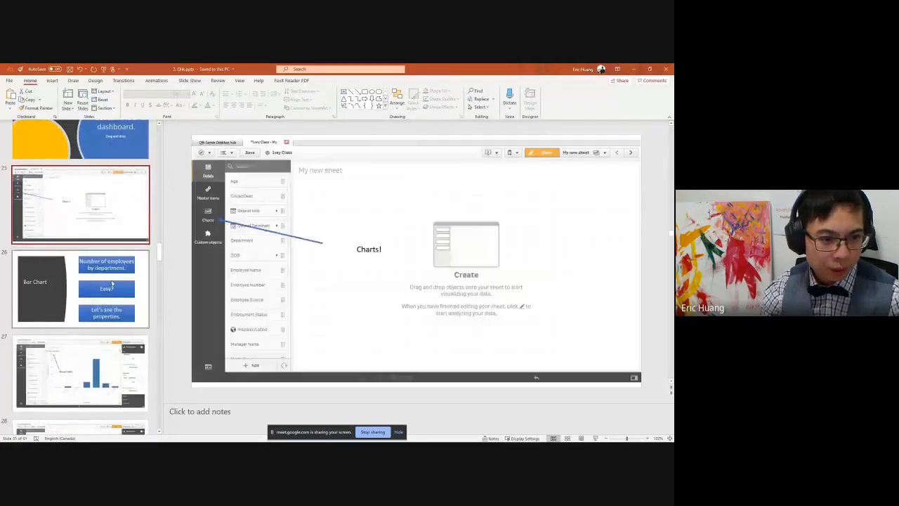
left_click(112, 283)
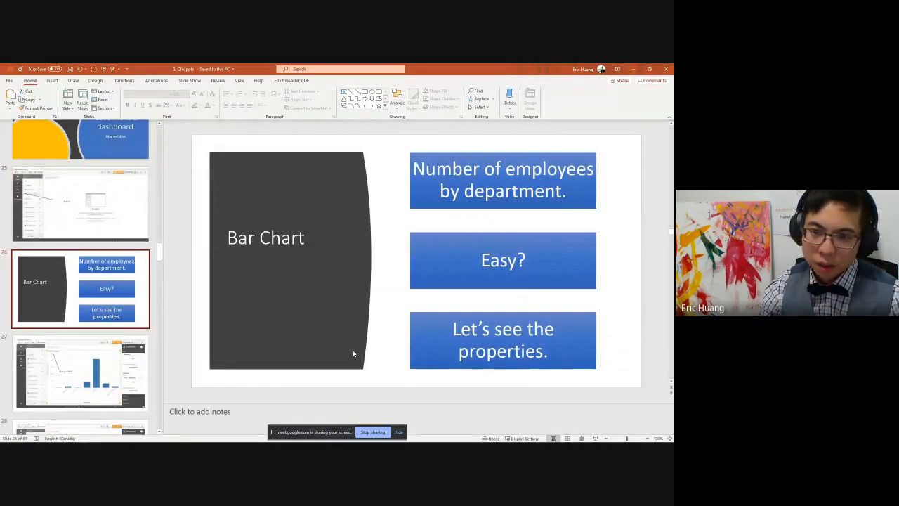
key("Down")
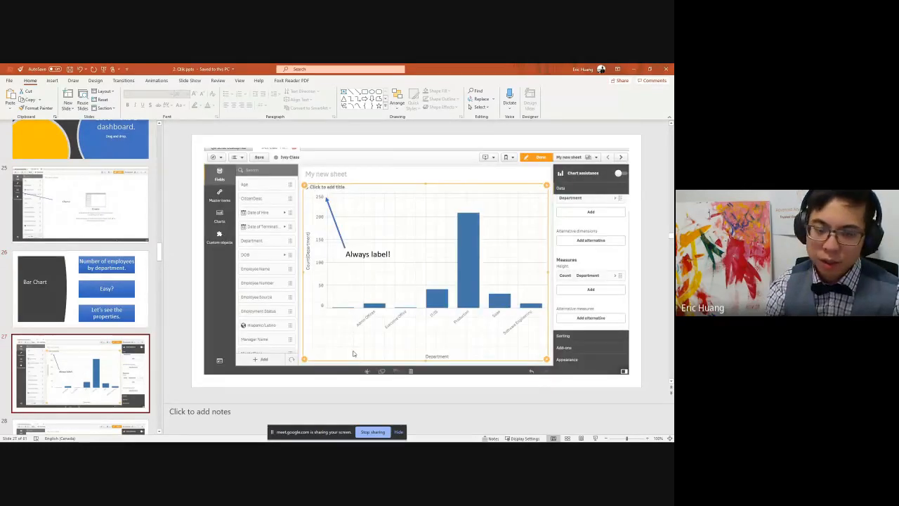
key("Down")
key("Down")
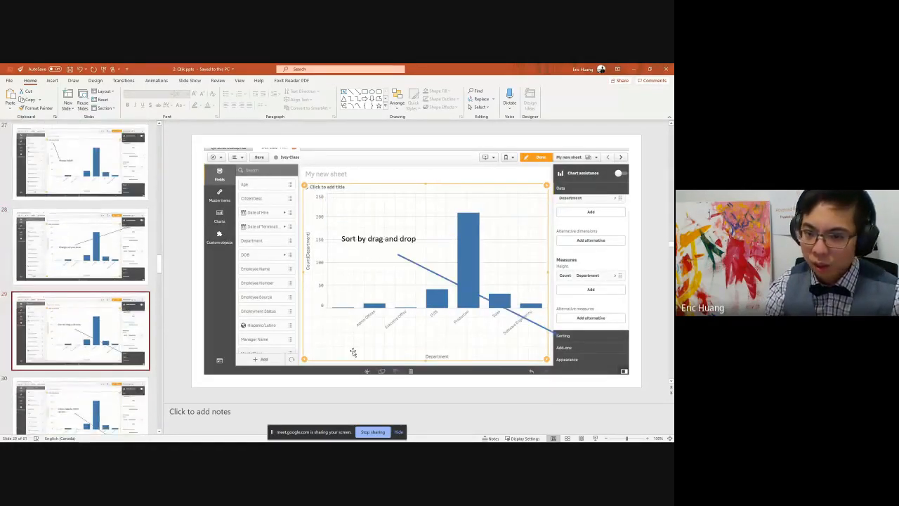
key("Down")
key("Down")
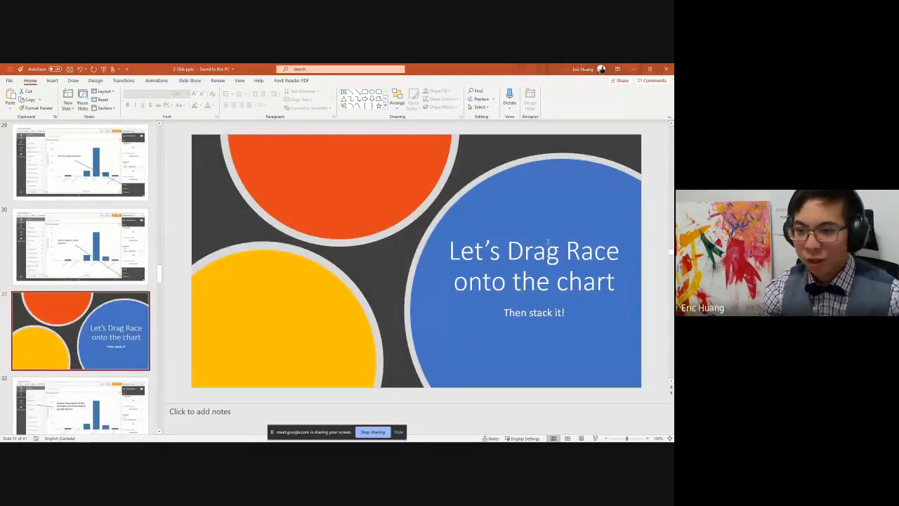
Step: Switch back to the Qlik Sense sheet, select the bar chart and bring up the list of data fields
key("alt+Tab")
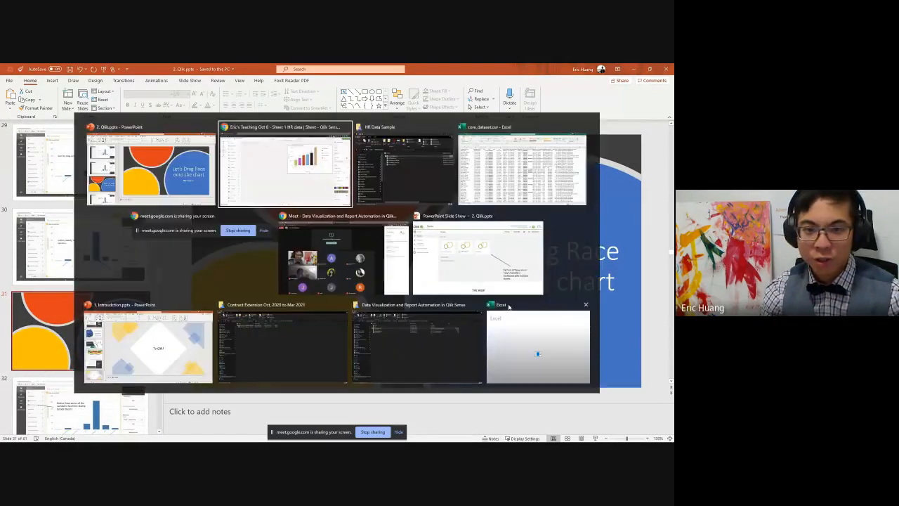
left_click(191, 233)
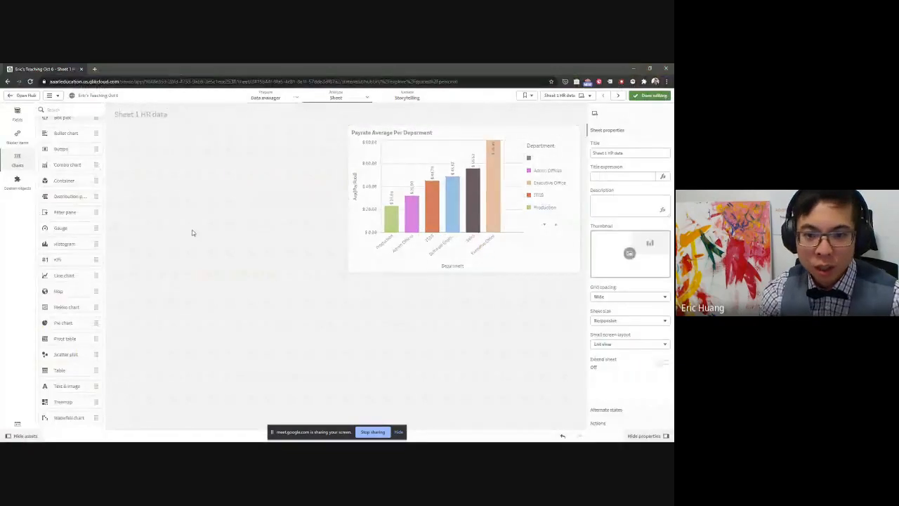
left_click(398, 202)
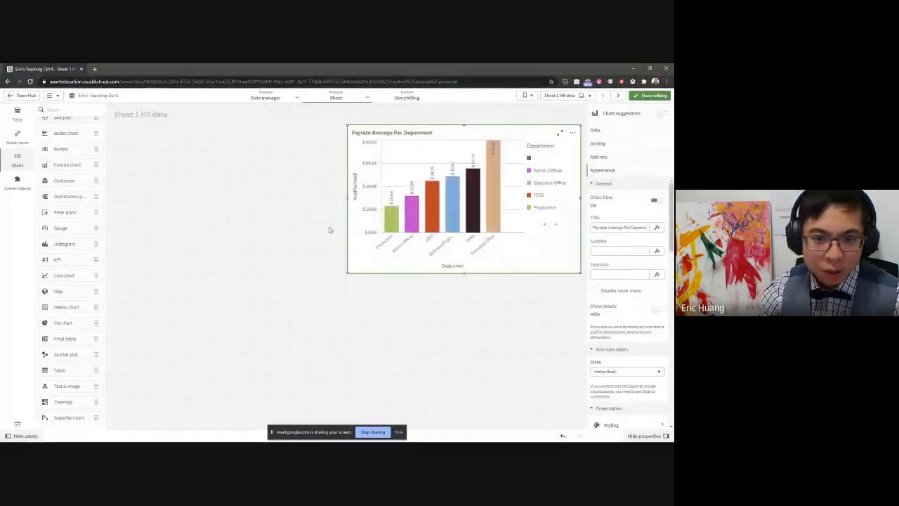
left_click(18, 118)
scroll(52, 264, "down", 2)
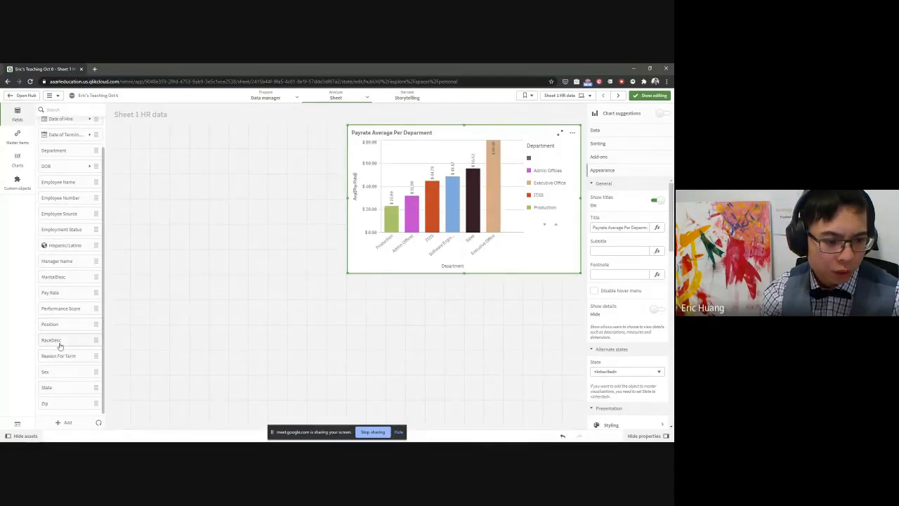
Step: Preview the RaceDesc values in a temporary table on the empty sheet area, and delete that table
left_click_drag(59, 345, 185, 247)
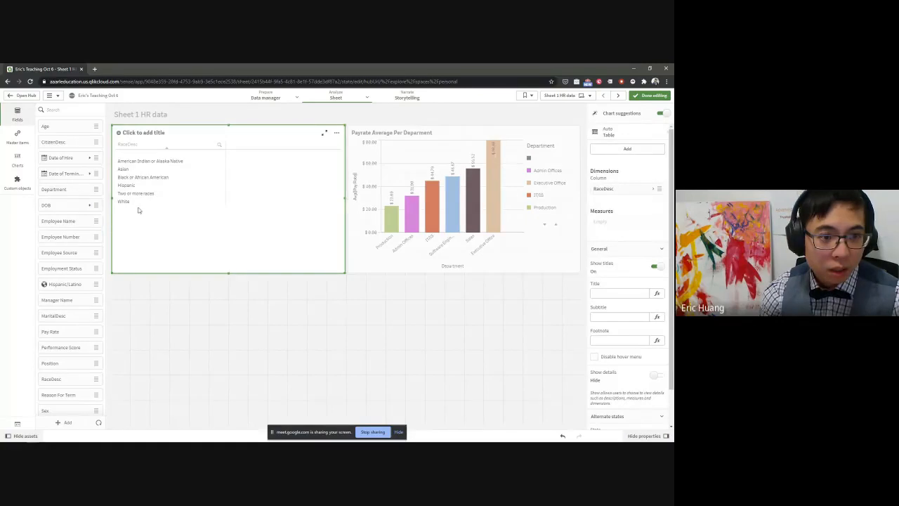
right_click(201, 241)
left_click(215, 257)
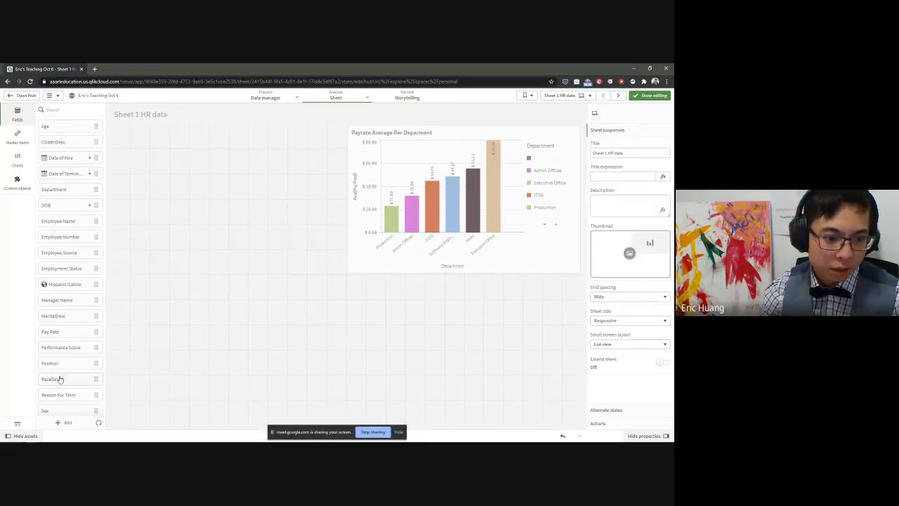
Step: Preview the Sex field's values in a temporary table beside the bar chart, and delete that table
scroll(62, 365, "down", 1)
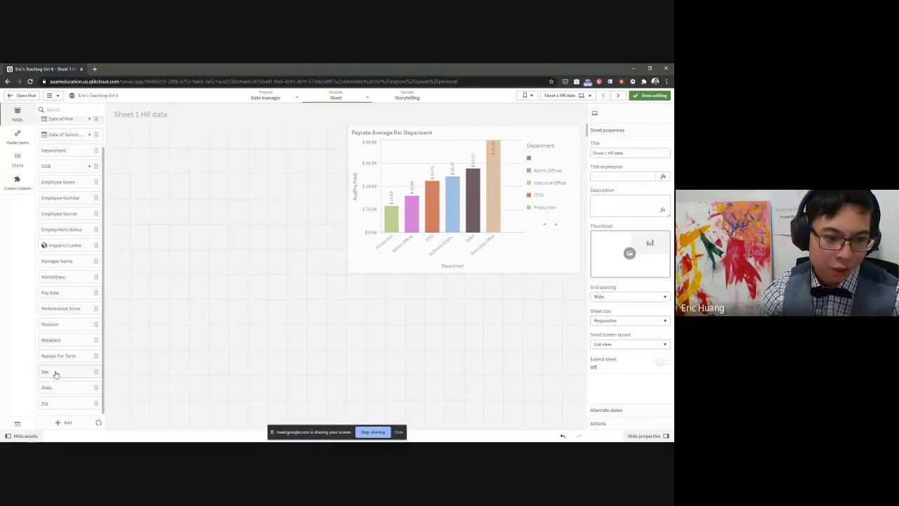
left_click_drag(57, 372, 216, 240)
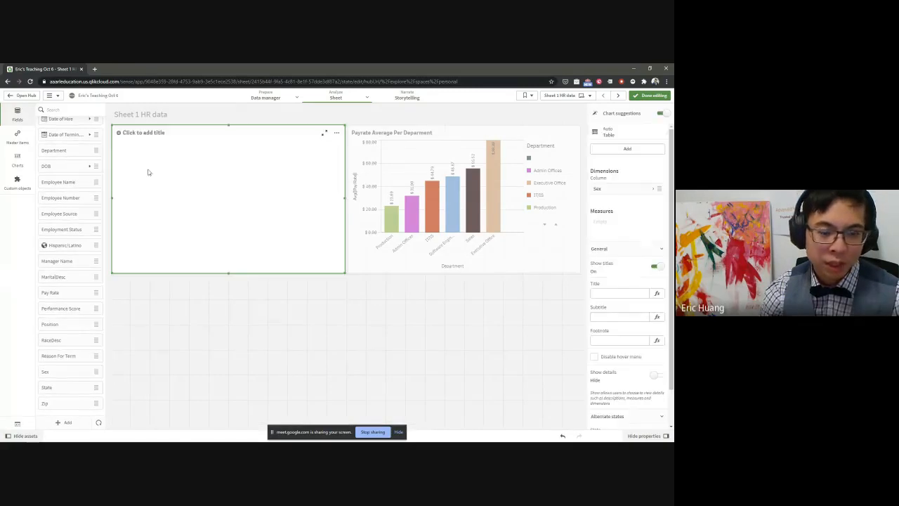
right_click(174, 227)
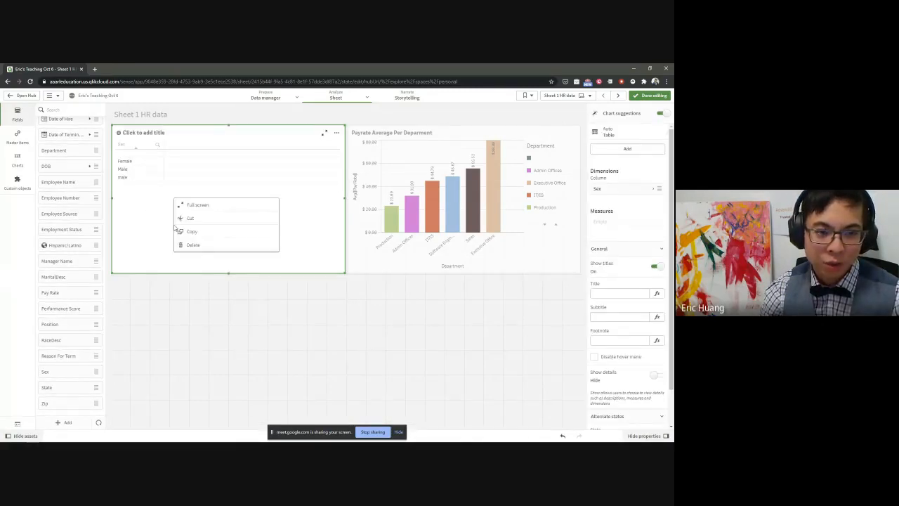
left_click(208, 247)
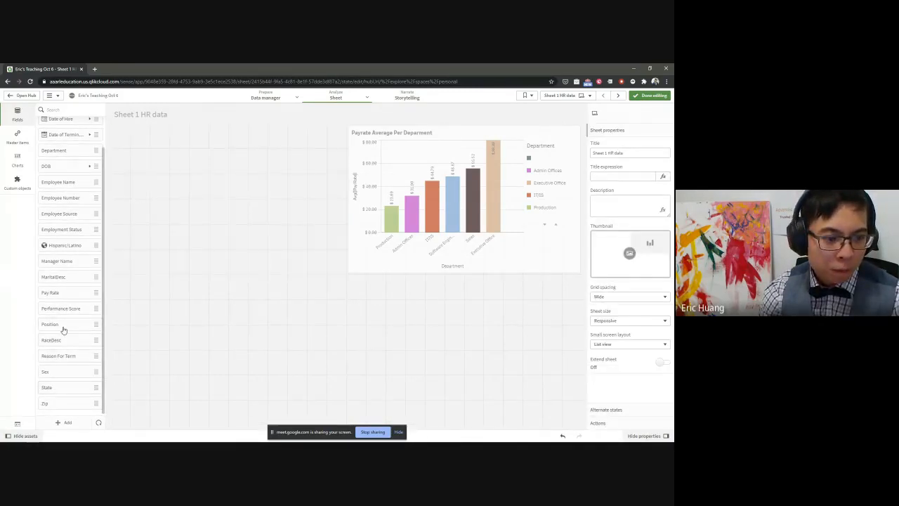
Step: Add RaceDesc as a second dimension of the pay rate bar chart and enlarge the chart to fill the sheet
left_click_drag(54, 347, 470, 175)
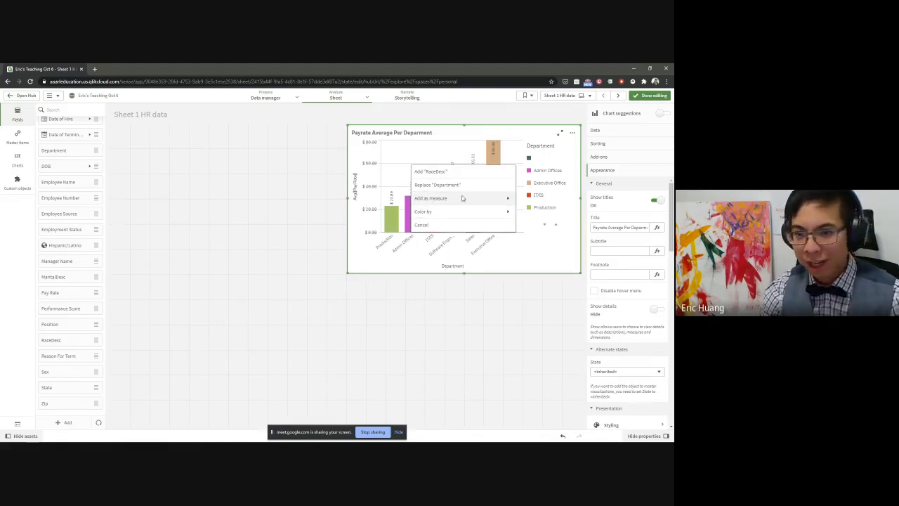
left_click(449, 213)
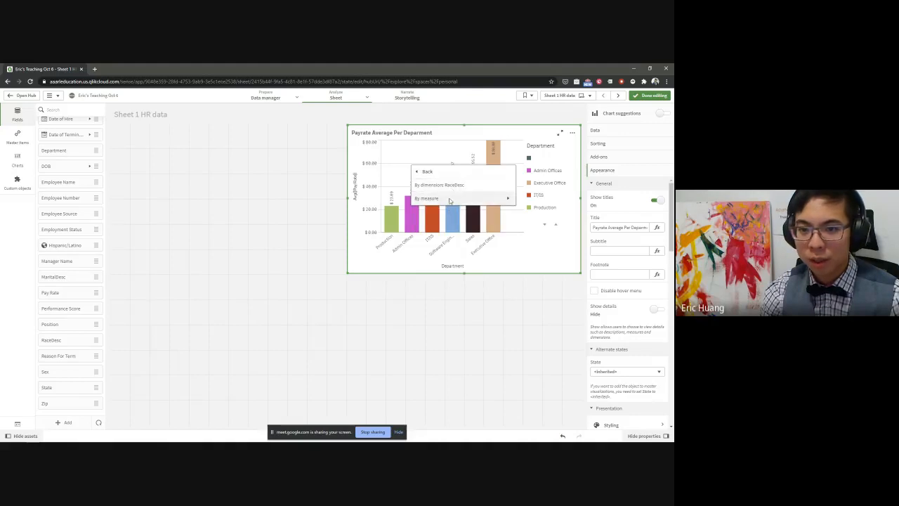
left_click(429, 171)
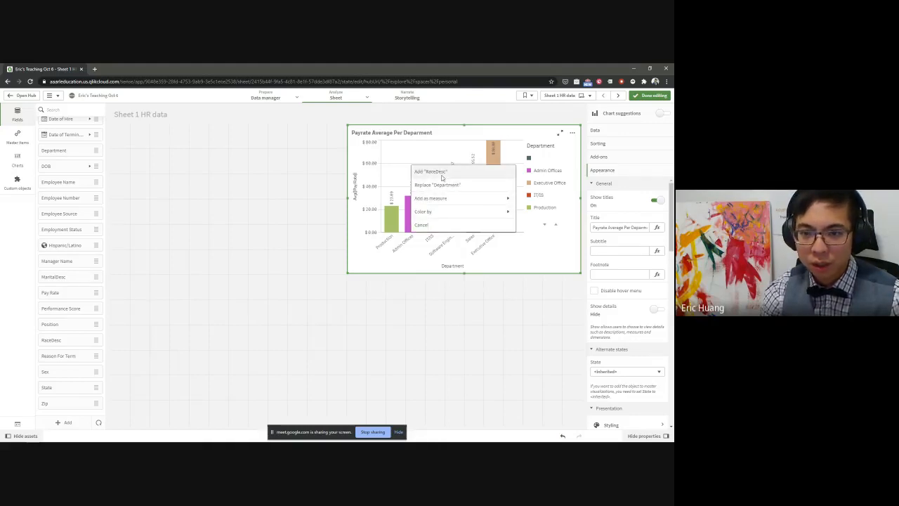
left_click(452, 175)
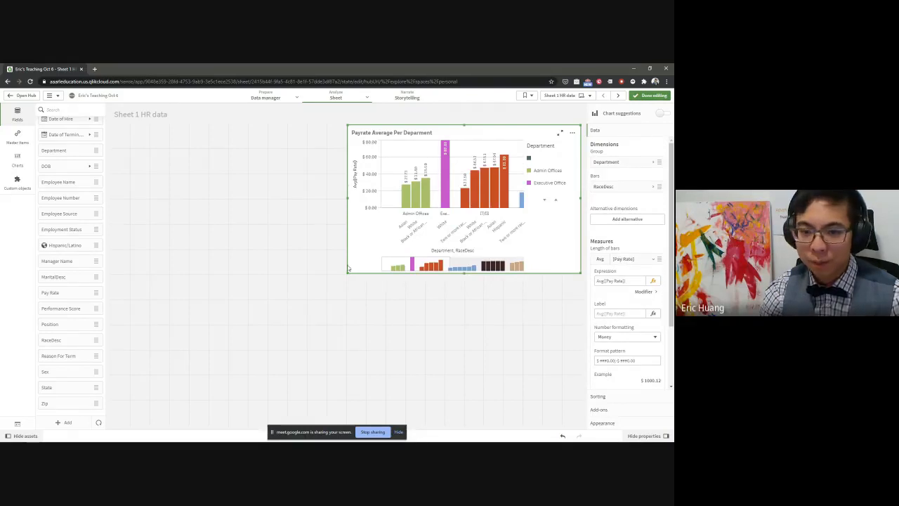
left_click_drag(347, 272, 112, 424)
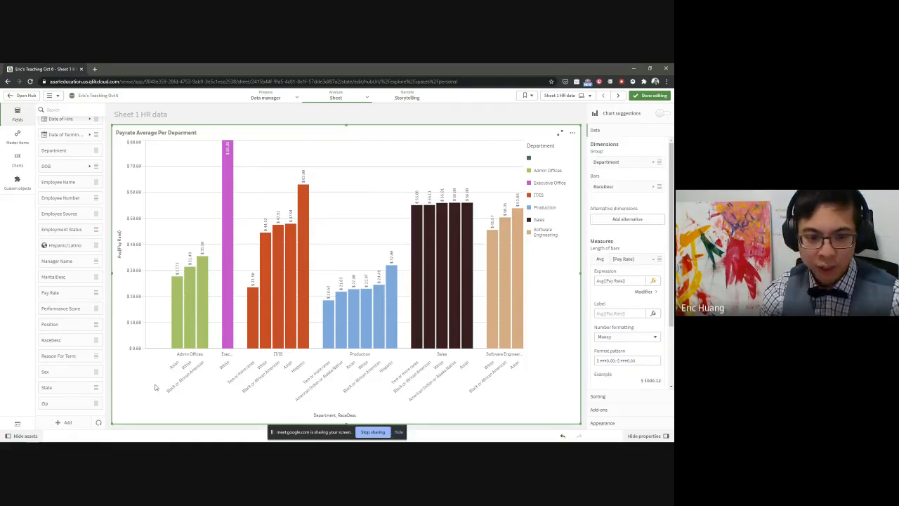
Step: Reorder the bar chart's dimensions so RaceDesc is the group and Department the bars, and shrink the chart into the sheet's upper-right area
scroll(642, 293, "down", 2)
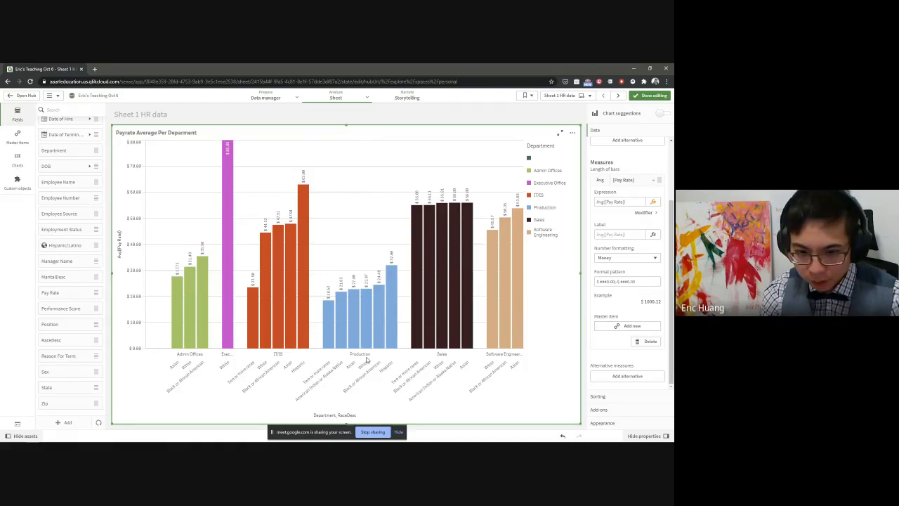
scroll(638, 218, "up", 3)
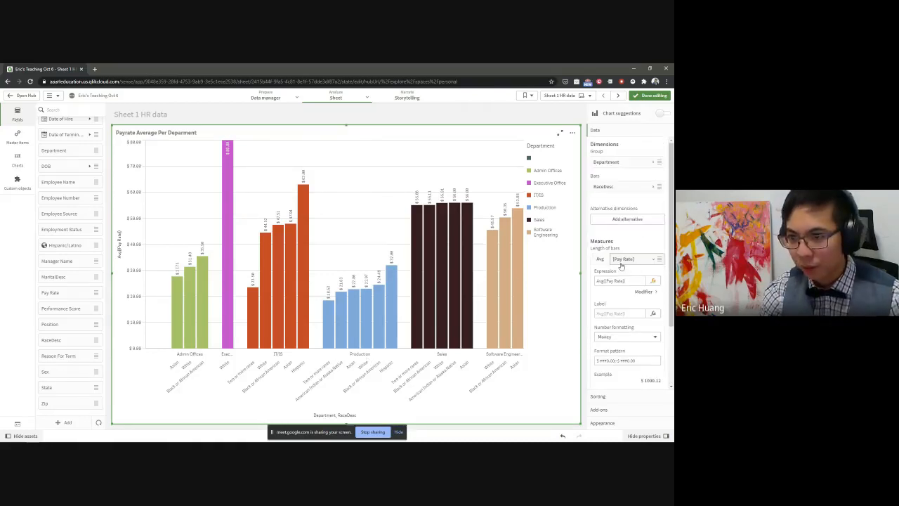
left_click(621, 260)
left_click_drag(627, 169, 614, 187)
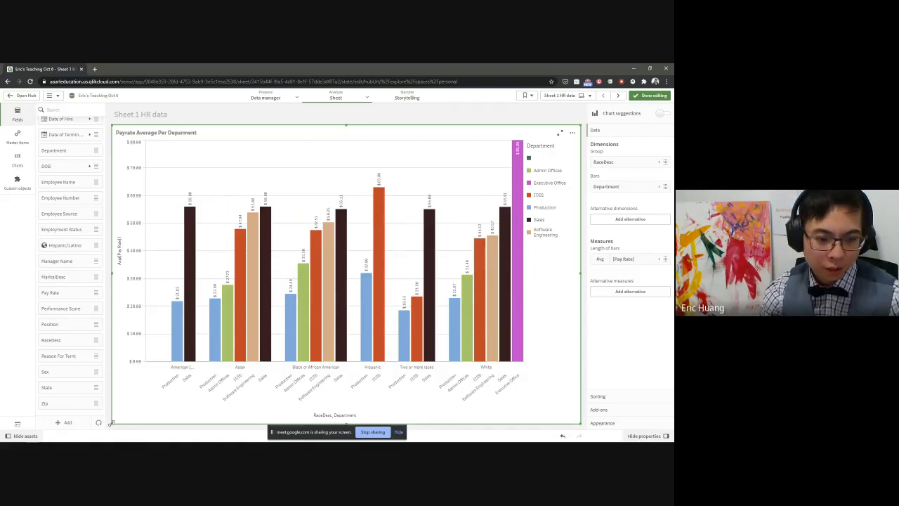
left_click_drag(113, 423, 308, 273)
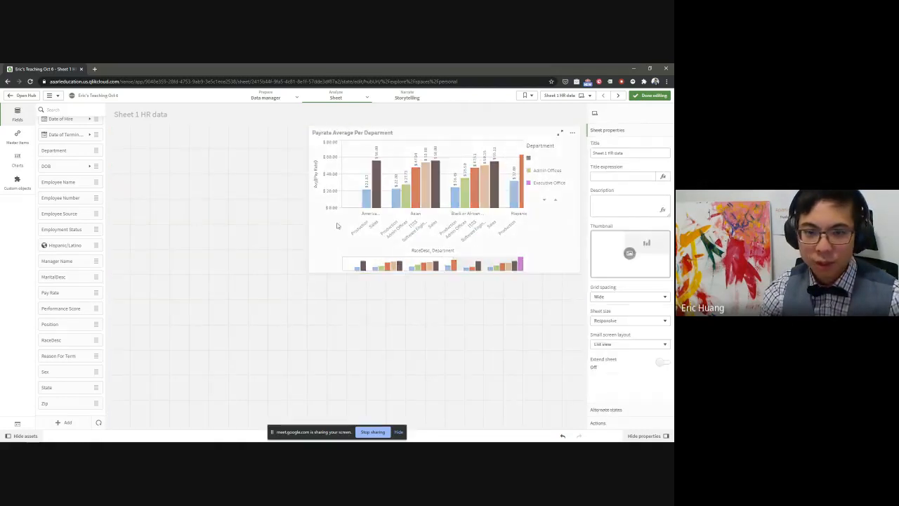
Step: Switch to the 2. Qlik.pptx deck in PowerPoint and review the slides from "Let's Drag Race onto the chart" to "Combo Chart!"
key("alt+Tab")
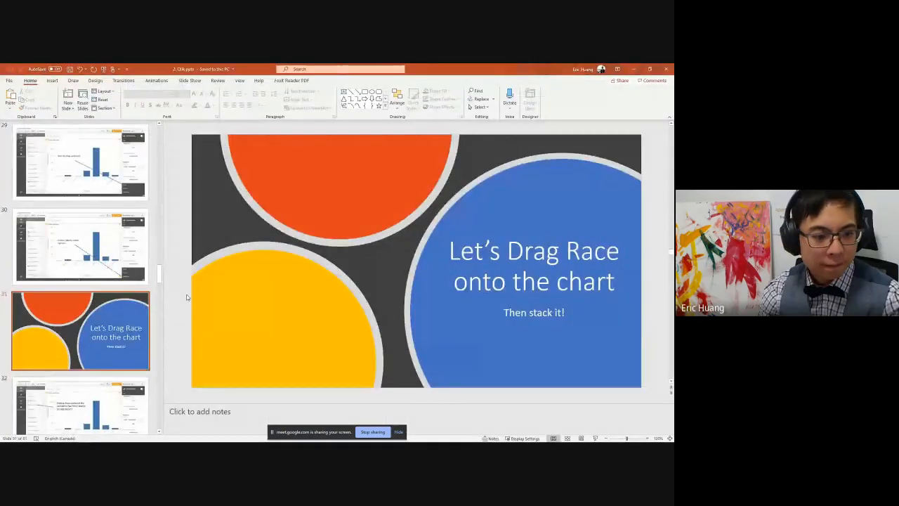
key("Down")
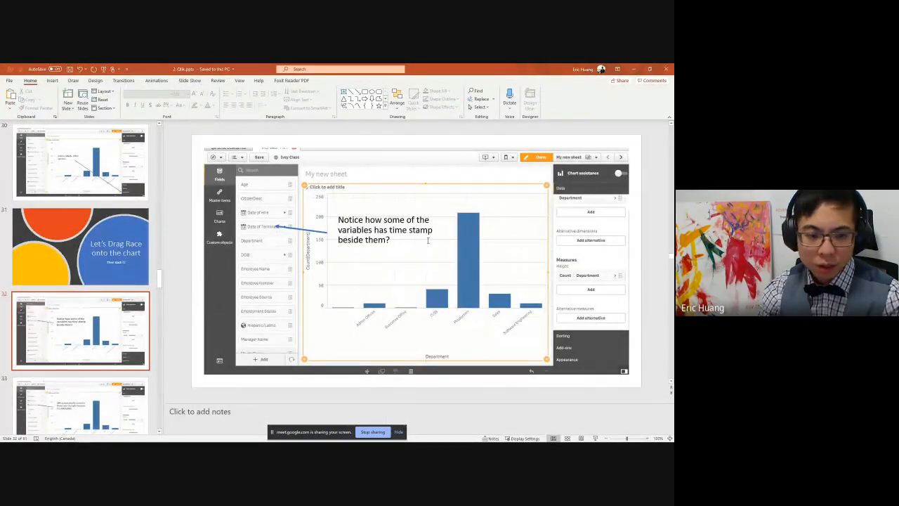
key("Down")
key("Down")
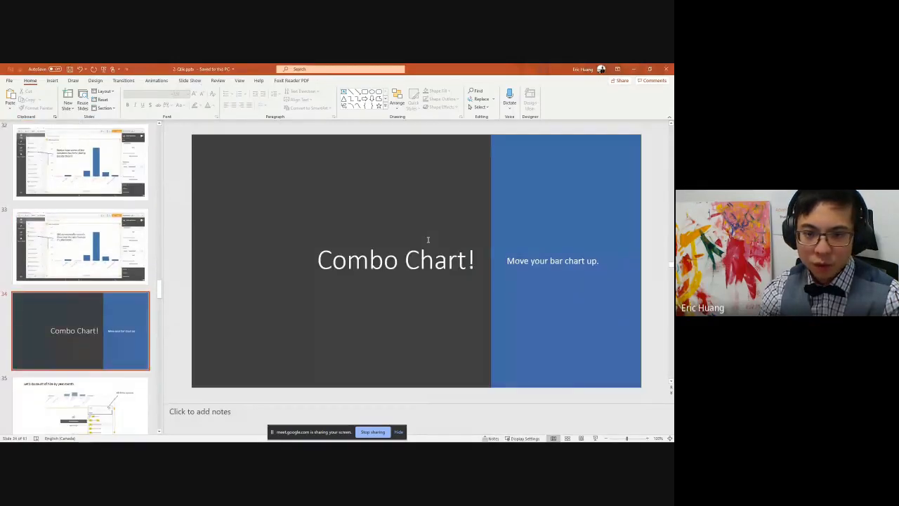
key("Up")
key("Up")
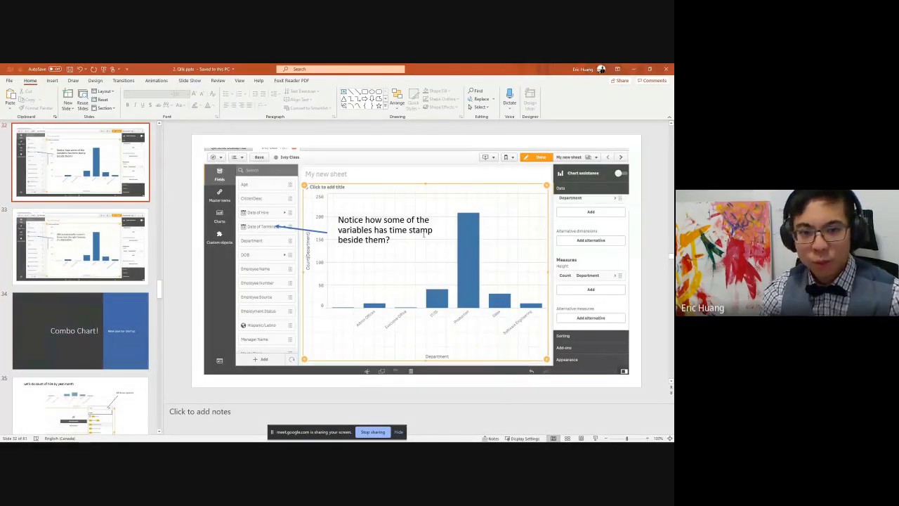
Step: Switch back to the Qlik Sense sheet, expand the Date of Hire field and examine its derived date fields
key("alt+Tab")
left_click(332, 262)
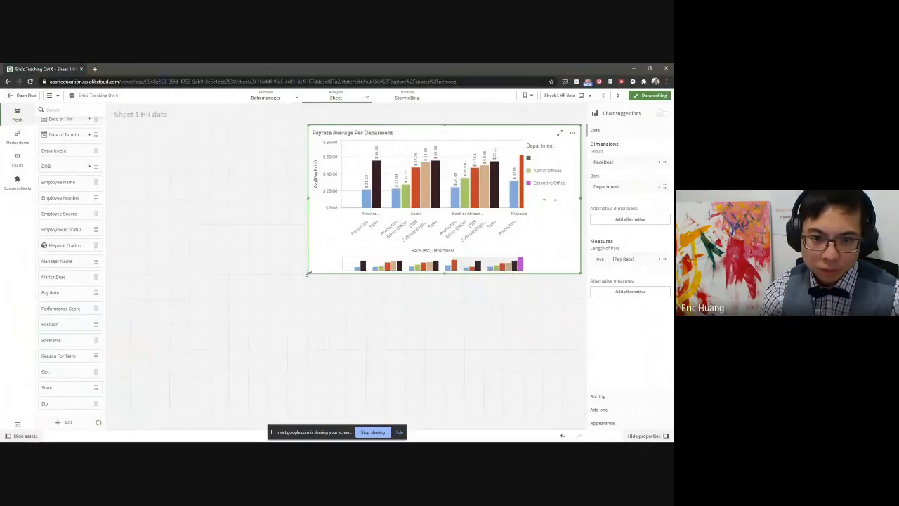
scroll(72, 153, "up", 2)
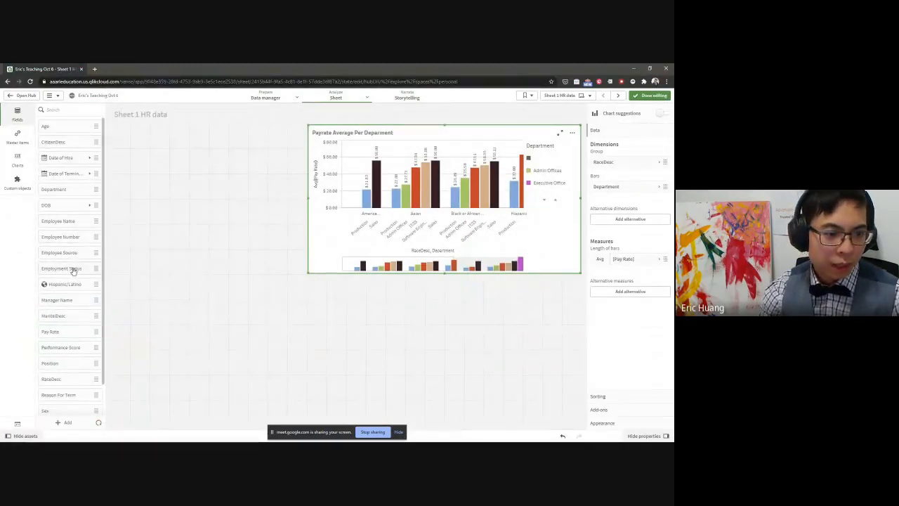
scroll(89, 224, "down", 2)
scroll(81, 200, "up", 2)
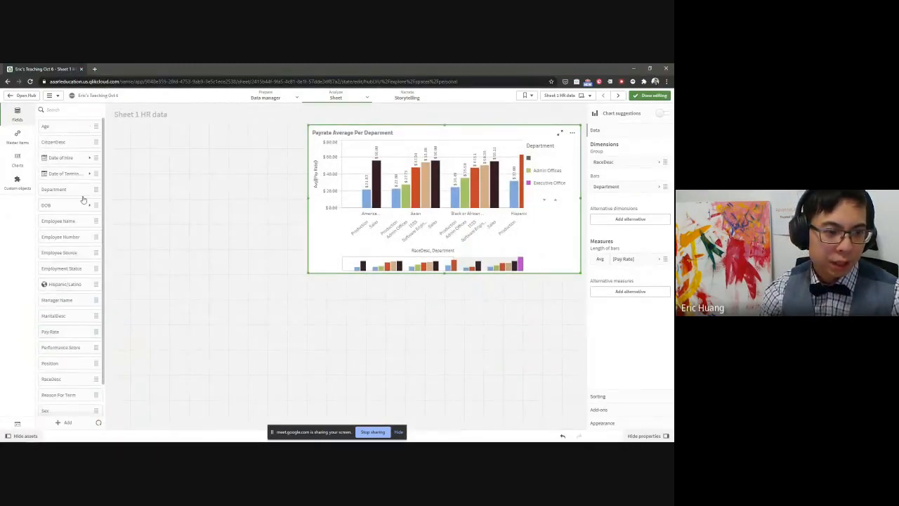
left_click(52, 160)
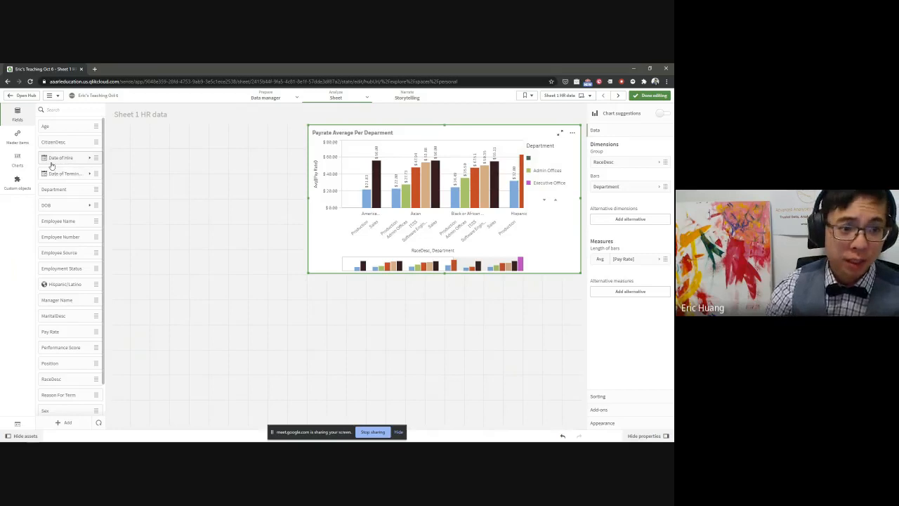
scroll(70, 211, "down", 2)
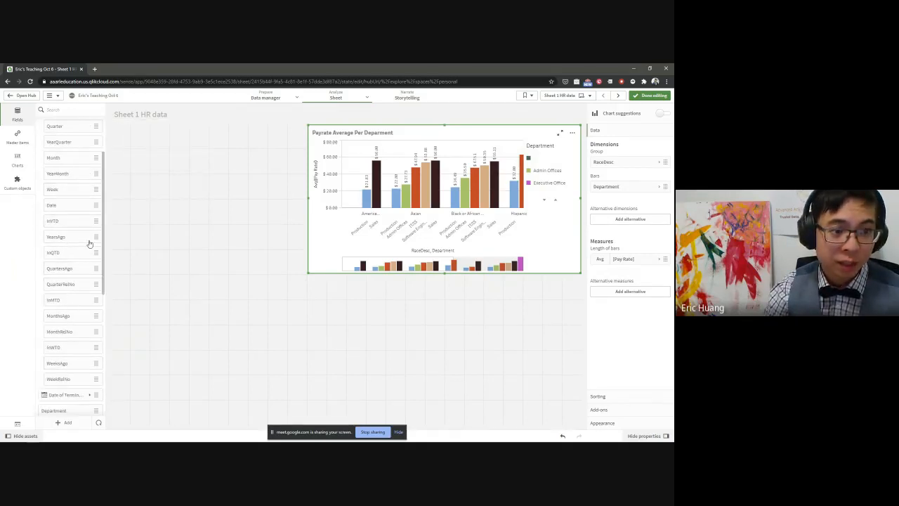
scroll(79, 203, "up", 2)
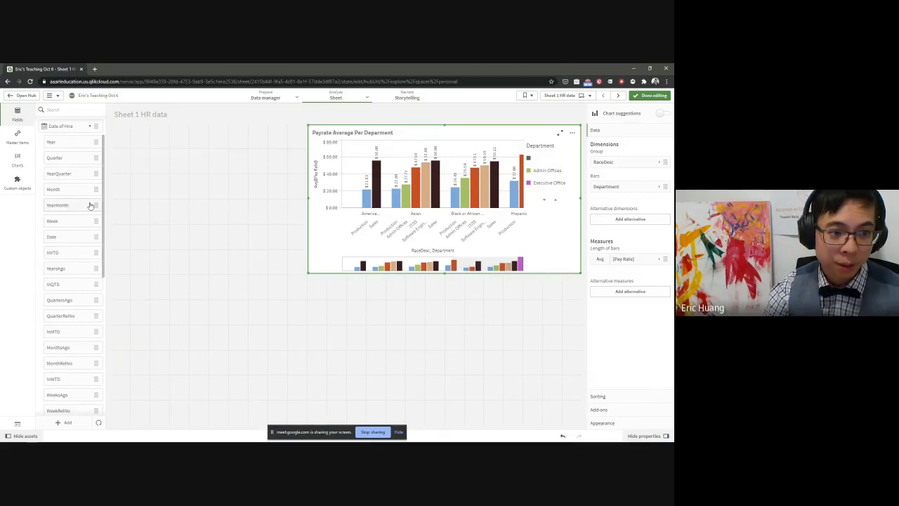
scroll(75, 204, "up", 2)
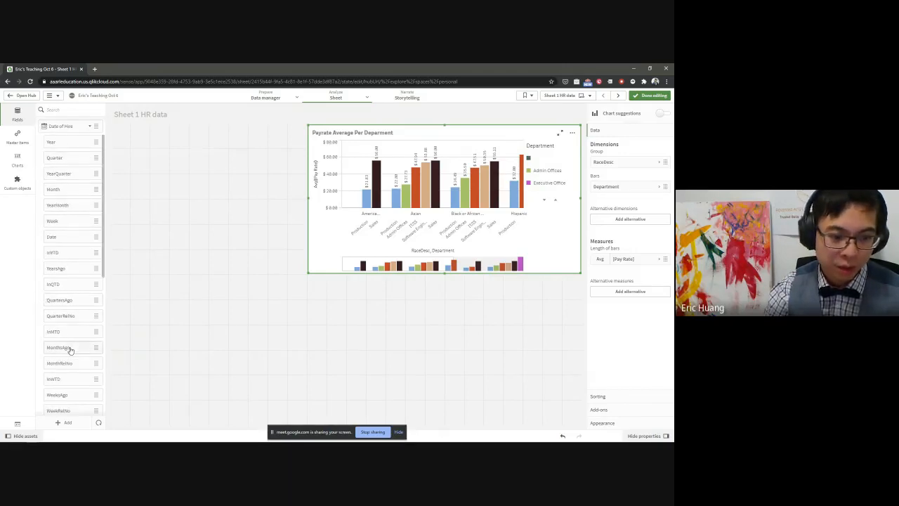
scroll(54, 260, "down", 2)
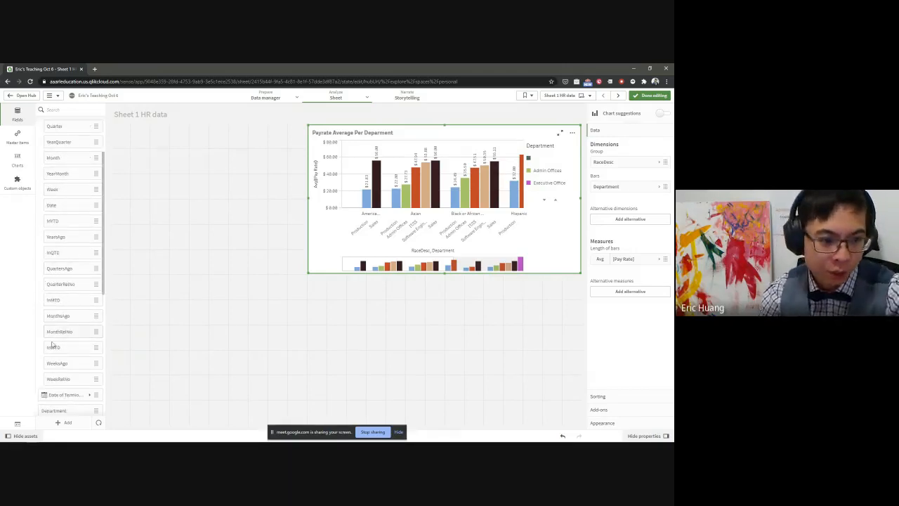
scroll(66, 346, "up", 2)
Step: Add a line chart to the sheet, place it below the bar chart and widen it across the full sheet
left_click(238, 251)
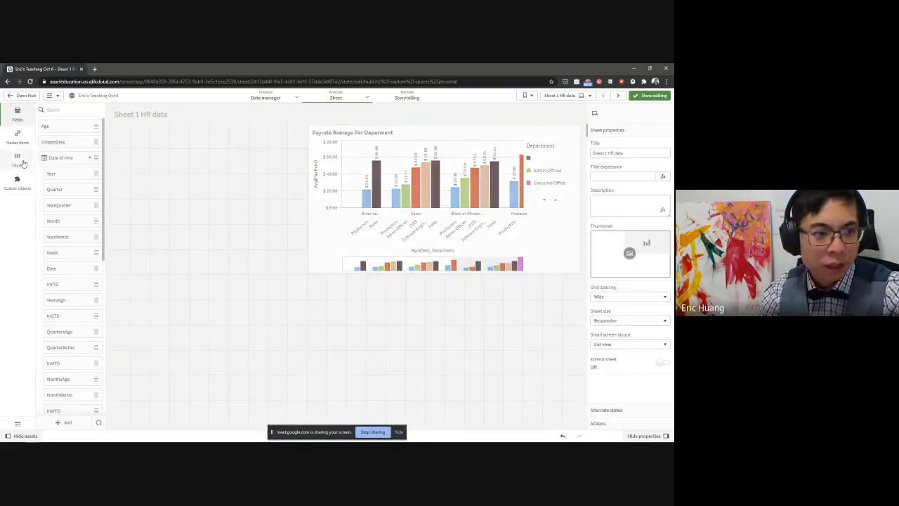
left_click(20, 157)
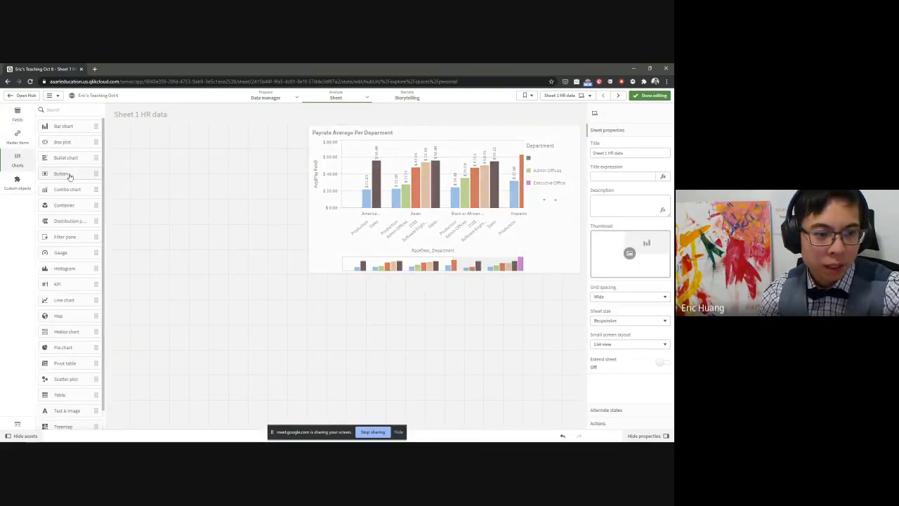
scroll(77, 204, "down", 1)
left_click_drag(76, 273, 234, 239)
left_click_drag(285, 194, 330, 357)
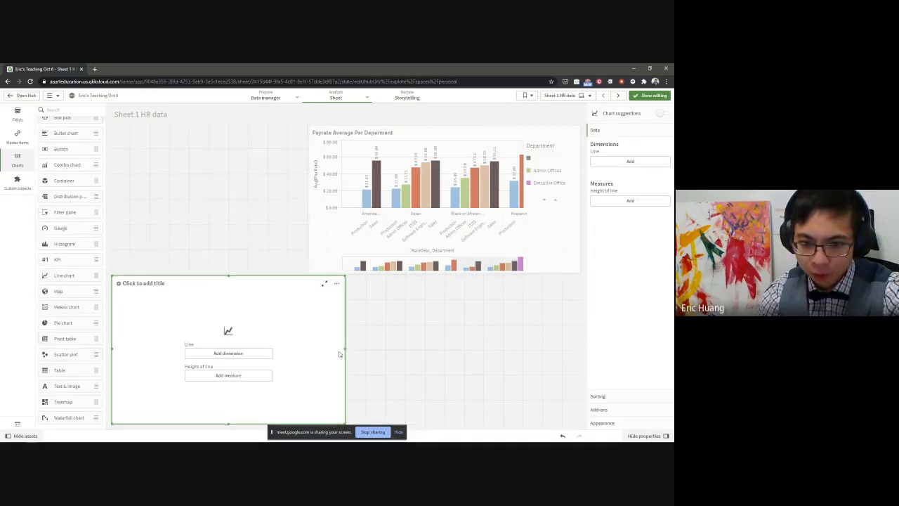
left_click_drag(344, 349, 615, 346)
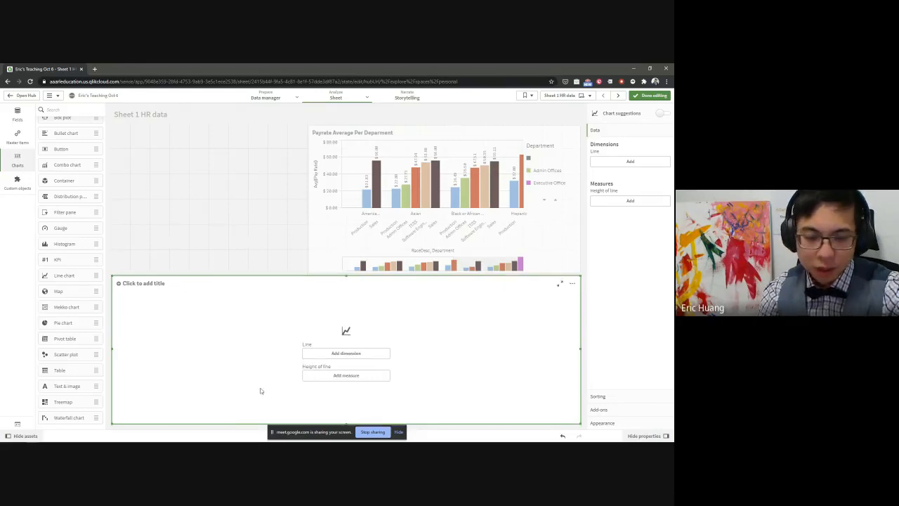
Step: Set Date of Hire.YearMonth as the new line chart's dimension
left_click(18, 137)
left_click(17, 160)
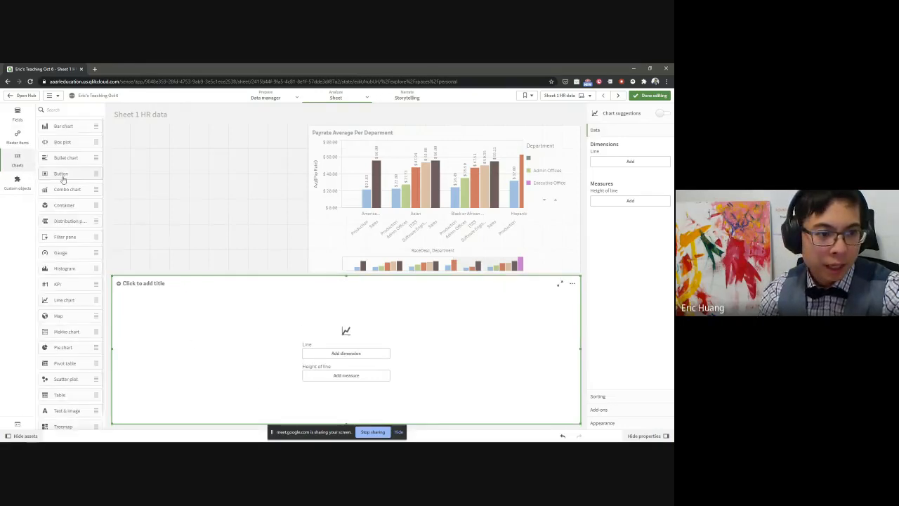
scroll(70, 223, "down", 1)
left_click(346, 353)
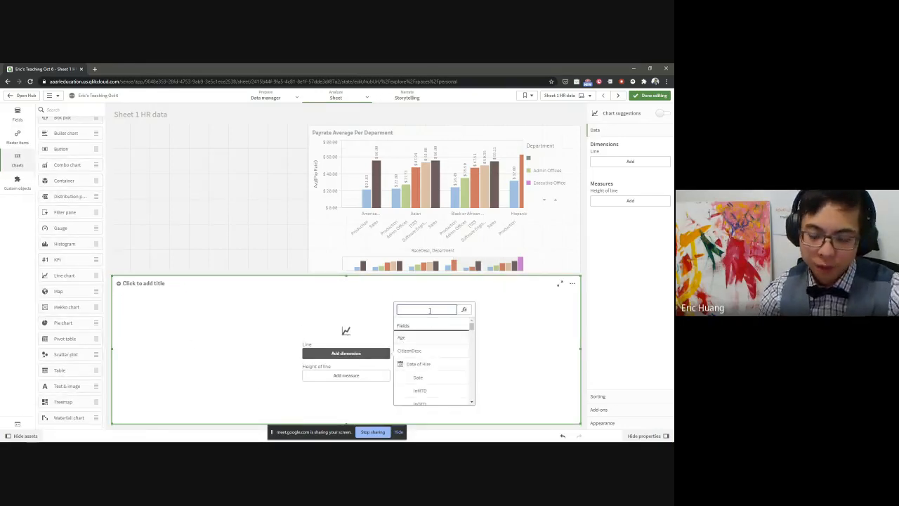
type("year")
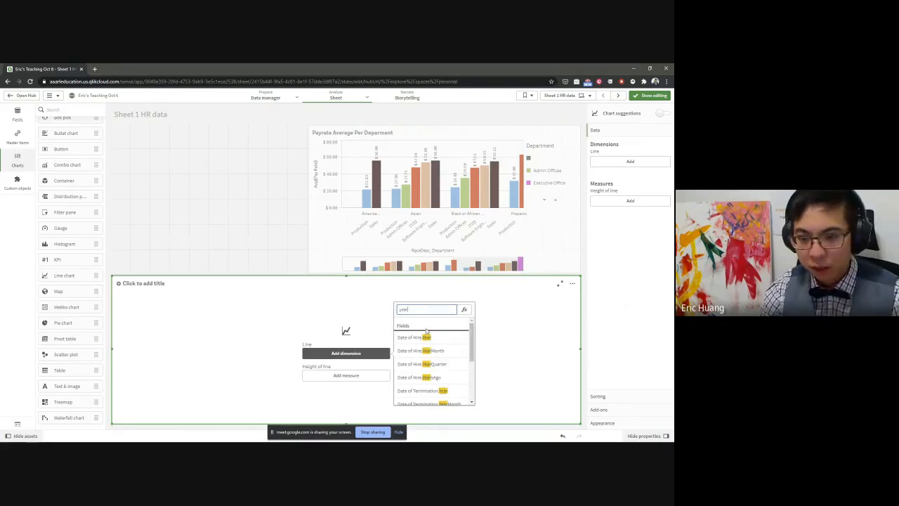
left_click(425, 349)
Step: Add Date of Hire as the line chart's measure and set its aggregation to Count
left_click(337, 375)
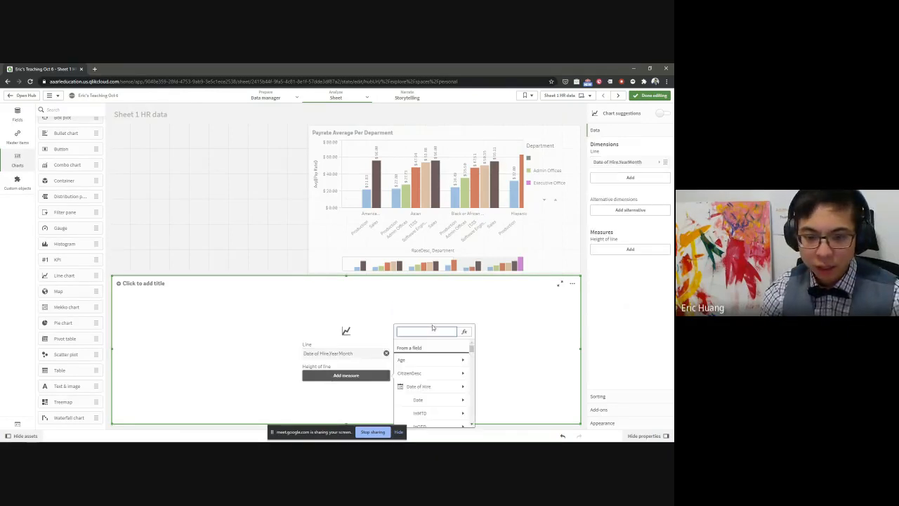
type("hire")
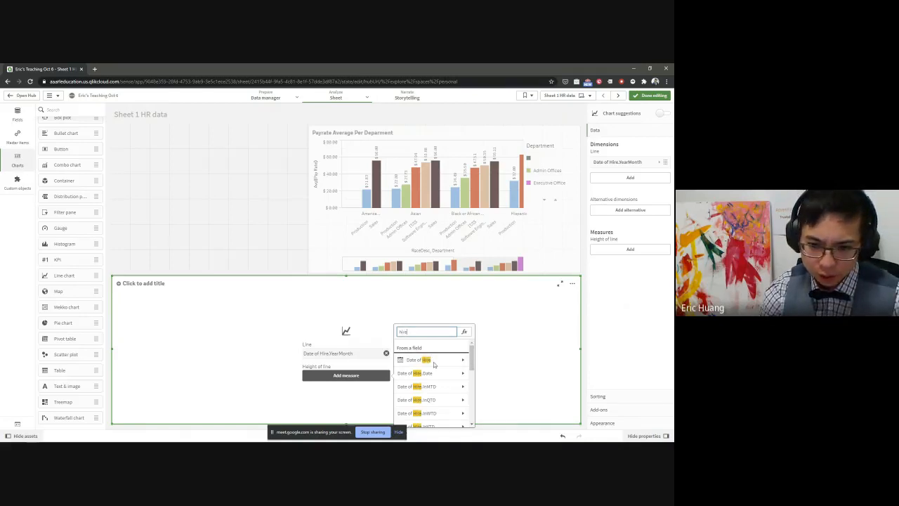
left_click(419, 360)
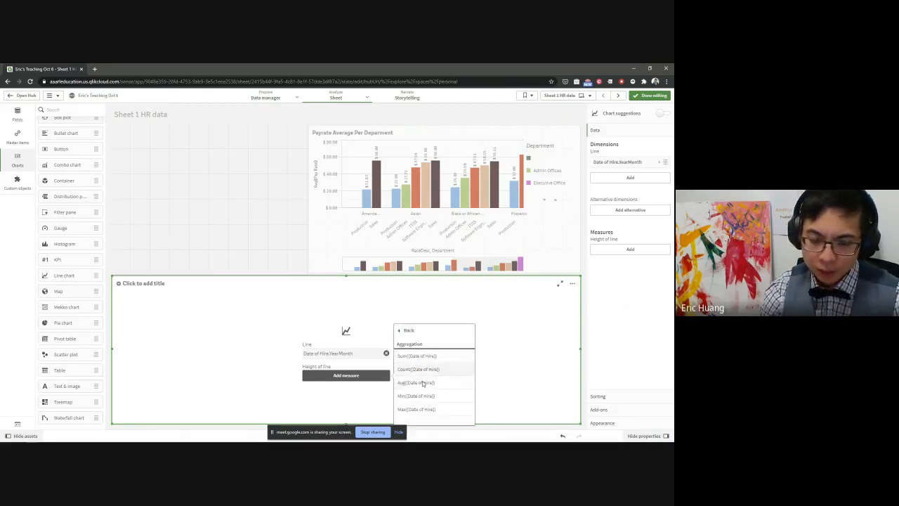
left_click(409, 358)
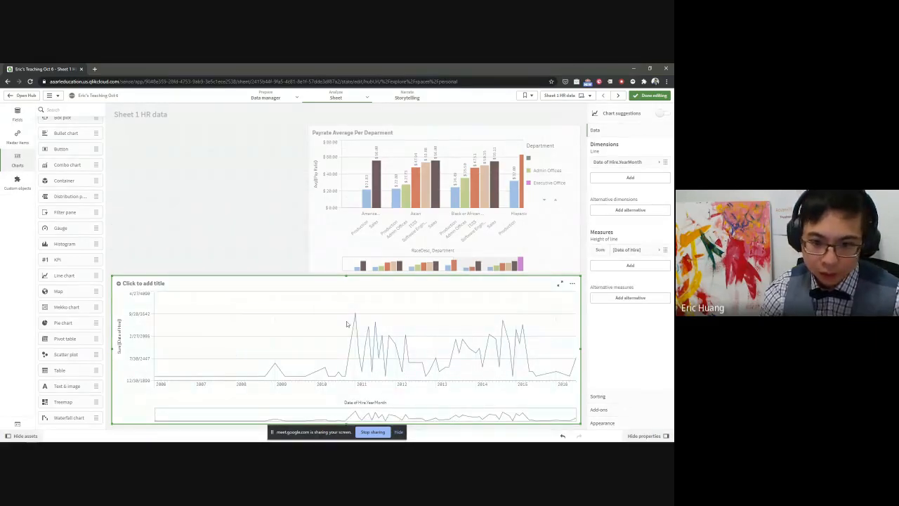
left_click(599, 249)
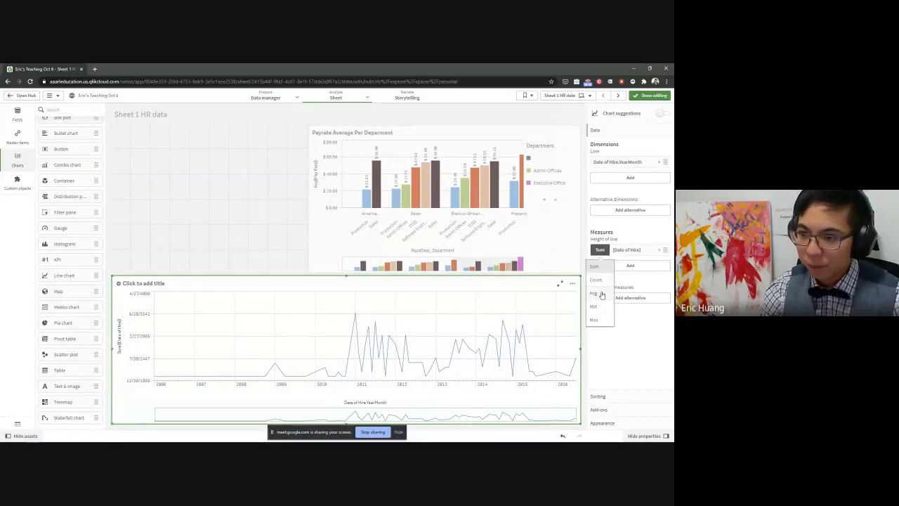
left_click(601, 276)
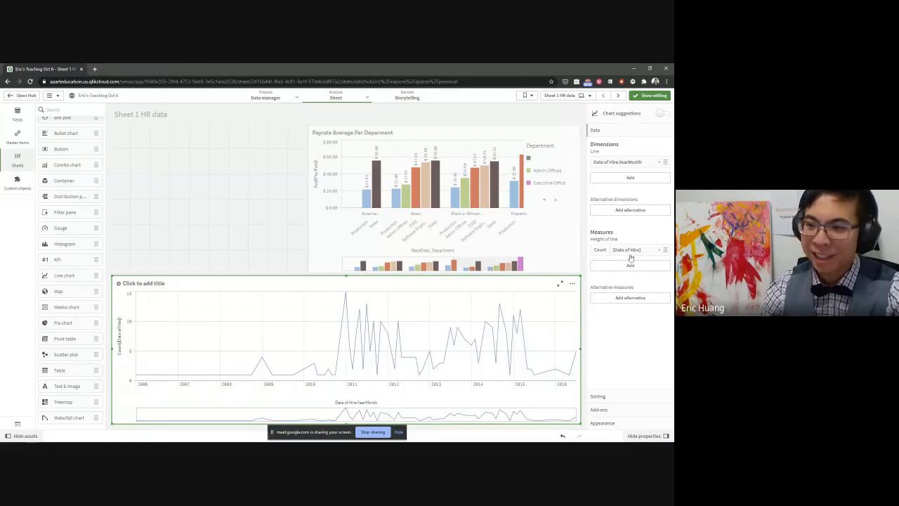
left_click(600, 252)
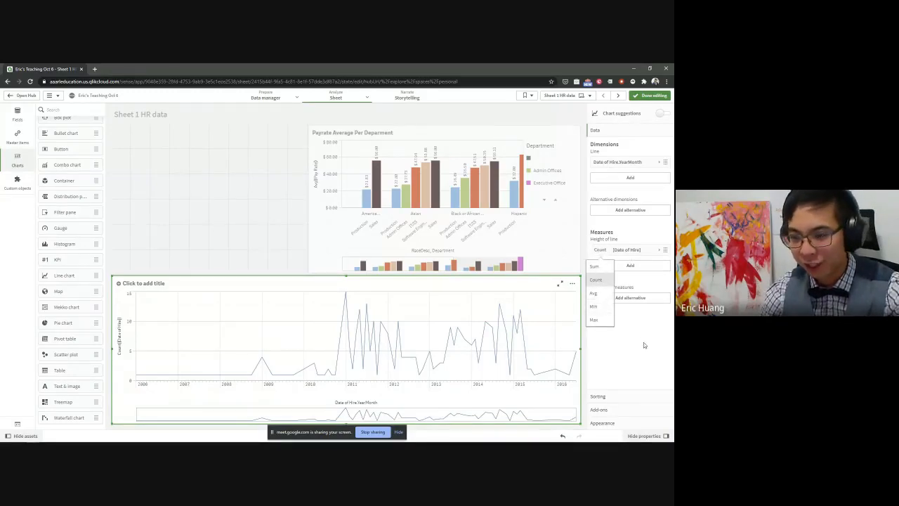
Step: Switch to the PowerPoint workshop deck and review the Combo Chart slide and the slide on count of hire by year.month
left_click(600, 251)
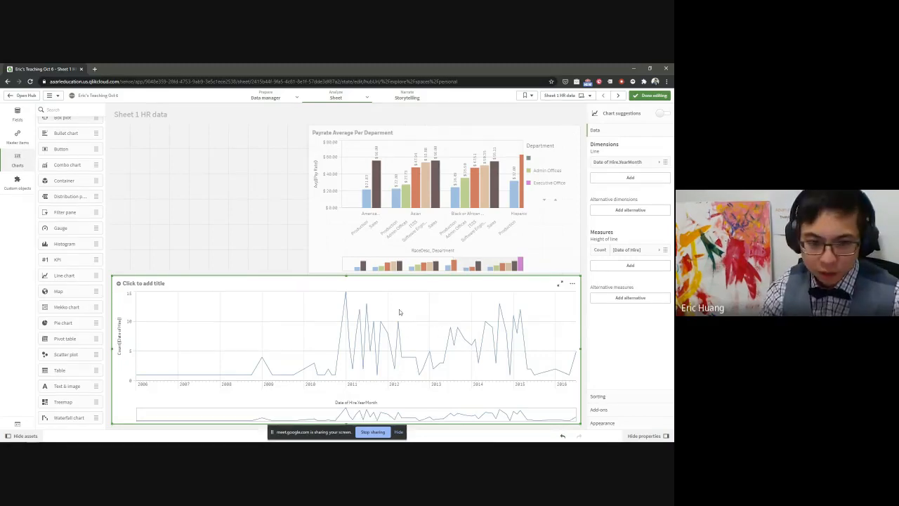
key("alt+Tab")
key("Down")
key("Down")
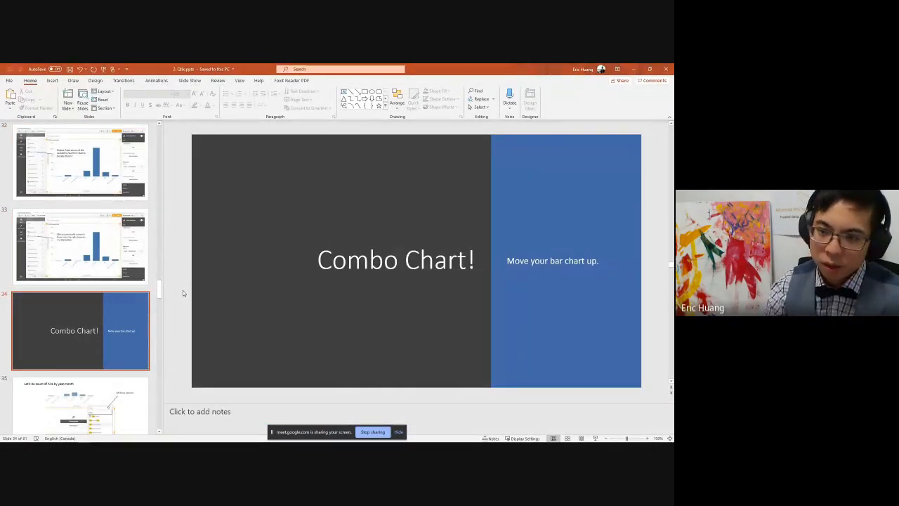
key("Down")
key("Up")
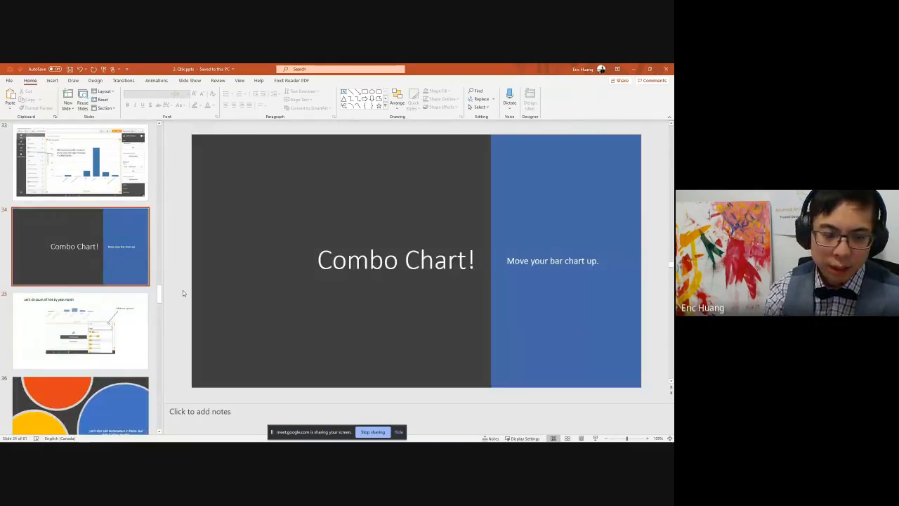
left_click(59, 354)
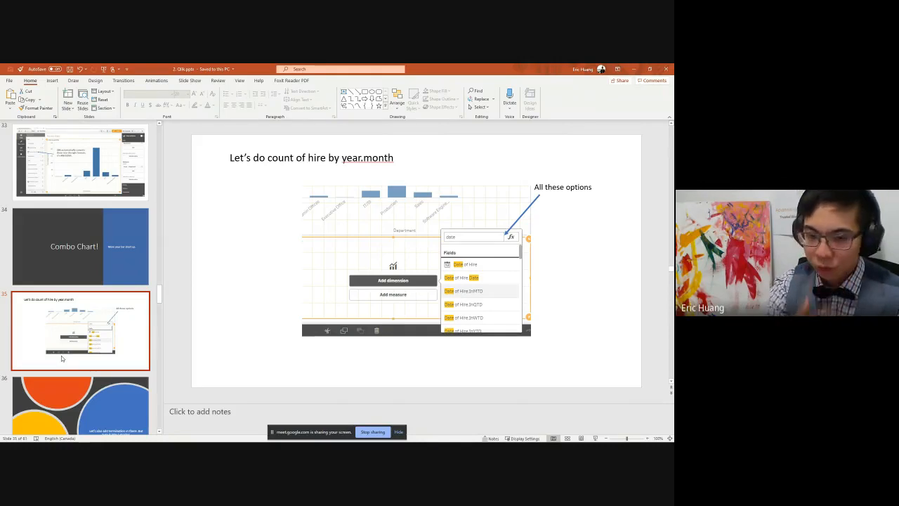
Step: Switch back to Qlik Sense, go to the sheet Sheet 2 hr data and add a combo chart to it
key("alt+Tab")
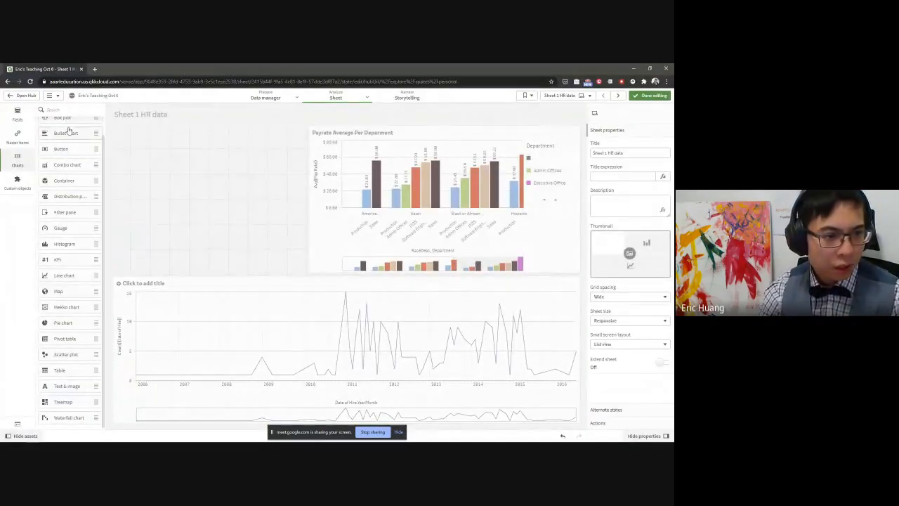
scroll(68, 130, "up", 2)
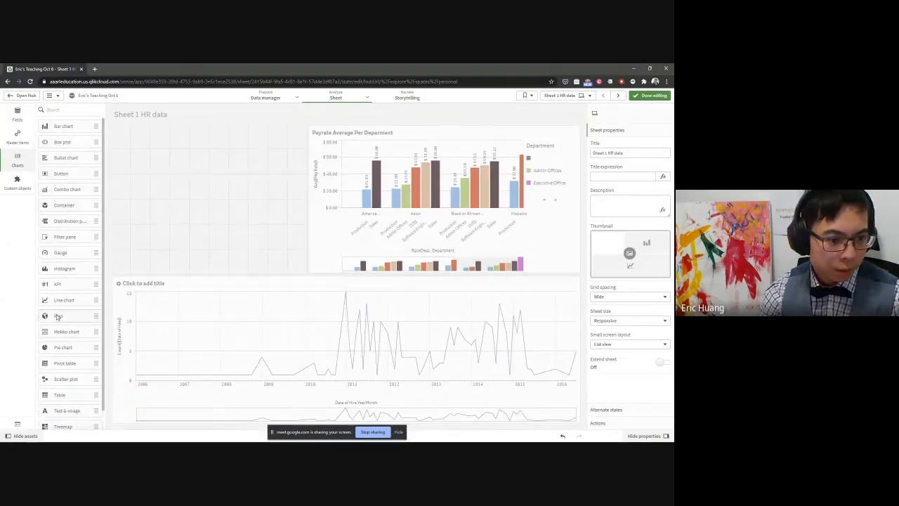
left_click_drag(66, 189, 102, 193)
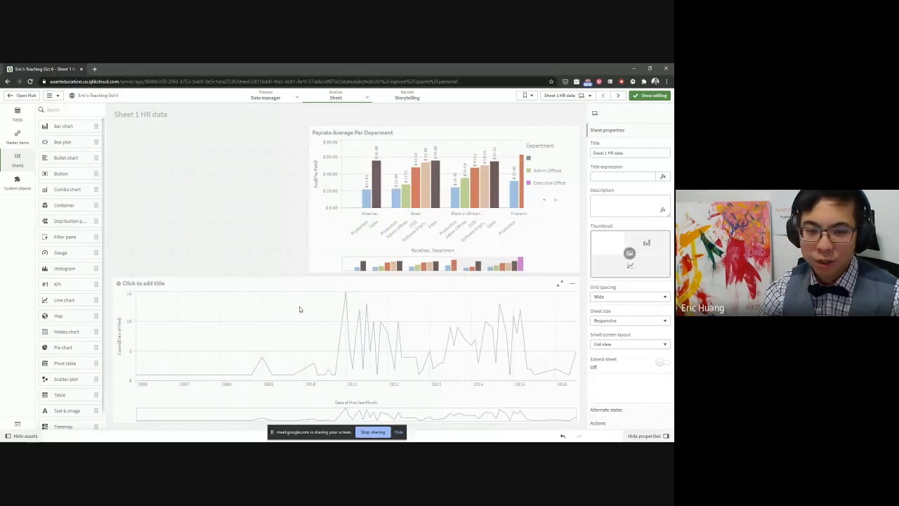
left_click(617, 95)
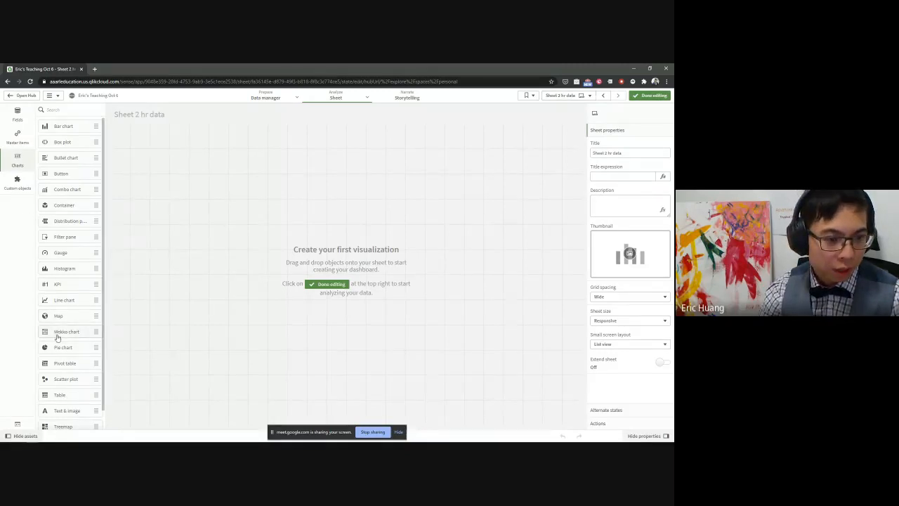
left_click_drag(74, 190, 112, 424)
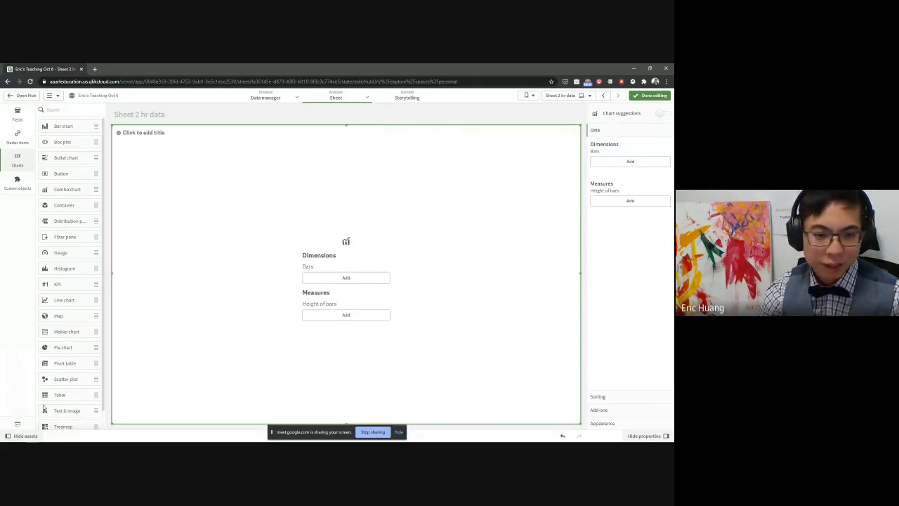
Step: Set Date of Hire.YearMonth as the combo chart's dimension
left_click(344, 277)
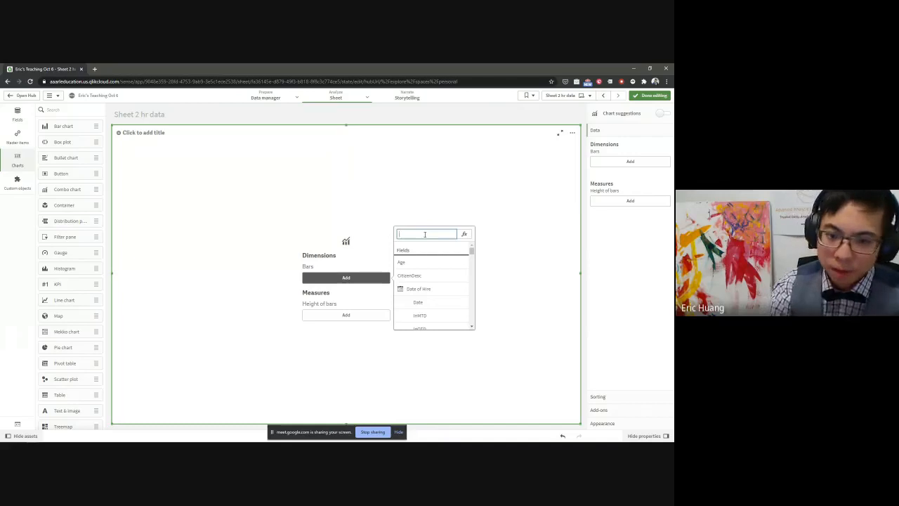
type("year")
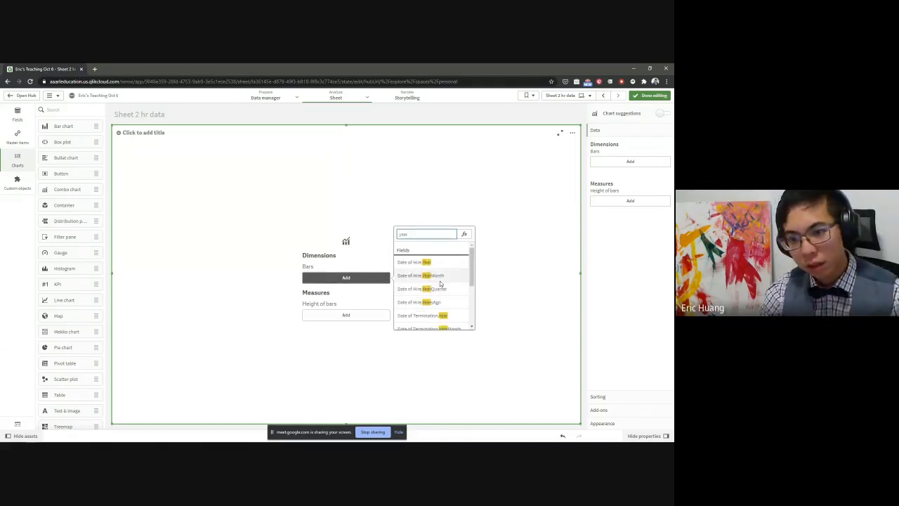
left_click(440, 281)
Step: Add the Count of Date of Hire.Year as the combo chart's bar height measure and leave edit mode to view the sheet
left_click(336, 315)
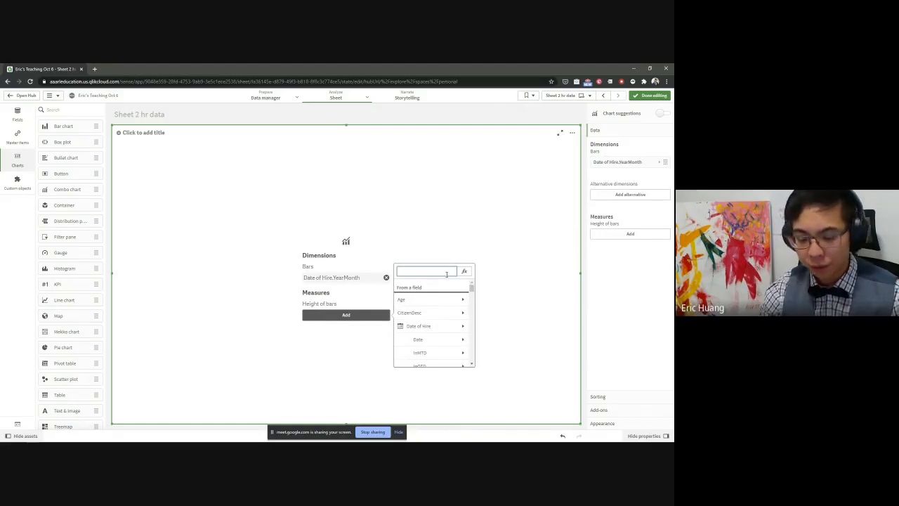
type("year")
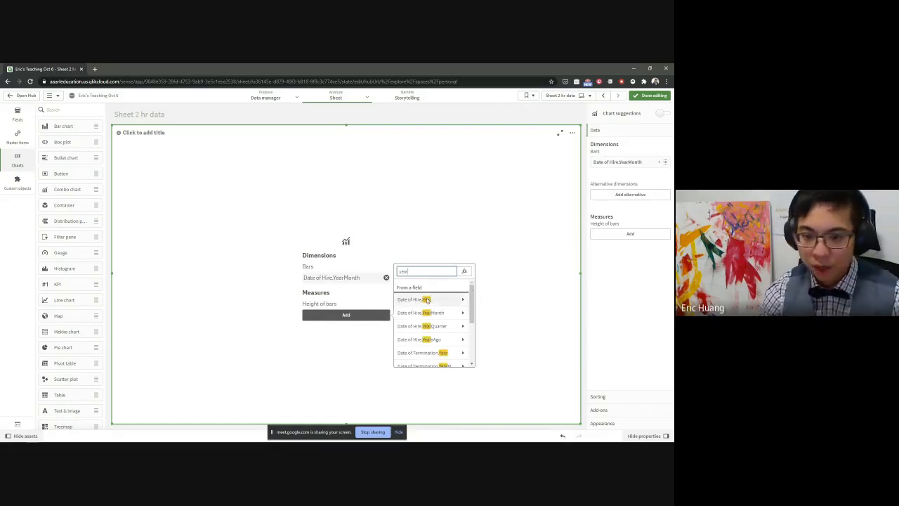
left_click(426, 299)
left_click(418, 309)
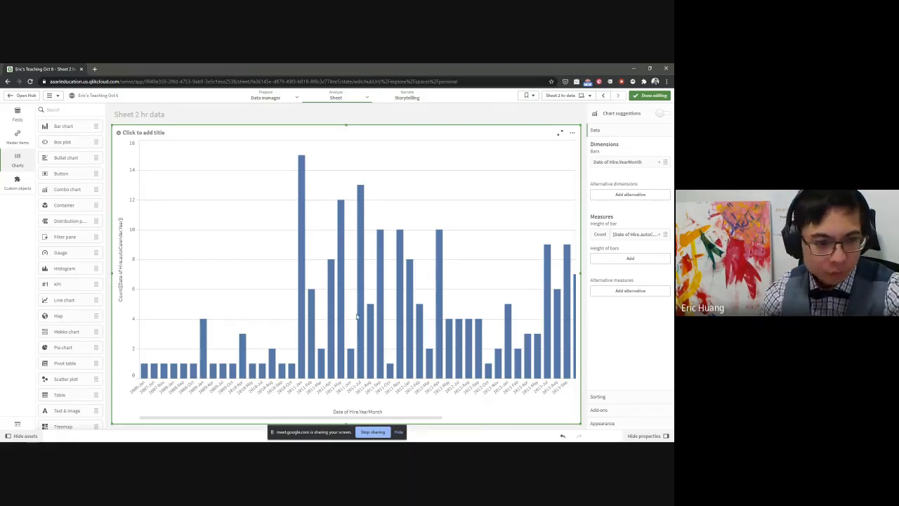
left_click(650, 96)
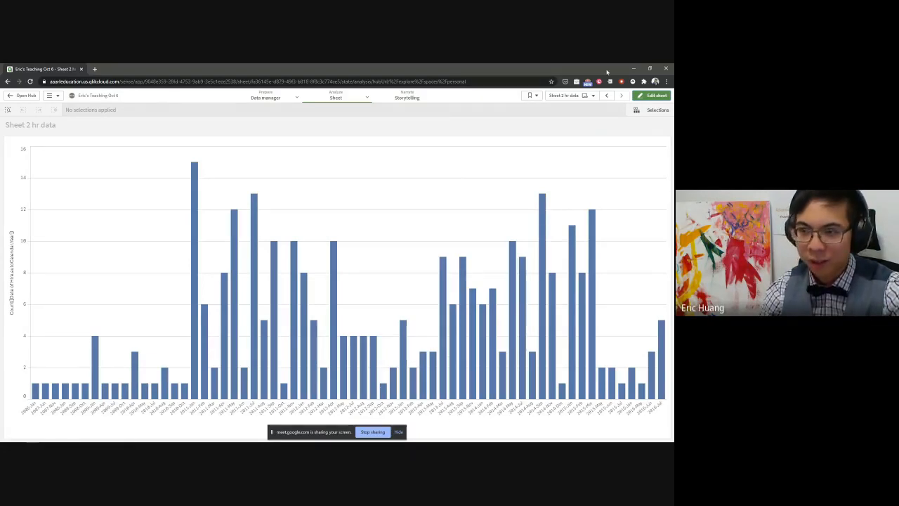
Step: Resume editing the sheet and add the Count of Date of Termination's YearMonth field as a second measure in the combo chart
left_click(653, 94)
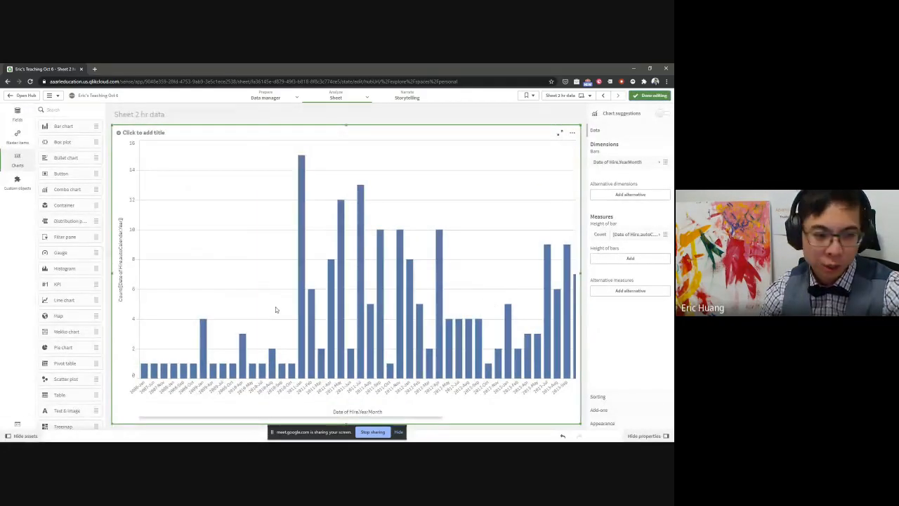
left_click(18, 113)
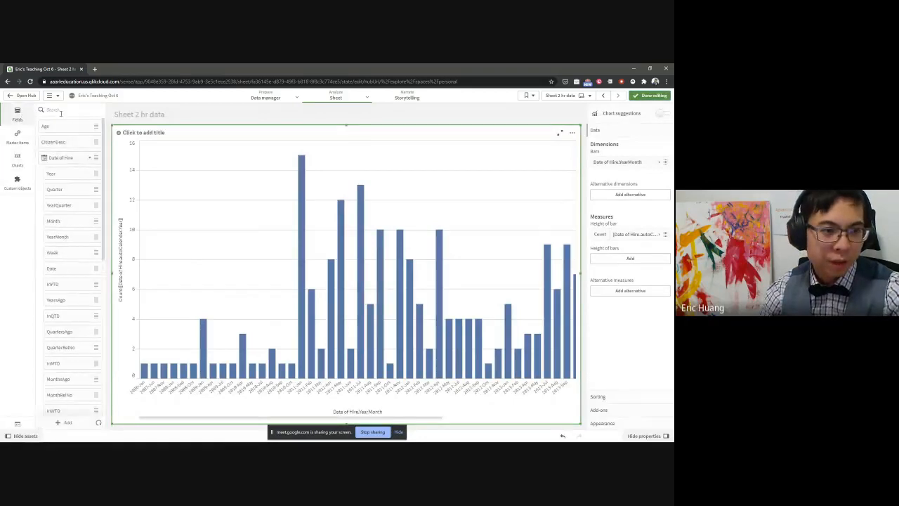
left_click(66, 157)
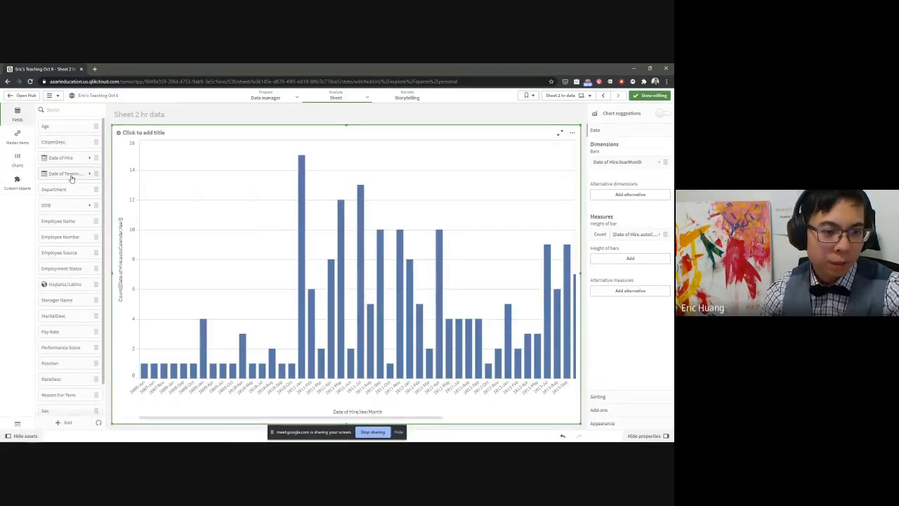
left_click(71, 175)
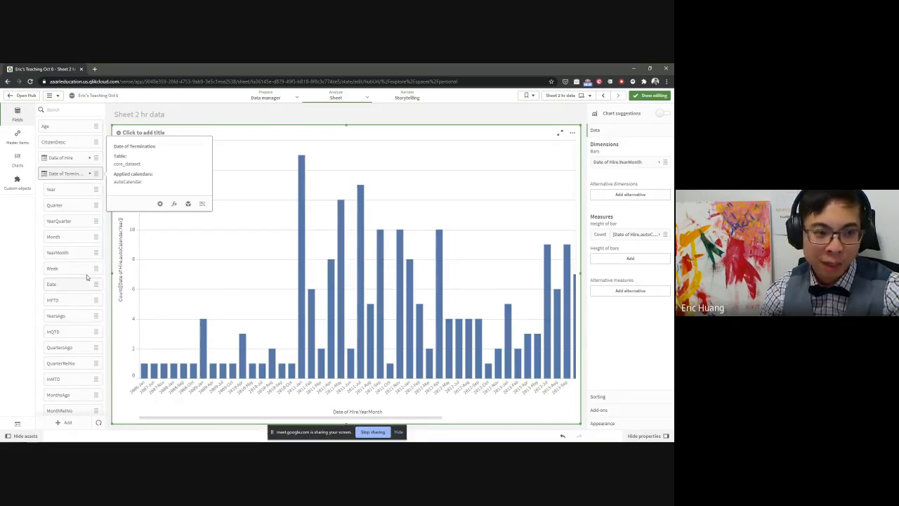
left_click_drag(58, 252, 372, 258)
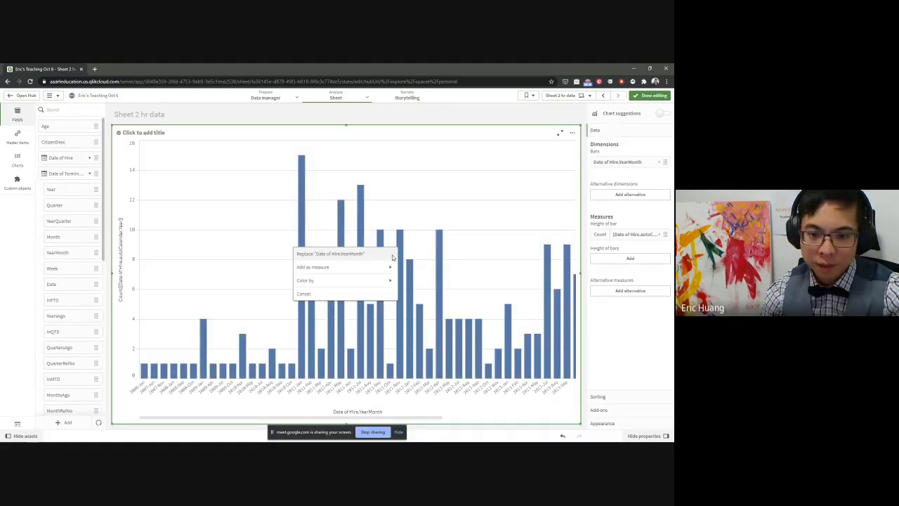
left_click(325, 271)
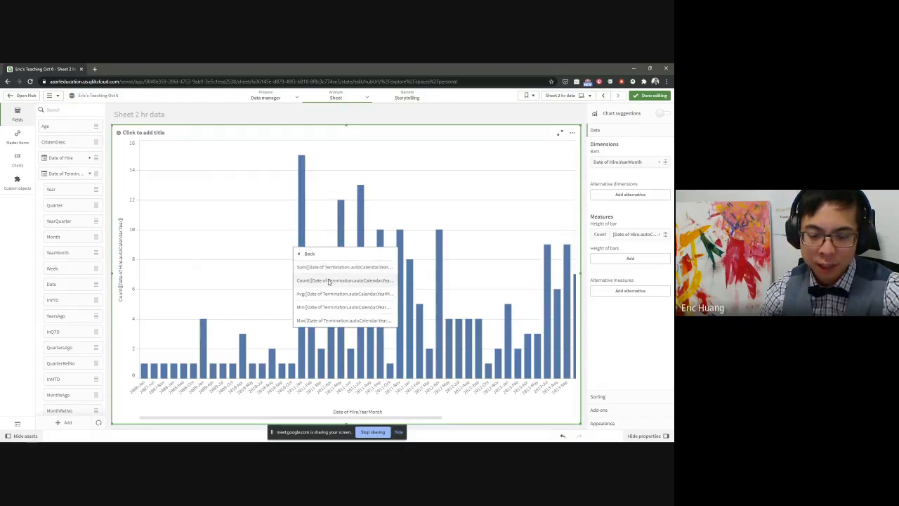
left_click(330, 281)
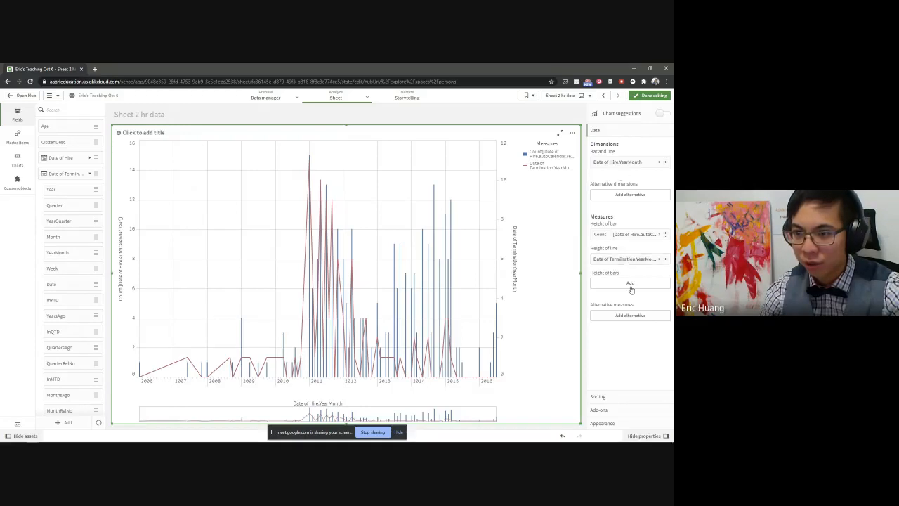
Step: Display the Date of Termination measure as markers instead of a line and leave edit mode to inspect the chart
left_click(625, 259)
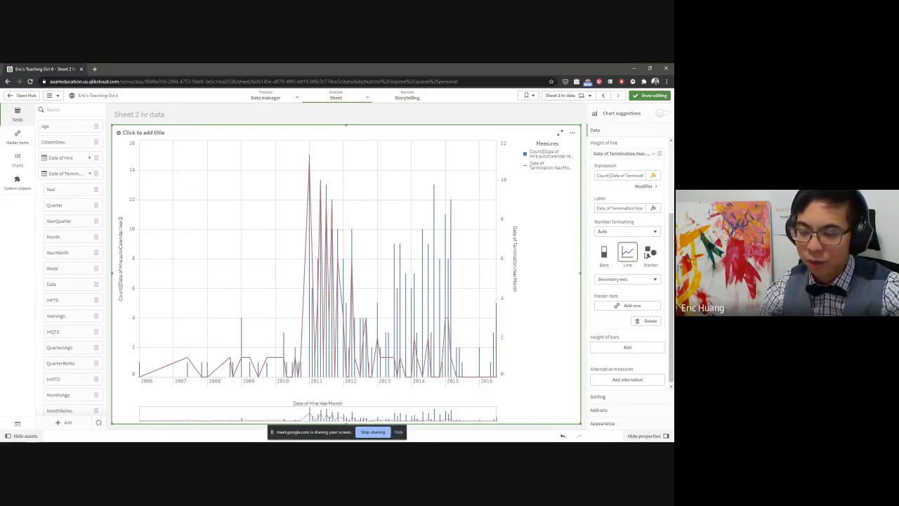
left_click(650, 257)
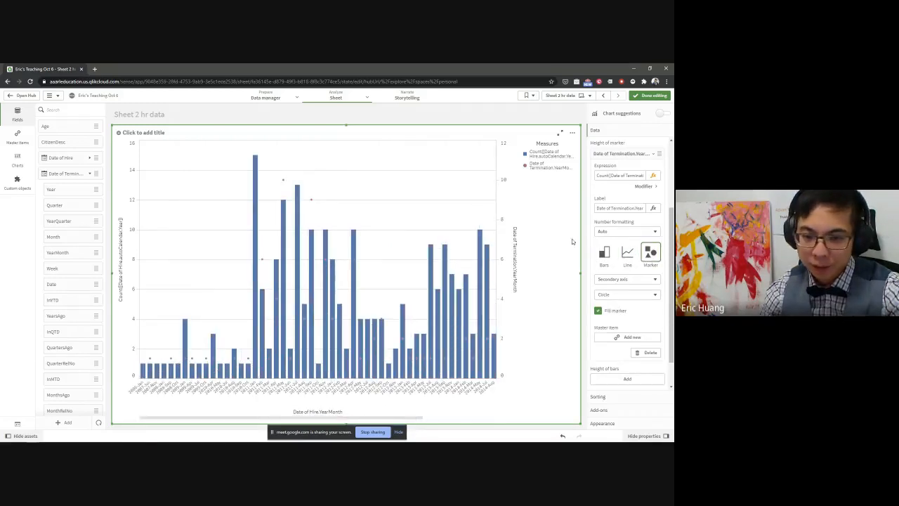
left_click(651, 95)
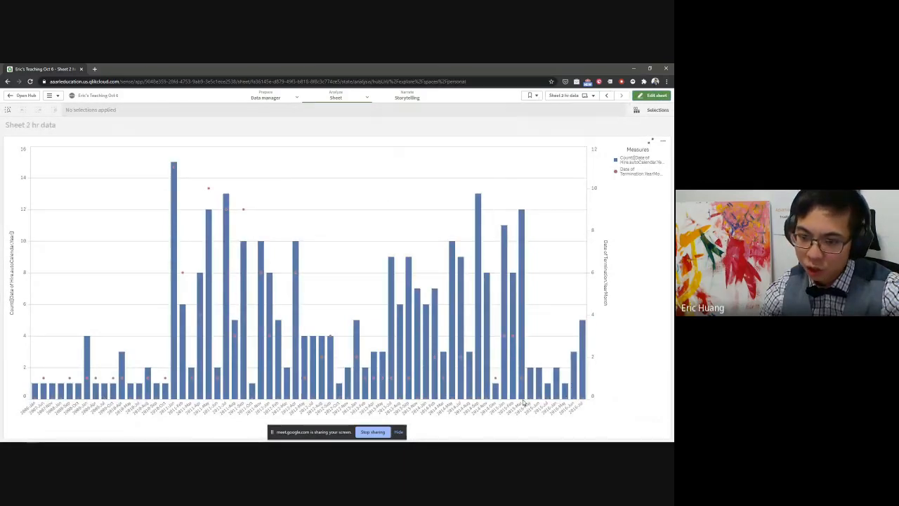
mouse_move(523, 382)
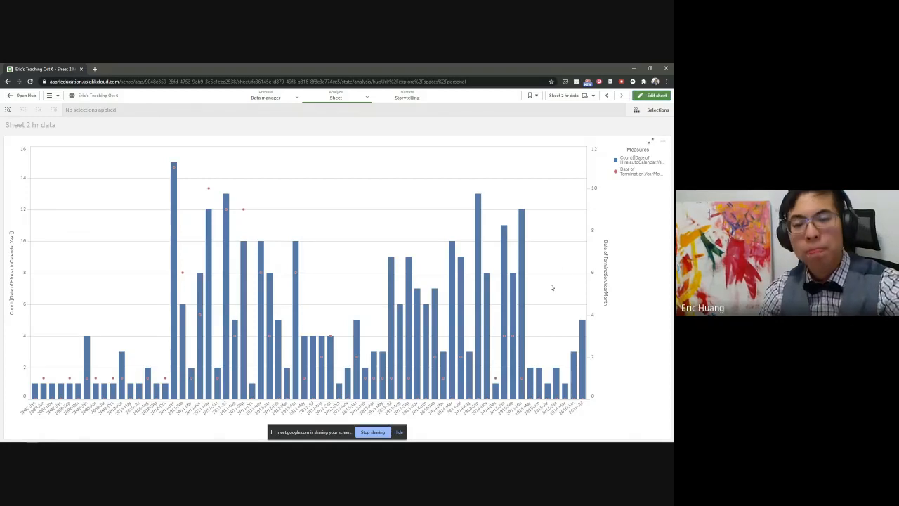
Step: Return to Sheet 1 HR data, enter edit mode and select the average pay rate bar chart to show its properties
left_click(606, 96)
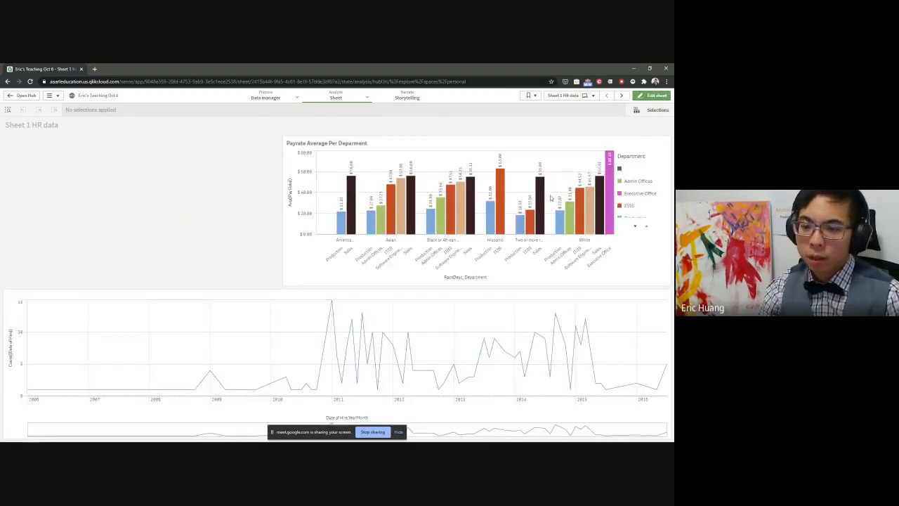
left_click(653, 96)
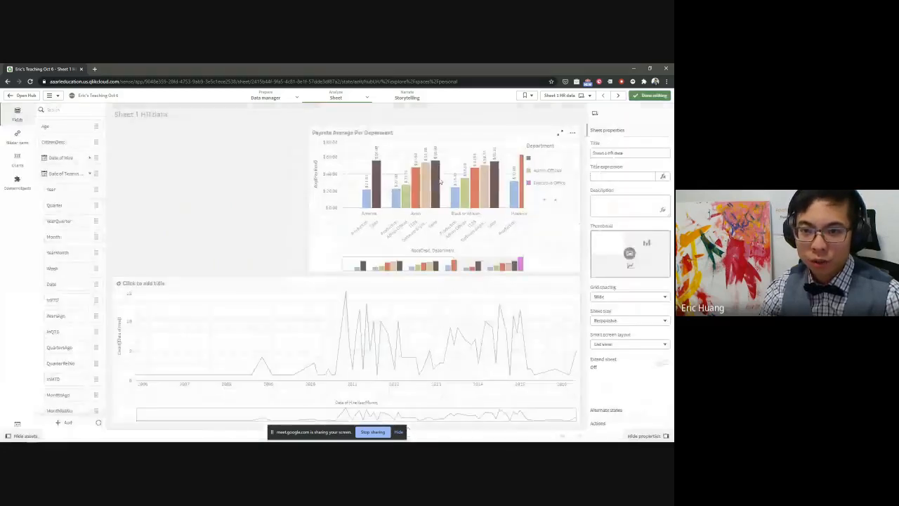
left_click(436, 176)
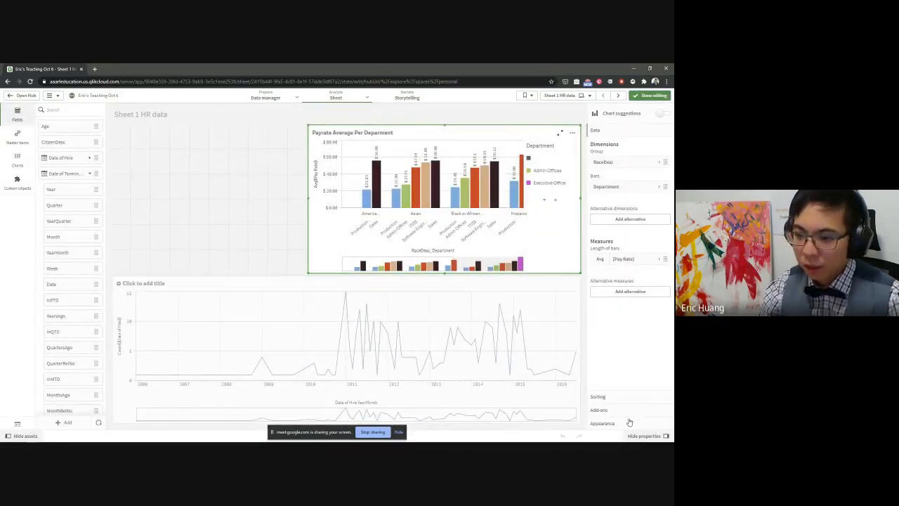
Step: Change the presentation of the "Payrate Average Per Deparment" bar chart to stacked, keeping the bars vertical
left_click(602, 423)
scroll(628, 209, "down", 5)
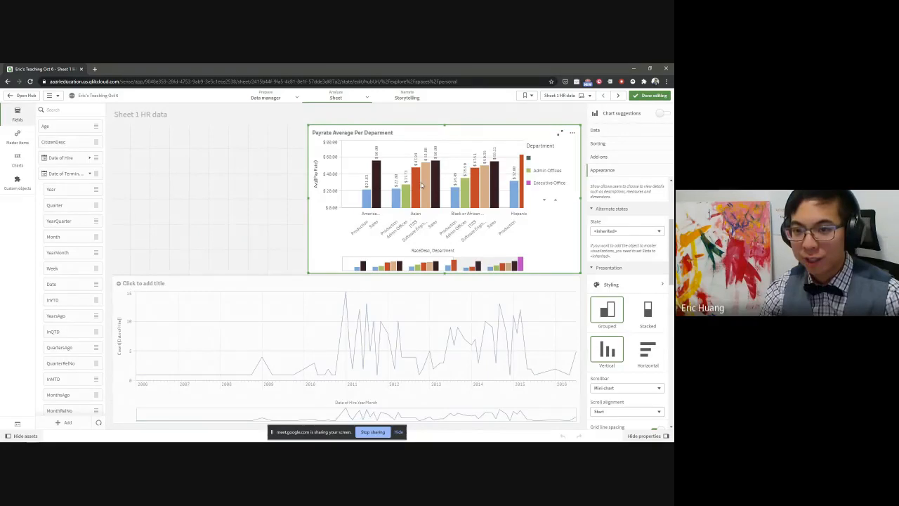
left_click(648, 311)
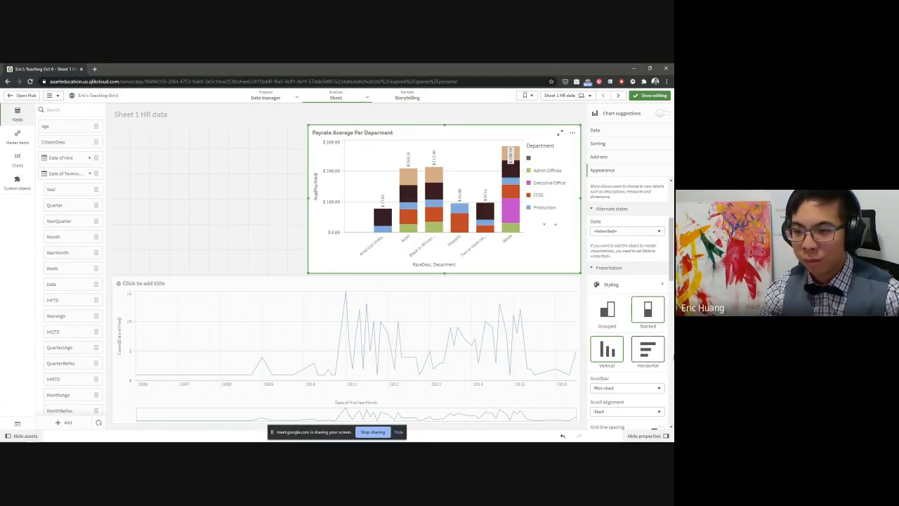
scroll(628, 302, "down", 3)
left_click(647, 244)
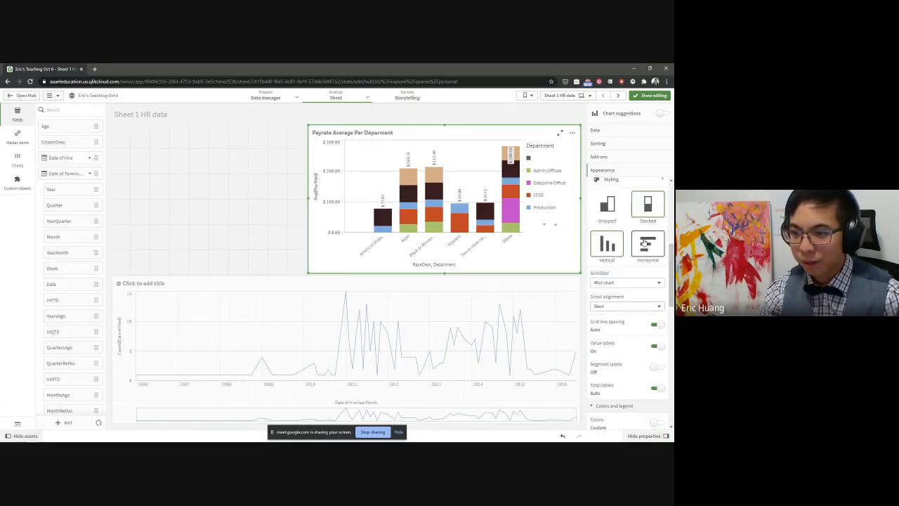
left_click(606, 244)
scroll(622, 291, "up", 3)
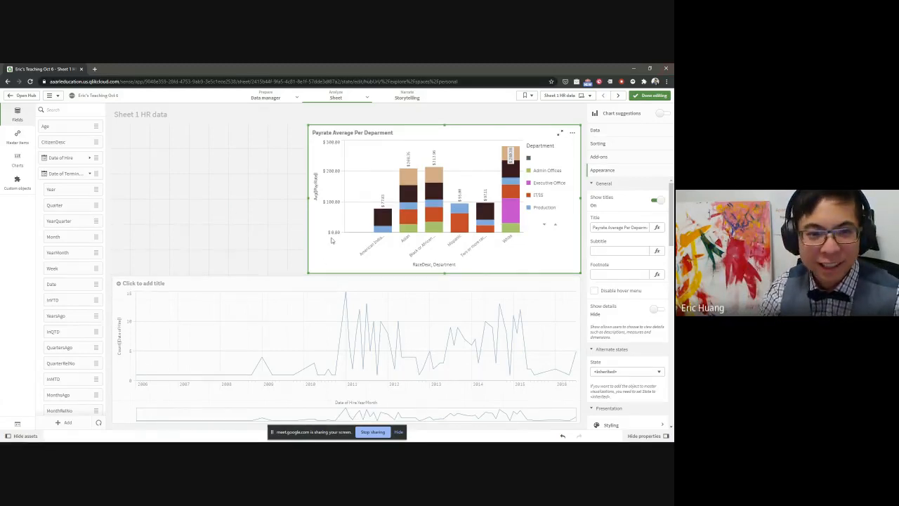
Step: Switch to the PowerPoint deck and review the termination marker and Final Touches slides, then return to the Qlik sheet
key("alt+Tab")
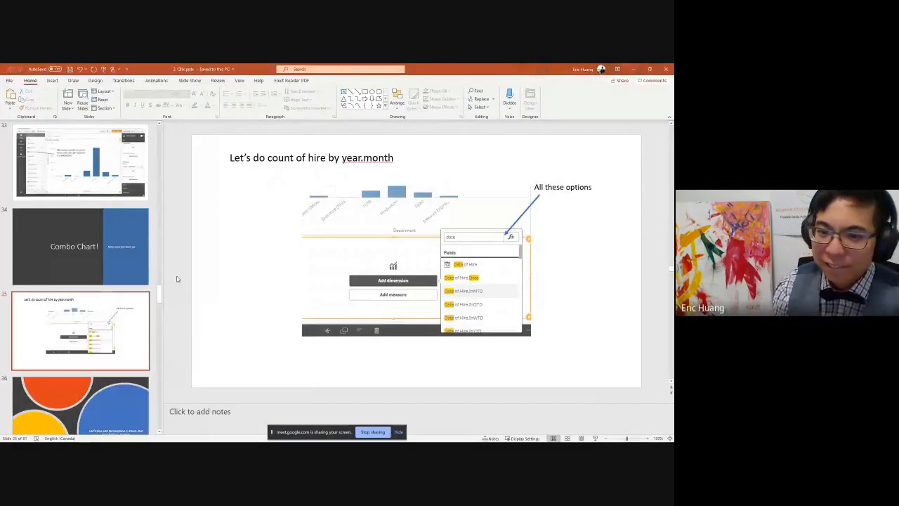
key("Down")
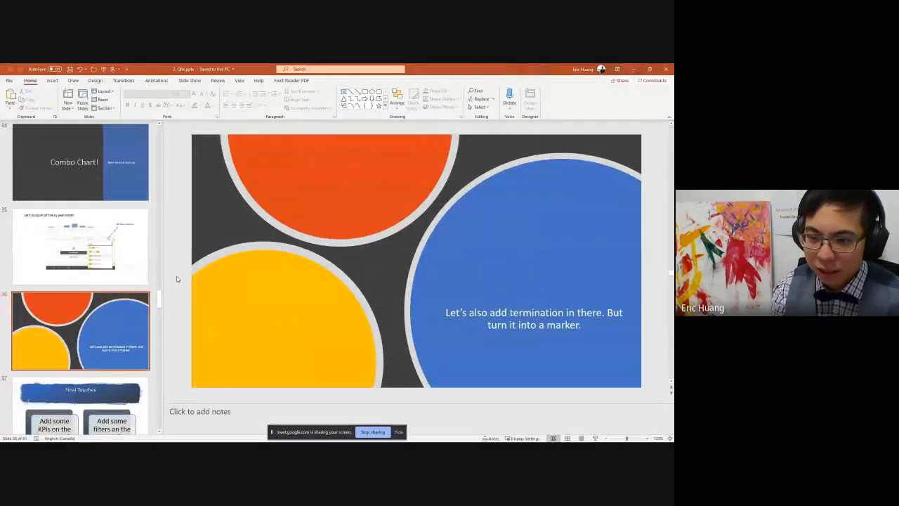
key("Down")
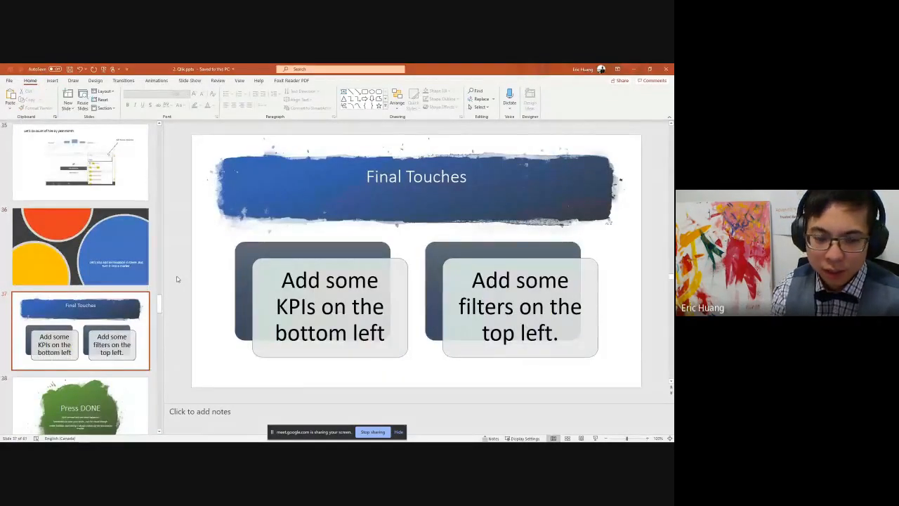
key("alt+Tab")
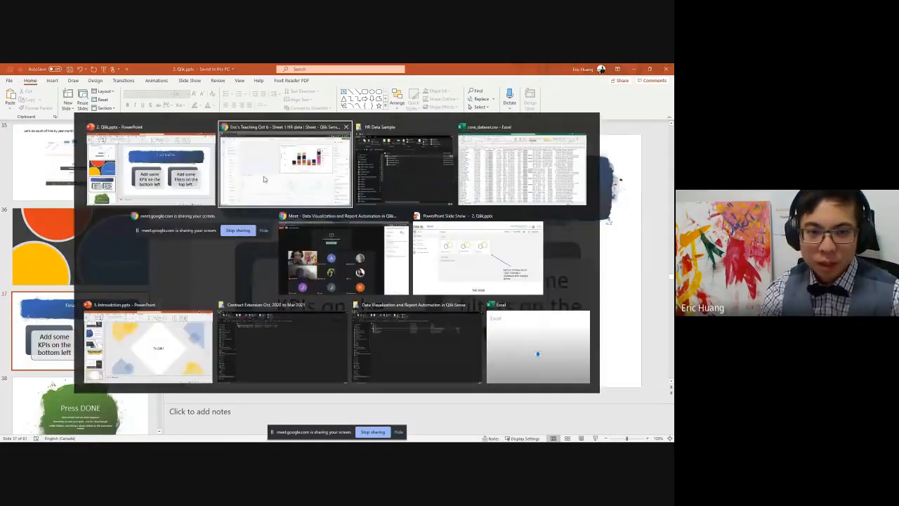
Step: Narrow the untitled hire-date line chart to match the width of the bar chart above it
left_click(267, 338)
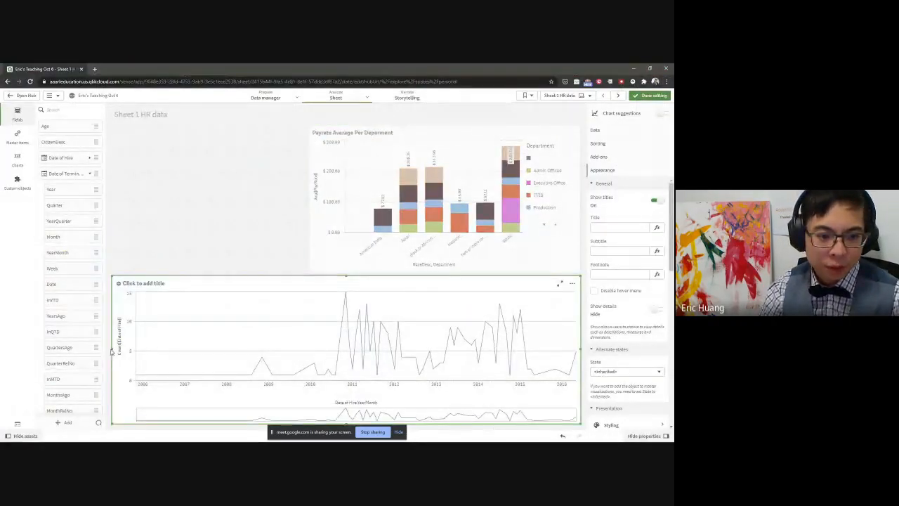
left_click_drag(112, 351, 316, 327)
left_click(327, 228)
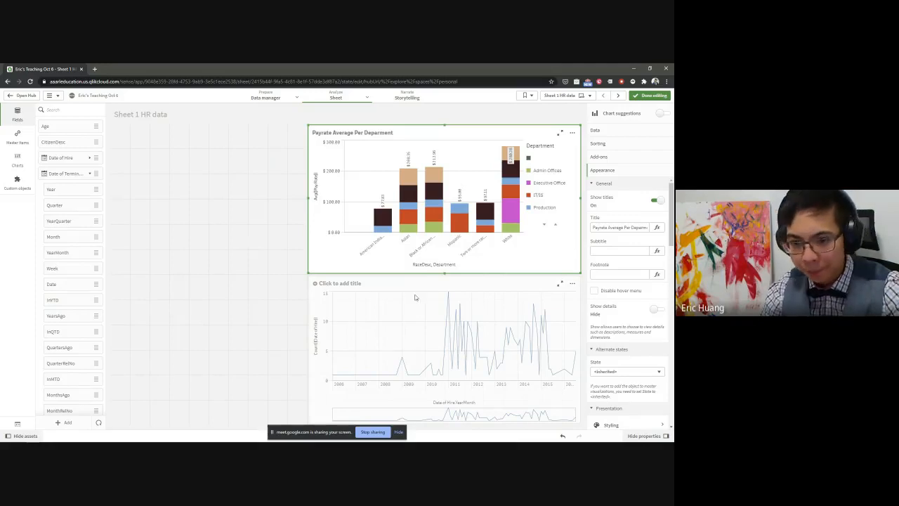
Step: Add the Pay Rate field to the line chart as an Avg([Pay Rate]) measure
left_click(395, 331)
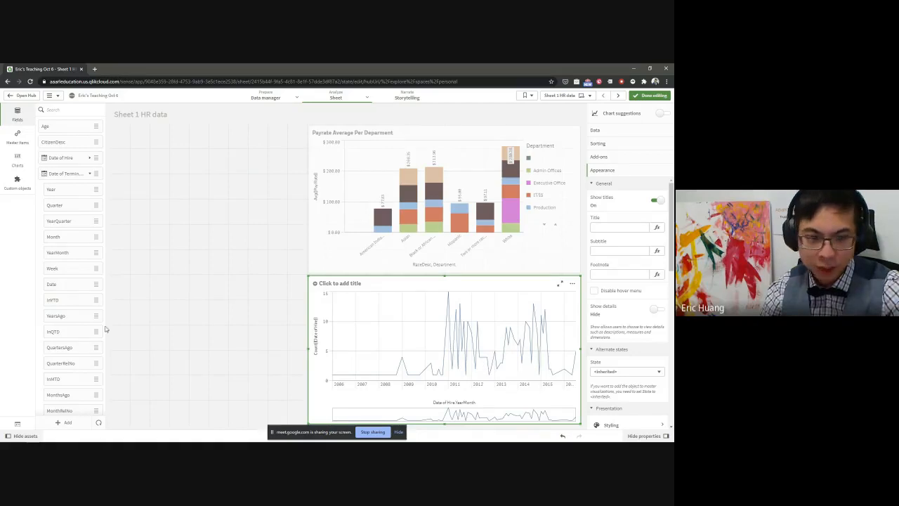
left_click(68, 174)
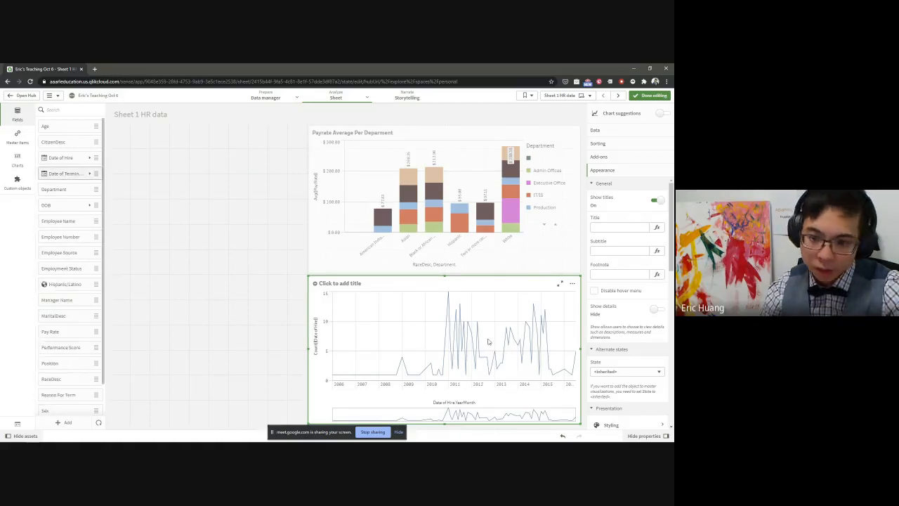
scroll(71, 309, "down", 2)
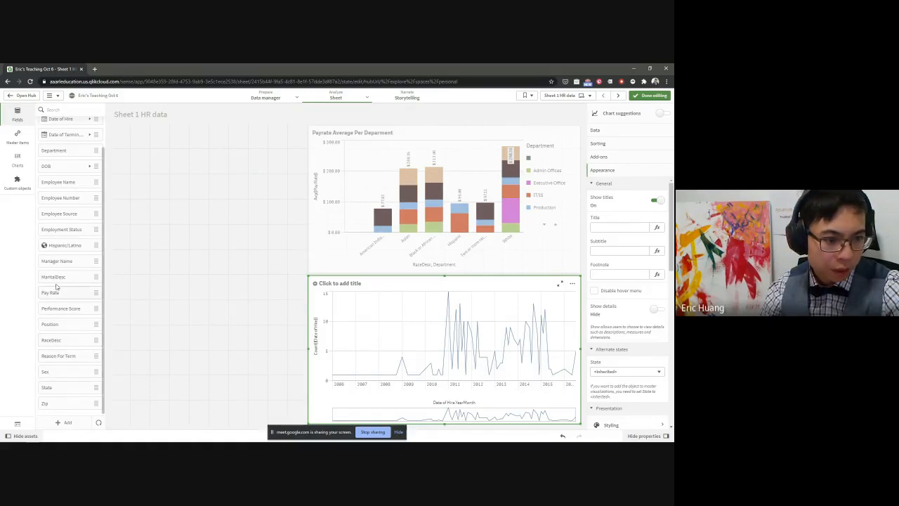
left_click_drag(57, 296, 395, 320)
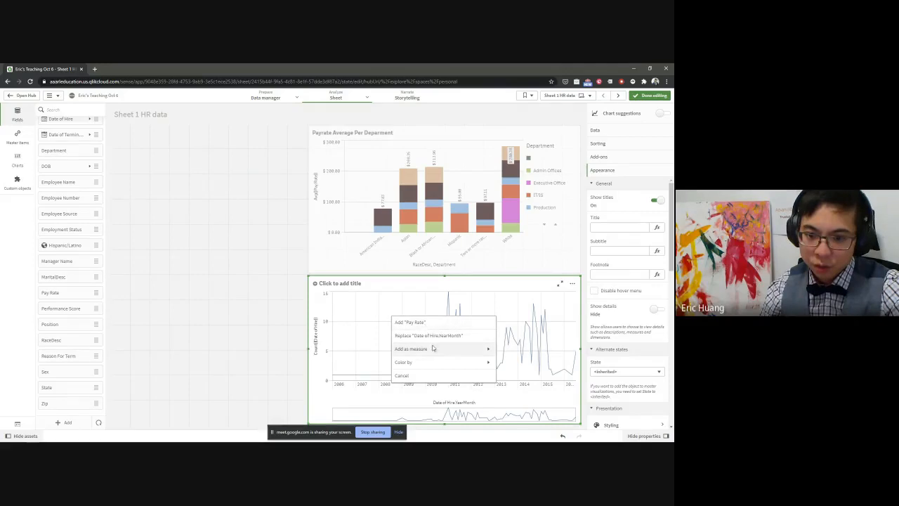
left_click(429, 348)
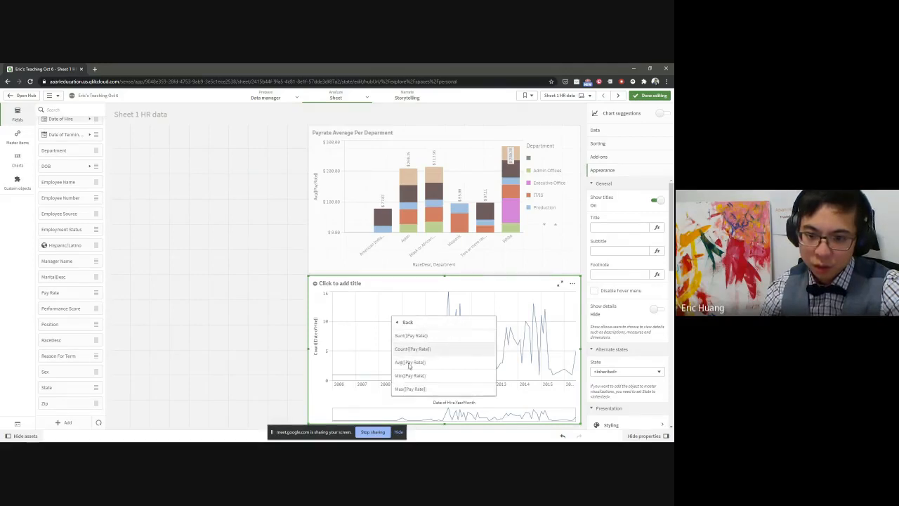
left_click(409, 363)
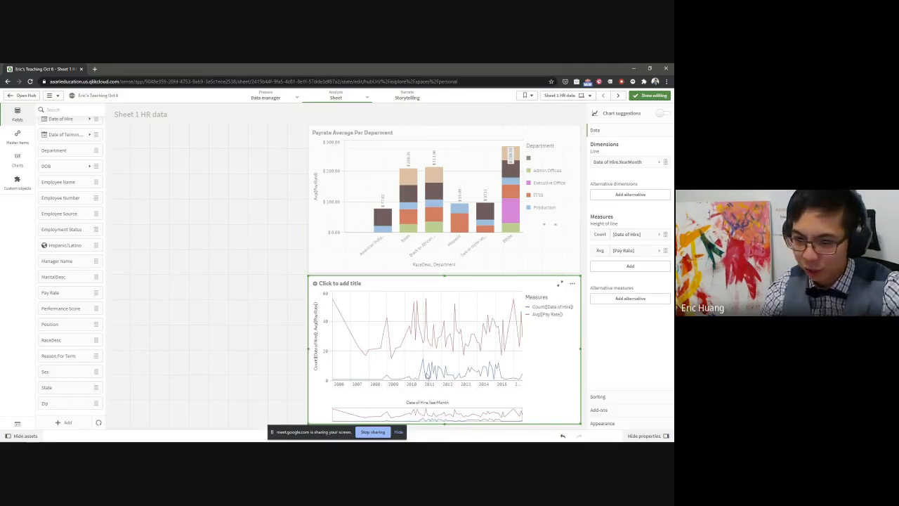
Step: Delete the Date of Hire count measure from the line chart and format the average Pay Rate measure as Money
right_click(625, 235)
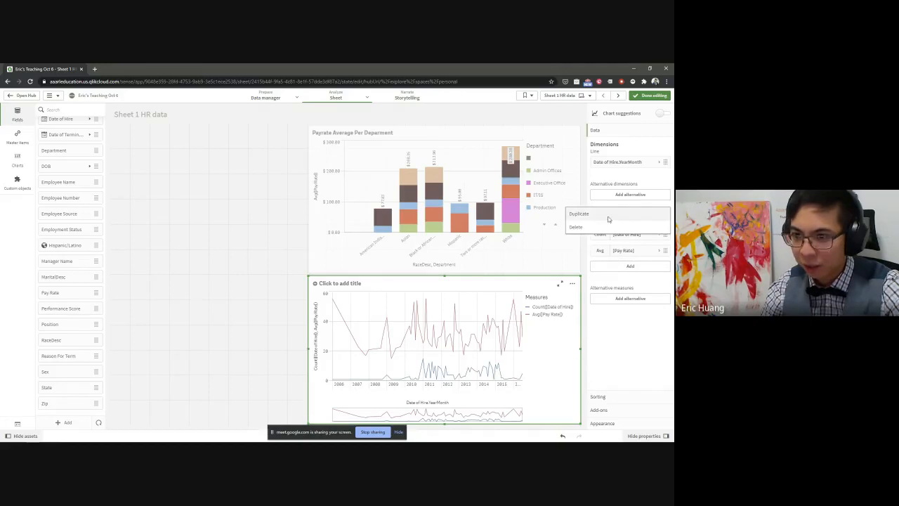
left_click(576, 226)
left_click(629, 250)
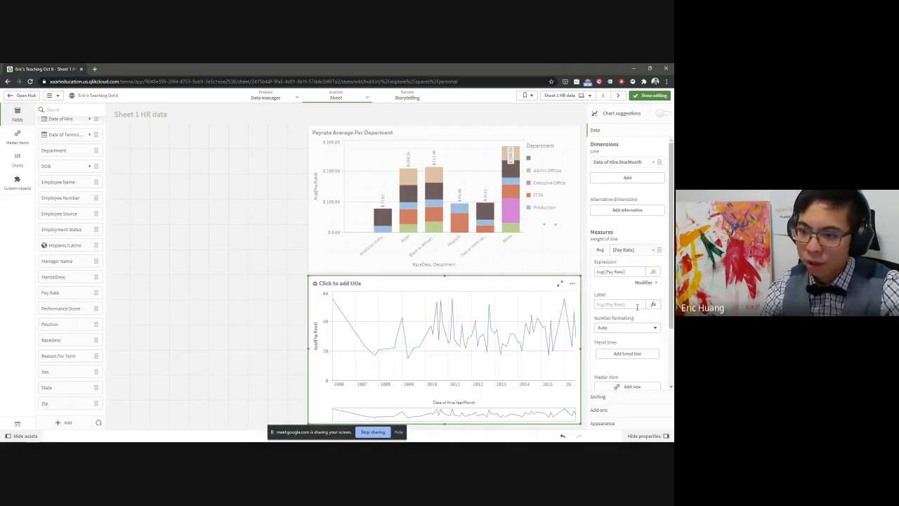
left_click(609, 328)
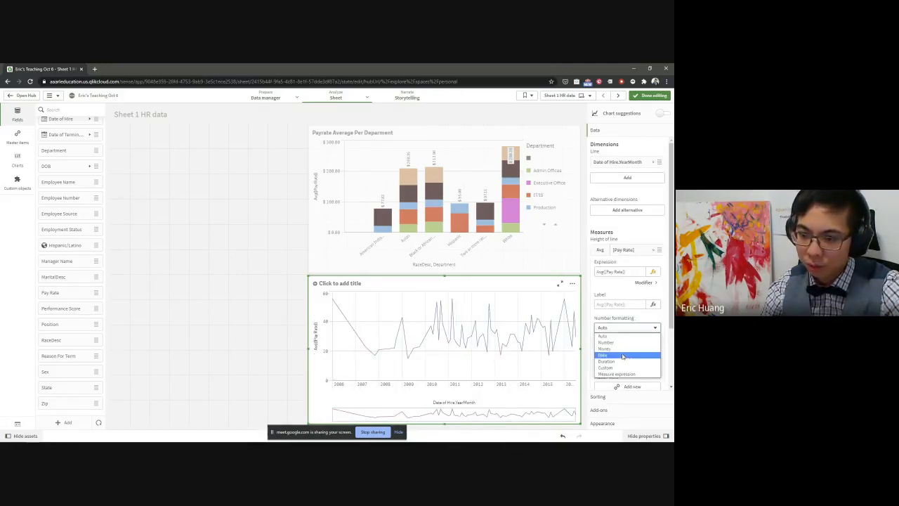
left_click(622, 354)
Step: Title the line chart "Payrate across time."
left_click(341, 284)
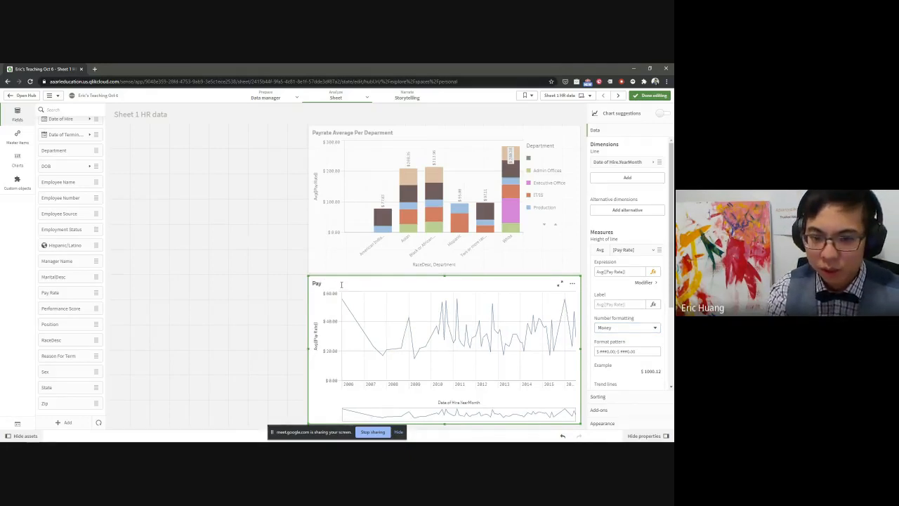
type("Payrate across time.")
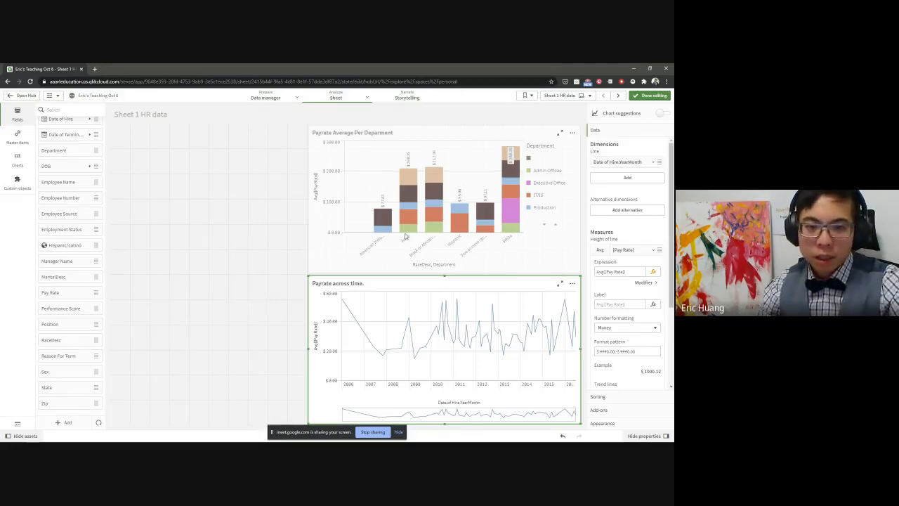
left_click(406, 236)
left_click(203, 213)
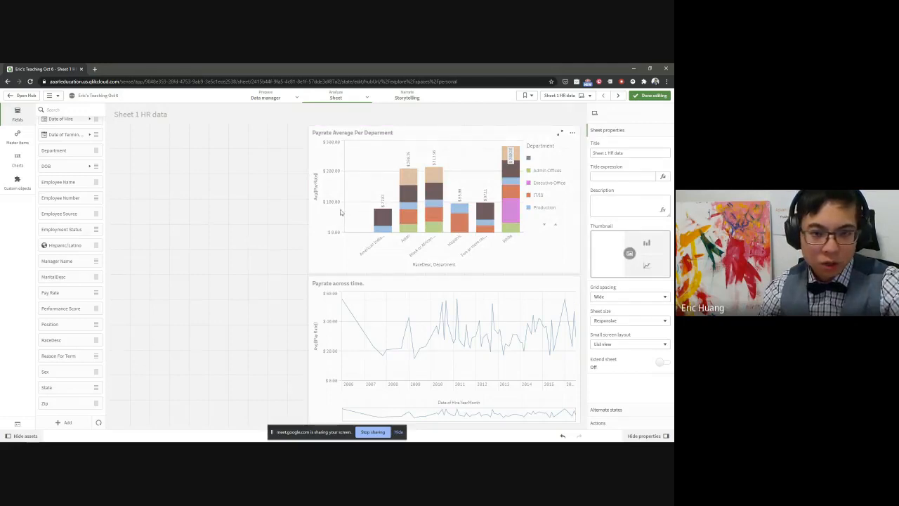
left_click(340, 173)
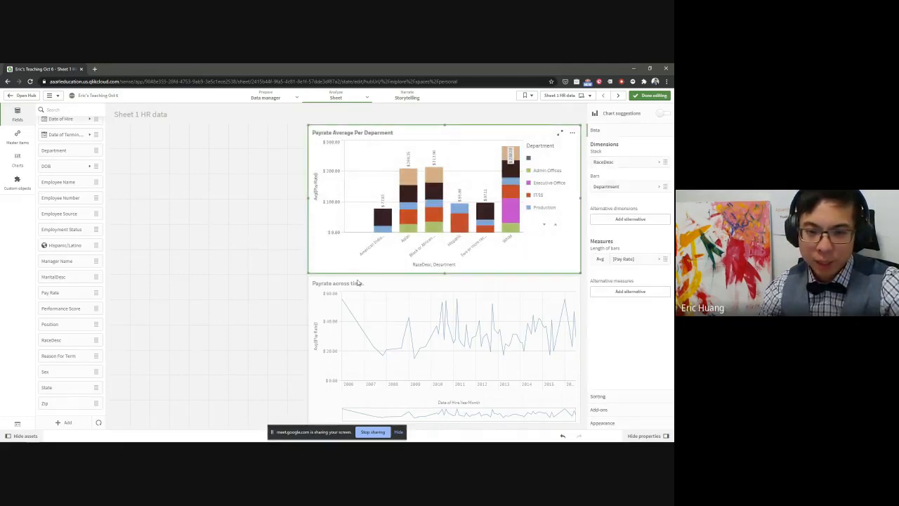
left_click(385, 304)
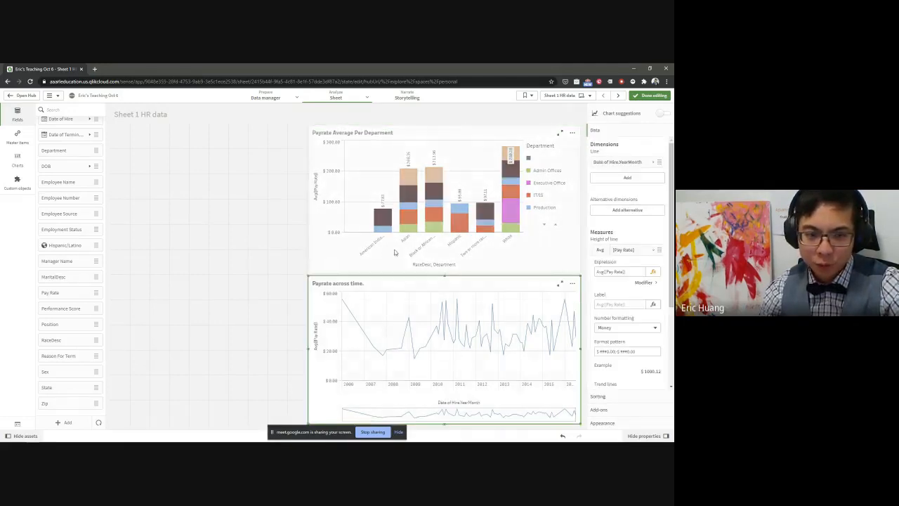
left_click(176, 295)
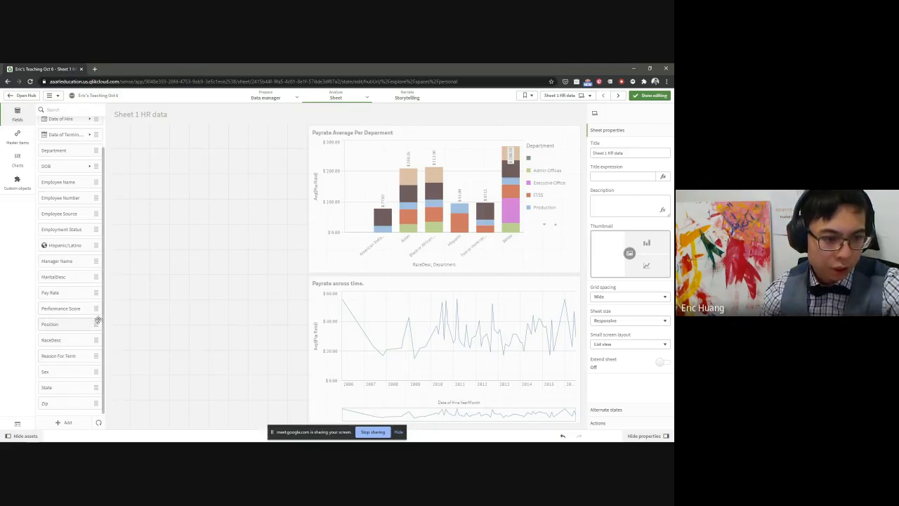
Step: Create a chart in the empty space beside the line chart with Department as the dimension and a Department count as the measure
scroll(71, 222, "up", 1)
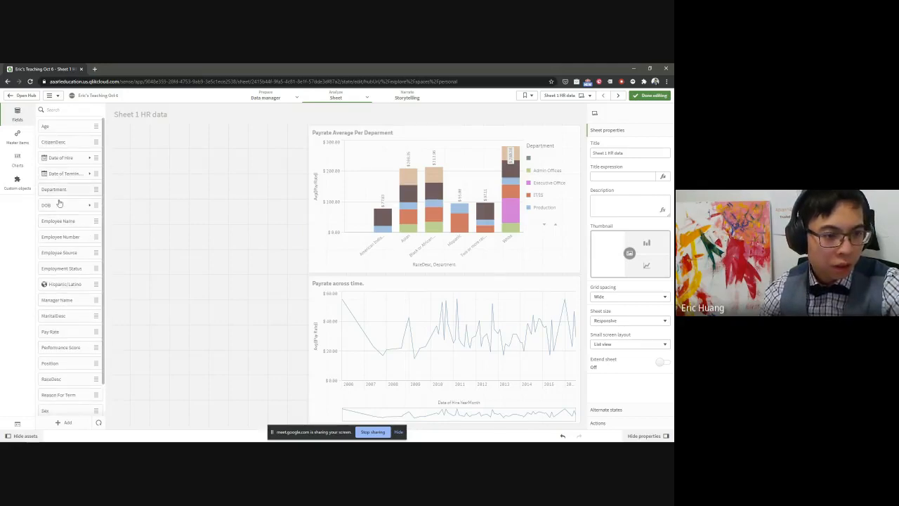
left_click_drag(56, 190, 177, 316)
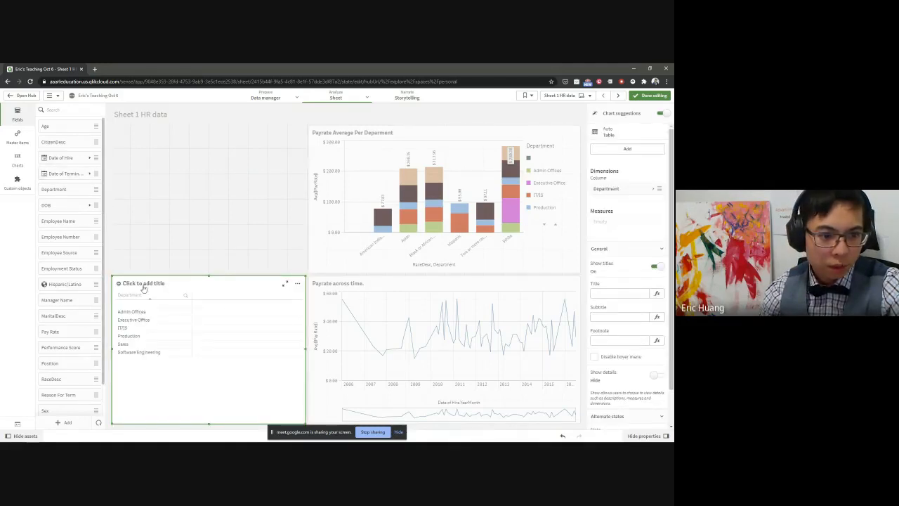
left_click_drag(69, 191, 208, 328)
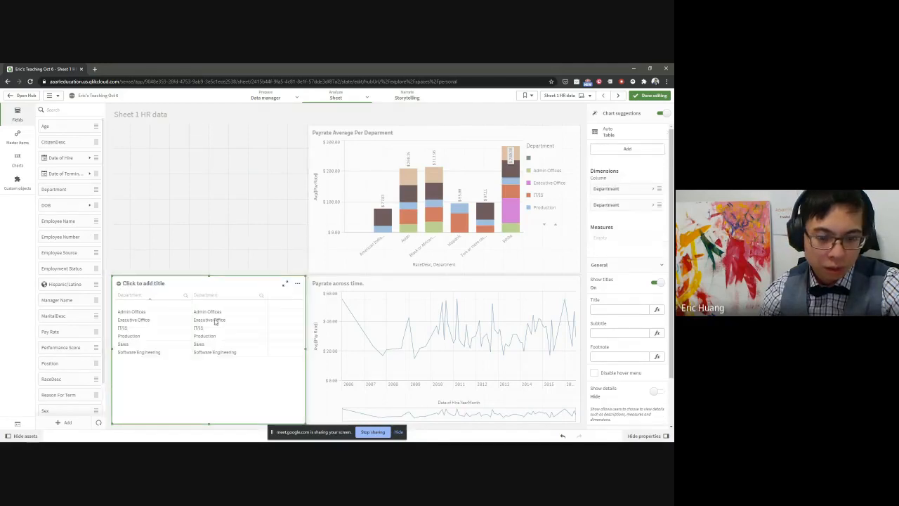
left_click_drag(627, 206, 636, 234)
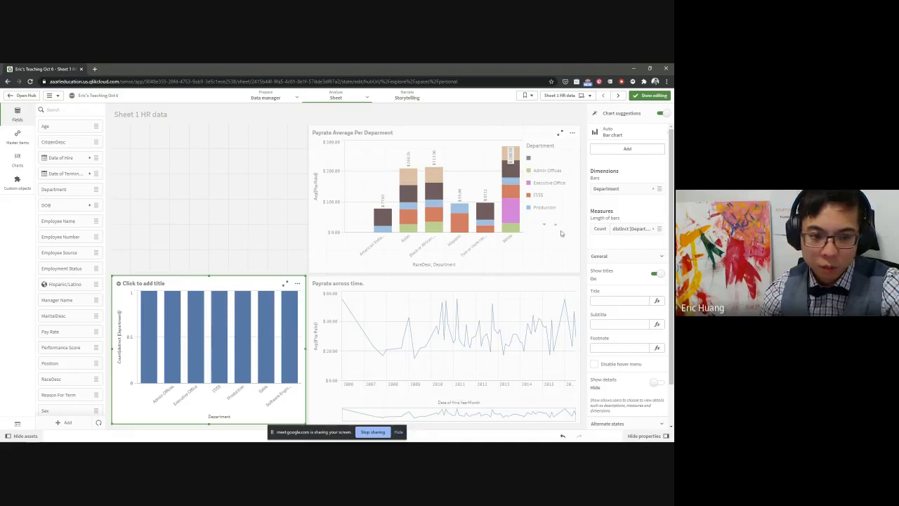
Step: Remove "distinct" from the new chart's measure so the expression reads Count([Department])
left_click(627, 230)
left_click(616, 251)
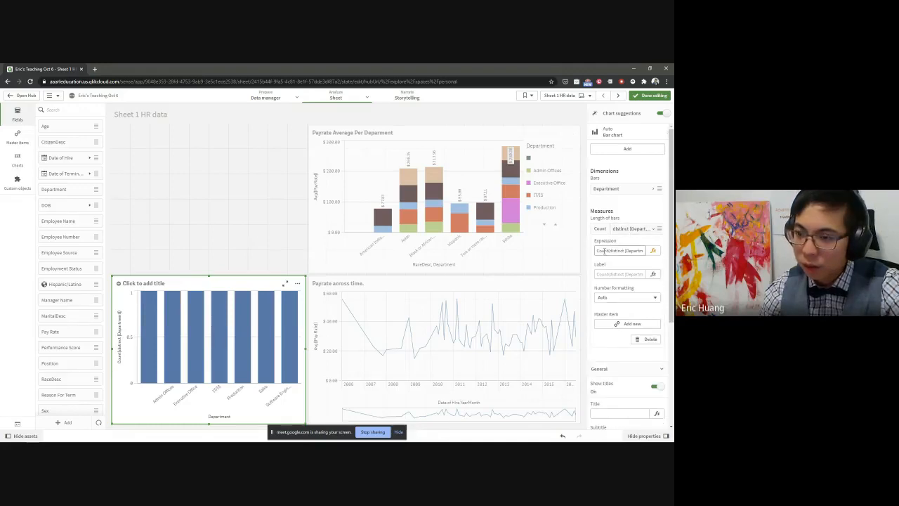
double_click(618, 251)
key("BackSpace")
left_click(649, 305)
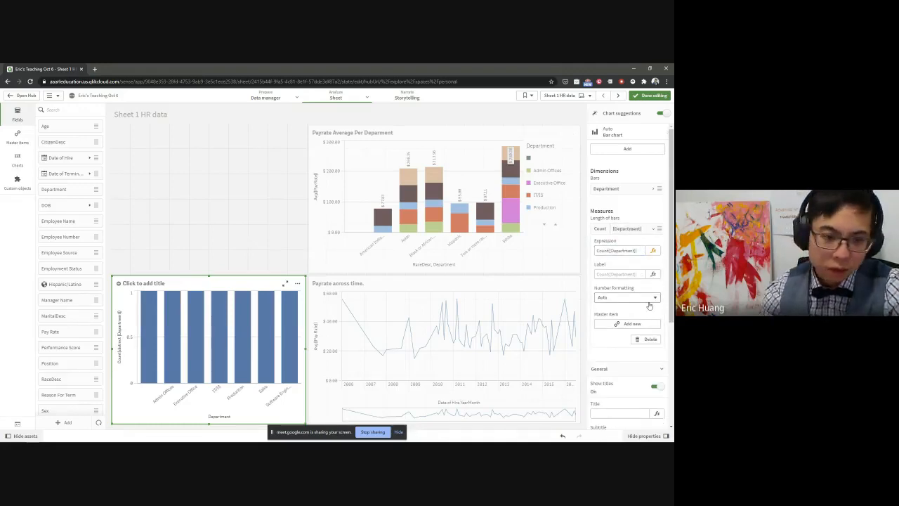
left_click(238, 236)
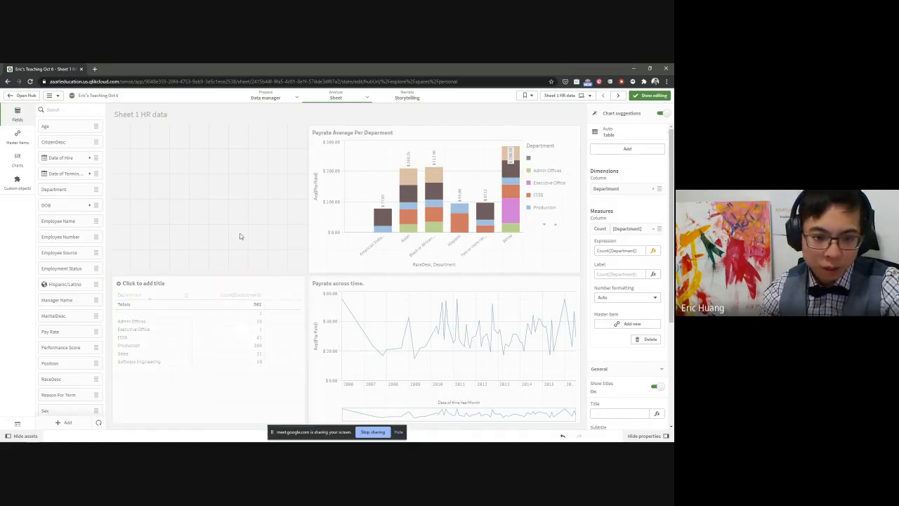
left_click(250, 345)
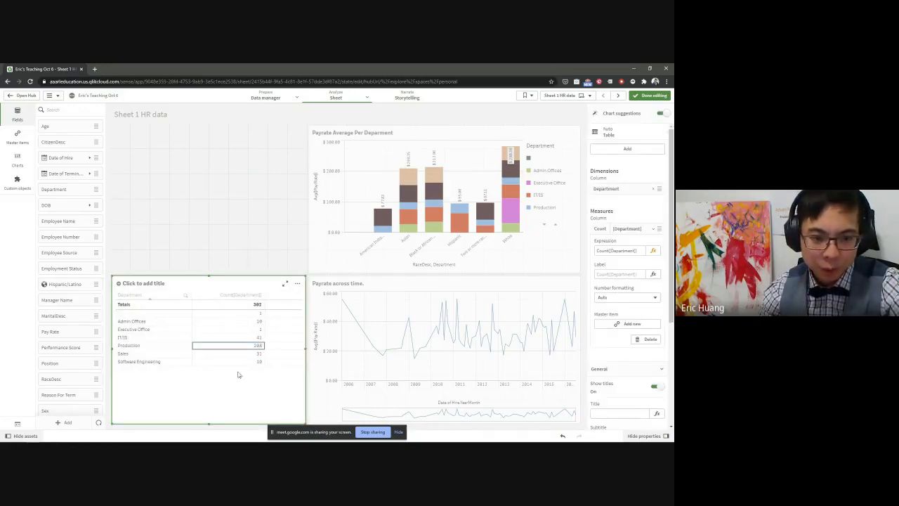
left_click(137, 245)
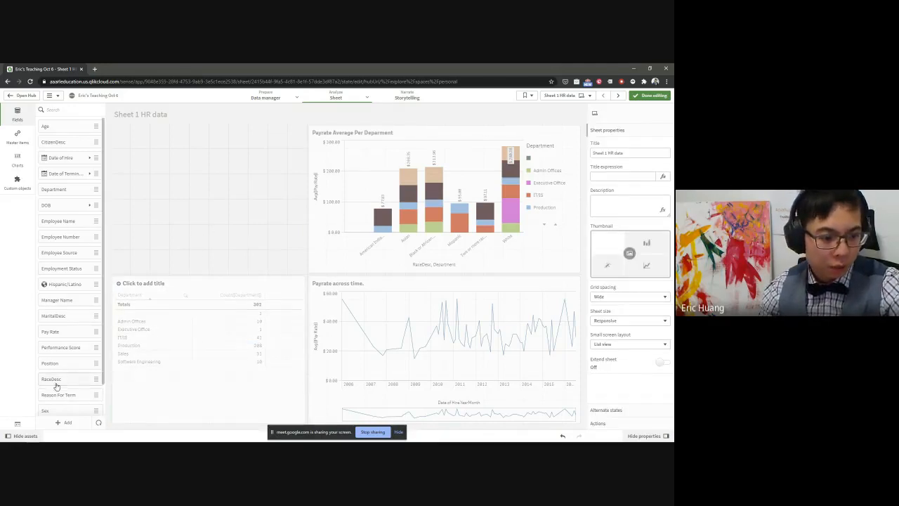
scroll(84, 319, "down", 1)
left_click(219, 375)
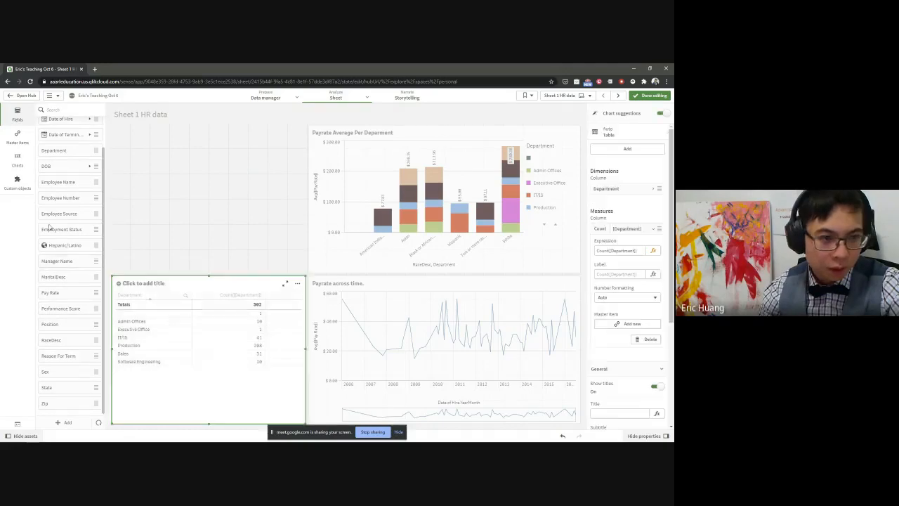
Step: Move the Department count table into the empty space above it and add a KPI showing average Age in the freed space
left_click(17, 135)
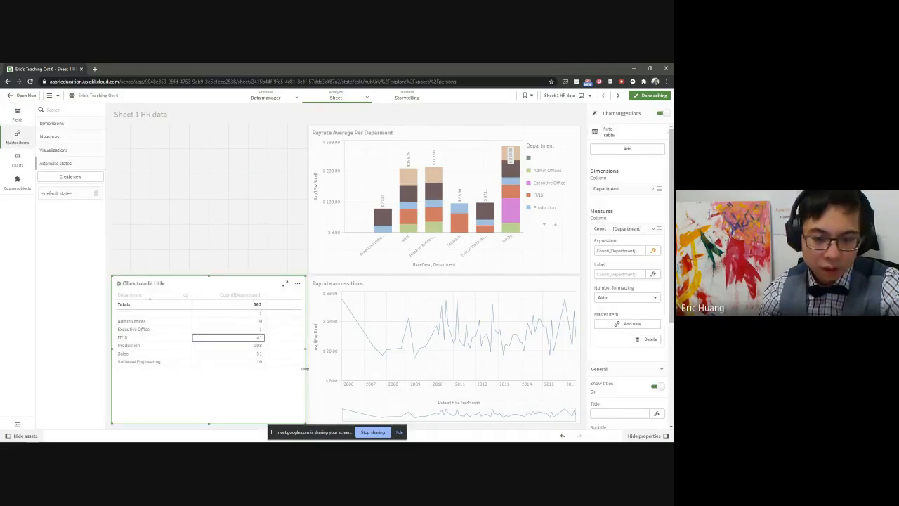
left_click_drag(276, 383, 197, 196)
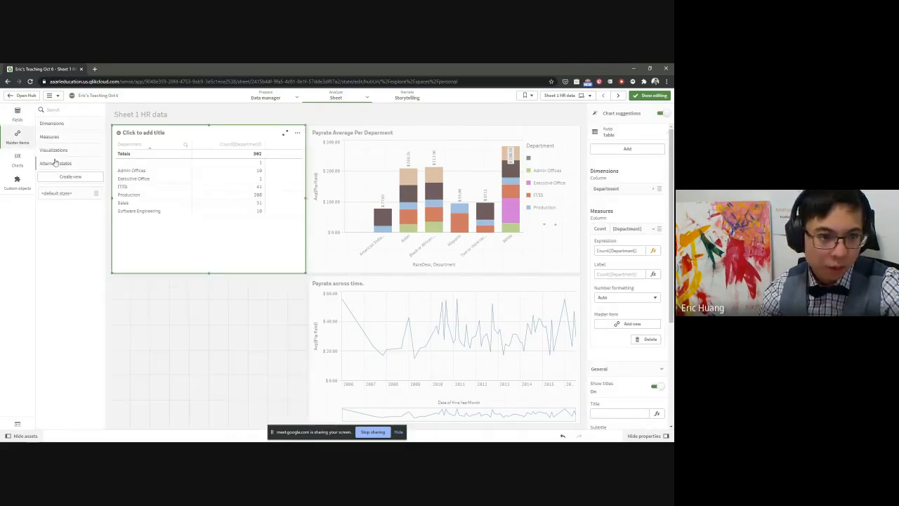
left_click(16, 117)
left_click(18, 158)
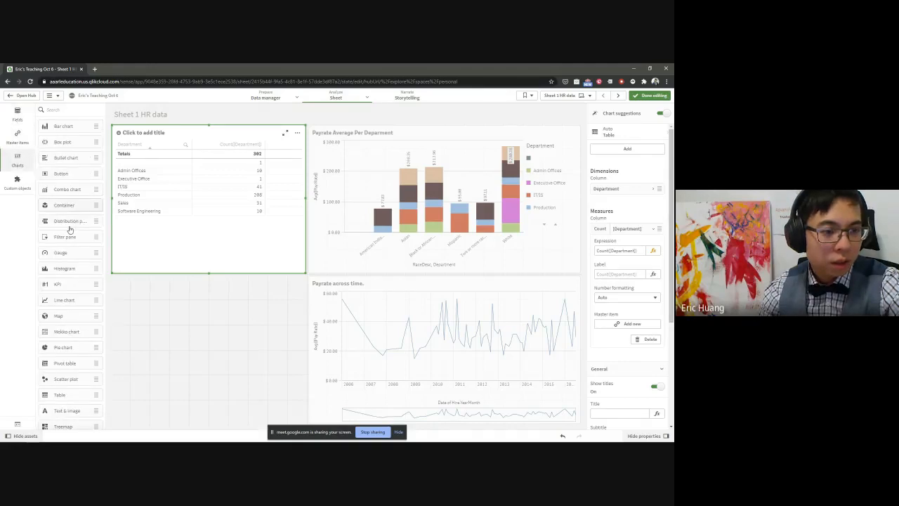
scroll(73, 232, "down", 1)
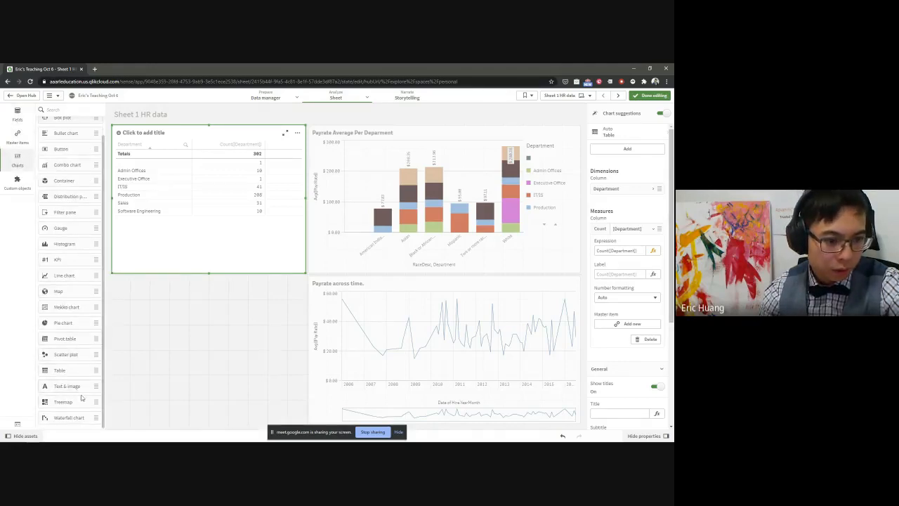
left_click_drag(58, 259, 191, 336)
left_click(205, 357)
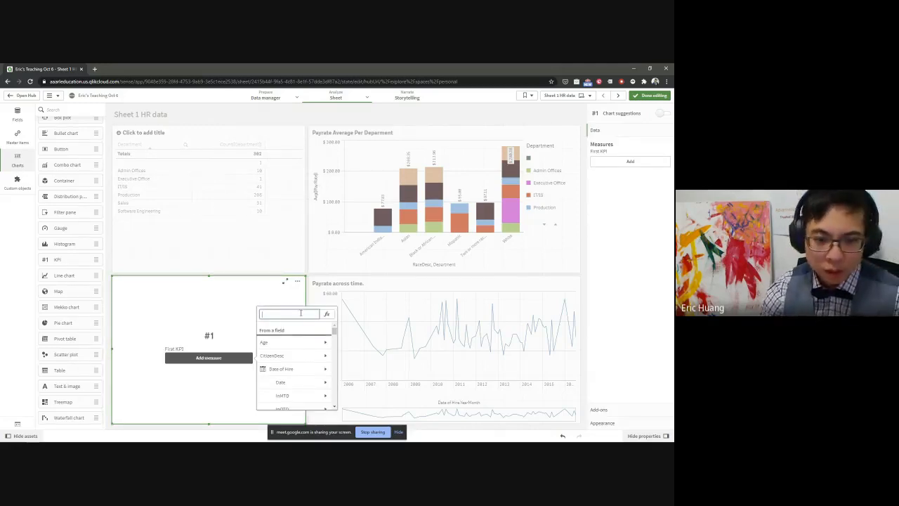
left_click(285, 342)
left_click(283, 367)
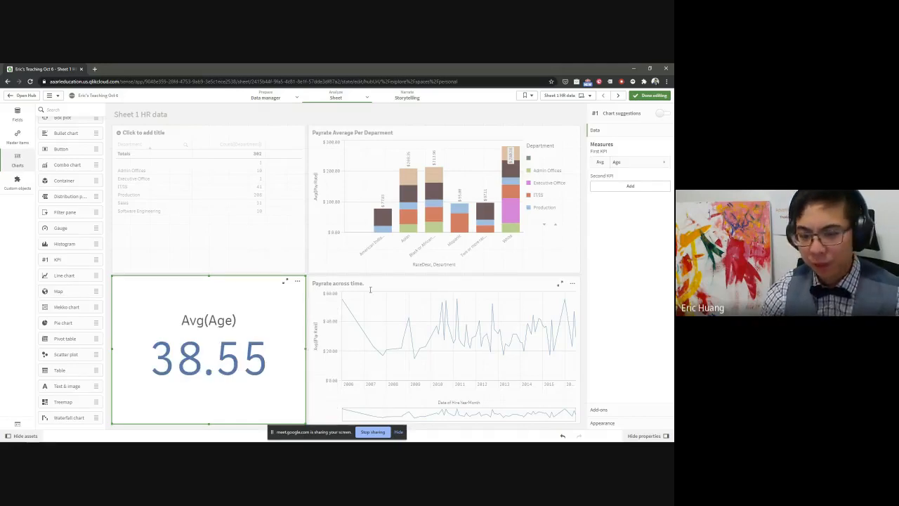
Step: Narrow the Department count table to half its width and move it next to the pay rate bar chart
left_click(264, 239)
left_click_drag(305, 199, 208, 203)
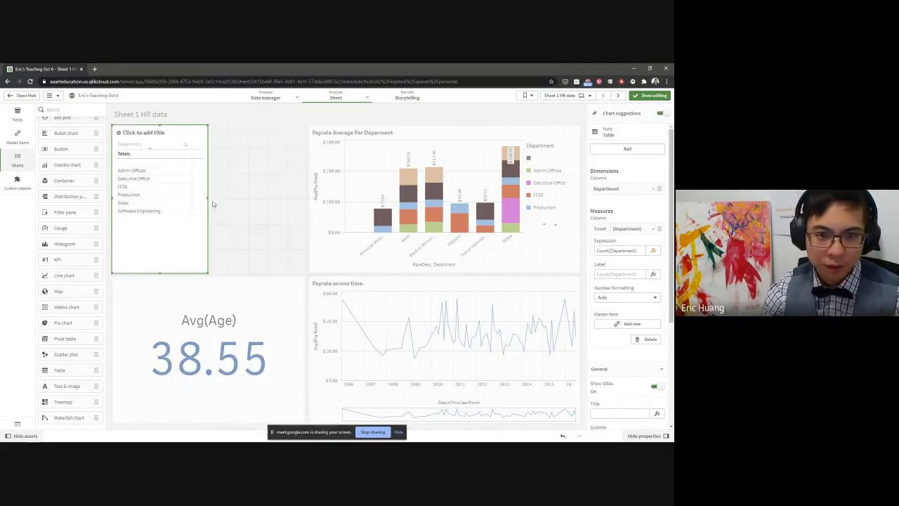
left_click_drag(177, 249, 272, 243)
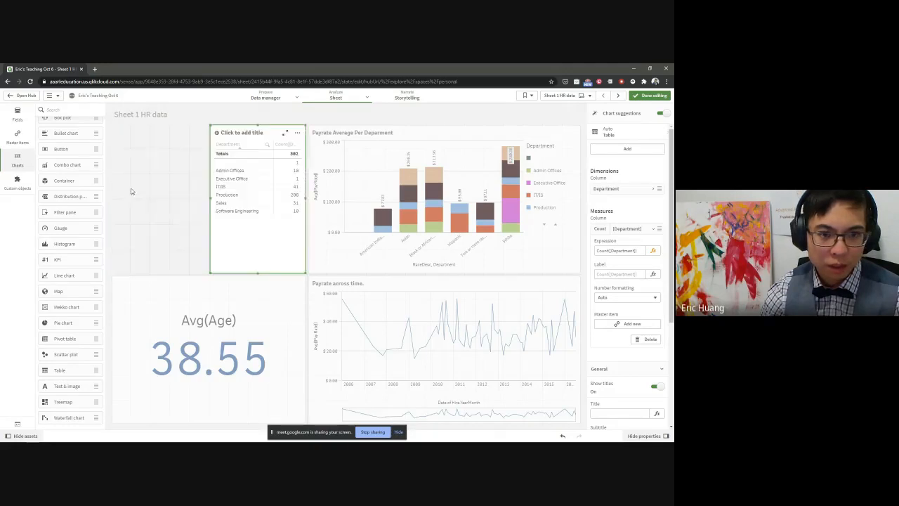
Step: Add a filter pane with Department and Employee Source in the space beside the table, and finish editing the sheet
scroll(67, 158, "up", 1)
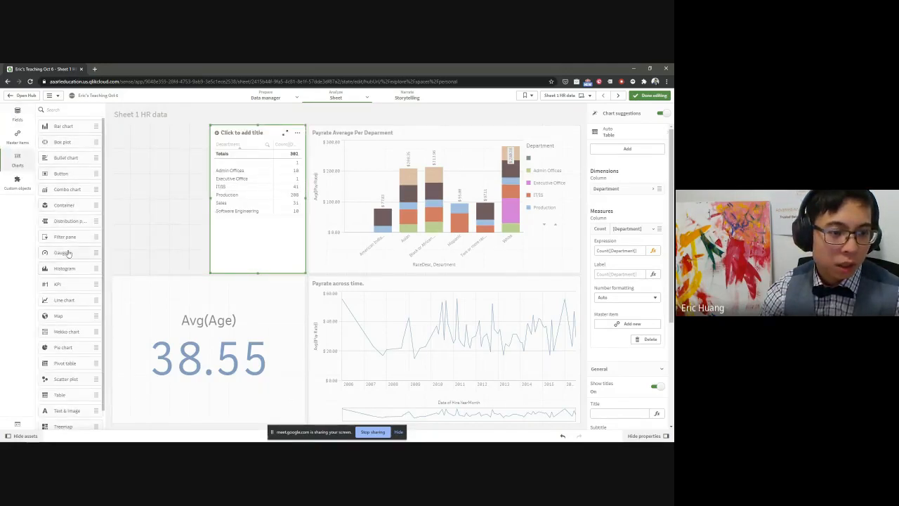
left_click_drag(65, 236, 149, 210)
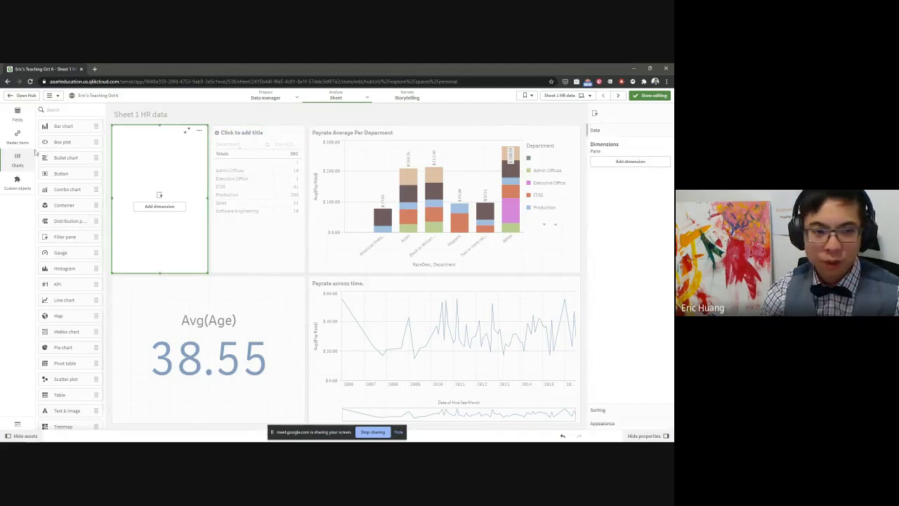
left_click(18, 114)
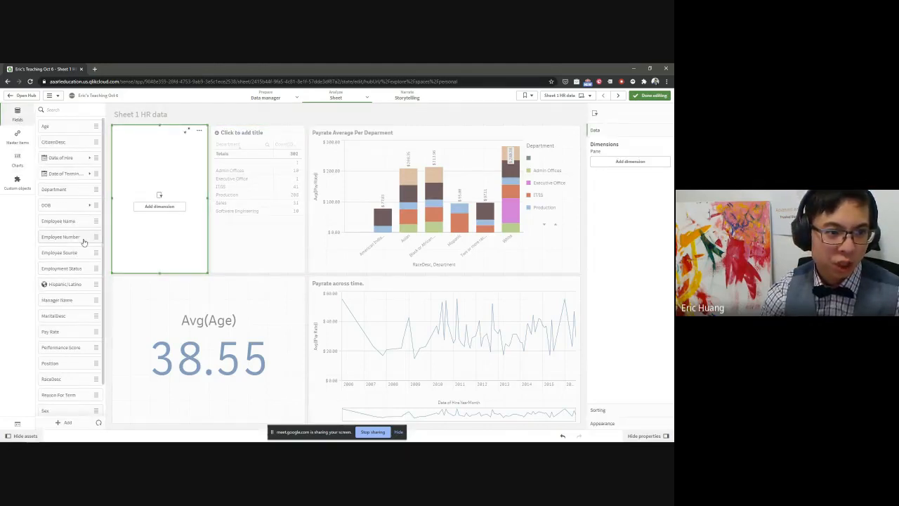
left_click_drag(62, 189, 159, 195)
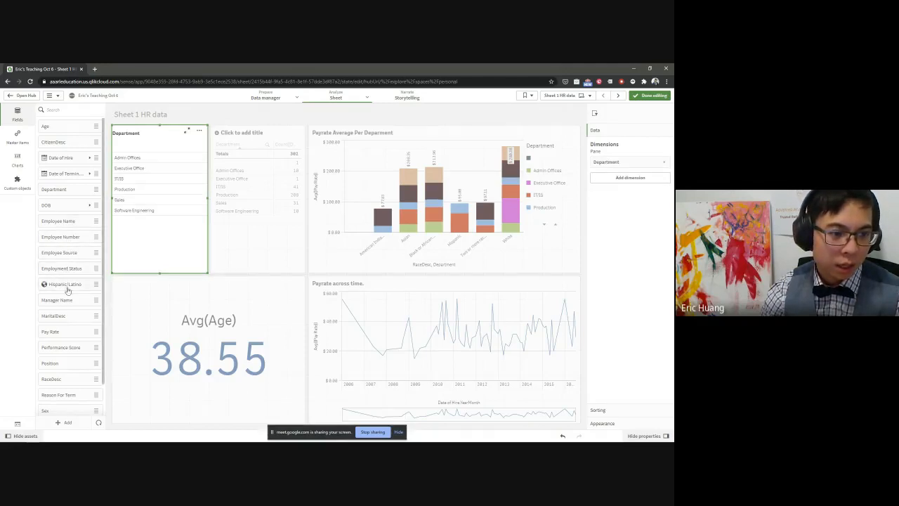
left_click_drag(64, 252, 165, 241)
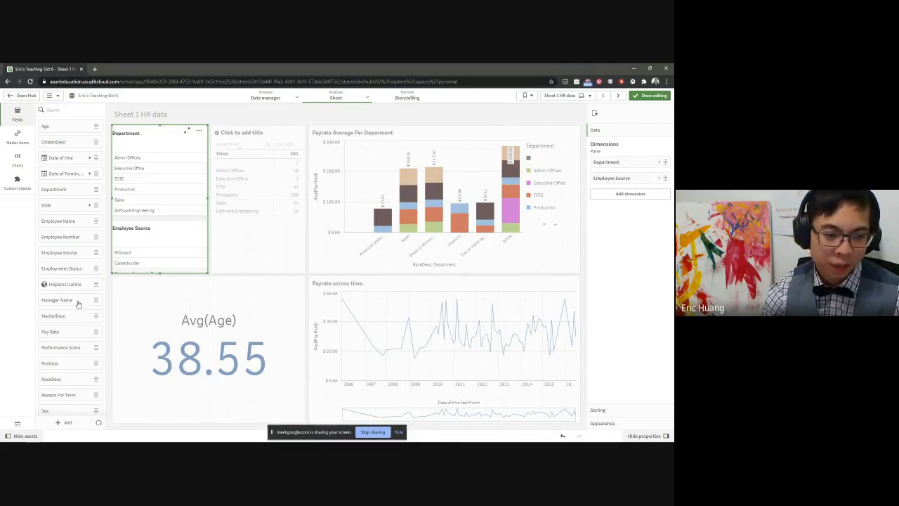
scroll(69, 307, "down", 1)
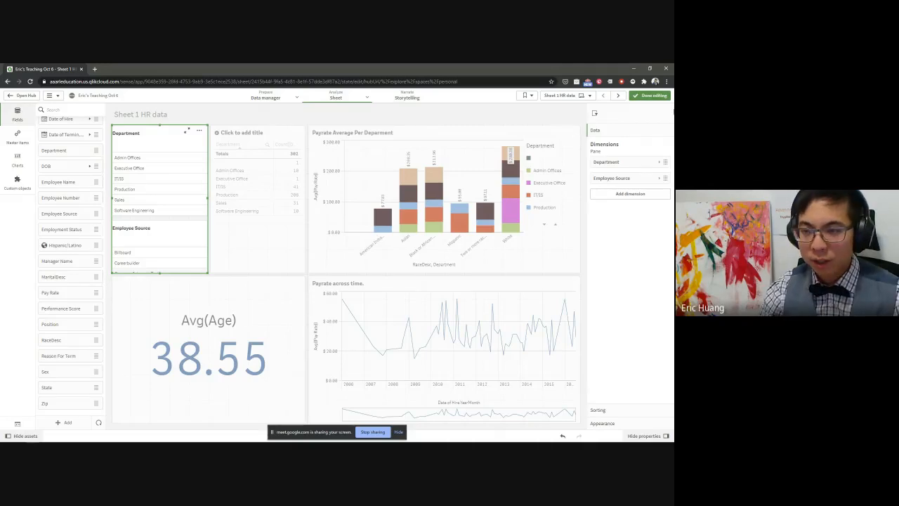
left_click(650, 98)
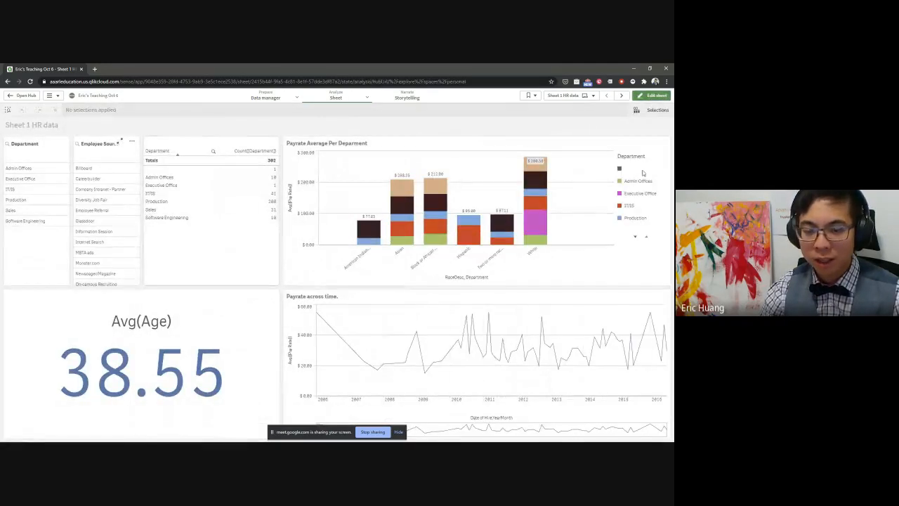
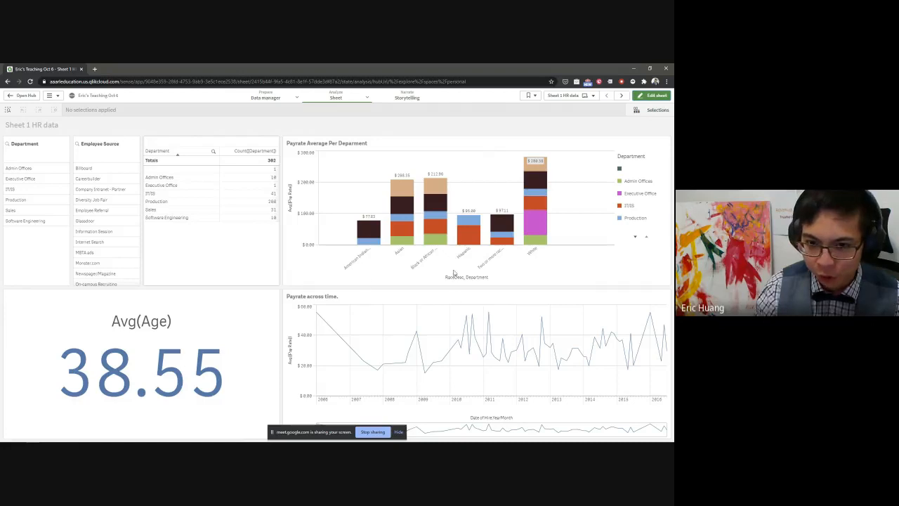
Step: Examine the sheet for Asian, Black or African American, and Hispanic employees by selecting and deselecting each race in the bar chart
left_click(402, 251)
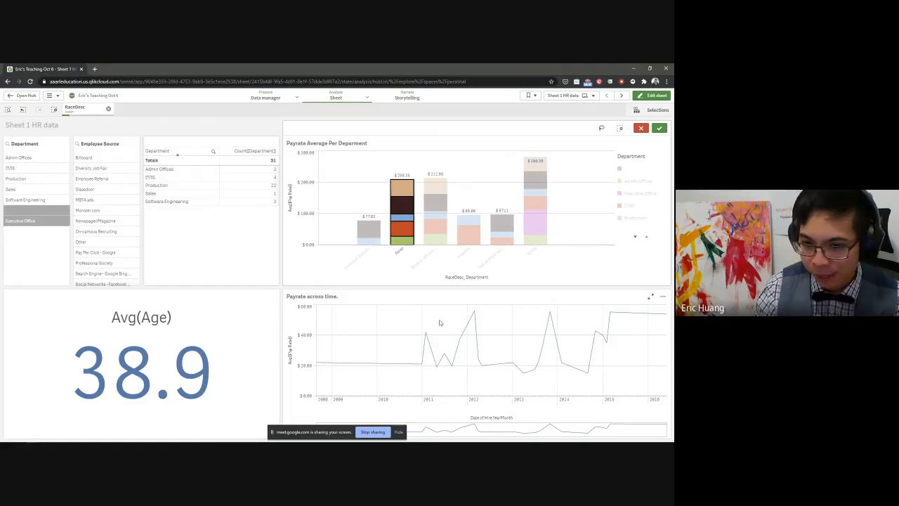
left_click(398, 253)
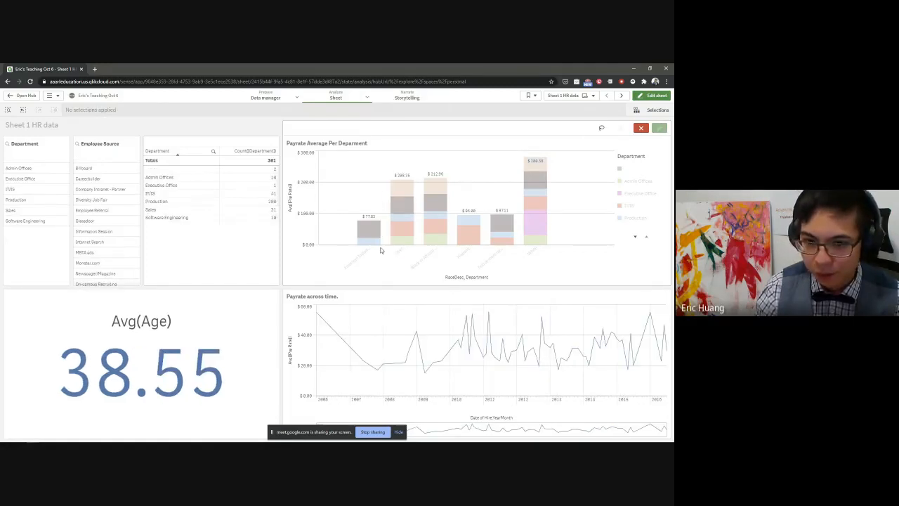
left_click(429, 261)
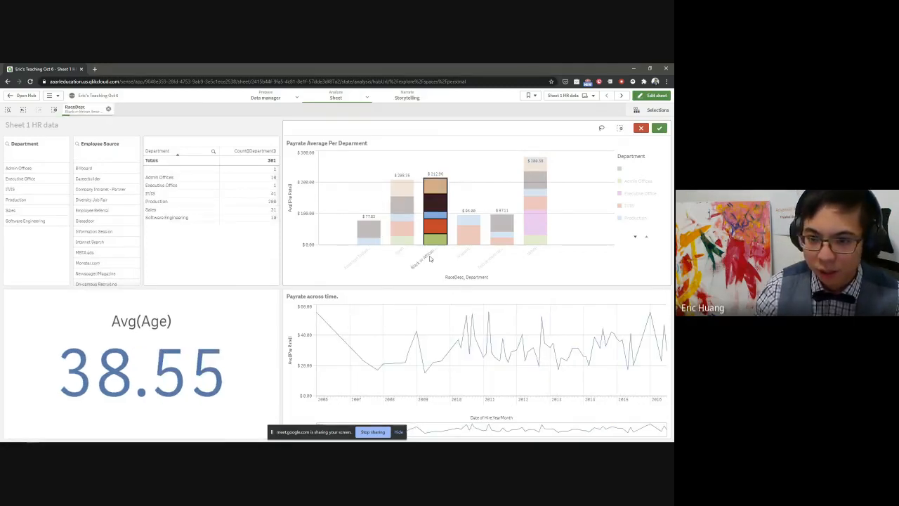
left_click(430, 259)
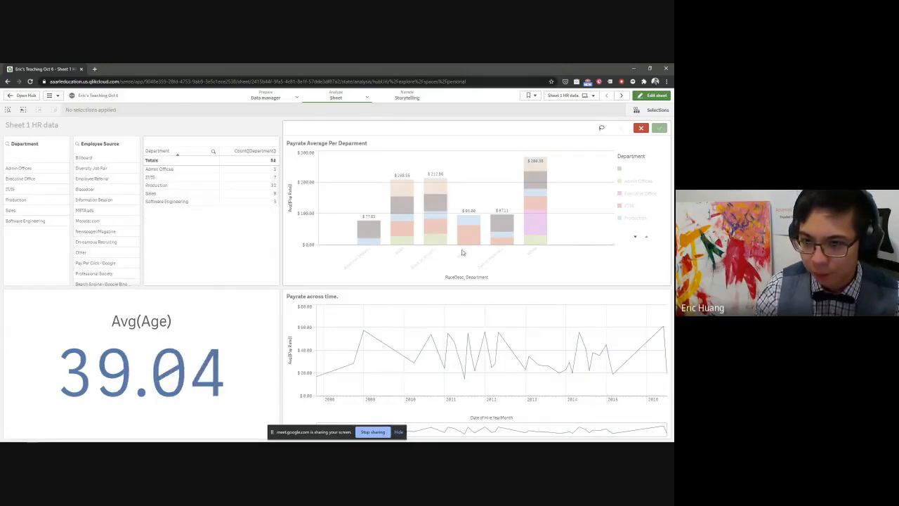
left_click(470, 256)
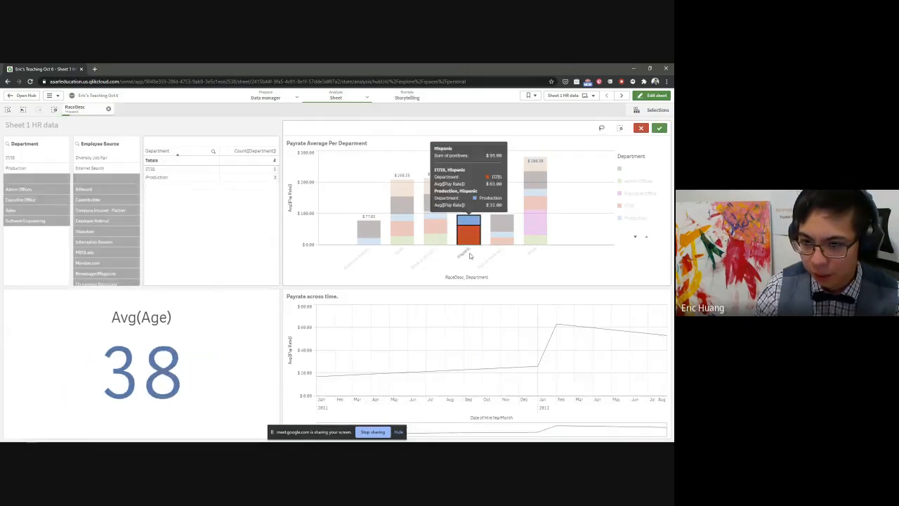
left_click(470, 256)
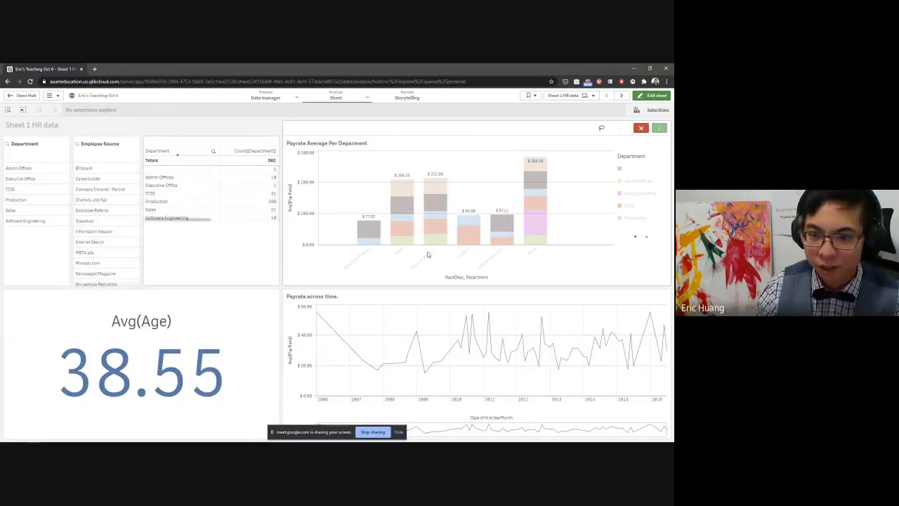
left_click(401, 250)
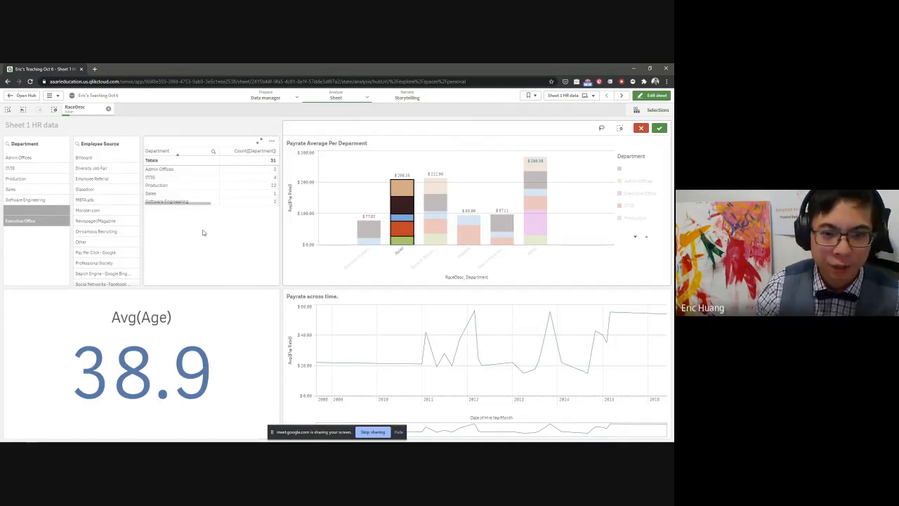
left_click(401, 253)
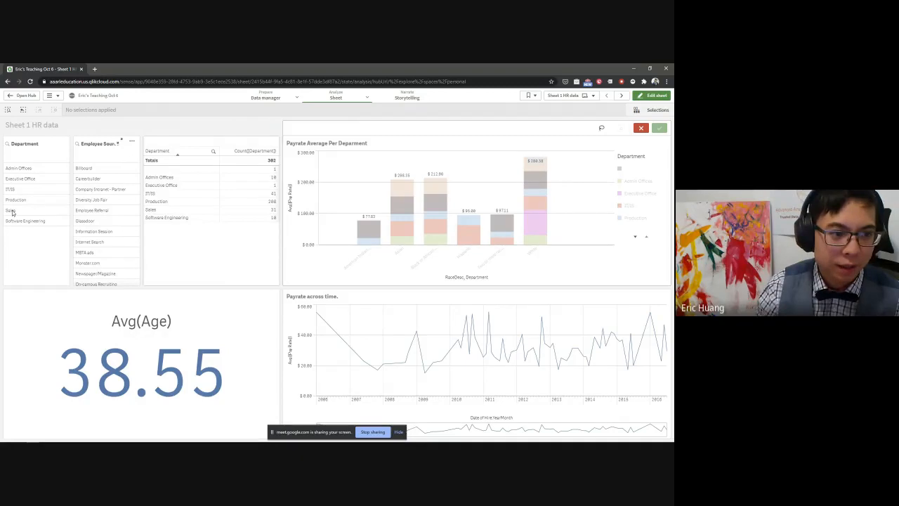
Step: Examine the sheet filtered to the Production department, remove that filter, and look through the Employee Source values
left_click(15, 203)
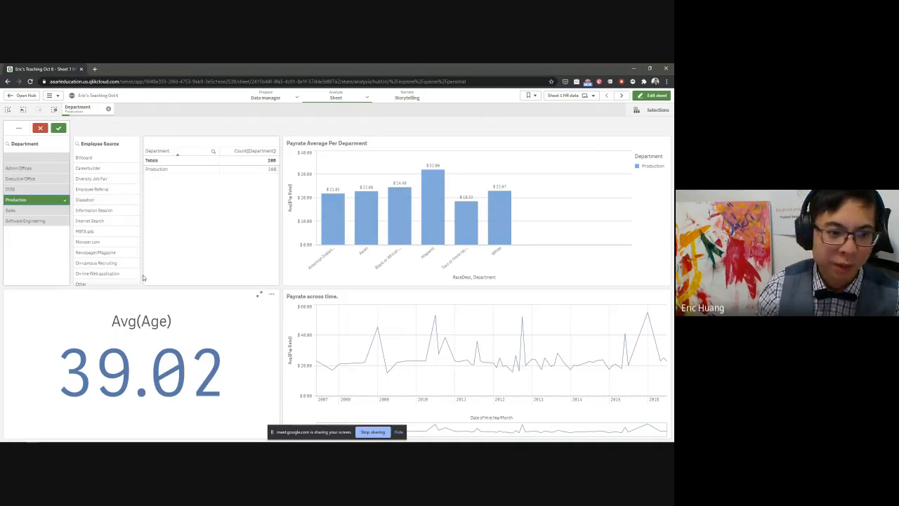
left_click(50, 202)
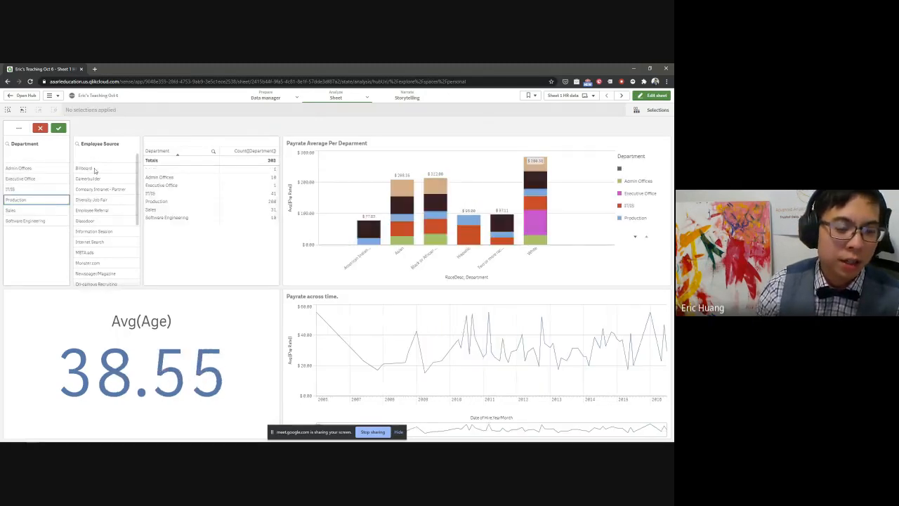
scroll(113, 246, "down", 5)
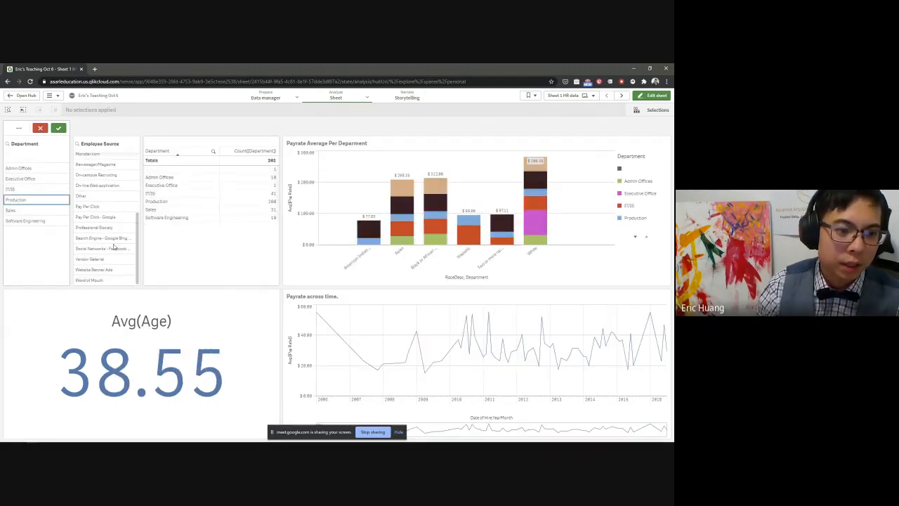
scroll(113, 246, "up", 5)
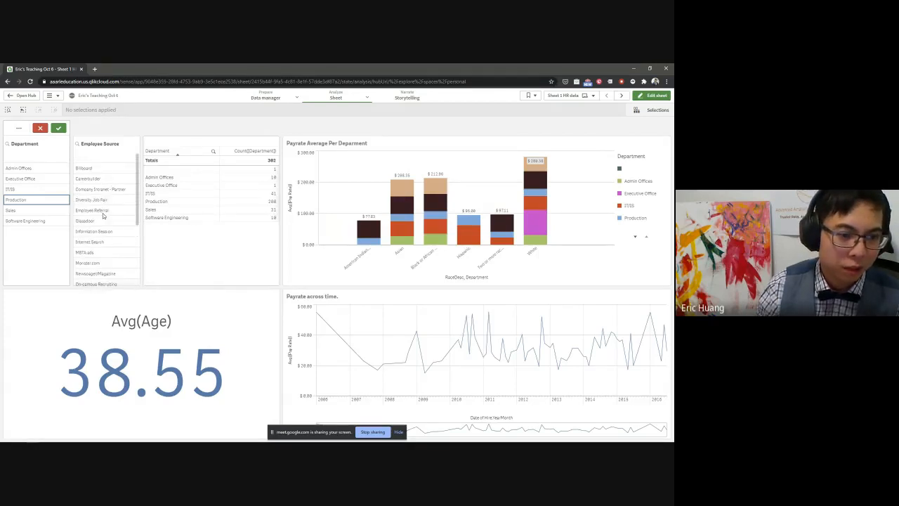
Step: Filter the sheet by the Diversity Job Fair employee source, inspect the active selection, and clear it
left_click(99, 200)
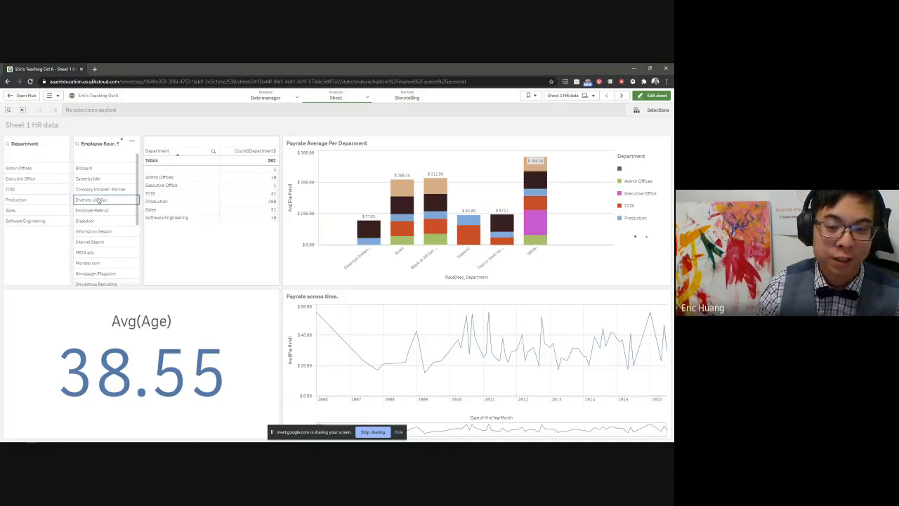
left_click(99, 200)
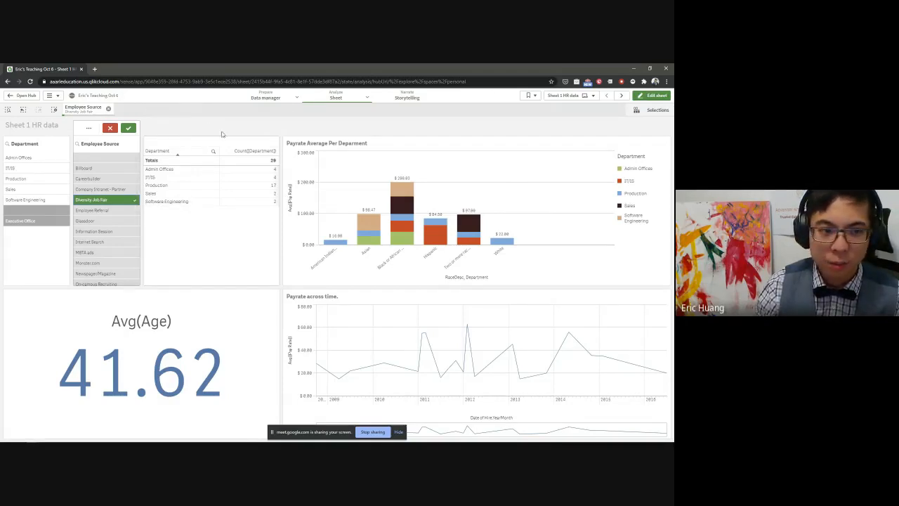
left_click(83, 109)
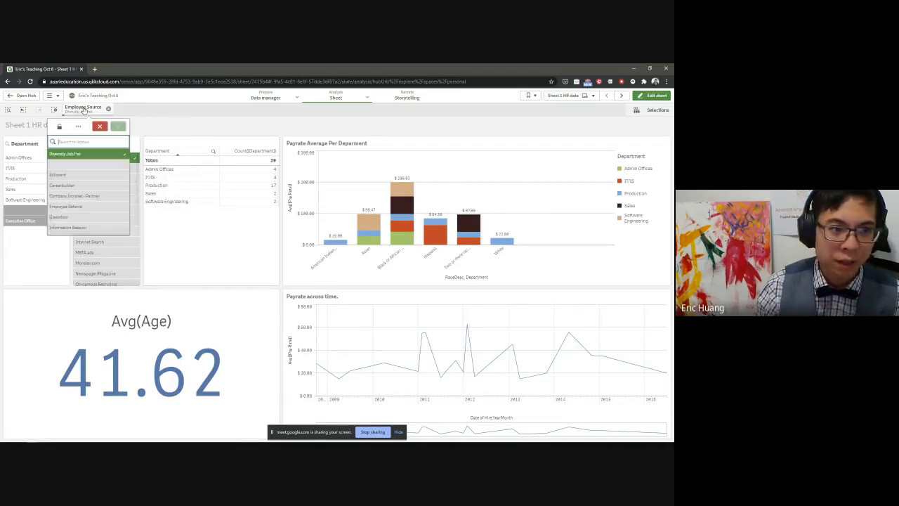
left_click(158, 123)
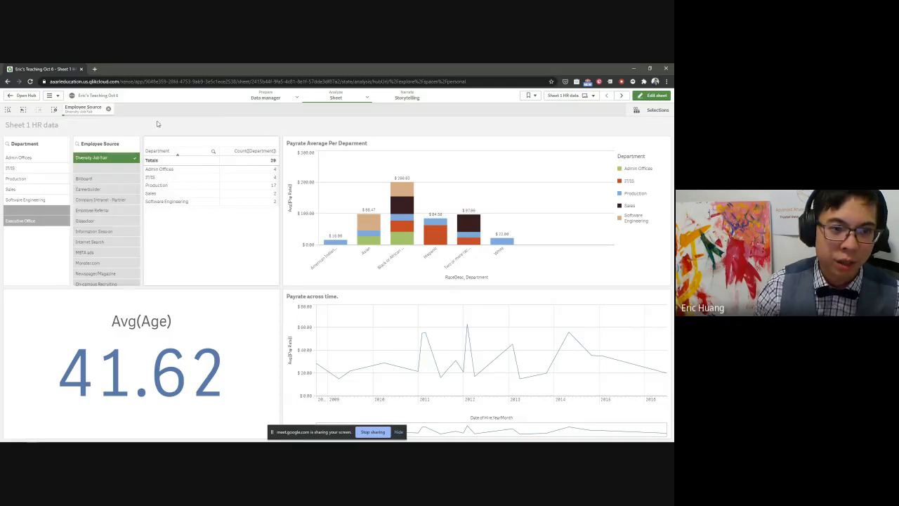
left_click(108, 109)
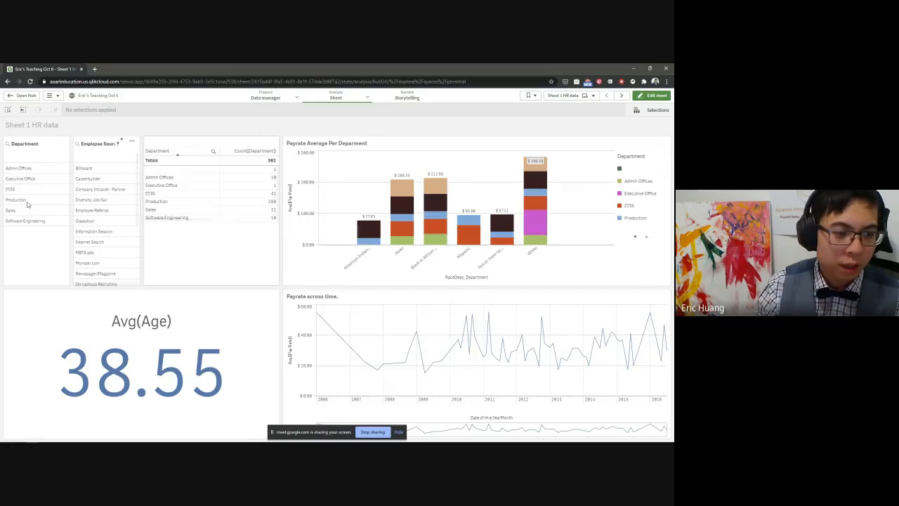
Step: Filter the sheet to the Production department and confirm the selection
left_click(27, 202)
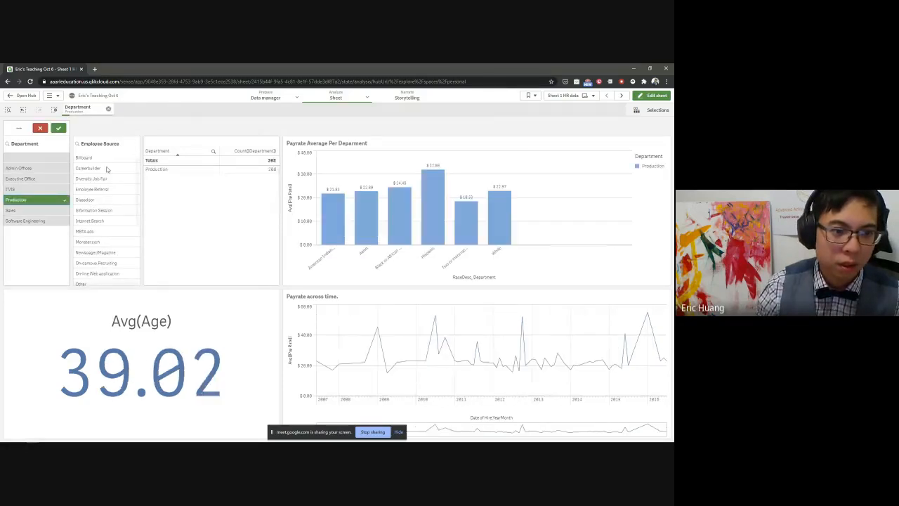
left_click(160, 307)
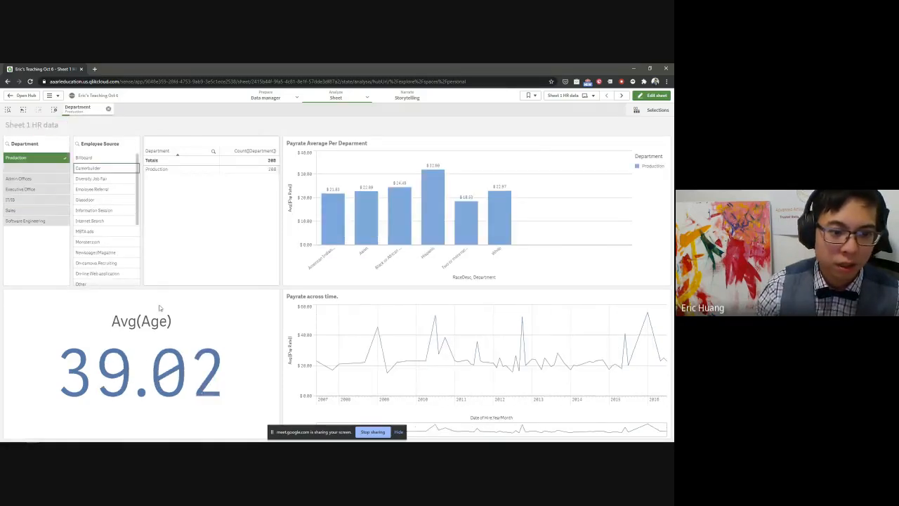
Step: Filter the sheet by the MBTA ads, Diversity Job Fair and Glassdoor employee sources and confirm the selection
left_click(97, 232)
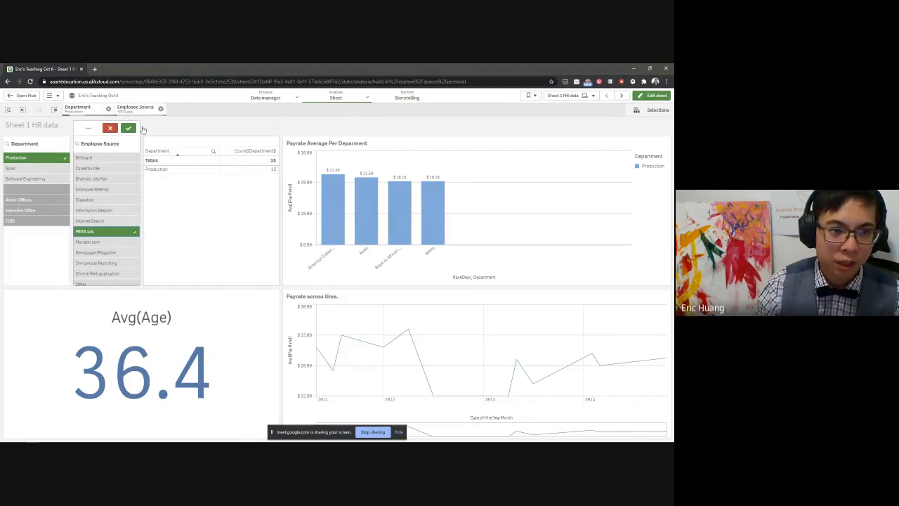
left_click(135, 116)
left_click(143, 185)
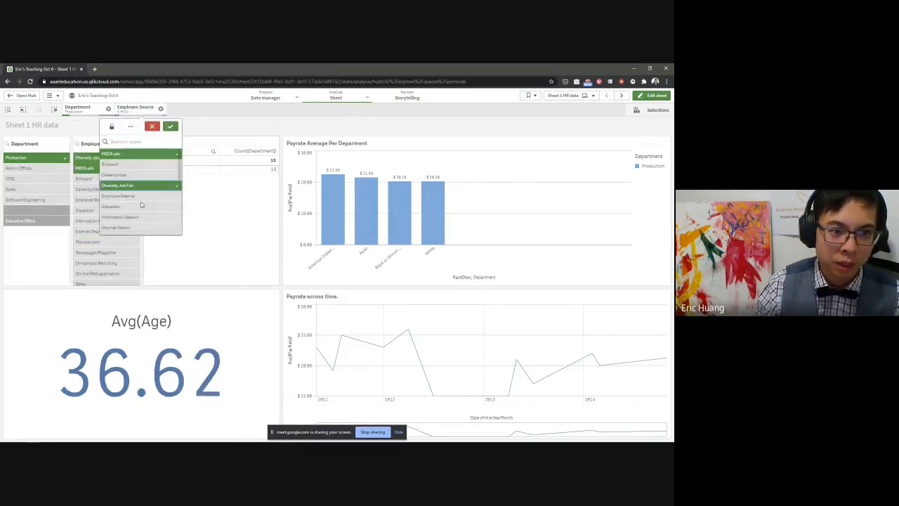
left_click(140, 206)
left_click(171, 126)
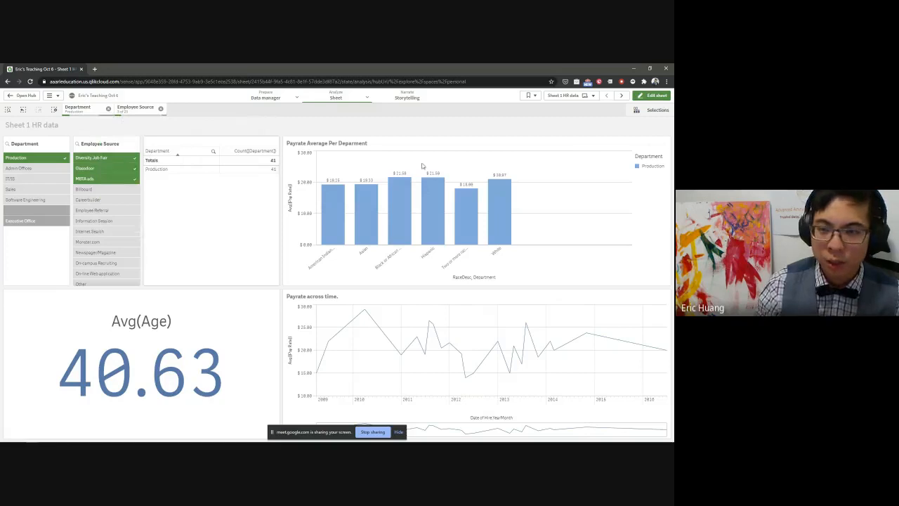
Step: Go to the Sheet 2 hr data sheet, add Employee Referral to the employee source filter, and remove MBTA ads and Diversity Job Fair
left_click(621, 94)
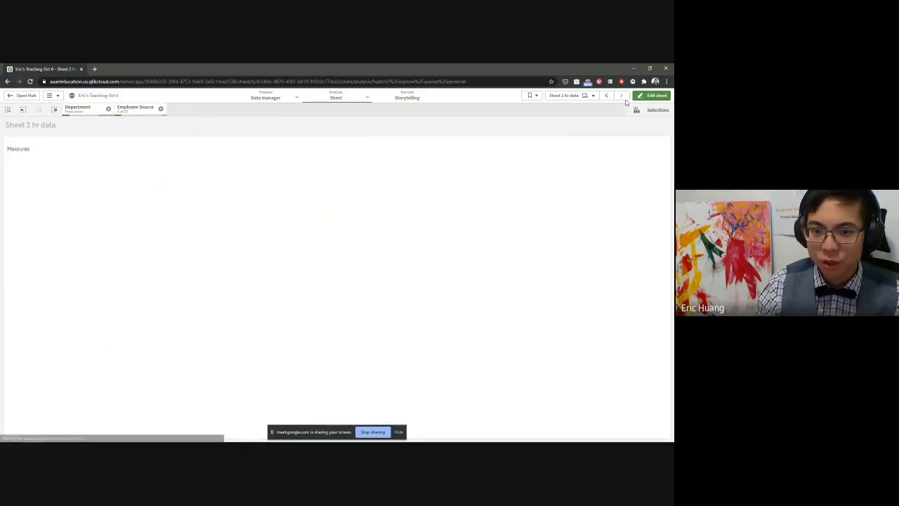
left_click(144, 108)
left_click(137, 206)
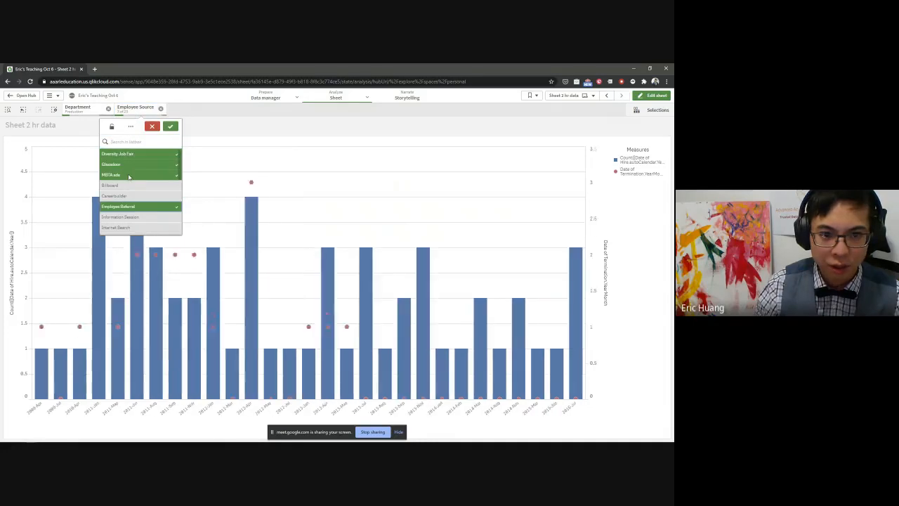
left_click(130, 175)
left_click(152, 155)
left_click(170, 126)
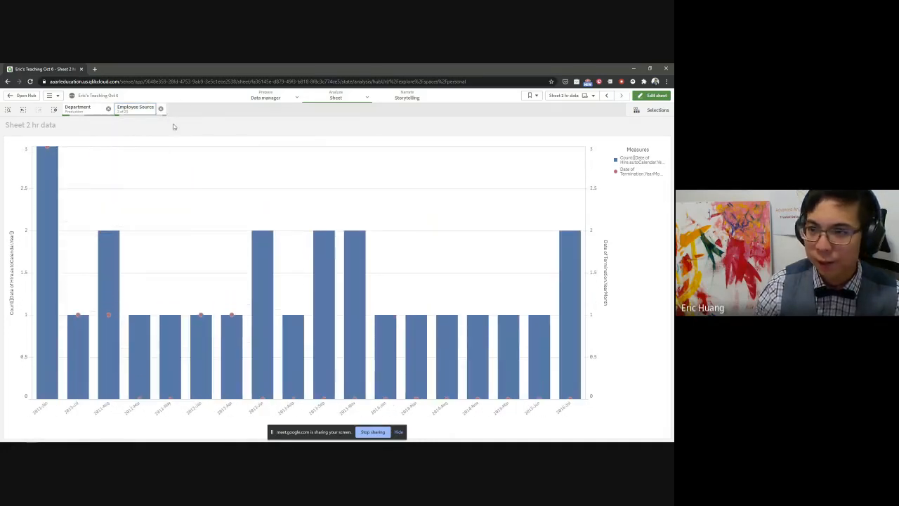
Step: Return to the Sheet 1 HR data sheet and clear the Employee Source and Department selections
key("alt+Left")
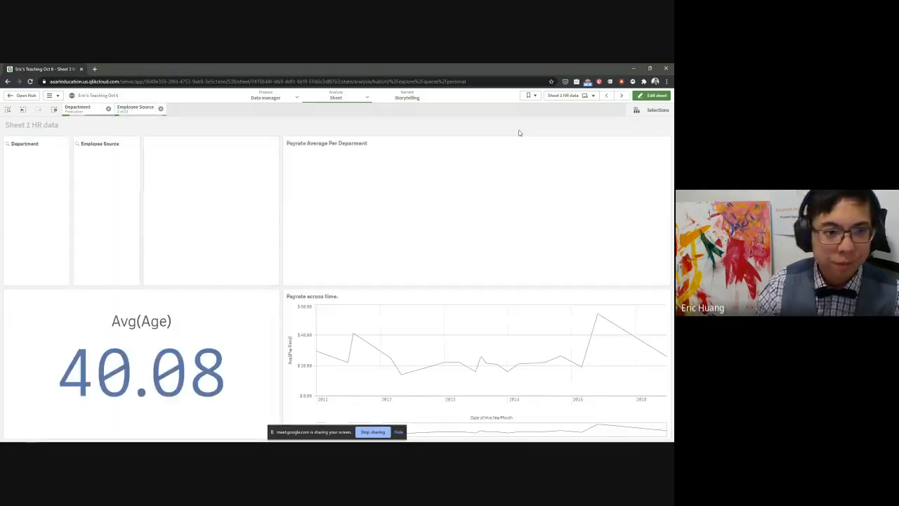
left_click(161, 109)
left_click(108, 110)
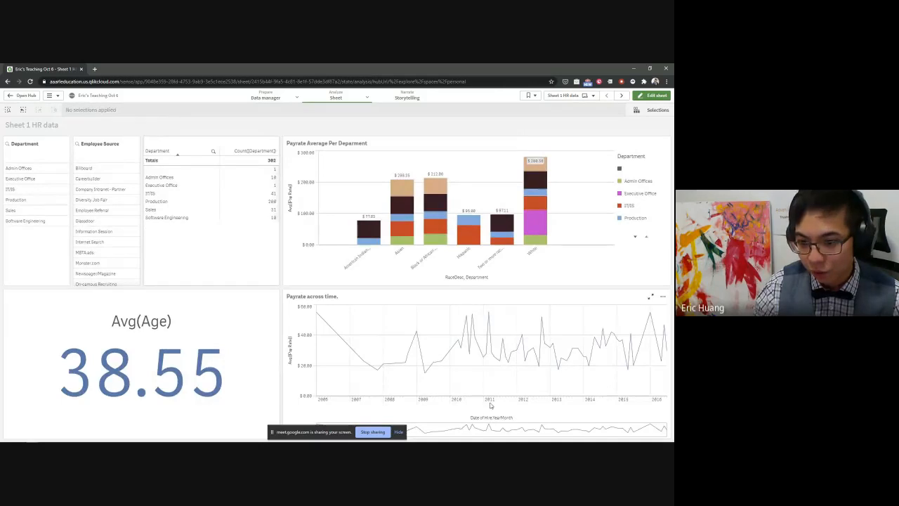
Step: Select hire dates from 2/4/2011 to 10/18/2012 on the Payrate across time chart and confirm the range
left_click_drag(486, 400, 542, 311)
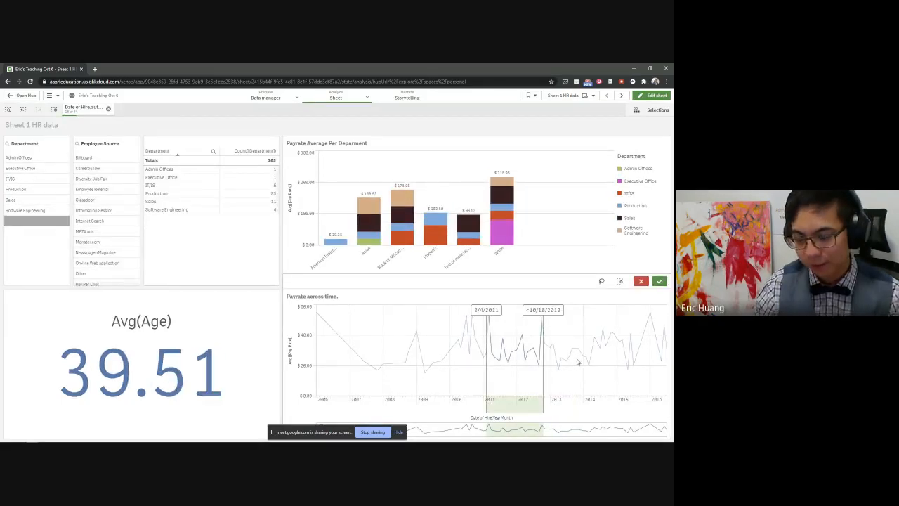
left_click(660, 280)
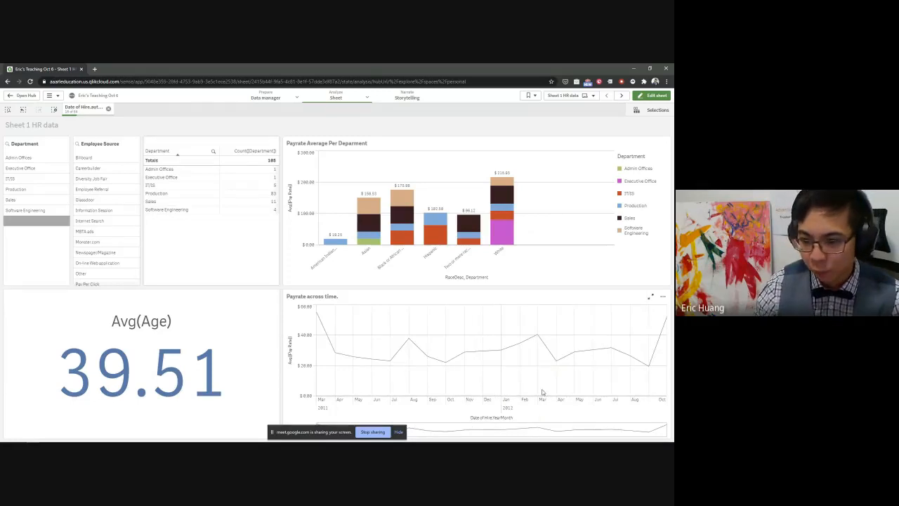
Step: Try to change the active hire date selection to months after 2014 by searching its values, and confirm it
left_click(84, 109)
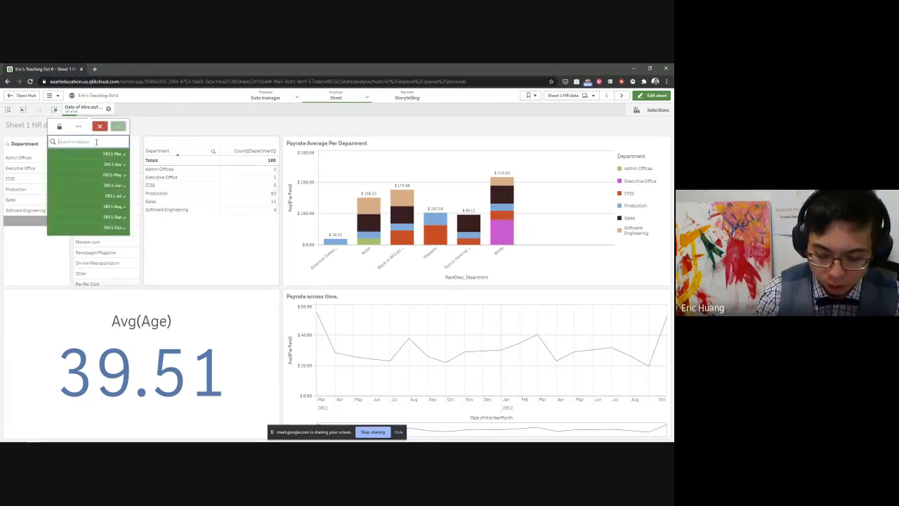
type("201")
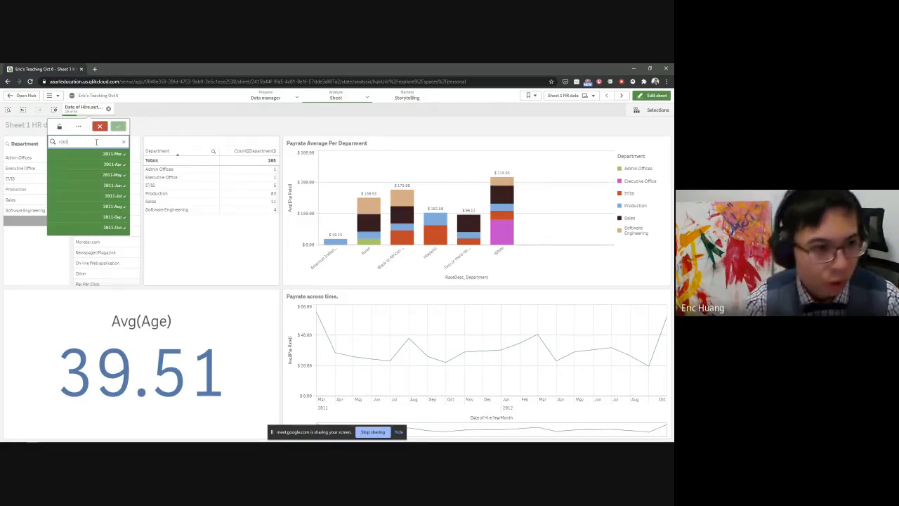
type("2014")
key("Return")
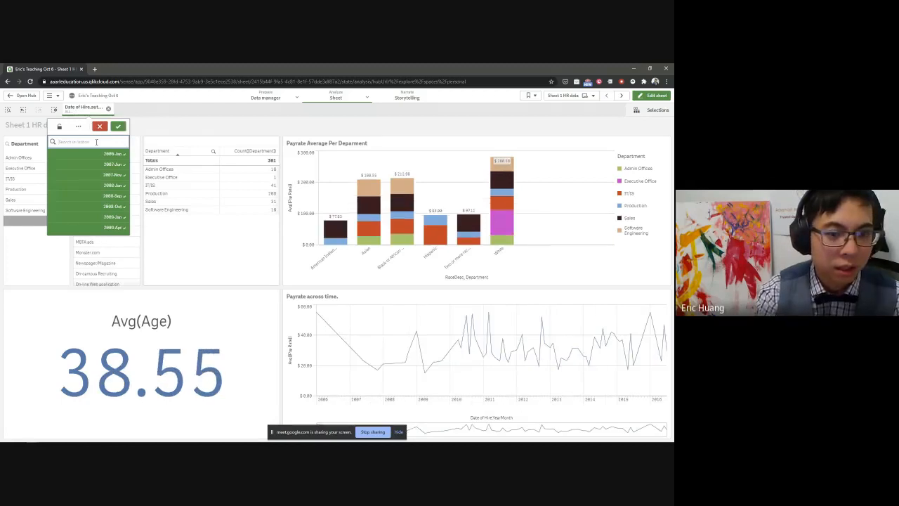
left_click(118, 126)
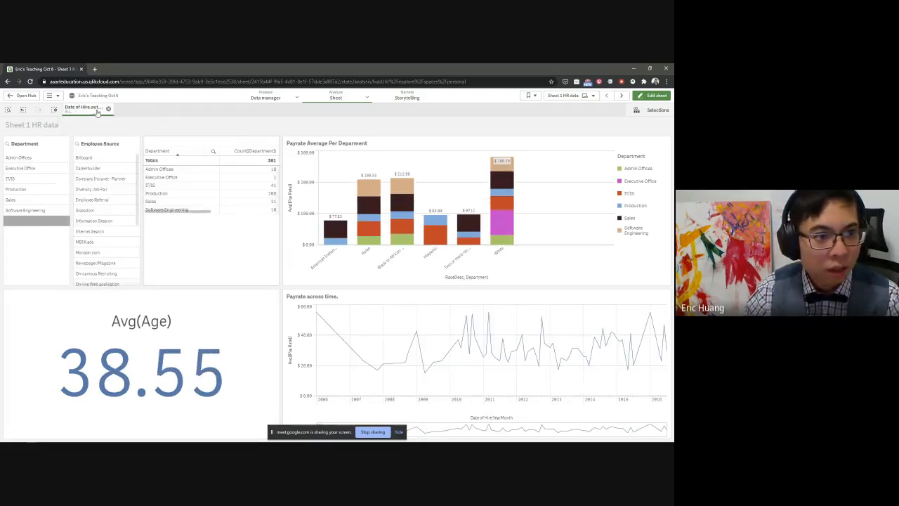
Step: Repeat the hire date search with >2014, look through the selected months, and clear the hire date filter
left_click(94, 110)
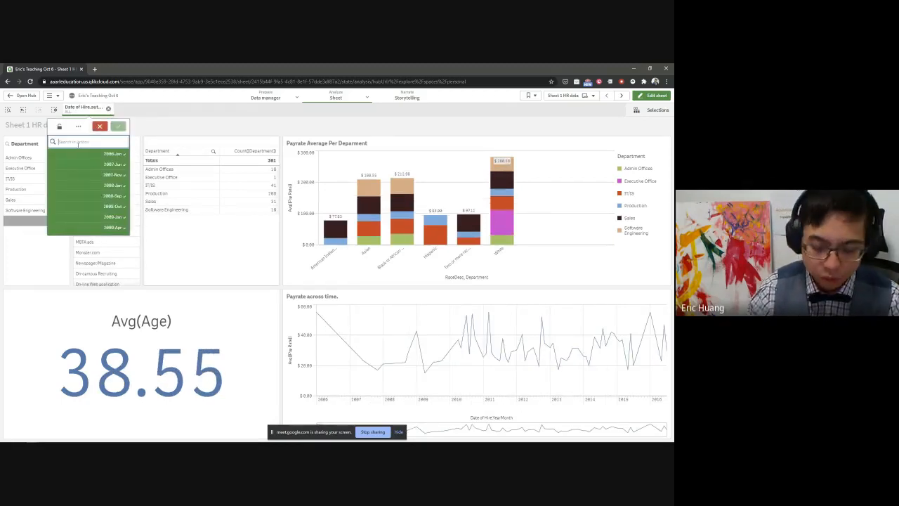
type(">2014")
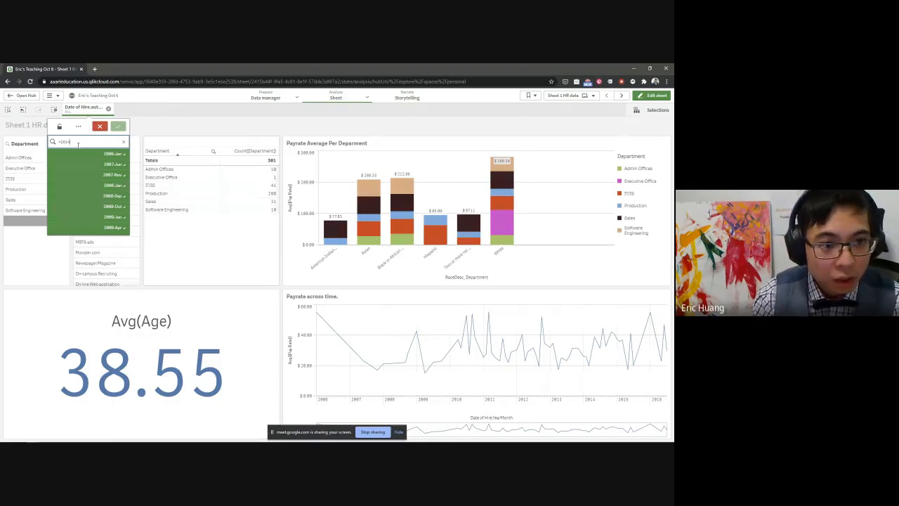
key("Return")
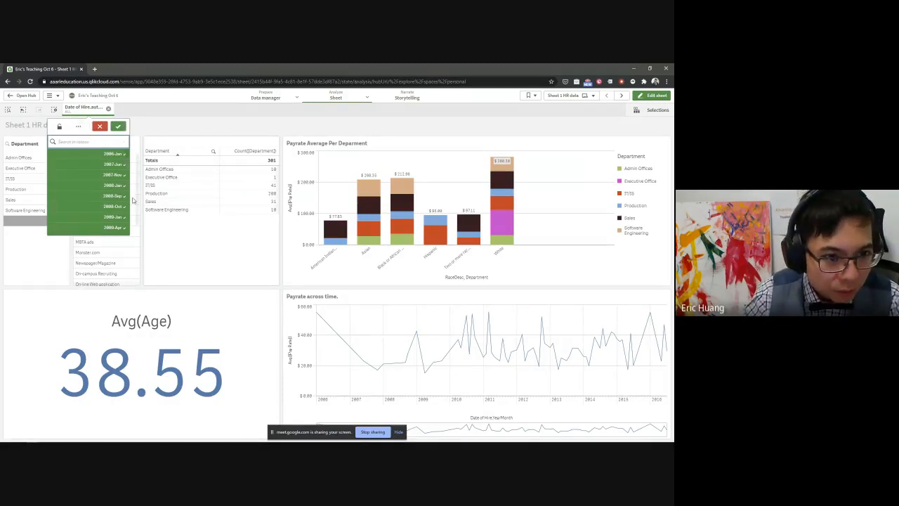
scroll(110, 211, "down", 10)
scroll(110, 215, "up", 10)
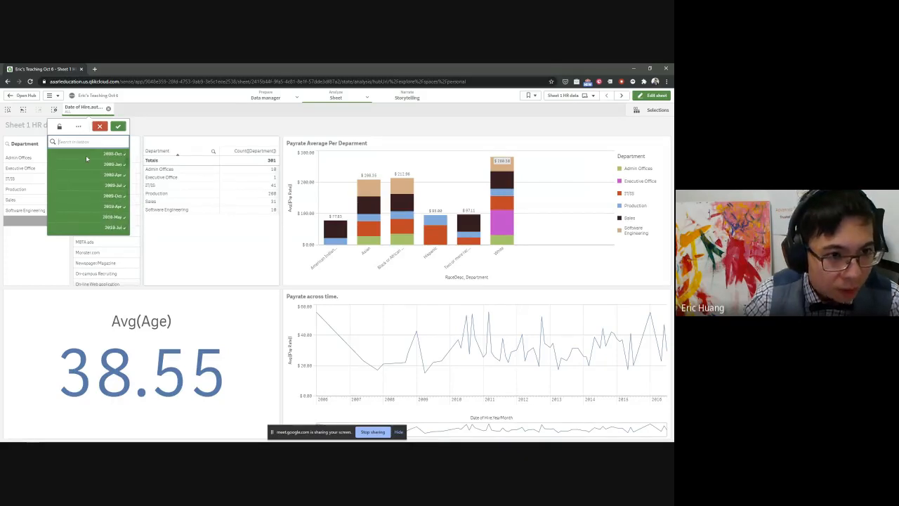
left_click(99, 126)
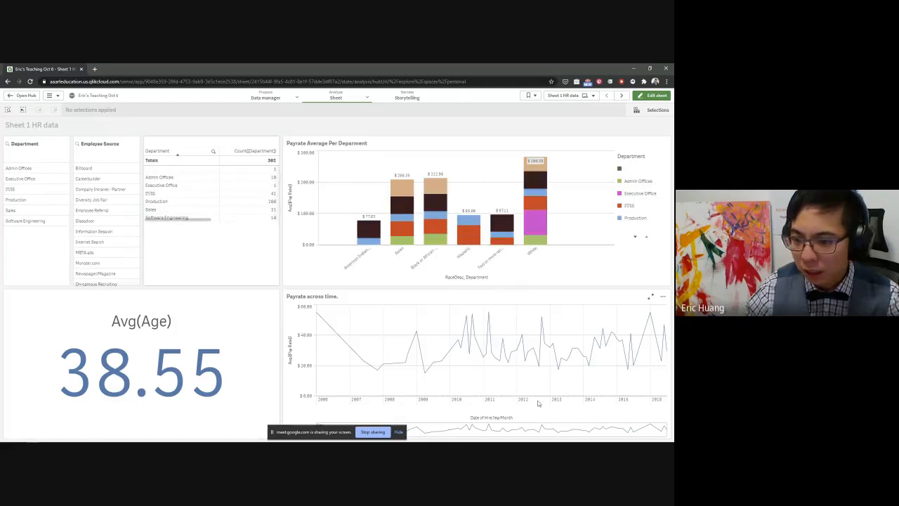
Step: Select 2007 on the Payrate across time chart and extend the range's end to 1/4/2009
left_click(351, 404)
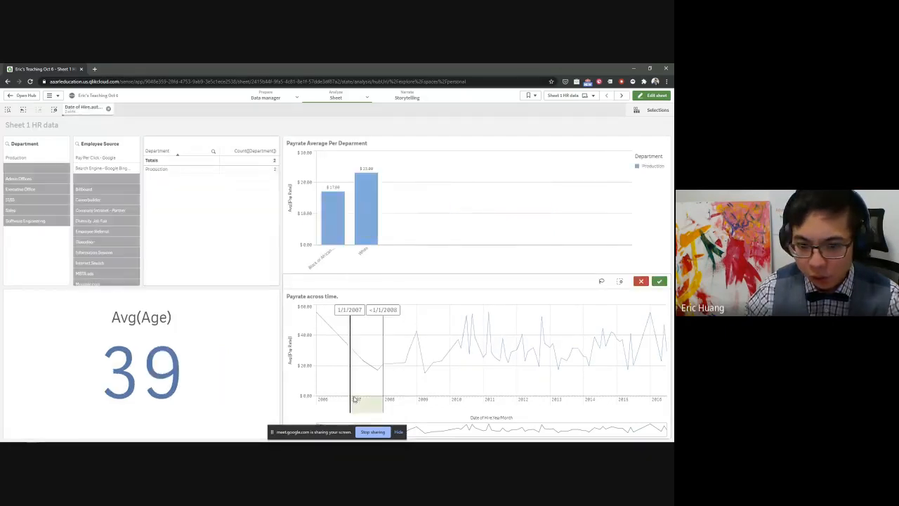
left_click_drag(391, 309, 417, 319)
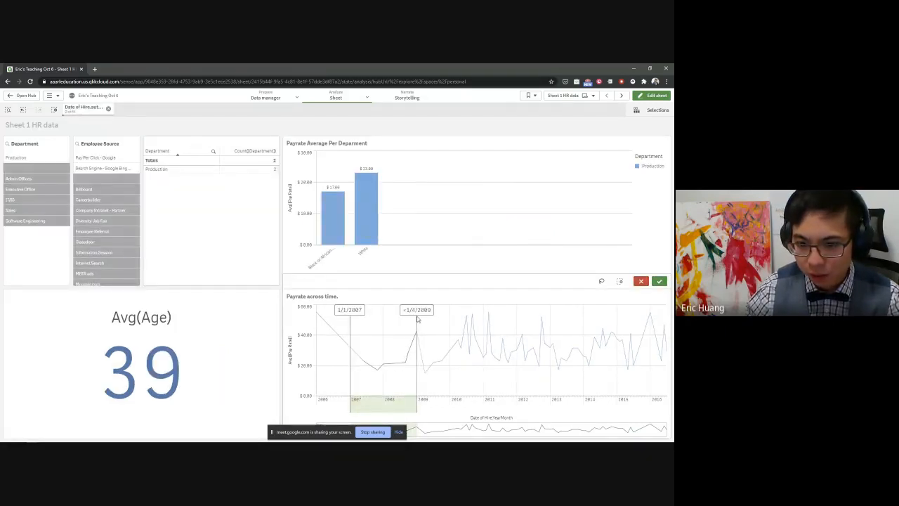
Step: Switch to the PowerPoint presentation and view the Press DONE and The search and selection slides
key("alt+Tab")
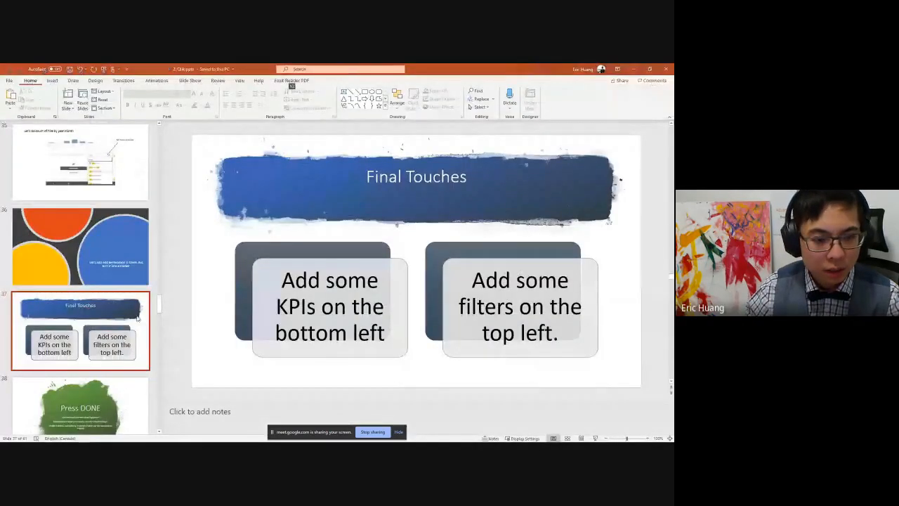
scroll(138, 317, "down", 3)
left_click(94, 254)
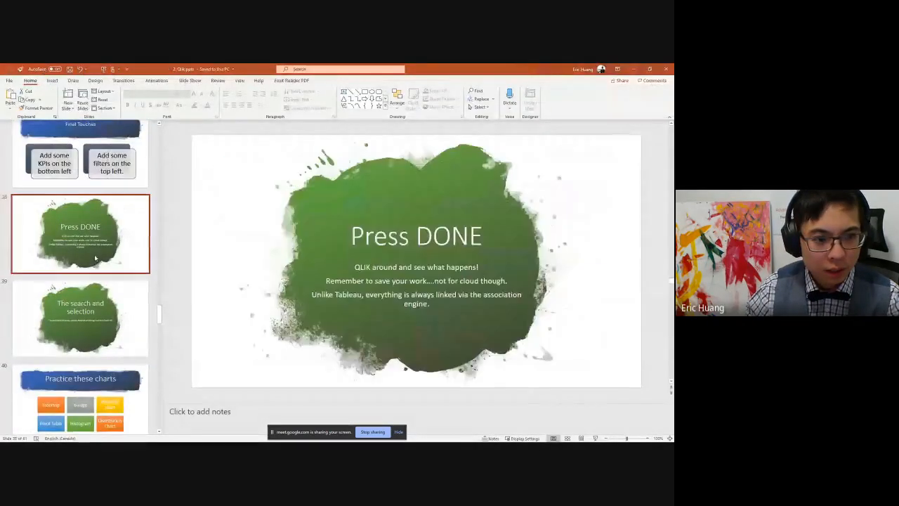
left_click(76, 314)
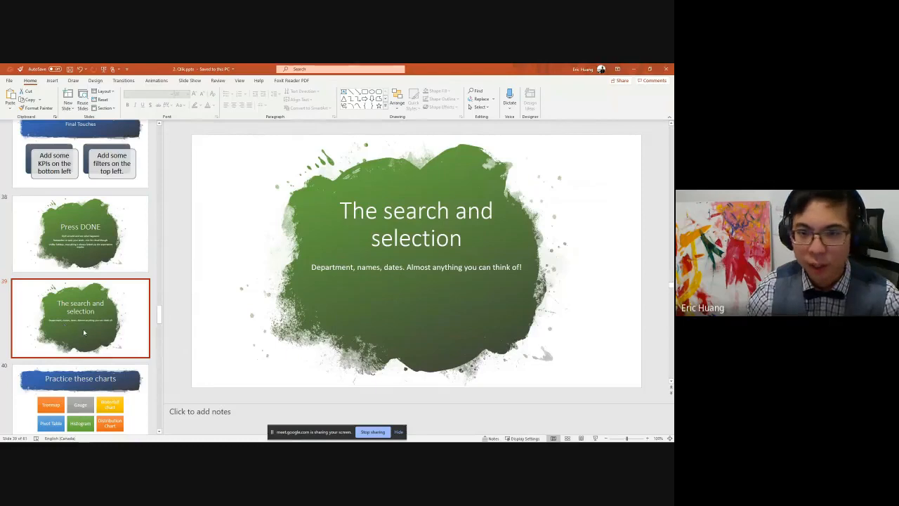
Step: Switch back to Qlik Sense, filter the Date of Hire field by >01/01/2014 in the selections tool, and return to the sheet
key("alt+Tab")
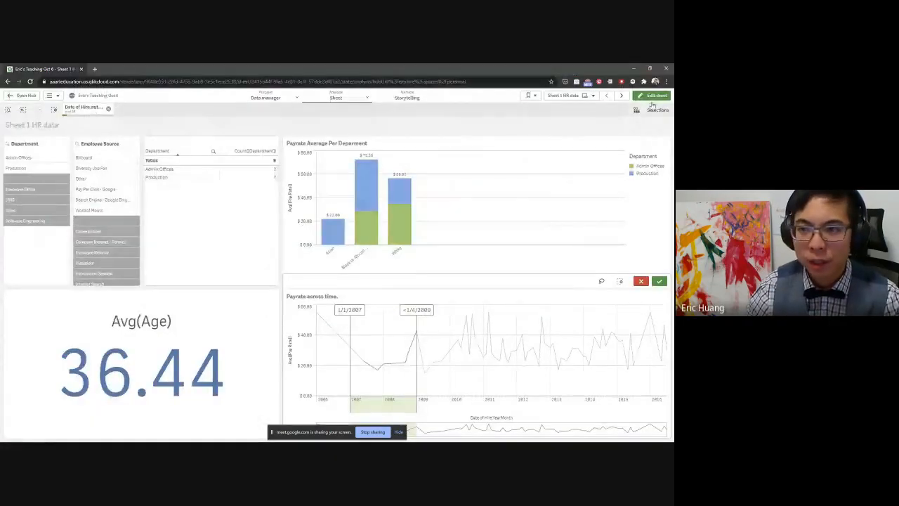
left_click(654, 109)
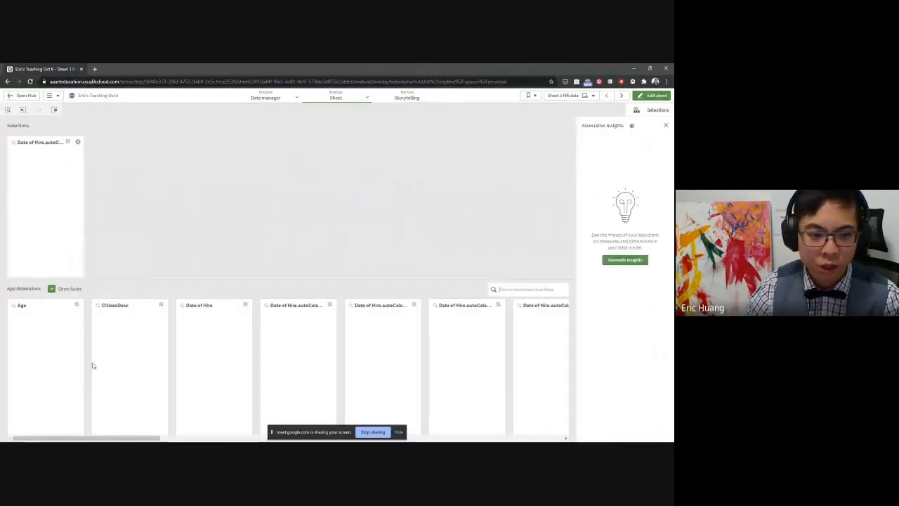
left_click_drag(138, 439, 105, 402)
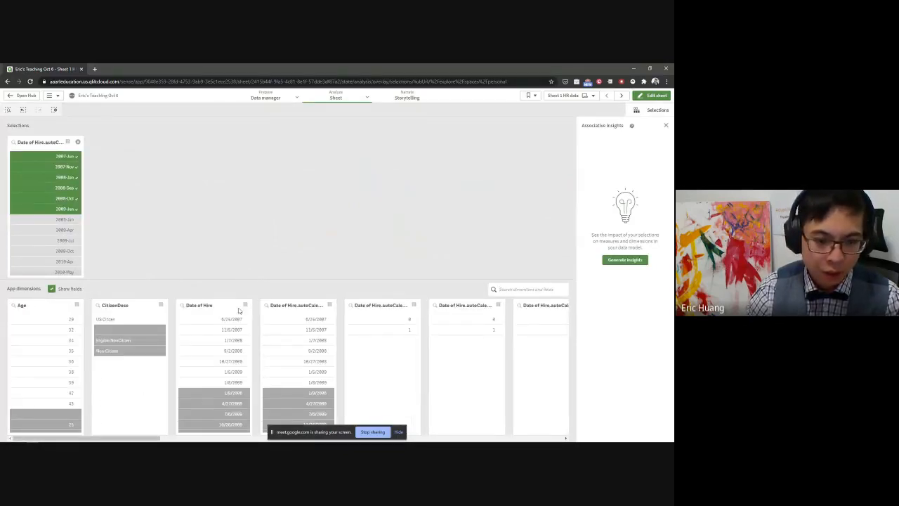
scroll(227, 372, "down", 3)
scroll(224, 351, "up", 3)
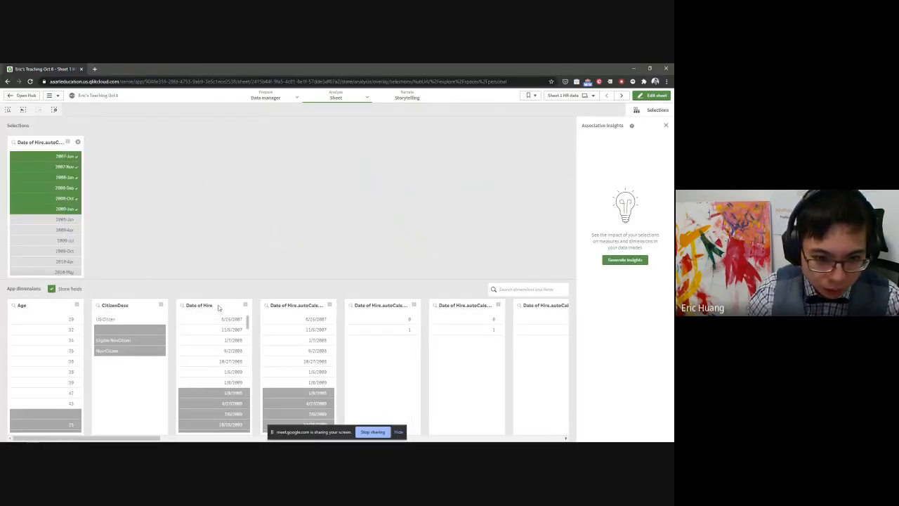
left_click(199, 304)
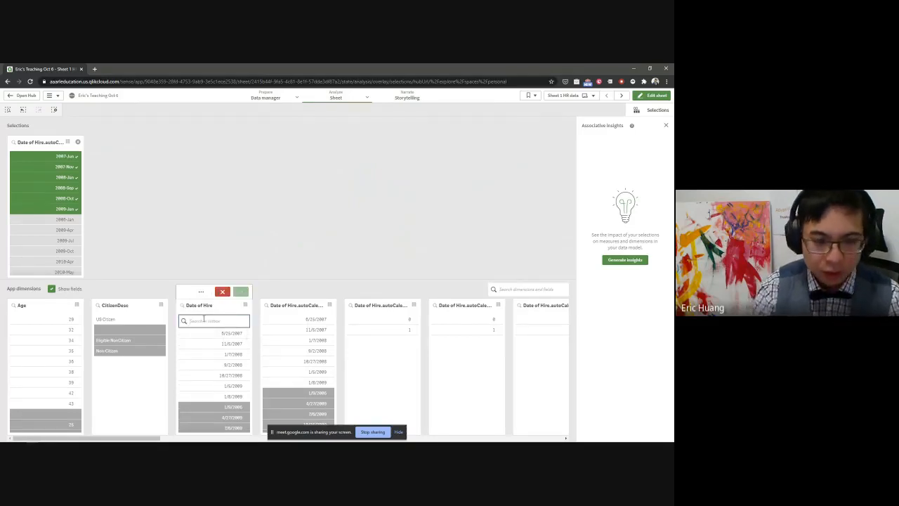
type(">01/01/2014")
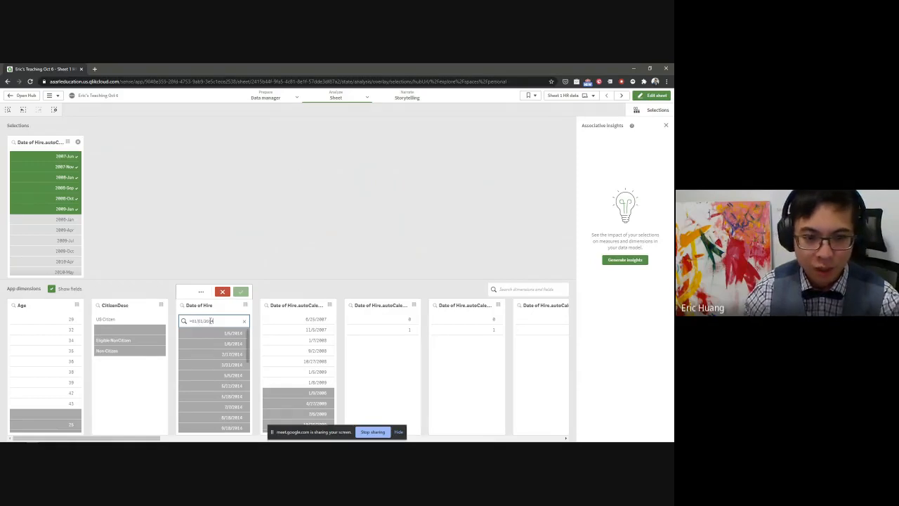
key("Return")
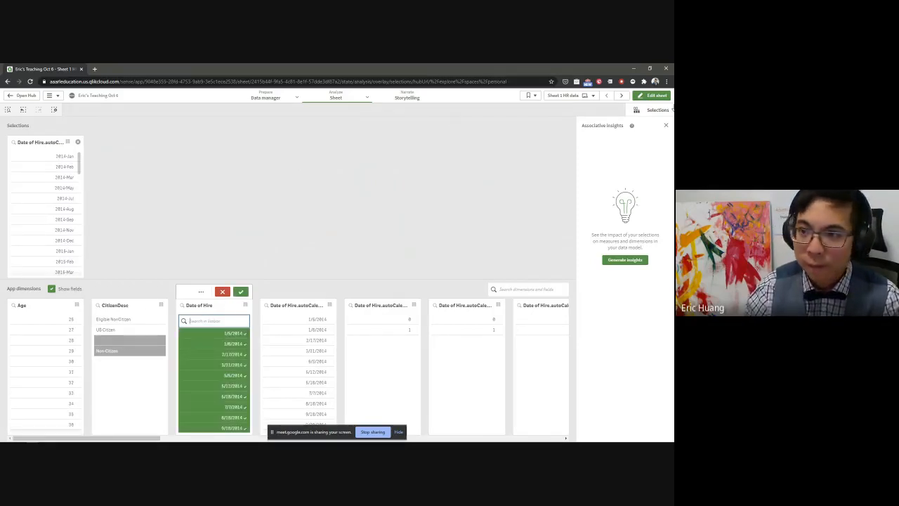
left_click(657, 110)
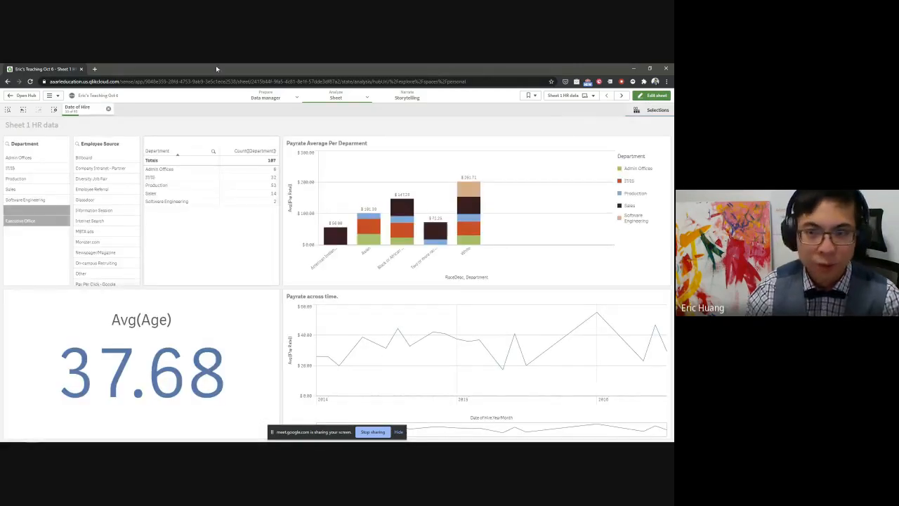
Step: Browse the other field lists in the selections tool, and switch to the Practice these charts slide in PowerPoint
left_click(657, 109)
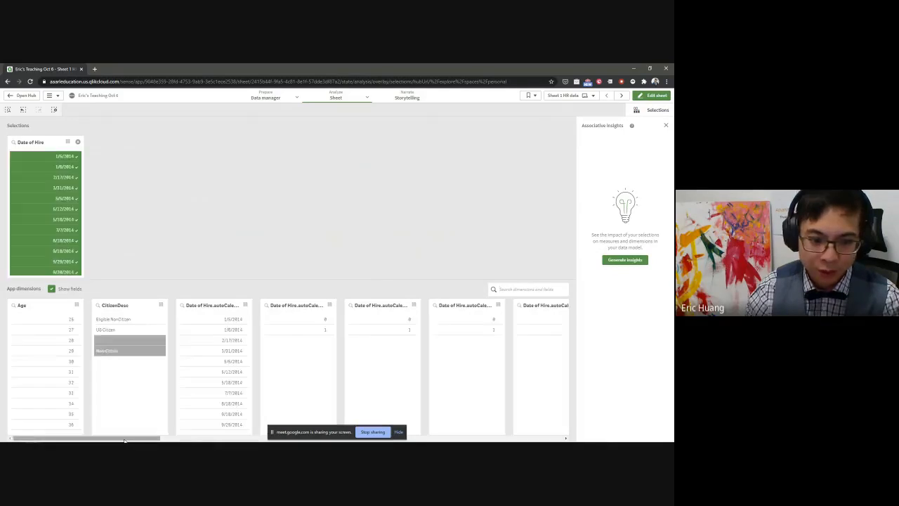
left_click_drag(124, 440, 413, 438)
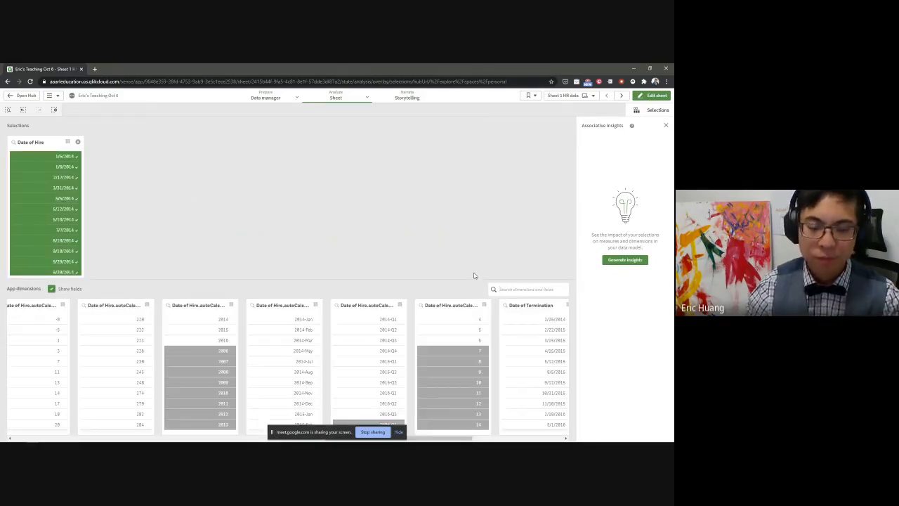
key("alt+Tab")
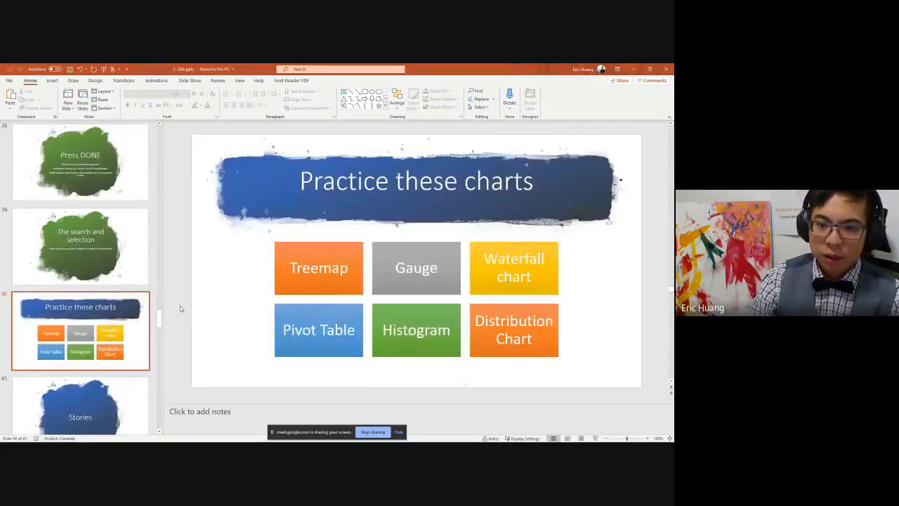
Step: View the Stories slide, switch back to Qlik Sense, and return from the selections tool to the sheet
key("Down")
key("Down")
key("Up")
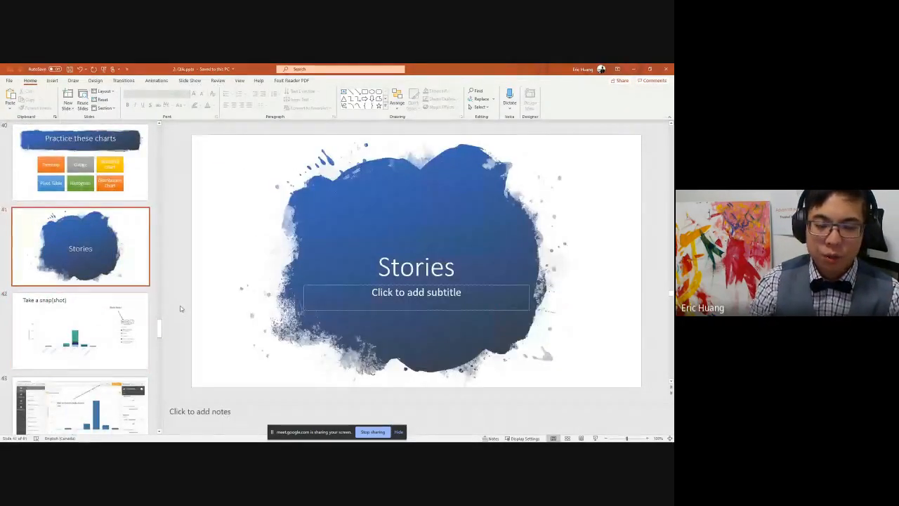
key("alt+Tab")
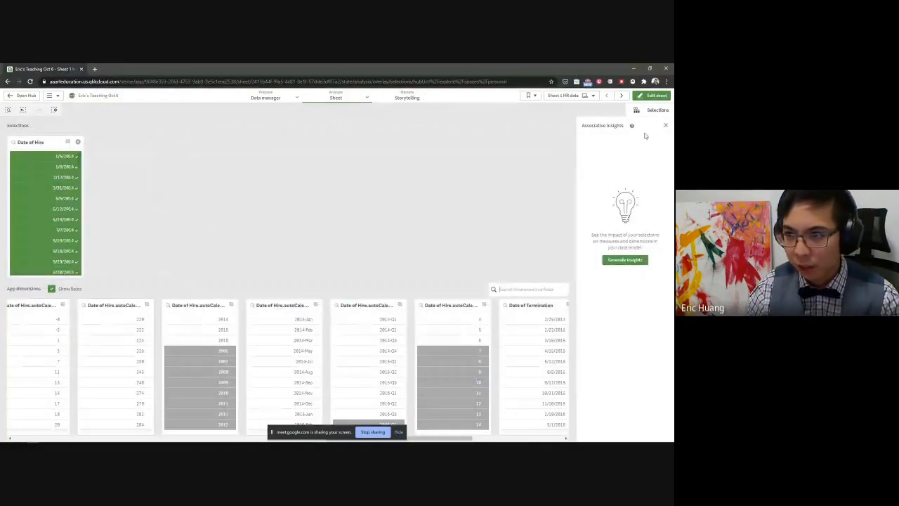
left_click(657, 111)
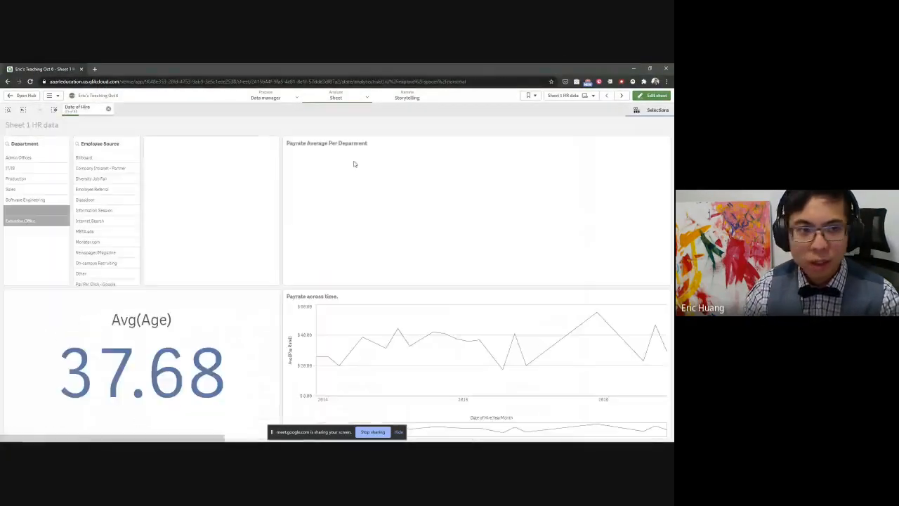
Step: Look at the bookmarks list of the app and close it again
left_click(529, 95)
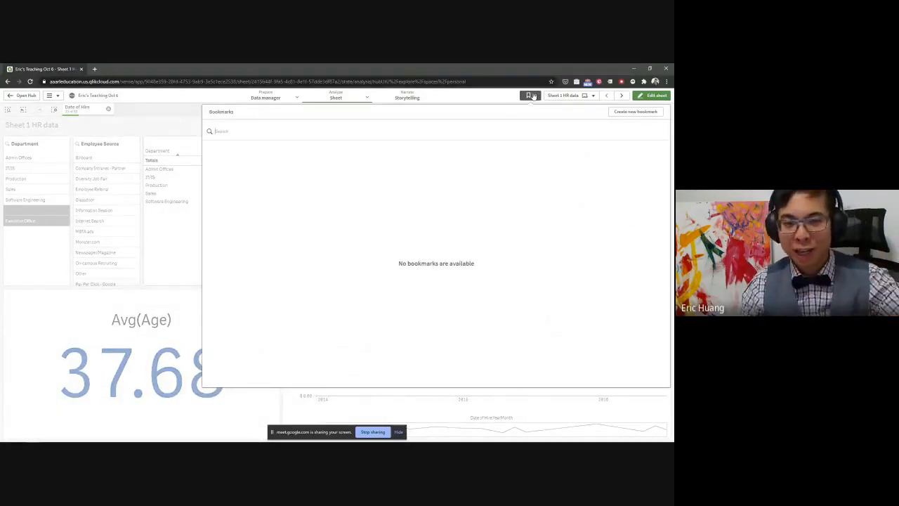
left_click(532, 96)
left_click(528, 97)
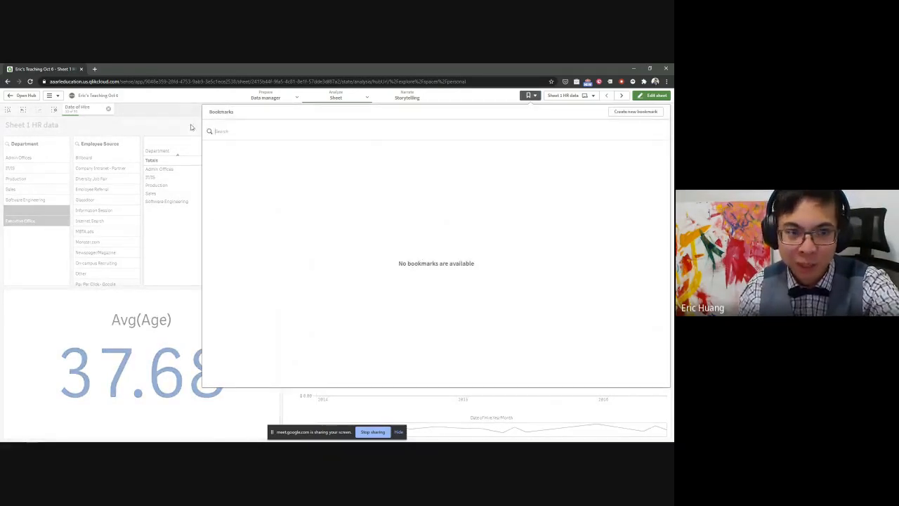
left_click(158, 125)
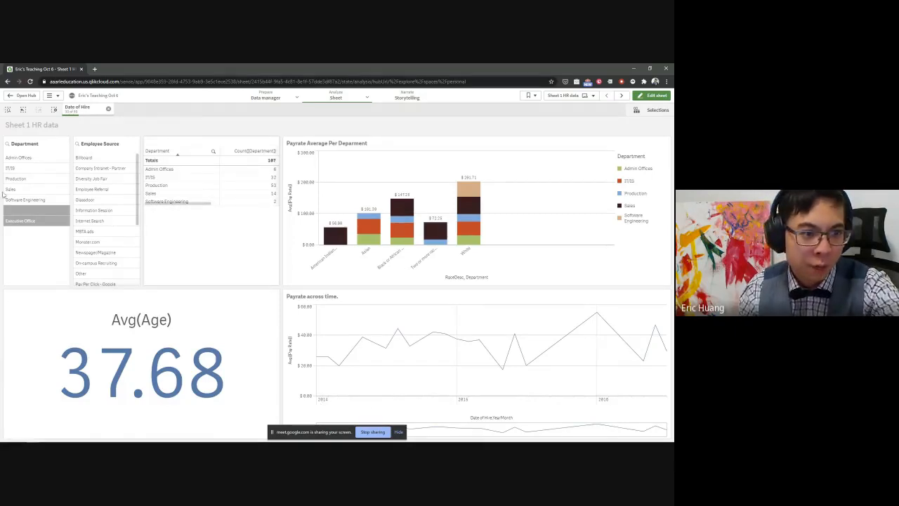
Step: Filter the sheet to the Production department and the Monster.com employee source
left_click(18, 179)
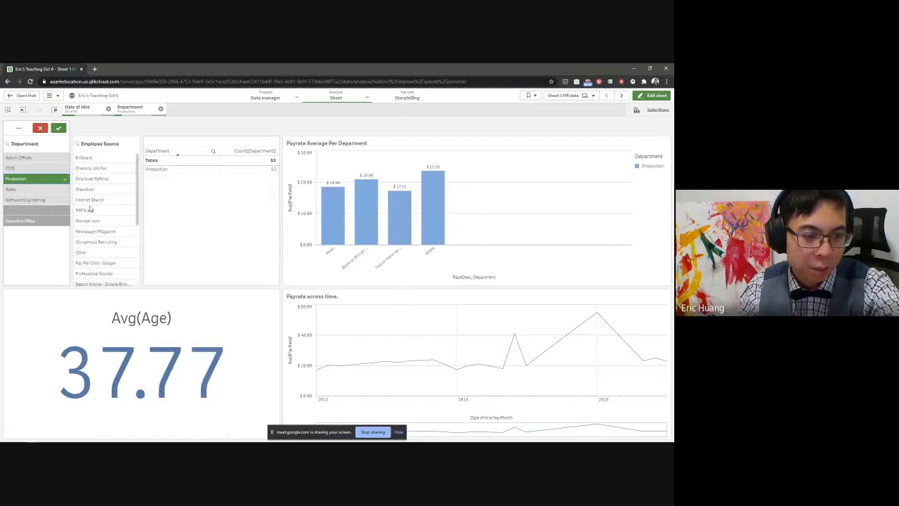
left_click(77, 225)
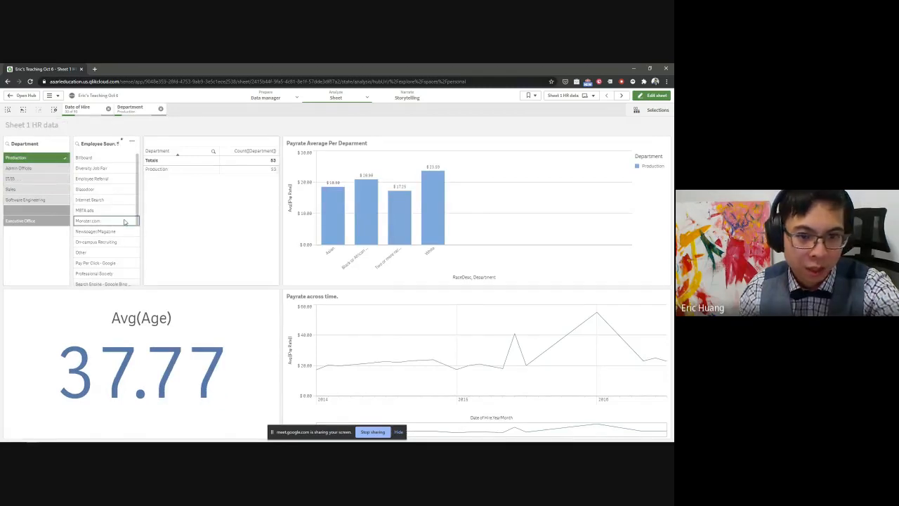
left_click(119, 222)
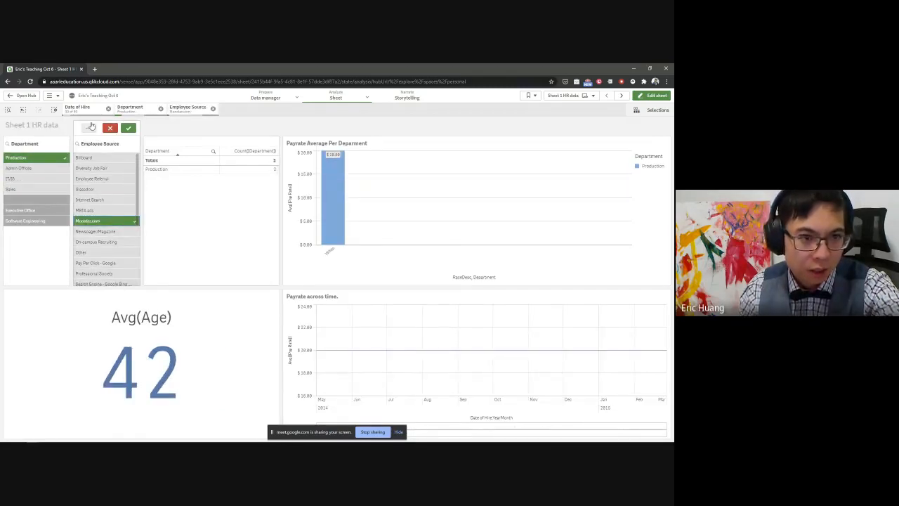
Step: Save the current selections as a bookmark titled Bookmark 123, keeping the sheet location saved and the layout unsaved
left_click(530, 95)
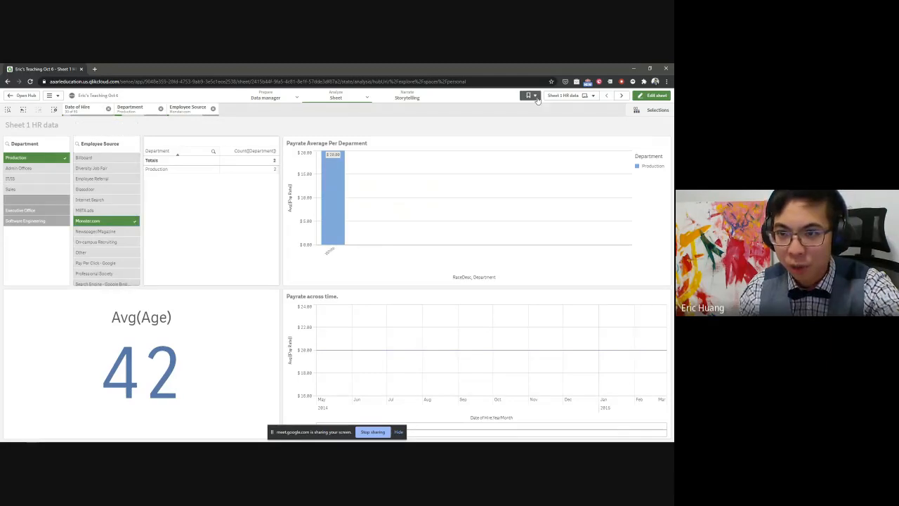
left_click(635, 111)
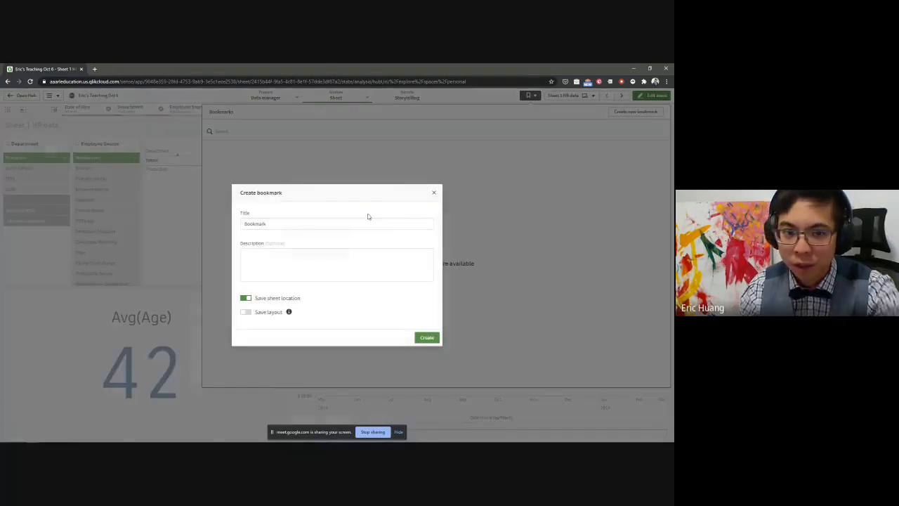
double_click(278, 225)
left_click(278, 225)
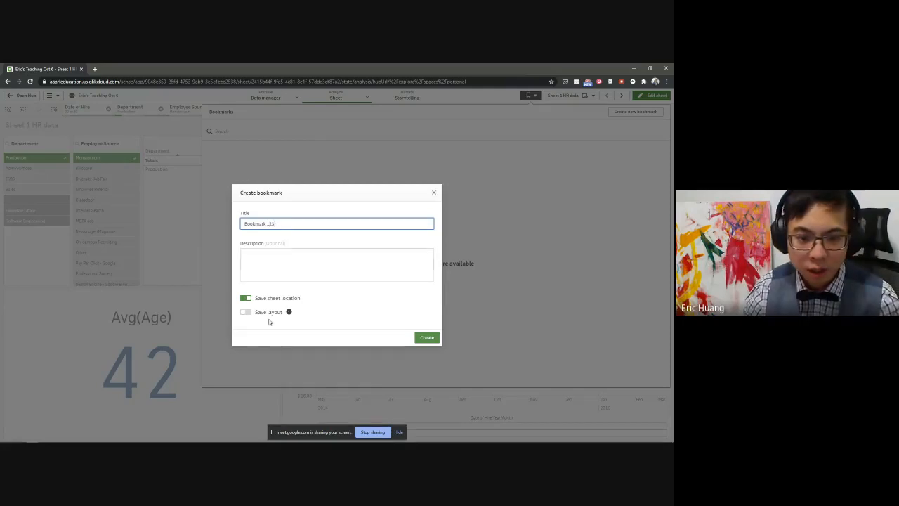
left_click(426, 338)
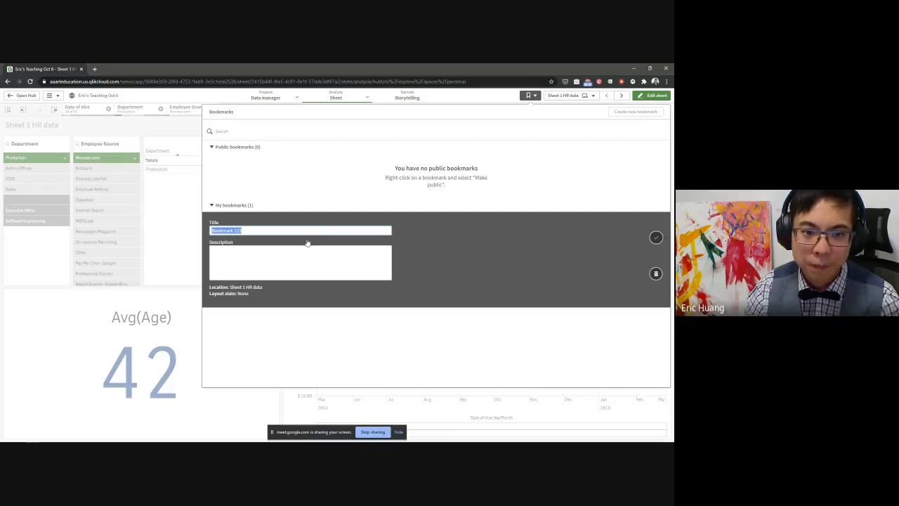
Step: Finish editing the new bookmark and examine the set expression in its details
left_click(656, 237)
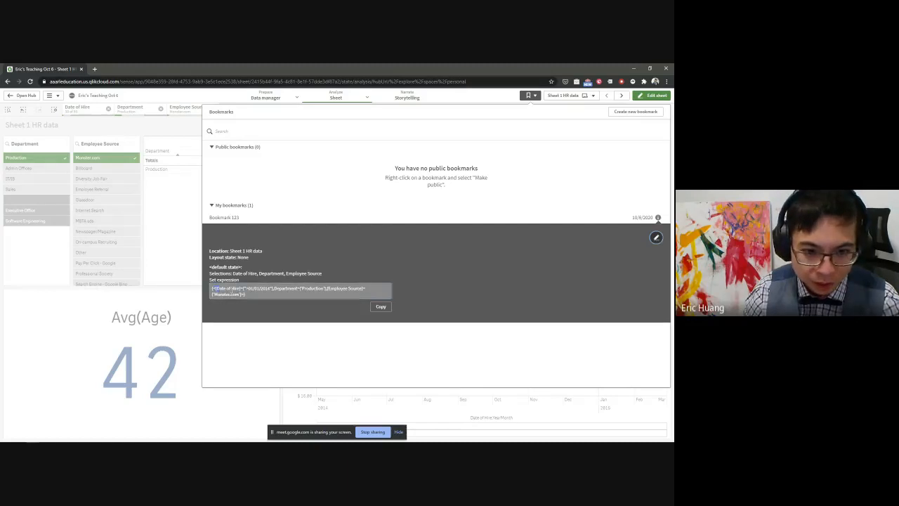
left_click_drag(212, 288, 316, 289)
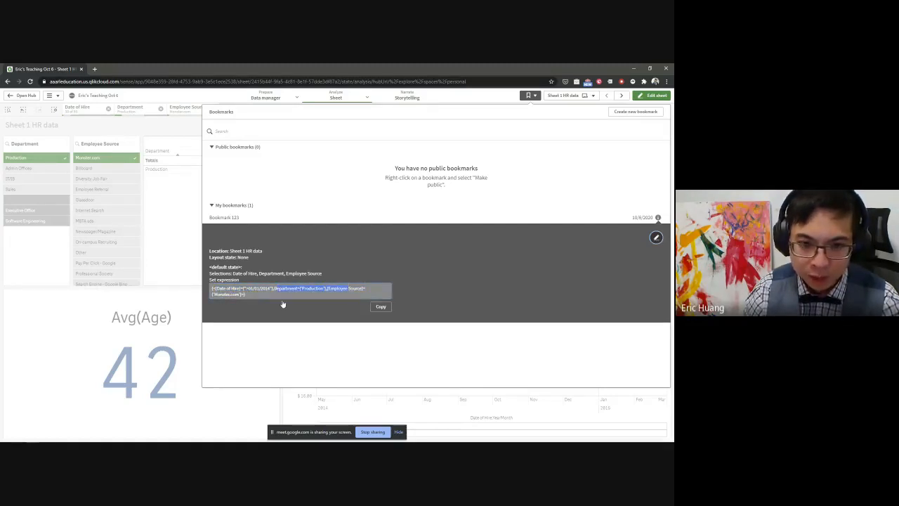
left_click(531, 96)
Step: Clear the Date of Hire, Department and Employee Source selections, and reapply them with Bookmark 123
left_click(108, 108)
left_click(109, 109)
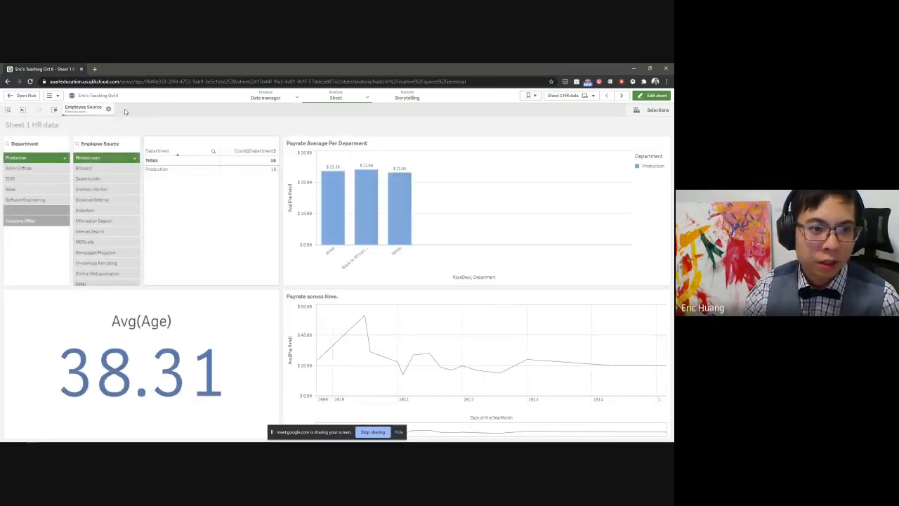
left_click(109, 109)
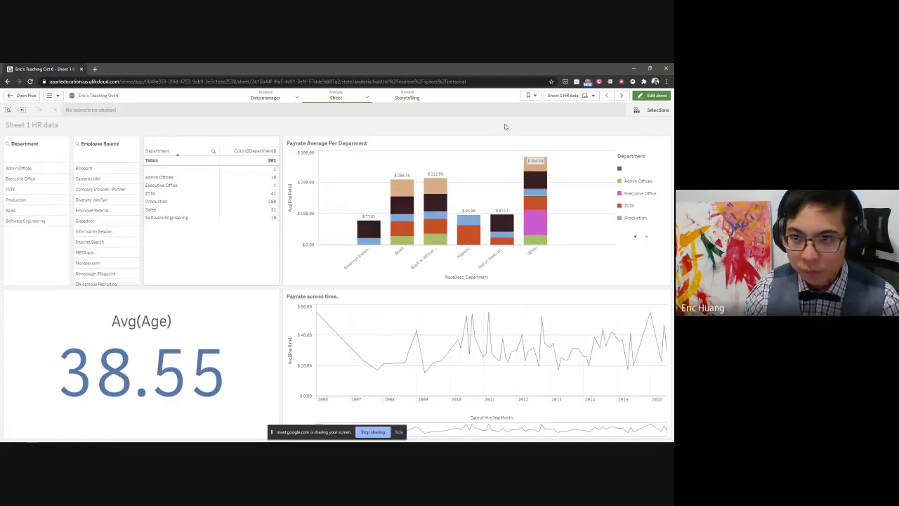
left_click(529, 96)
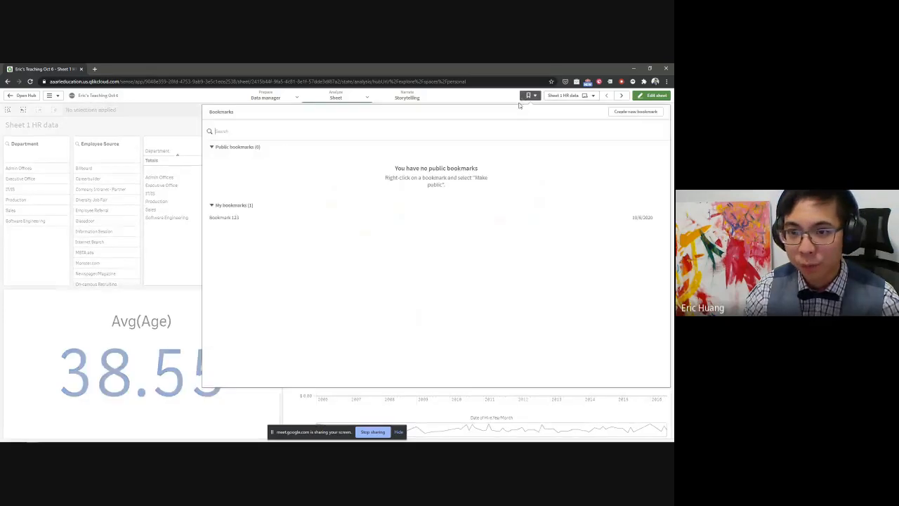
left_click(246, 220)
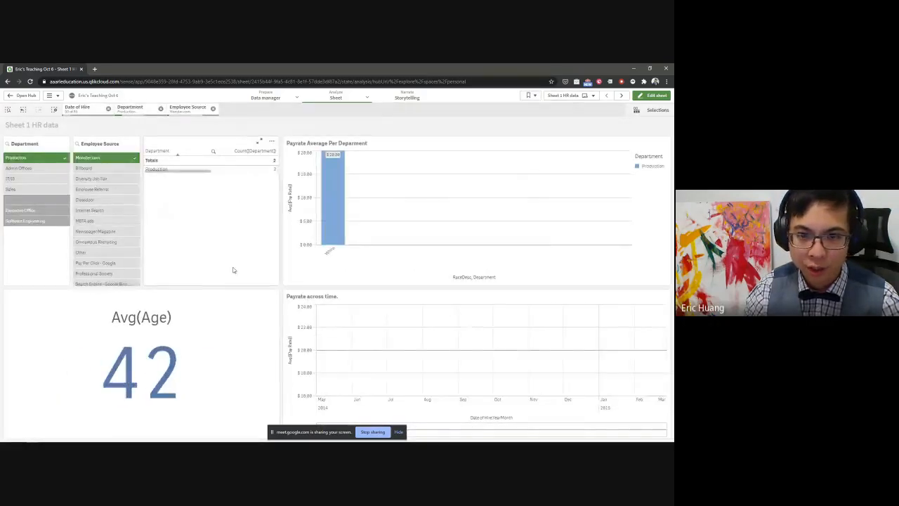
Step: Check the options available for Bookmark 123 in the bookmarks list and close the list
left_click(529, 95)
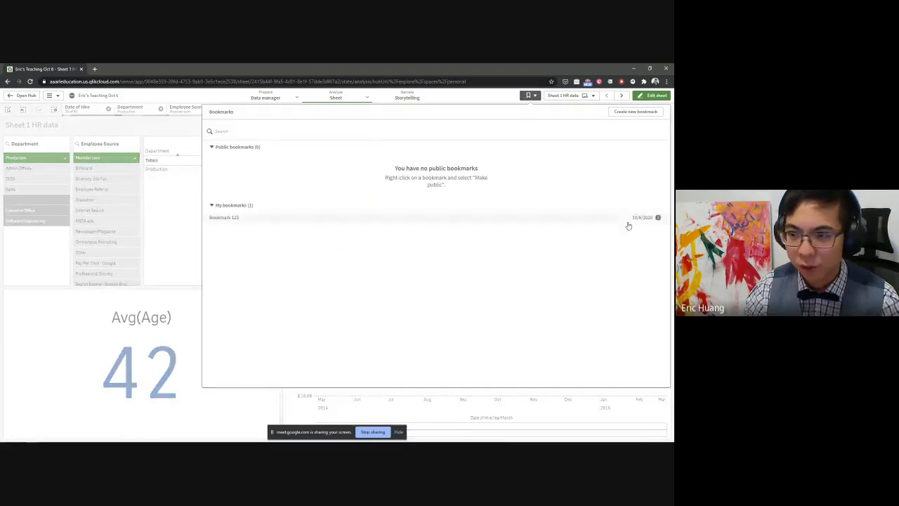
right_click(268, 221)
left_click(251, 295)
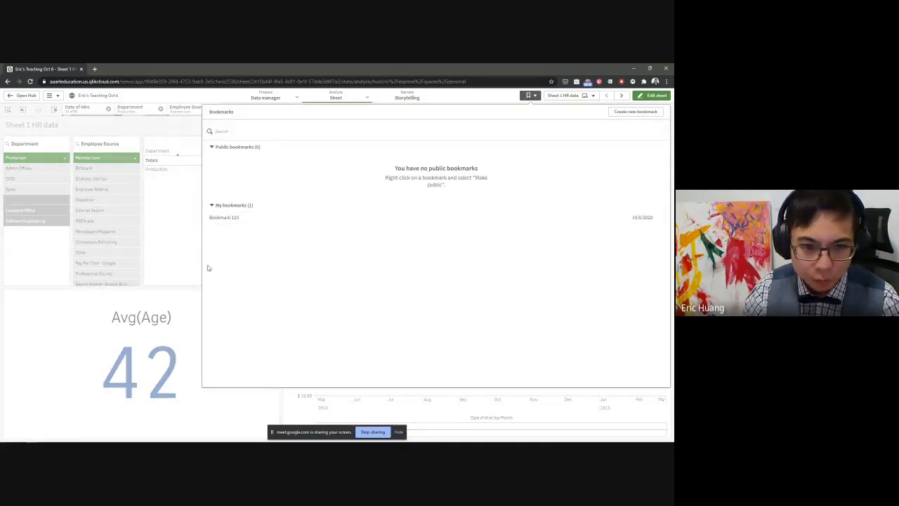
left_click(176, 132)
Step: Remove the Employee Source, Department and Date of Hire selections from the sheet
left_click(212, 109)
left_click(161, 109)
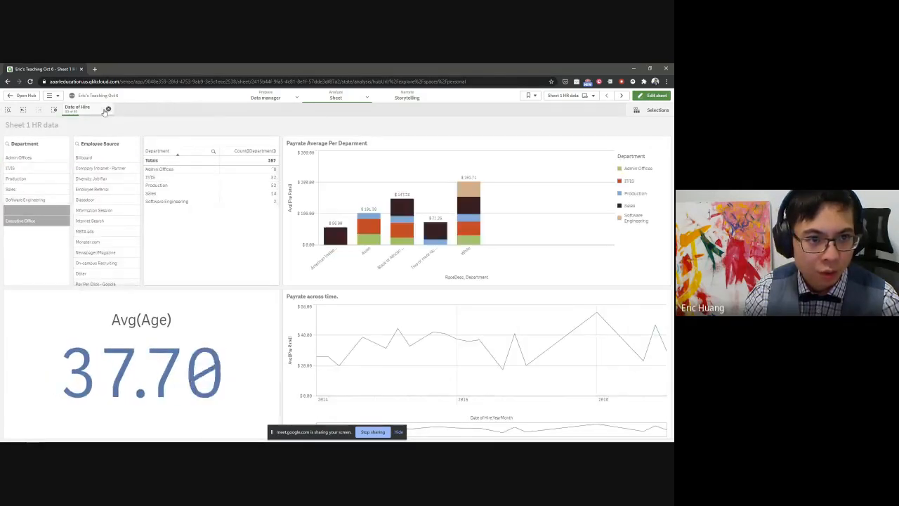
left_click(107, 109)
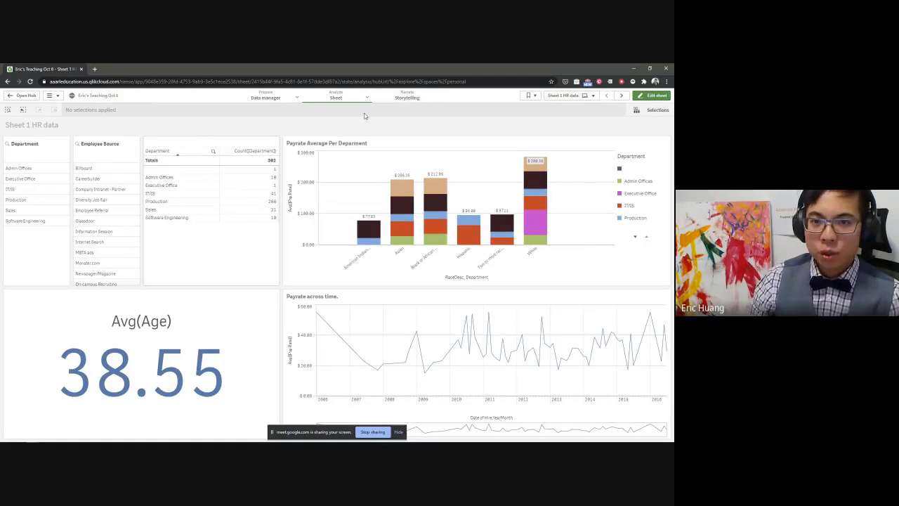
Step: Go to storytelling, open My new story, and add a text object reading "Slides #1" to the first slide
left_click(395, 98)
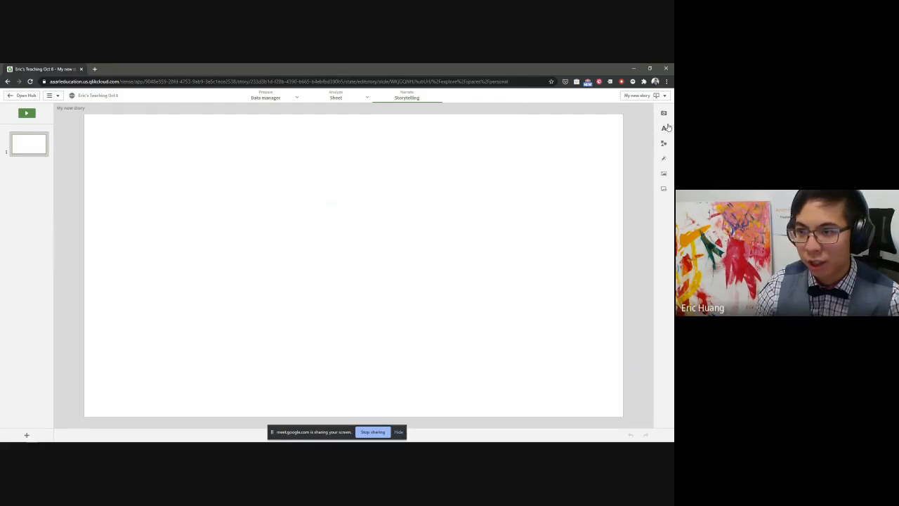
mouse_move(665, 128)
left_click_drag(620, 129, 345, 270)
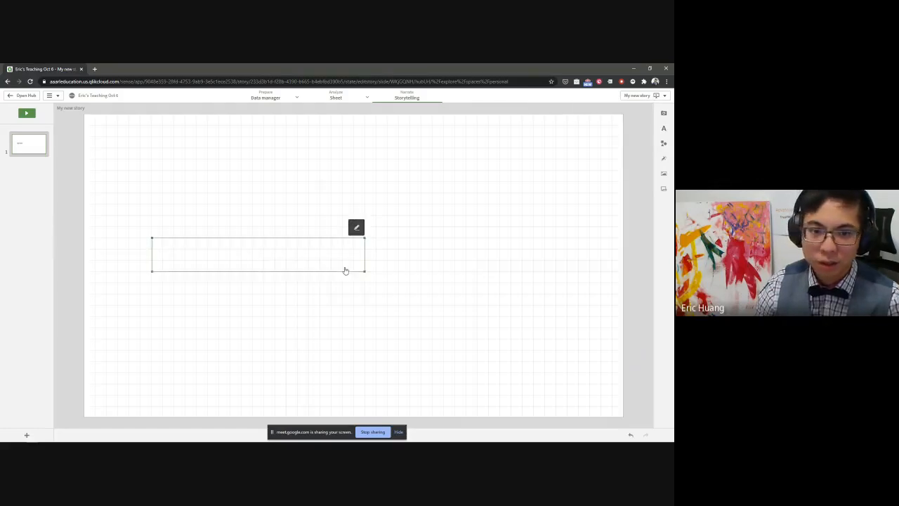
double_click(263, 255)
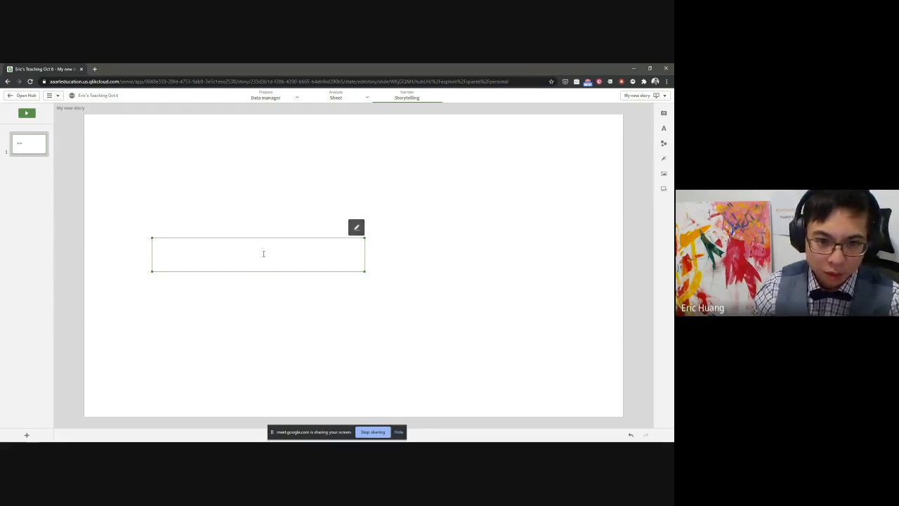
type("Slides ")
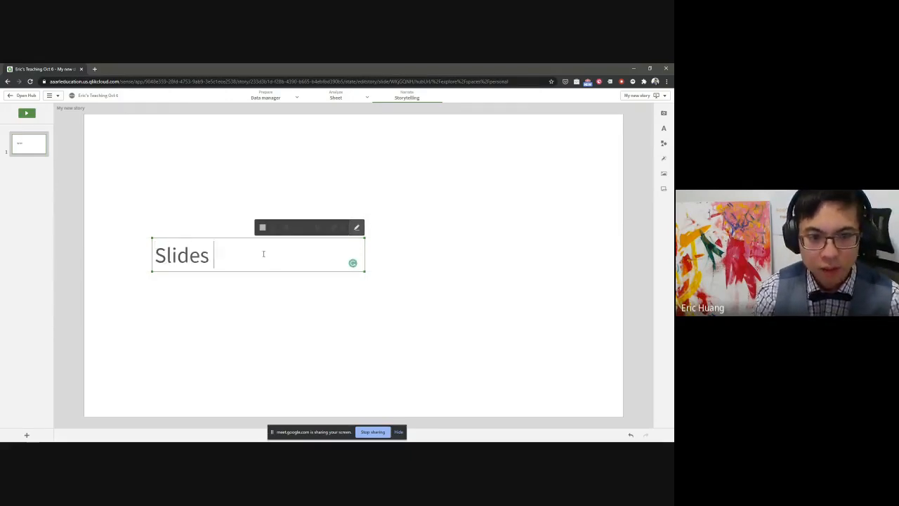
type("#1")
left_click(278, 312)
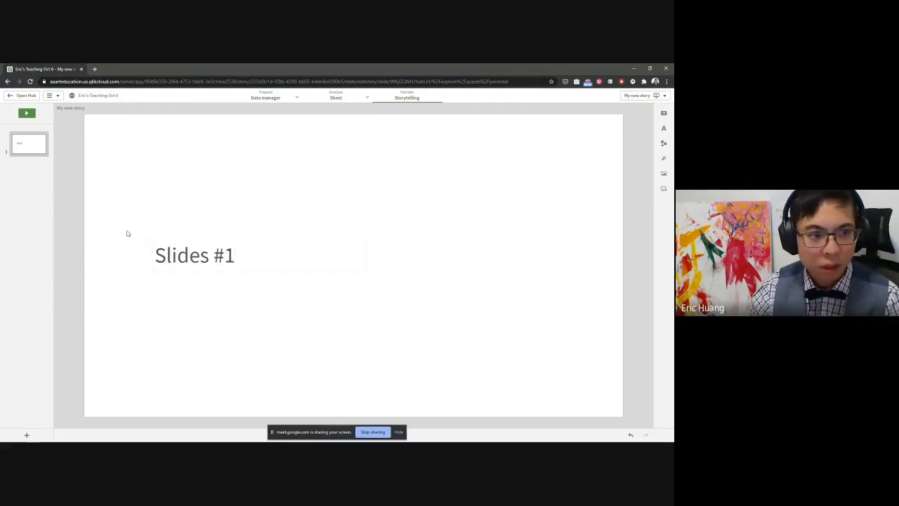
Step: Add a blank second slide to the story and insert Sheet 2 hr data as a live data sheet
left_click(27, 435)
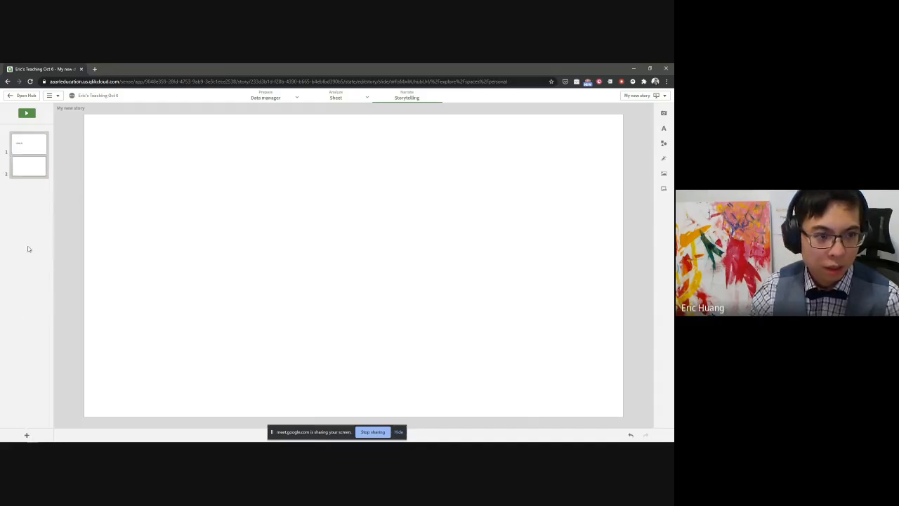
left_click(665, 188)
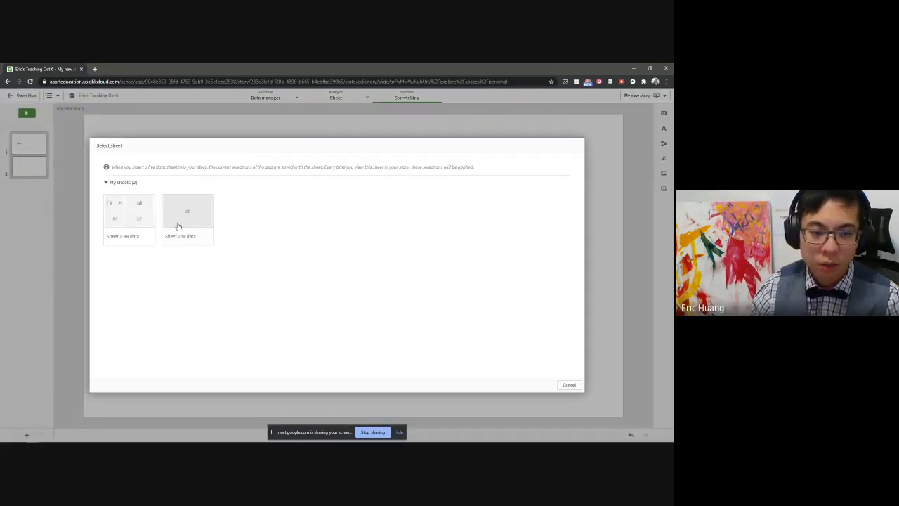
left_click(178, 226)
left_click(334, 262)
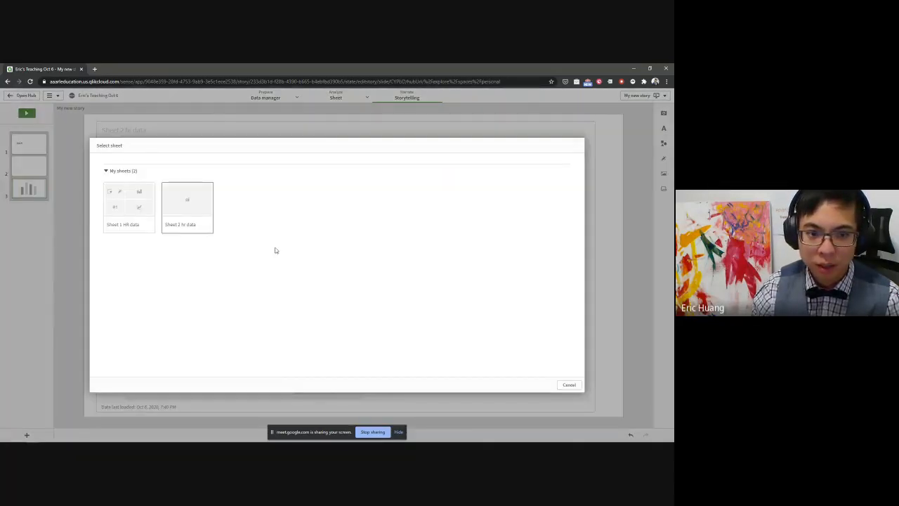
left_click(568, 384)
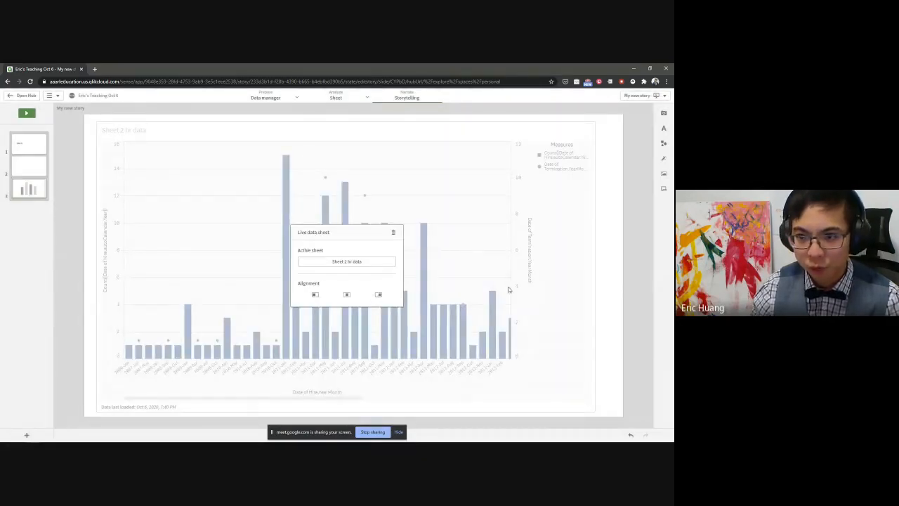
Step: Look through the shapes available for the blank second slide, and return to the Sheet 1 HR data sheet
left_click(28, 173)
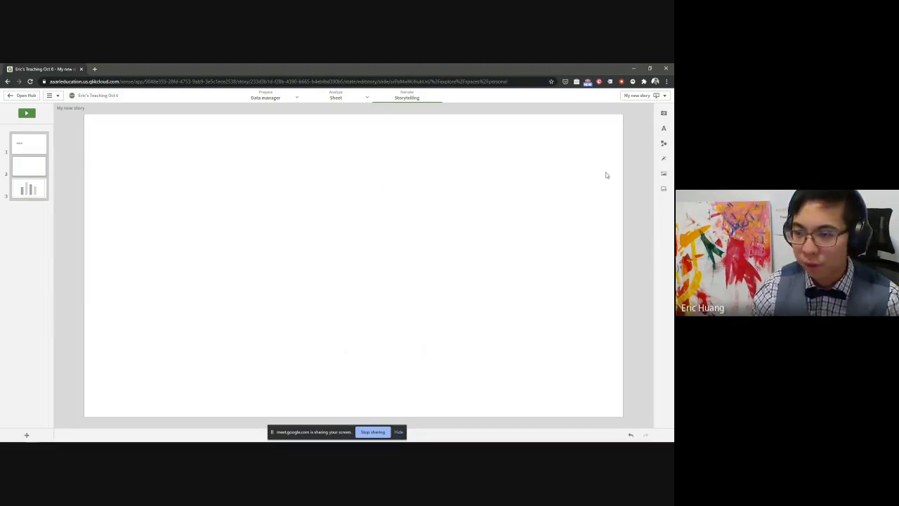
left_click(663, 143)
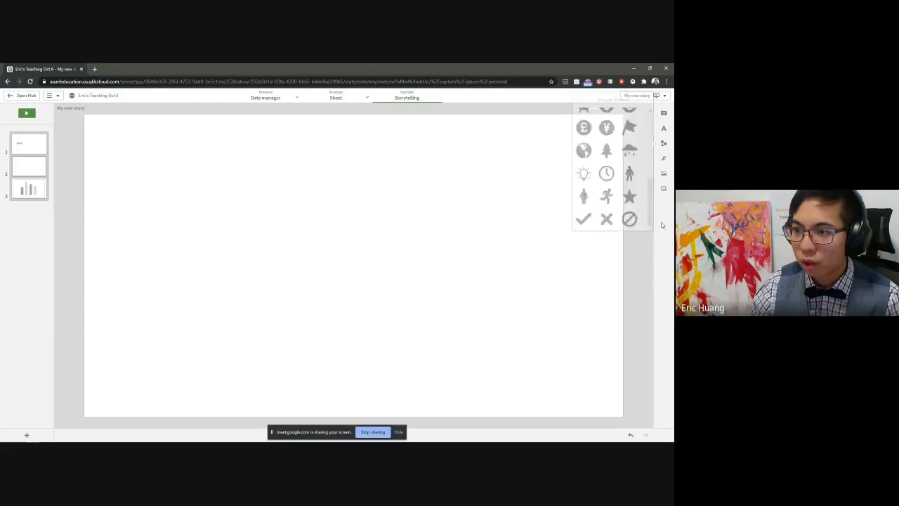
left_click(341, 98)
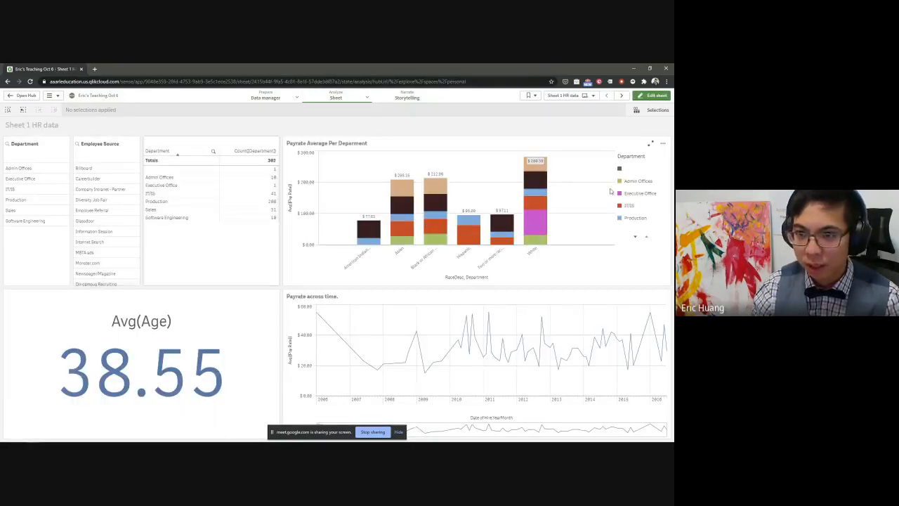
Step: View the Payrate Average Per Deparment chart full screen, restore it, show its underlying data table, and return to the chart
left_click(650, 144)
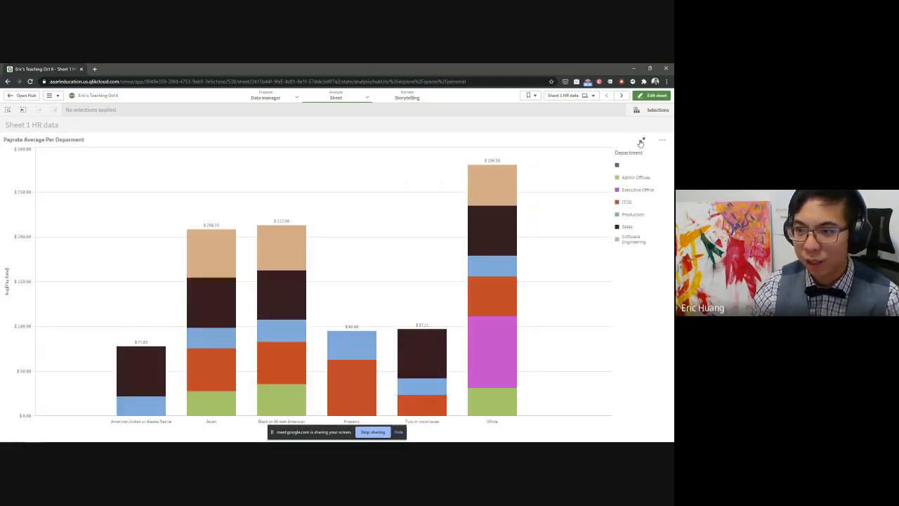
left_click(641, 143)
right_click(474, 156)
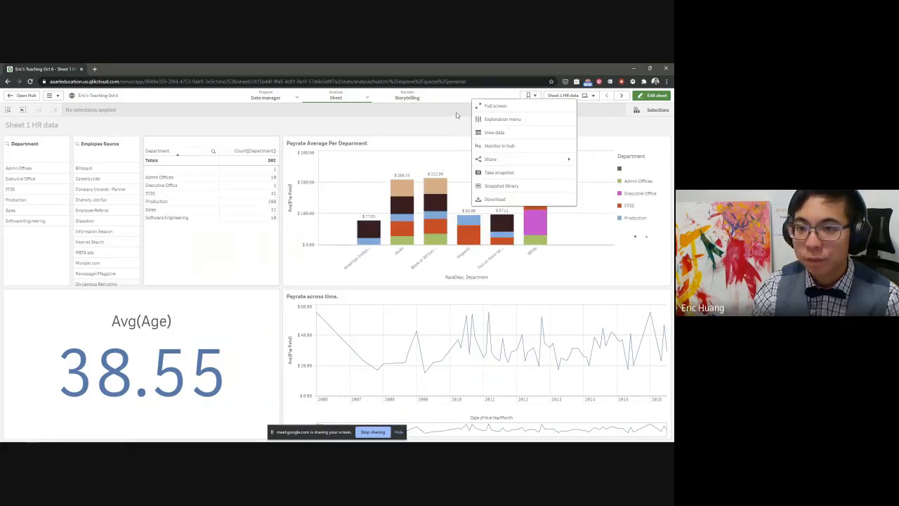
left_click(506, 132)
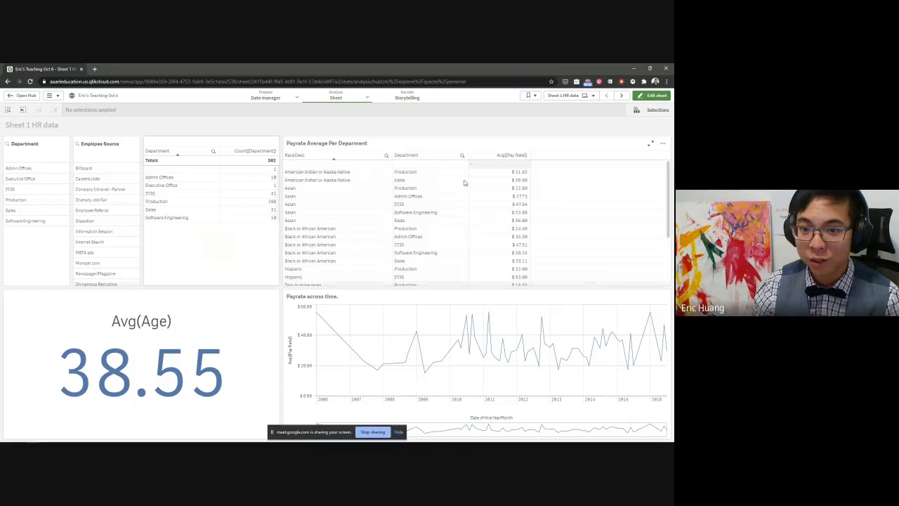
right_click(436, 214)
left_click(566, 206)
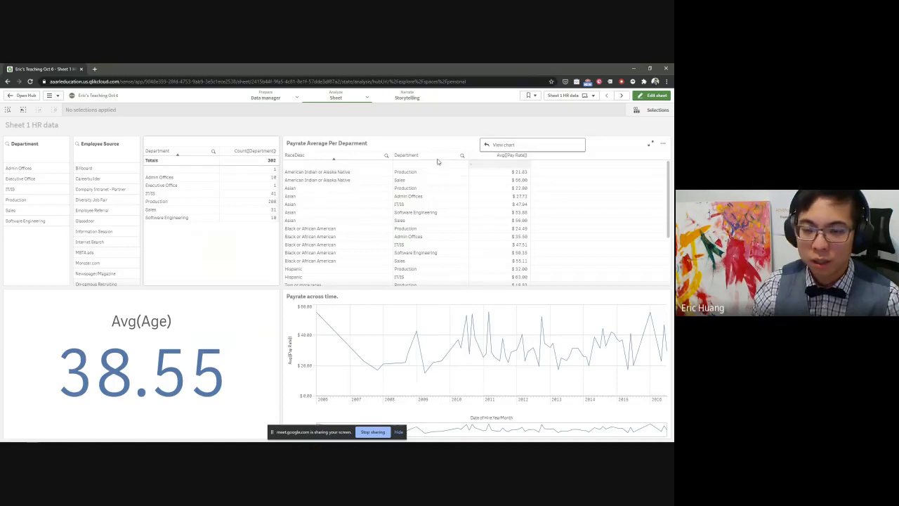
right_click(493, 166)
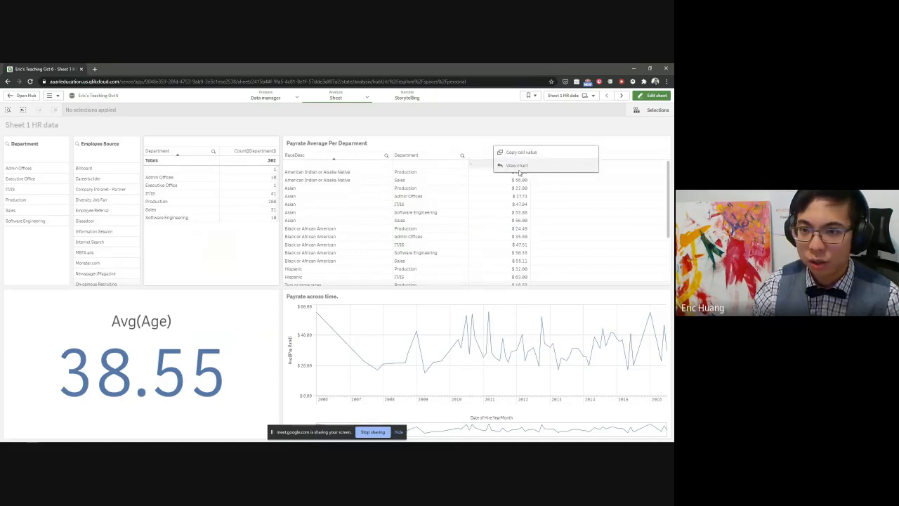
left_click(519, 170)
Step: Look through the image, PDF and data download options for the Payrate Average Per Deparment chart without downloading anything
right_click(468, 175)
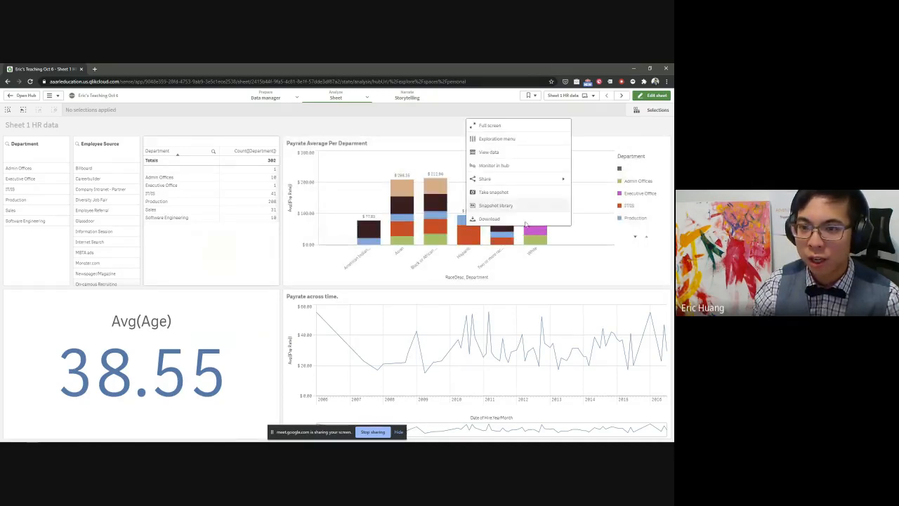
left_click(489, 219)
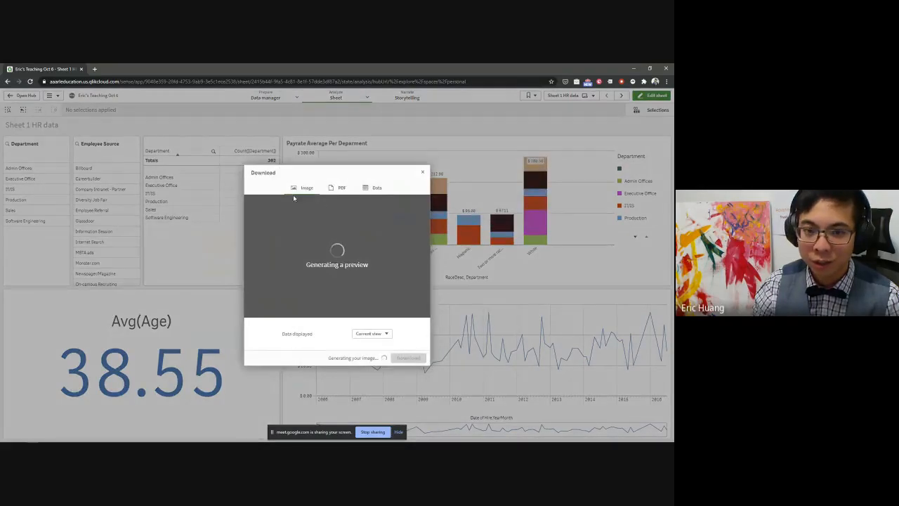
left_click(339, 189)
left_click(375, 162)
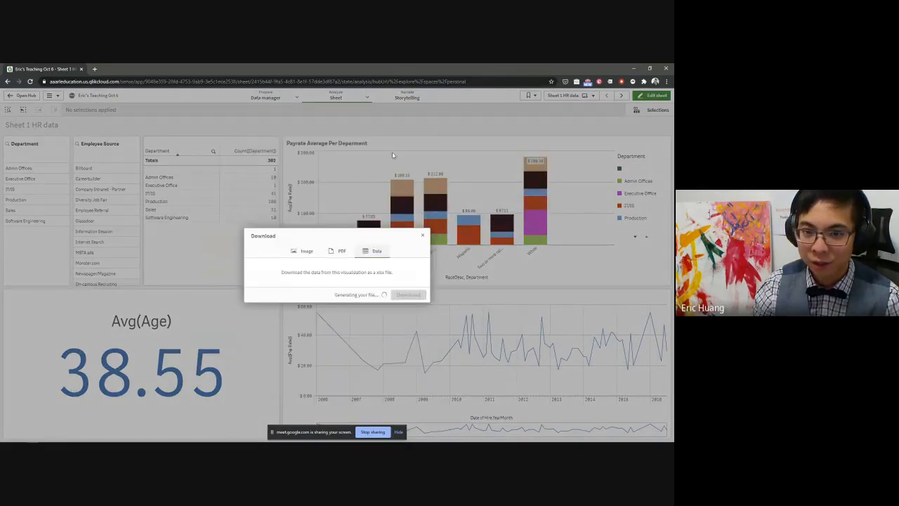
left_click(423, 236)
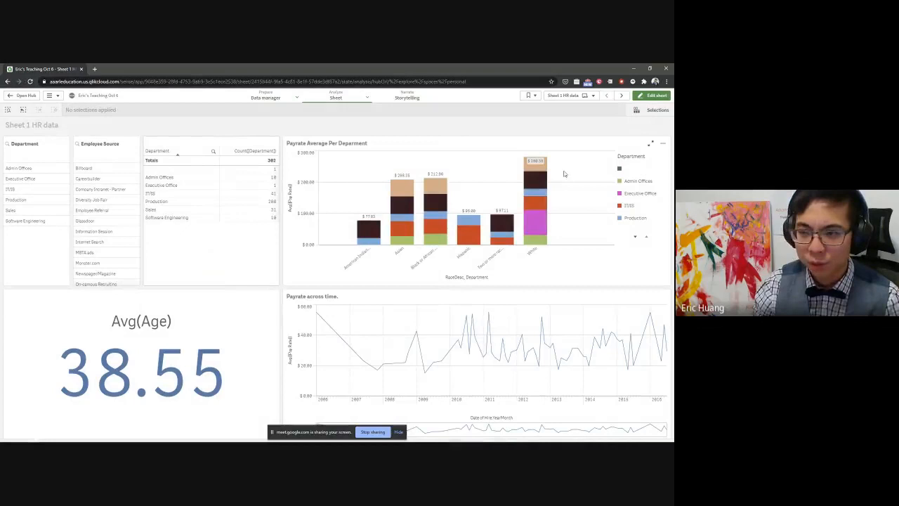
Step: Take a snapshot of the Payrate Average Per Deparment chart without adding an annotation
left_click(663, 143)
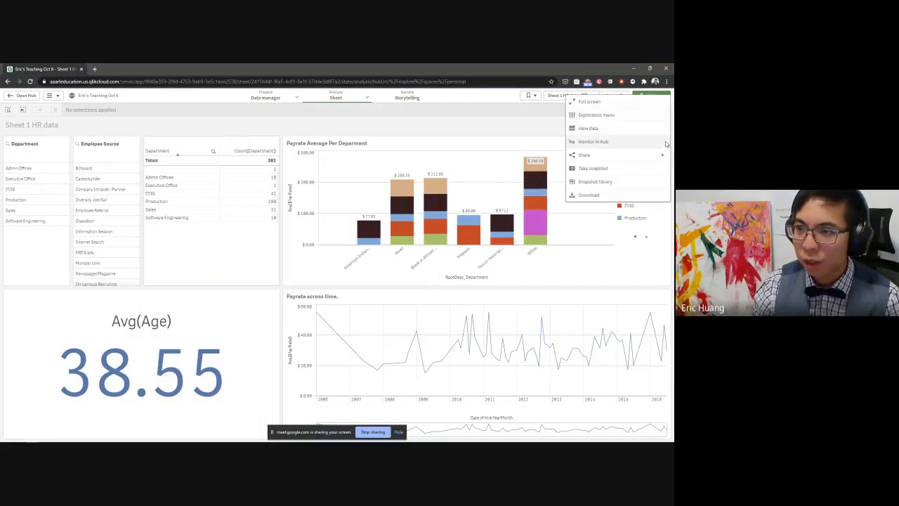
left_click(608, 169)
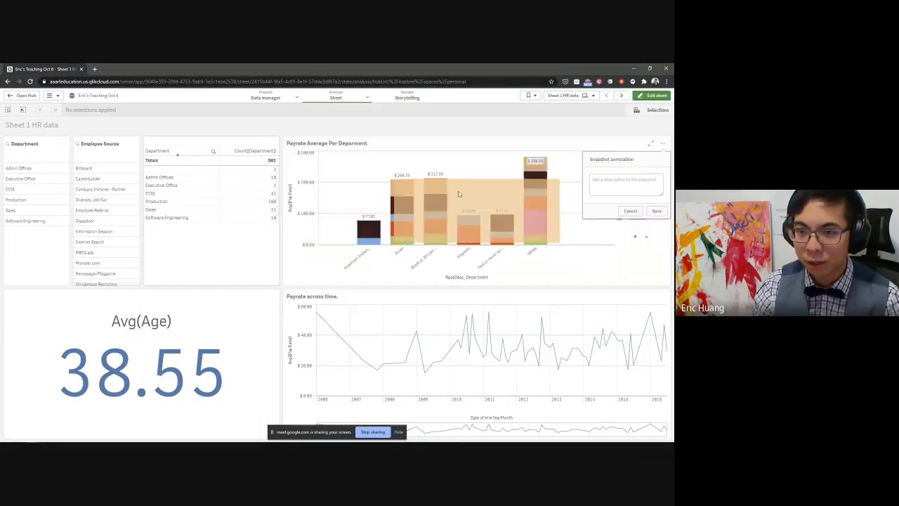
left_click(646, 180)
left_click(592, 125)
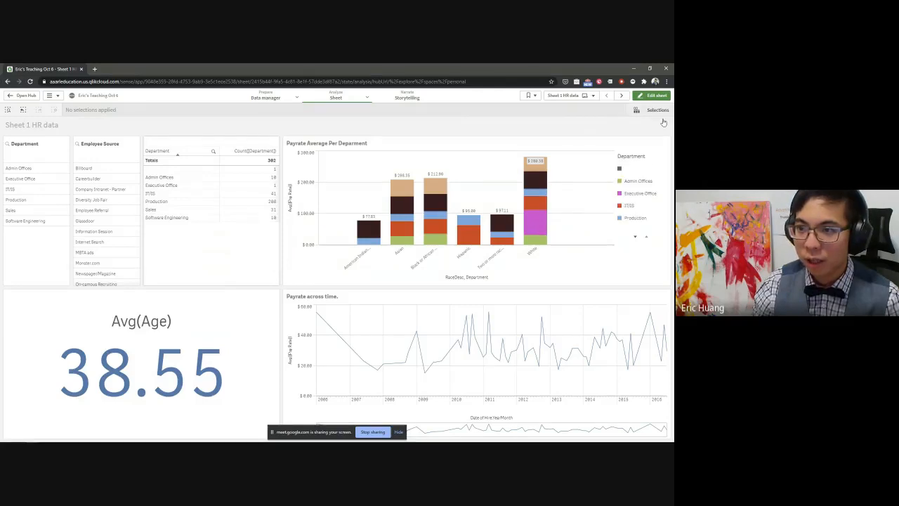
Step: Return to the story in storytelling, insert the Payrate Average Per Deparment snapshot on the blank second slide, and enlarge it
left_click(562, 96)
left_click(414, 97)
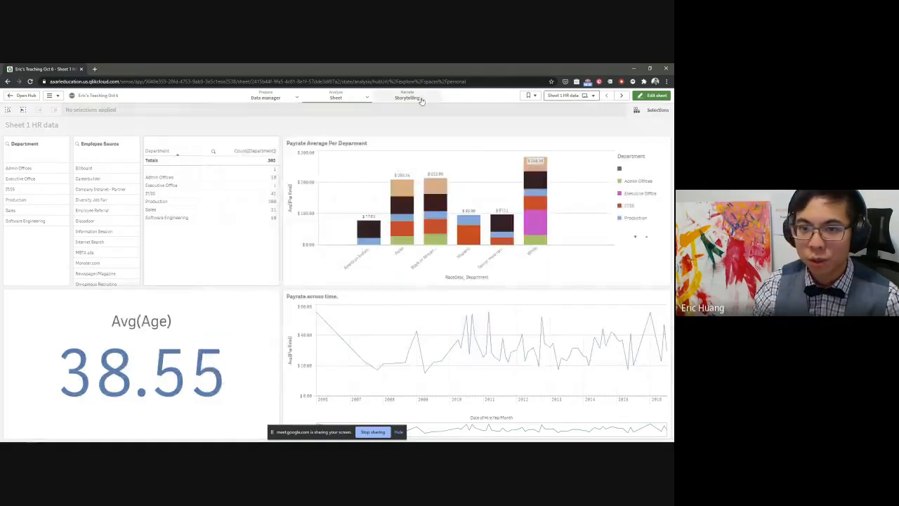
left_click(415, 97)
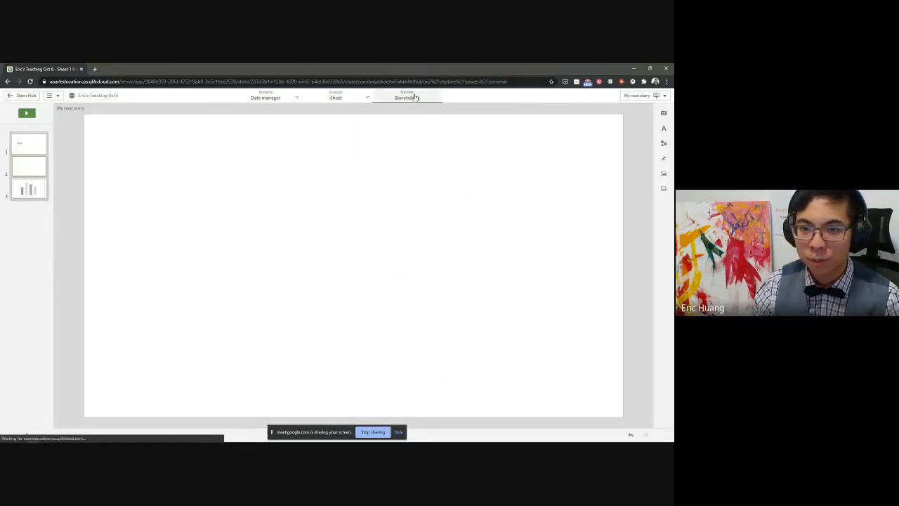
left_click(663, 113)
left_click_drag(560, 132, 395, 204)
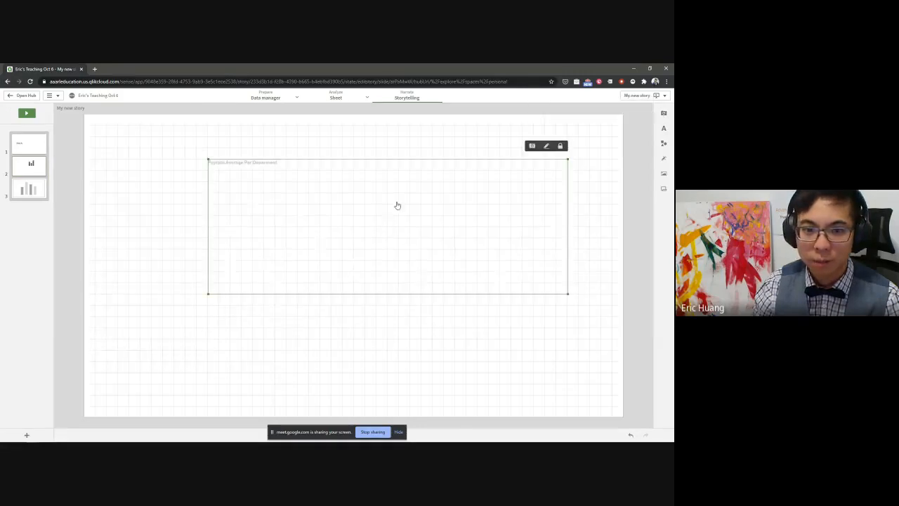
left_click_drag(208, 294, 174, 304)
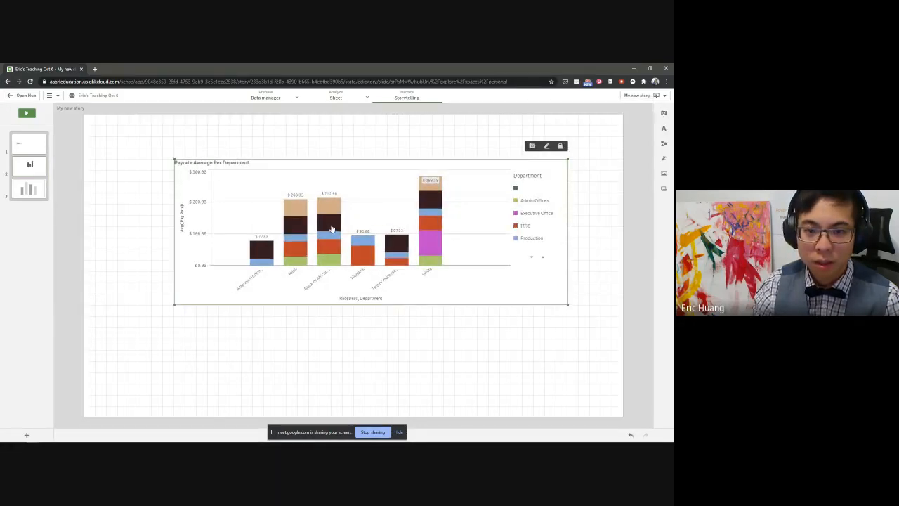
left_click(129, 301)
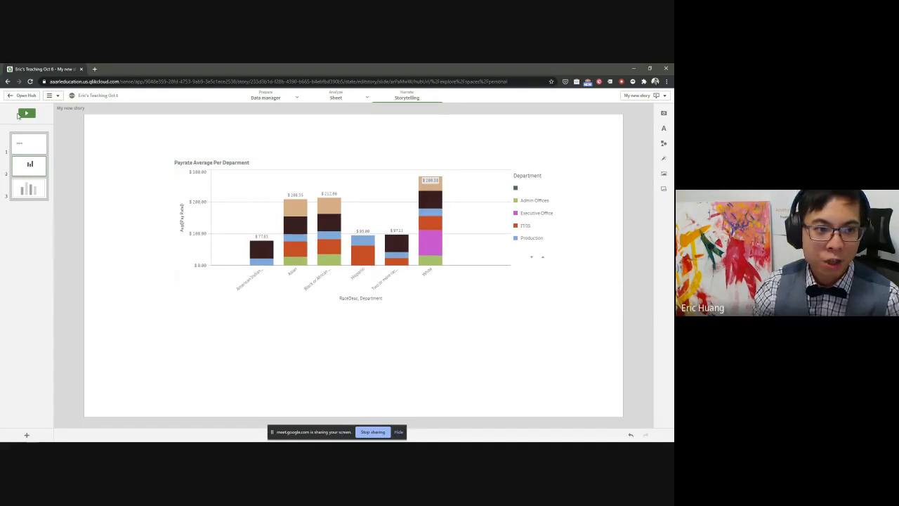
Step: Play the story and page from the Slides #1 slide through the snapshot slide to the live Sheet 2 hr data slide
left_click(26, 113)
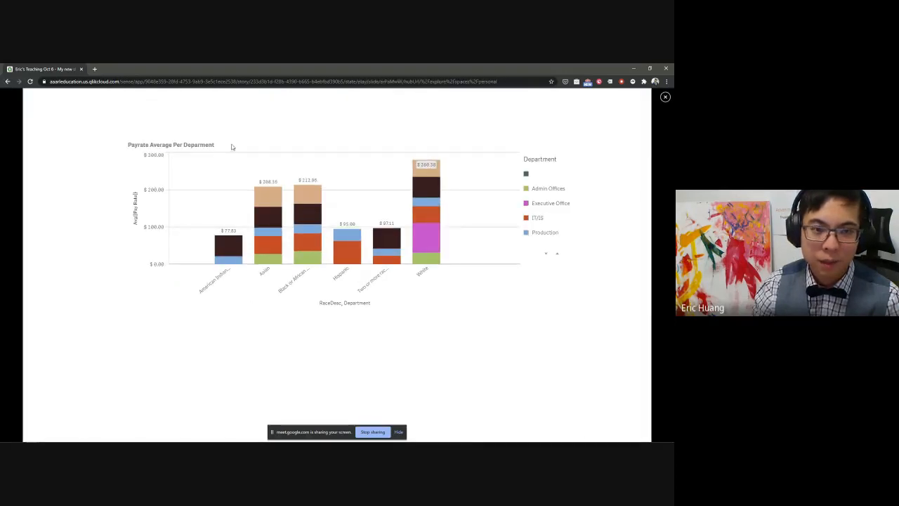
key("Left")
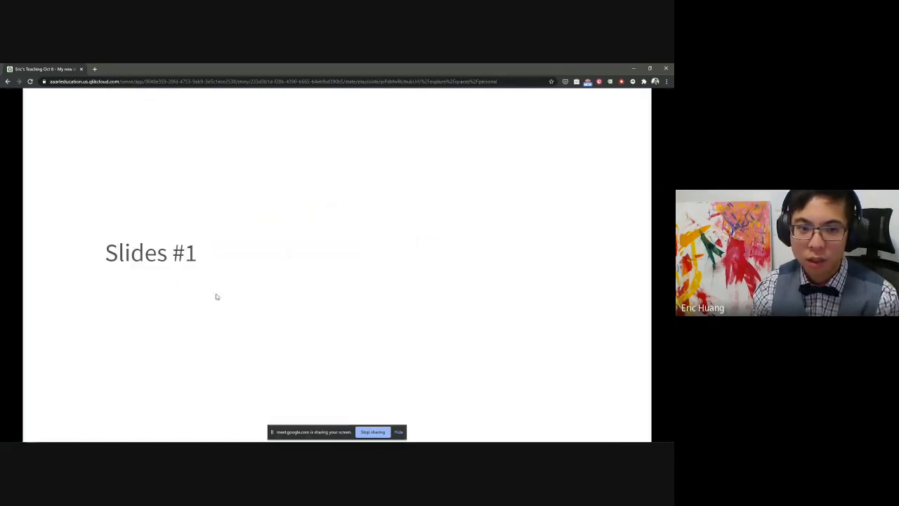
key("Right")
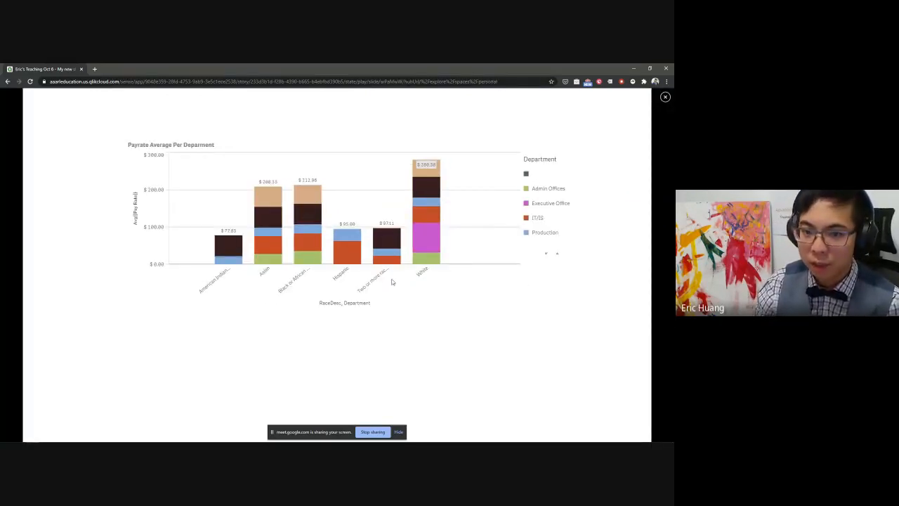
key("Right")
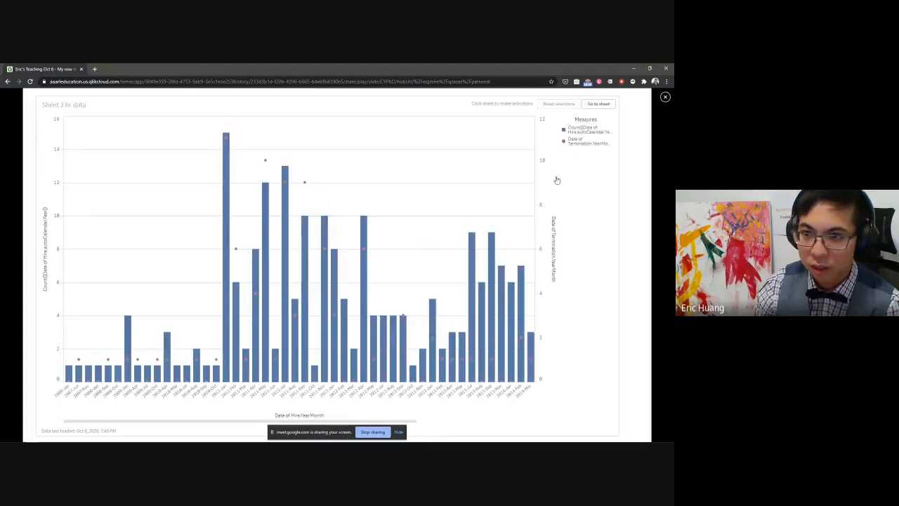
Step: Select the 2013-Aug and 2013-Jul bars in the live Sheet 2 hr data chart and apply the selection
left_click(481, 325)
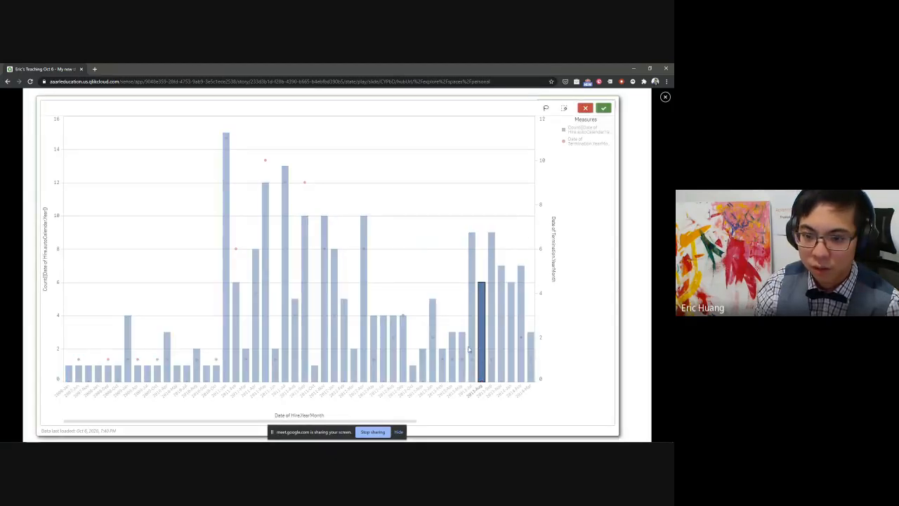
left_click(472, 358)
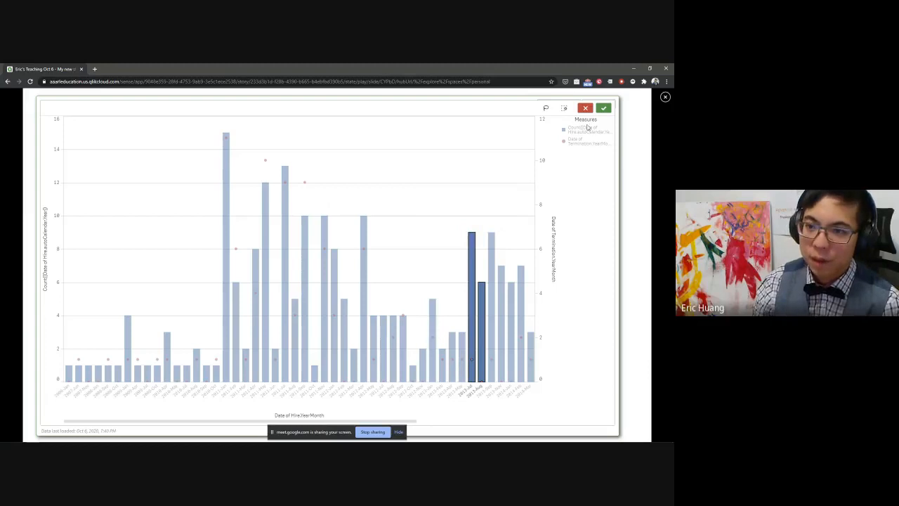
left_click(603, 107)
Step: Revisit the snapshot slide, return to the live data slide, and stop the story playback
key("Left")
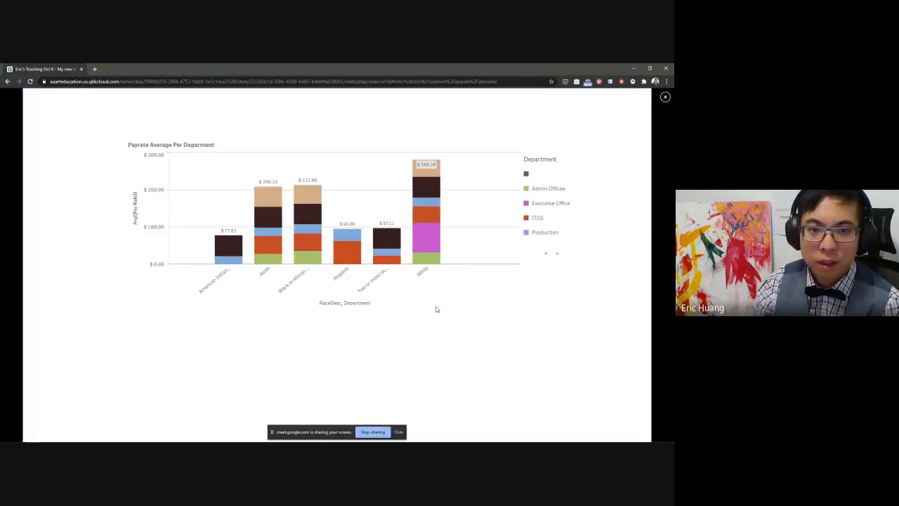
key("Right")
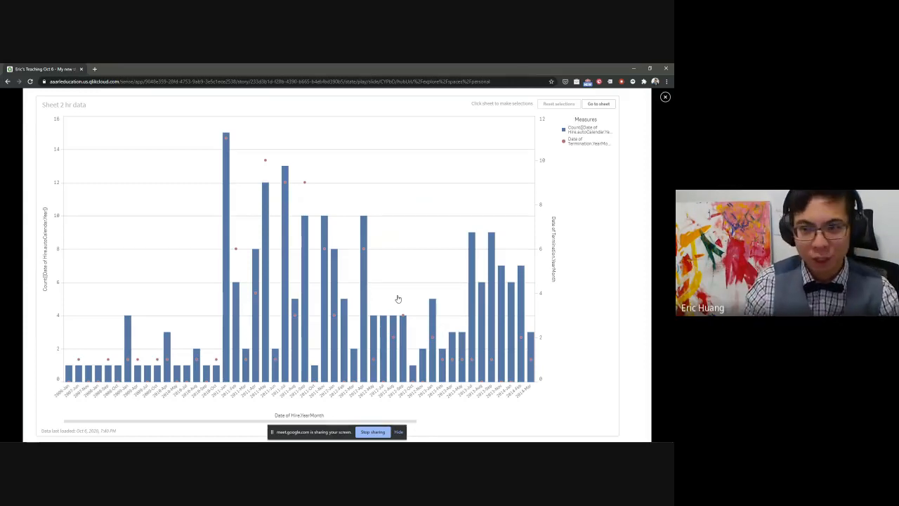
left_click(665, 97)
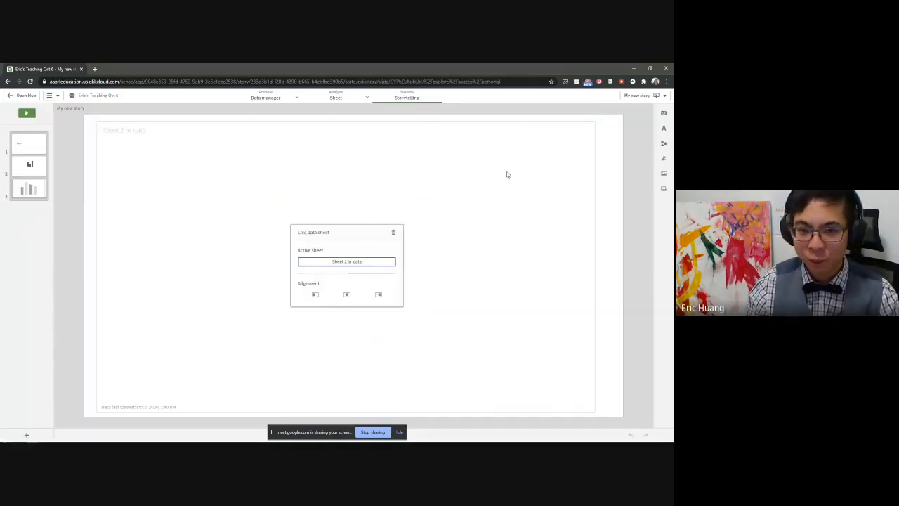
Step: Switch to the PowerPoint deck and go through its slides from Take a snap(shot) to Sharing the app
key("alt+Tab")
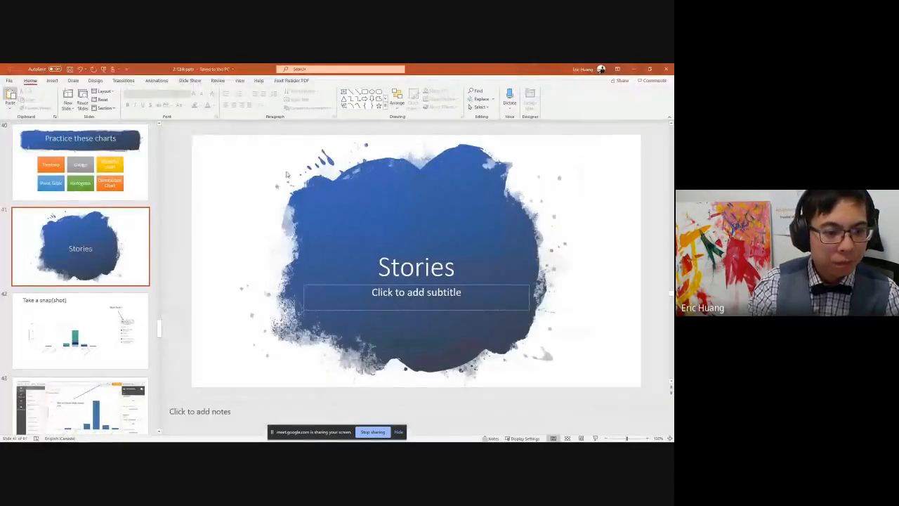
left_click(90, 304)
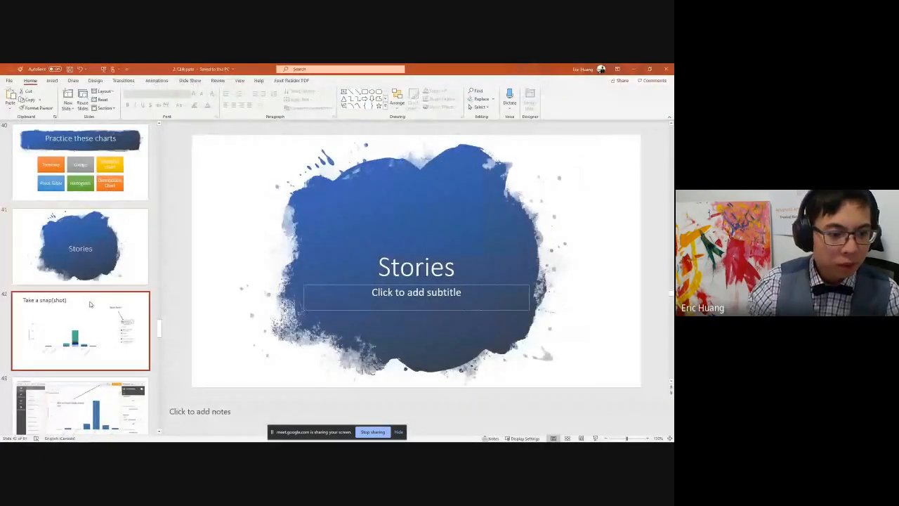
key("Down")
key("Down")
key("Down")
key("Down")
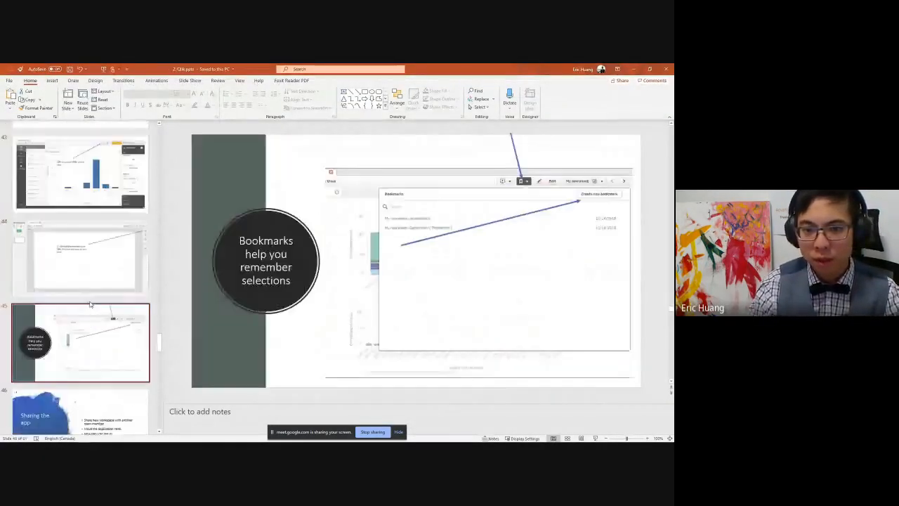
key("Down")
key("Up")
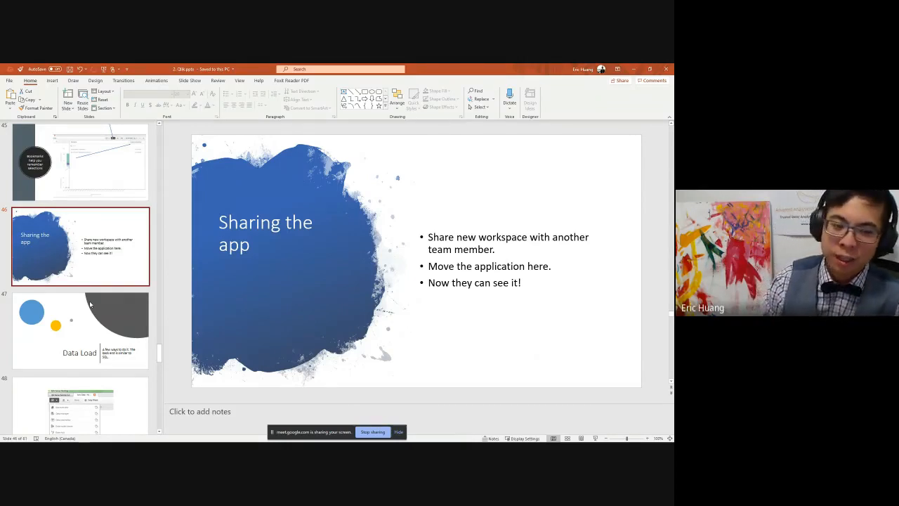
Step: View the Data Load slide and the following app menu slide, and browse ahead through the data reload and linking slides
scroll(88, 295, "down", 2)
left_click(86, 240)
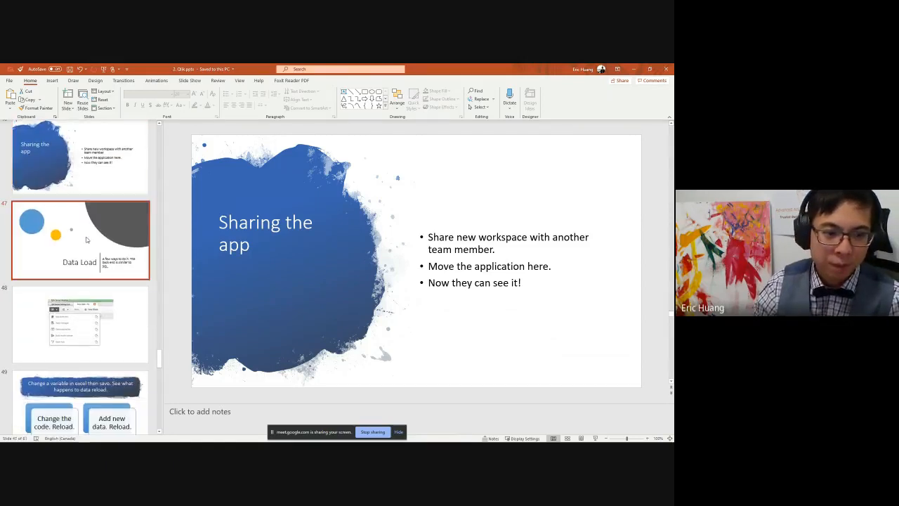
left_click(87, 307)
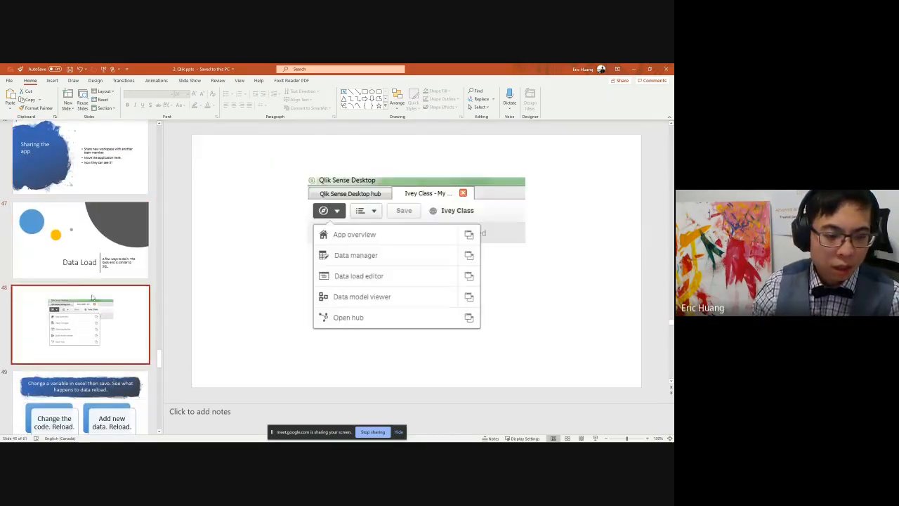
scroll(98, 302, "down", 5)
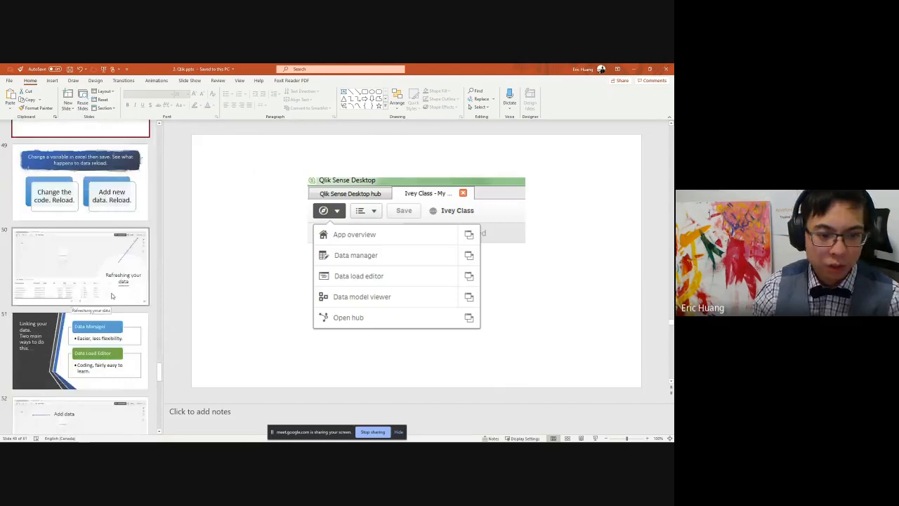
scroll(111, 295, "up", 3)
Step: Switch back to Qlik Sense and leave the story for the hub's Personal space
key("alt+Tab")
left_click(330, 202)
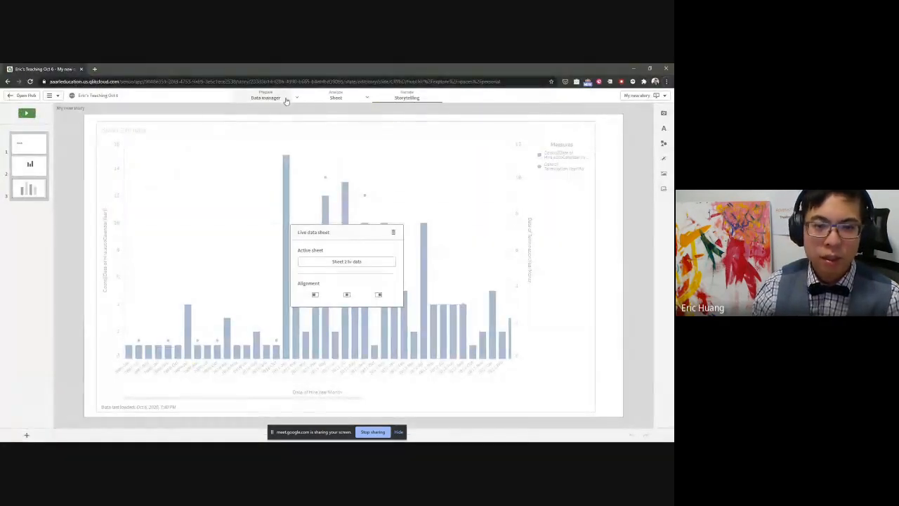
left_click(16, 95)
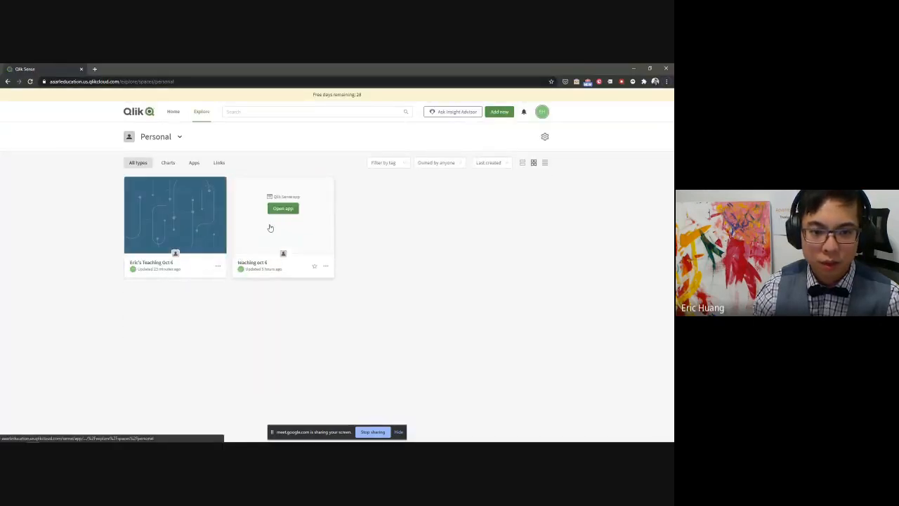
Step: Open the more recently updated teaching app from the Personal space and bring up its data load editor
left_click(161, 231)
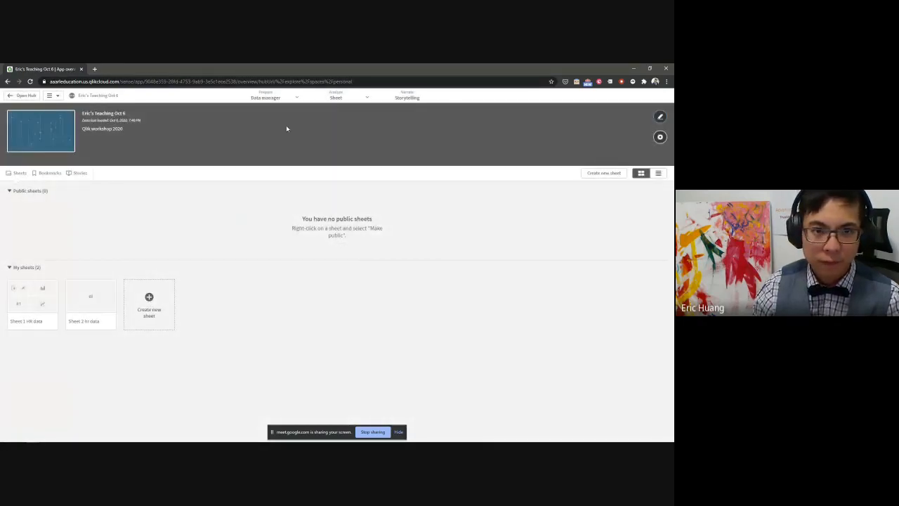
left_click(267, 99)
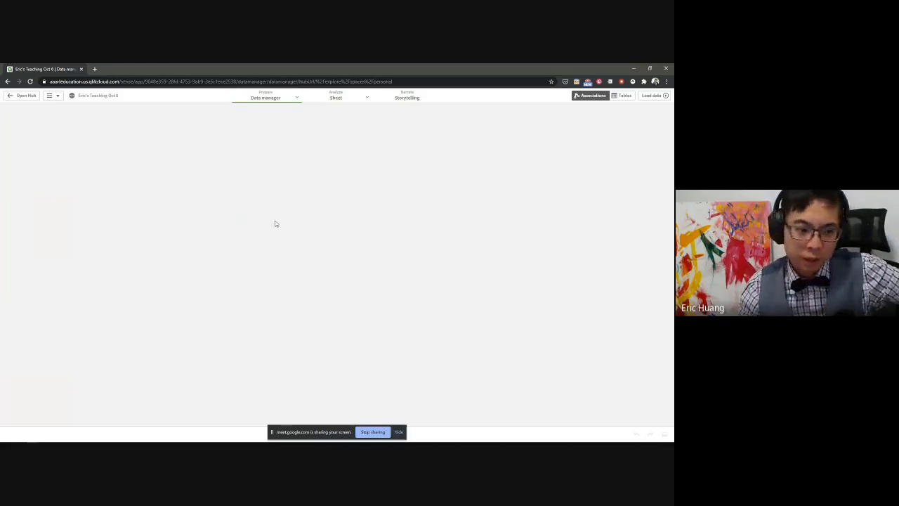
left_click(298, 98)
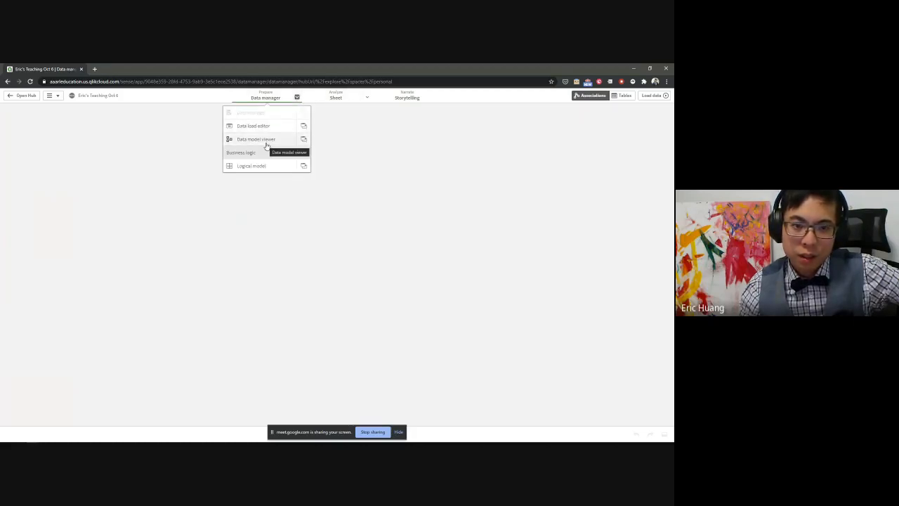
left_click(261, 126)
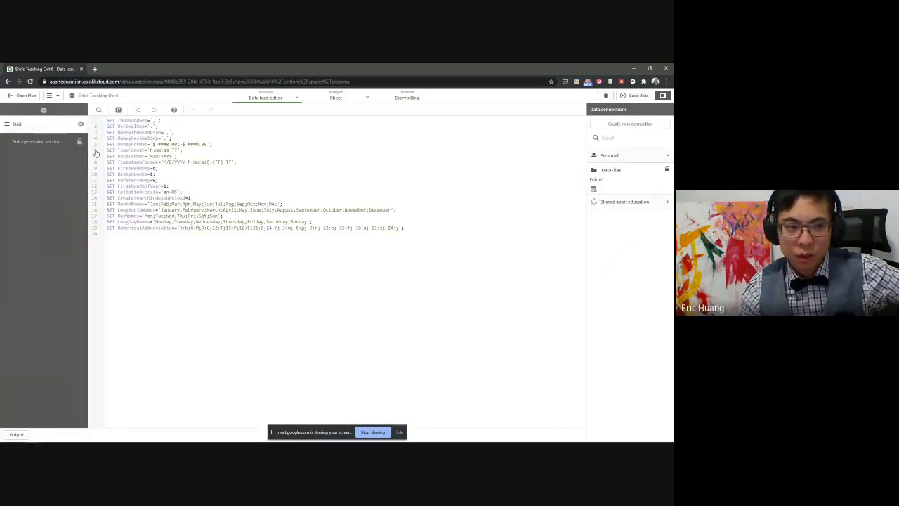
Step: Examine the auto-generated section of the data load script
left_click(32, 143)
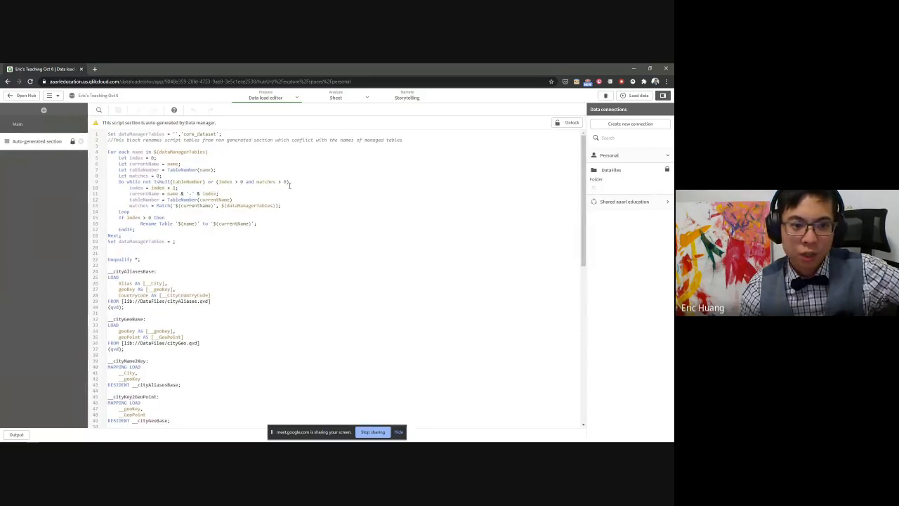
scroll(242, 282, "down", 5)
scroll(186, 240, "up", 4)
scroll(214, 280, "down", 8)
scroll(215, 294, "up", 9)
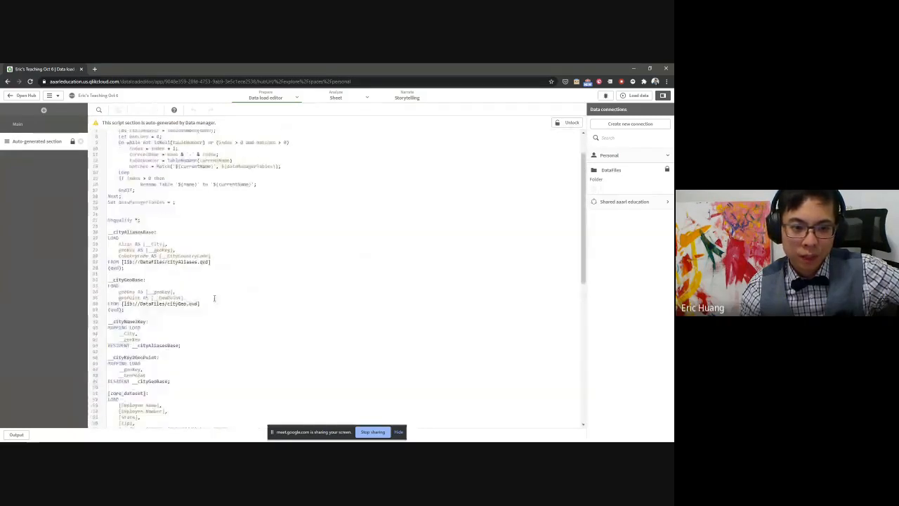
Step: View the core_dataset table in the data model viewer and return to the data manager
left_click(296, 97)
left_click(271, 139)
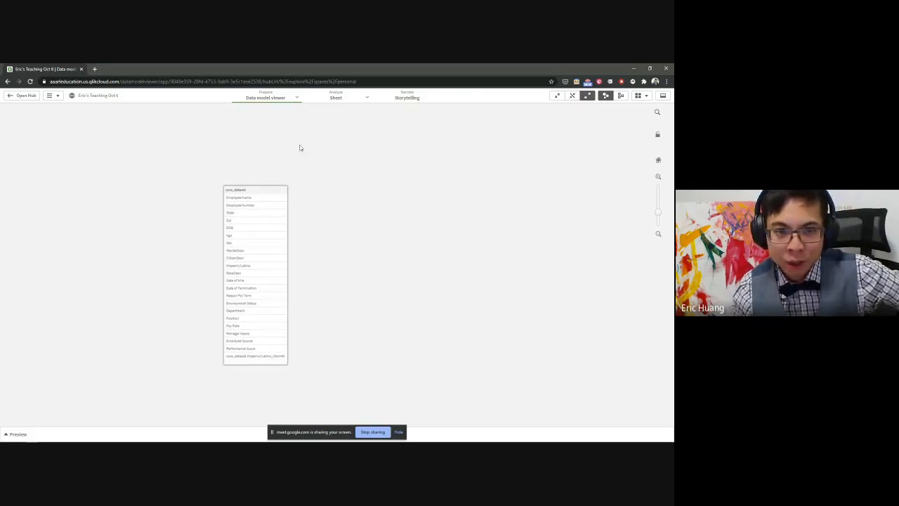
left_click(297, 97)
left_click(267, 117)
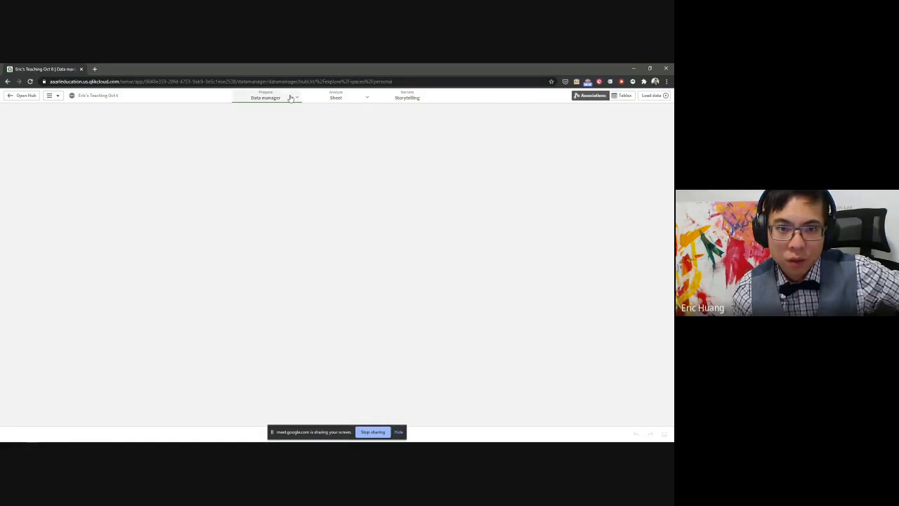
Step: Reload the blank data manager page and switch to the Sheet 1 HR data sheet
left_click(296, 97)
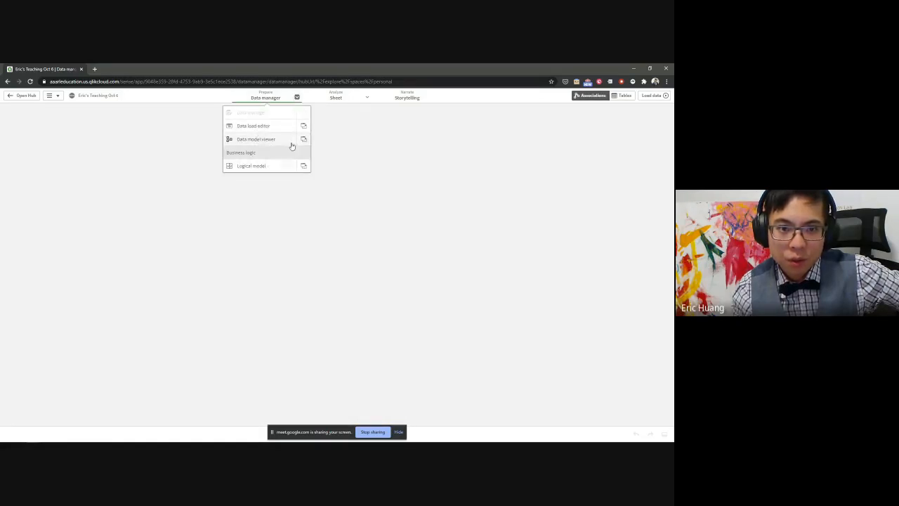
left_click(380, 133)
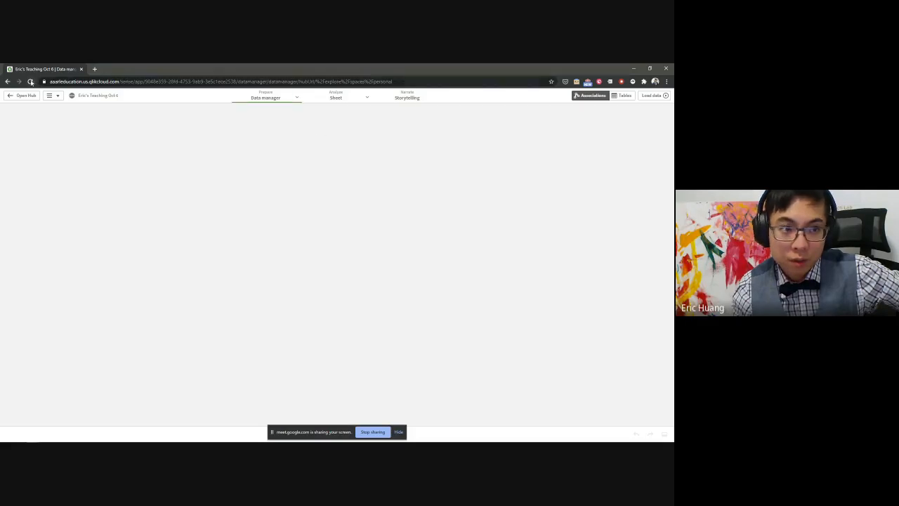
left_click(31, 81)
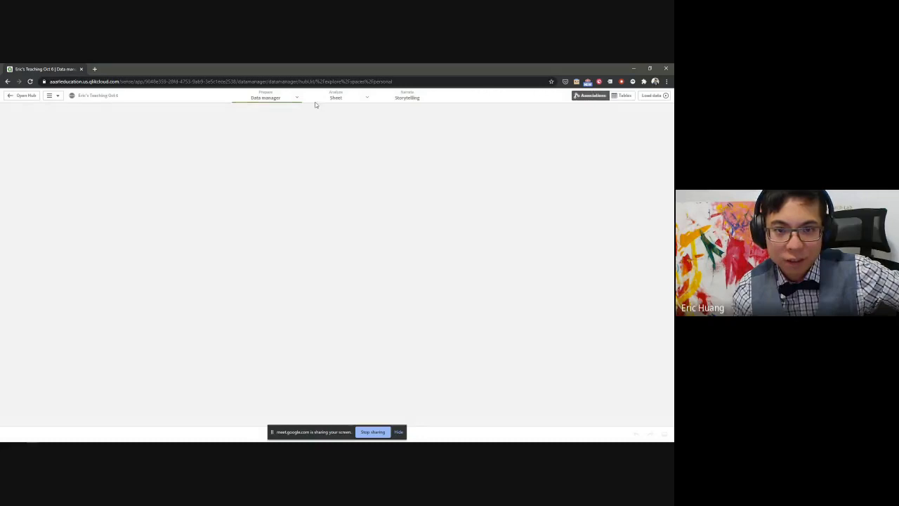
left_click(340, 97)
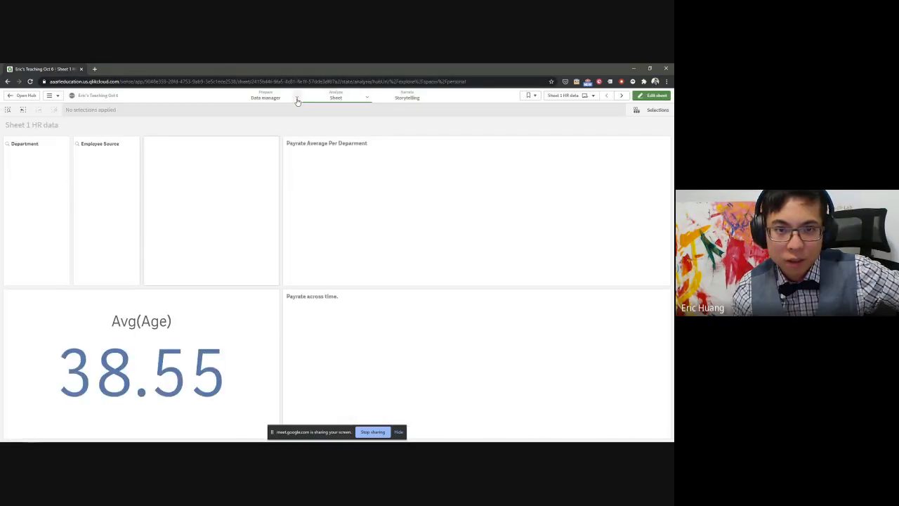
Step: Open the data manager in a separate browser tab and show its tables view
left_click(297, 99)
left_click(304, 112)
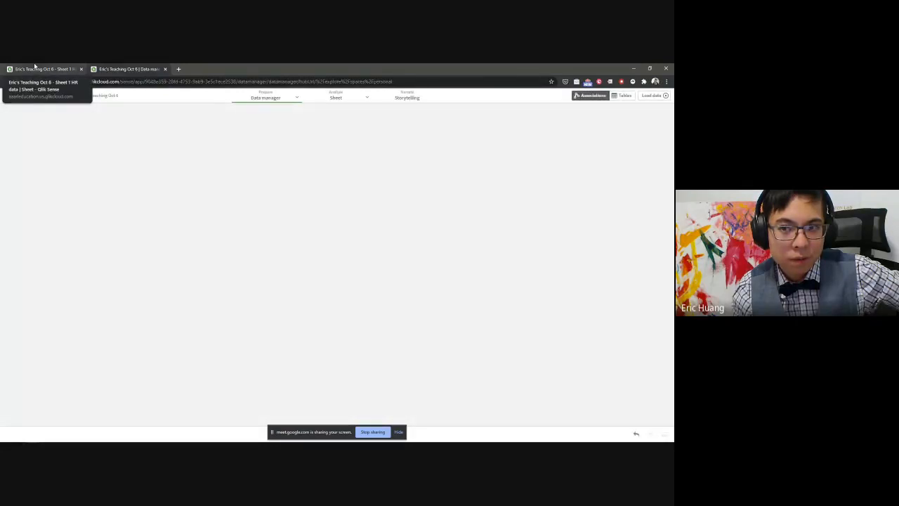
left_click(621, 97)
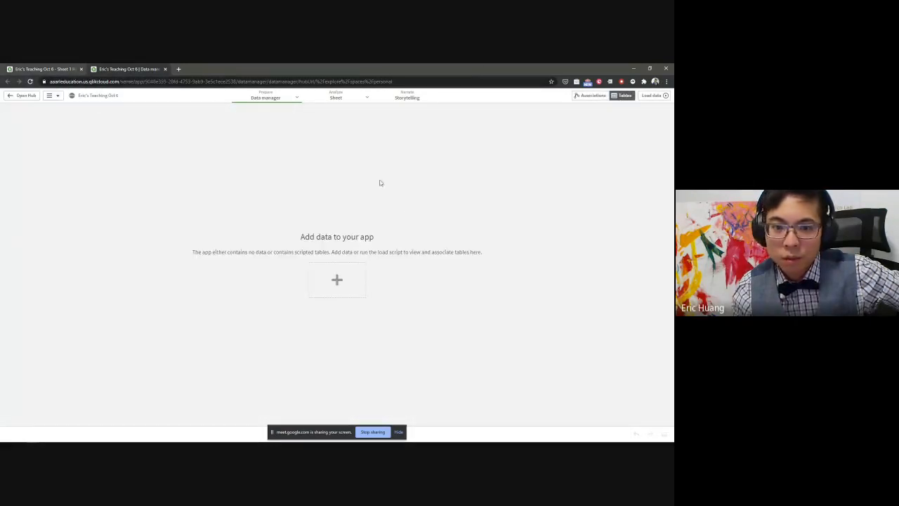
Step: Add core_dataset.csv from the HR Data Sample folder to the app, replacing the existing data file
left_click(348, 283)
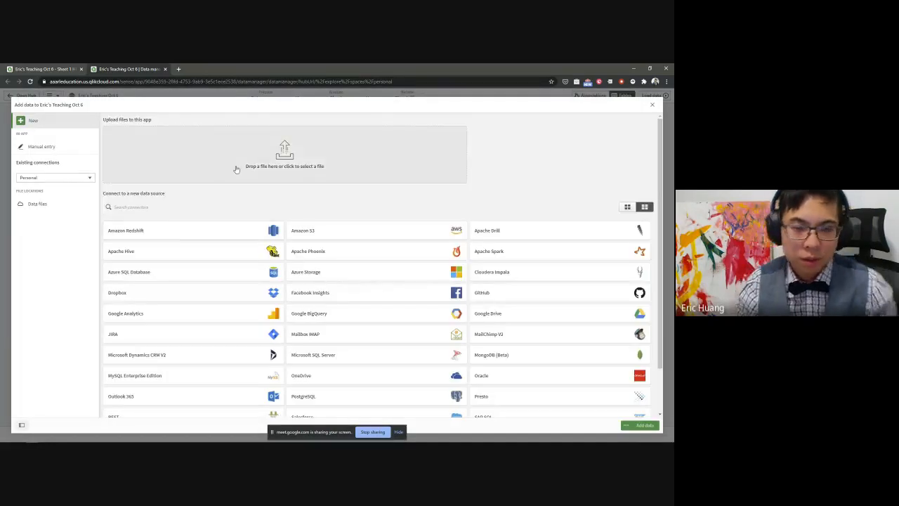
key("alt+Tab")
left_click(384, 192)
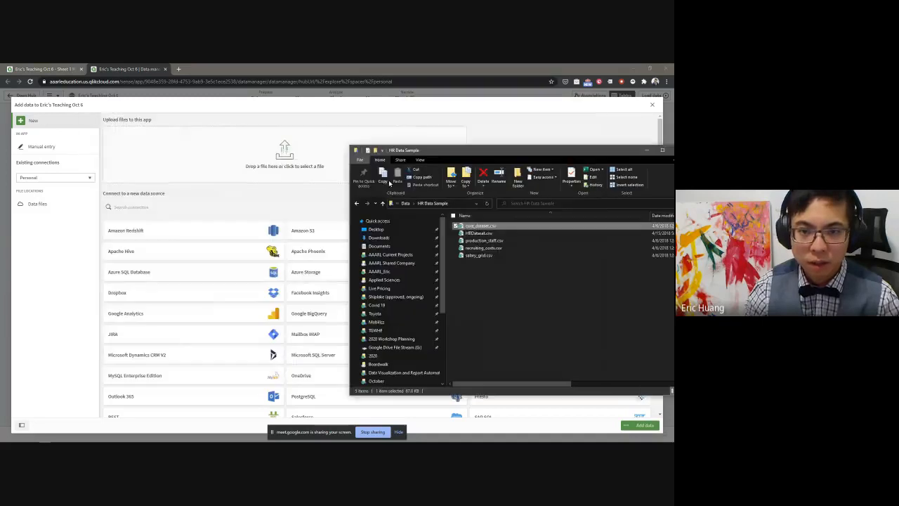
left_click_drag(483, 226, 262, 184)
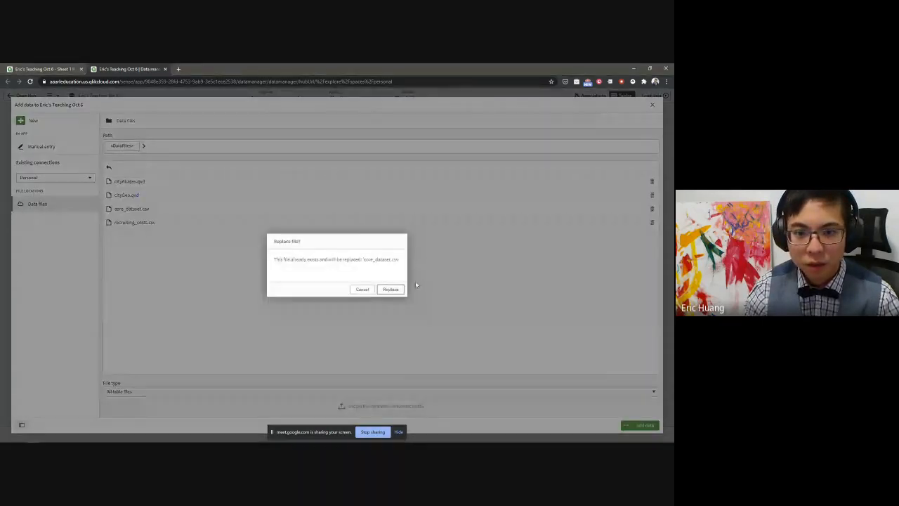
left_click(388, 290)
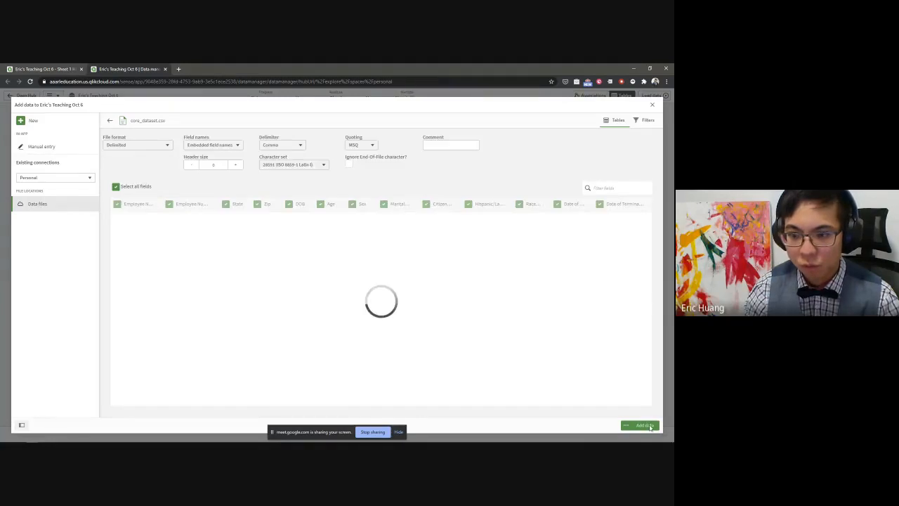
left_click(644, 425)
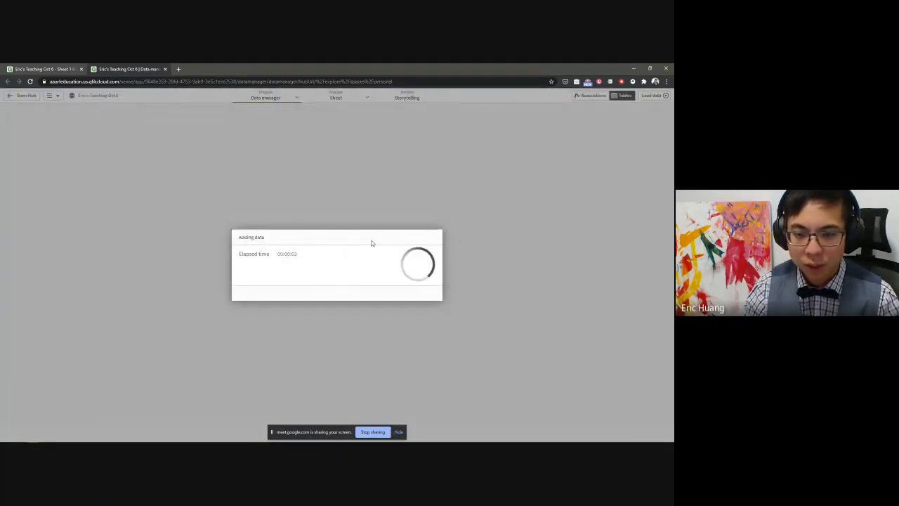
Step: Open recruiting_costs.csv from the HR Data Sample folder in Excel and widen its Employment Source column to fit
key("alt+Tab")
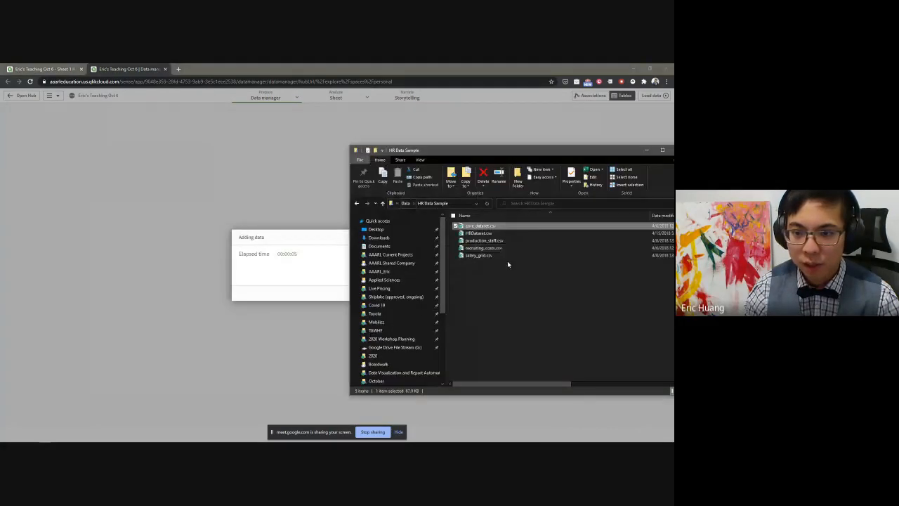
left_click(485, 240)
left_click(489, 247)
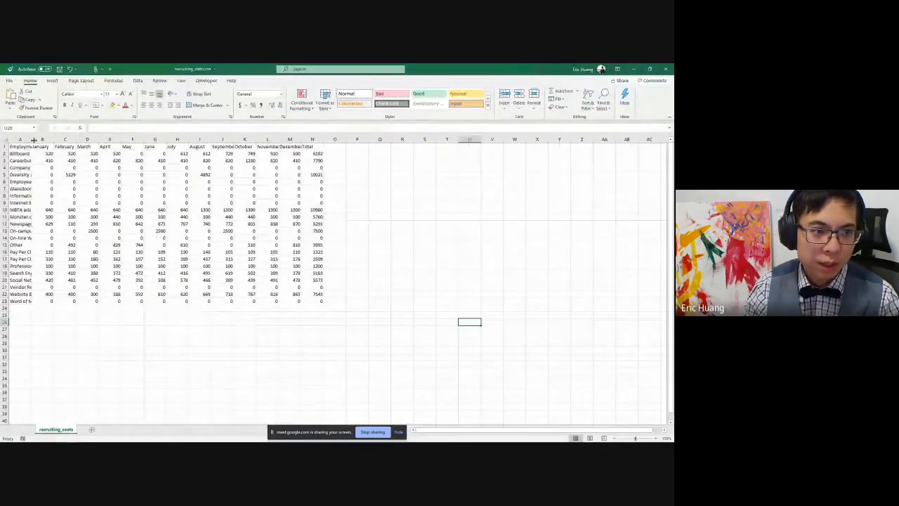
double_click(33, 137)
left_click(42, 160)
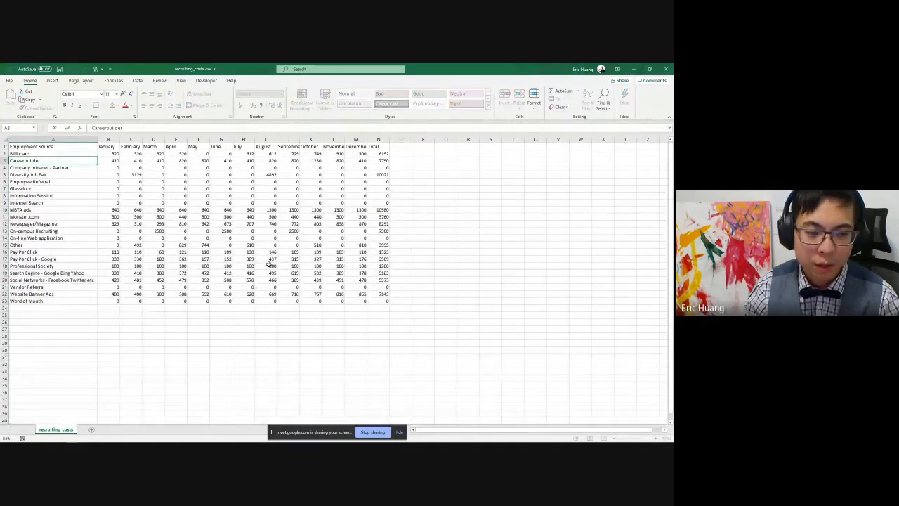
Step: Look at the core_dataset.csv workbook in Excel and switch back to the Qlik Sense data manager
key("alt+Tab")
key("alt+Tab")
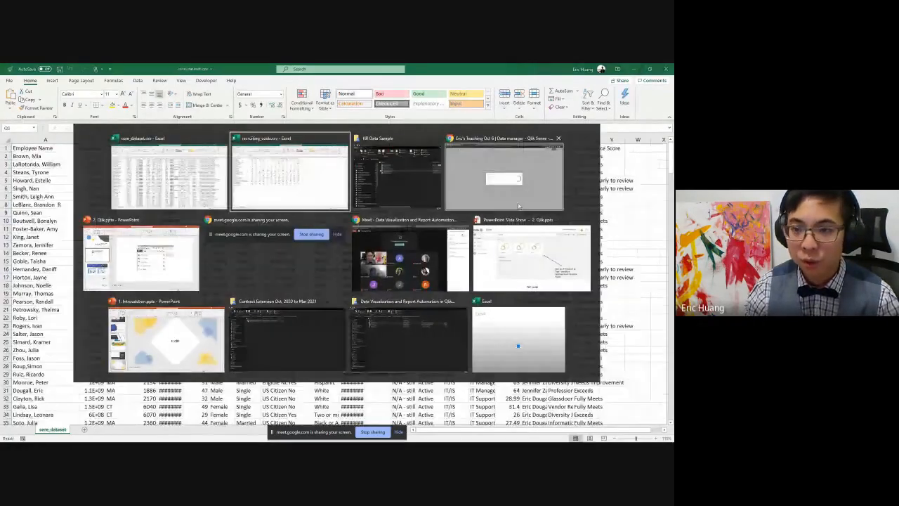
left_click(518, 205)
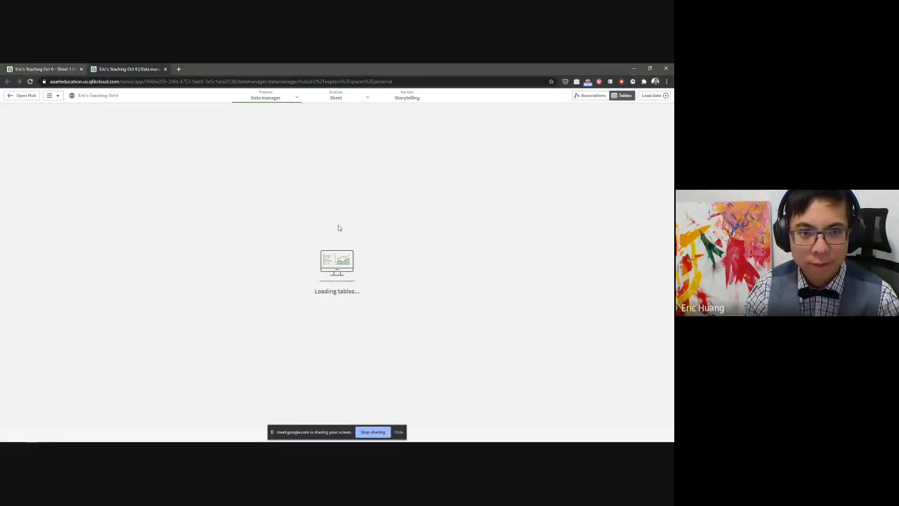
Step: Show the data manager's tables in the first browser tab, reload the app's data, and dismiss the load dialog
left_click(40, 68)
left_click(281, 97)
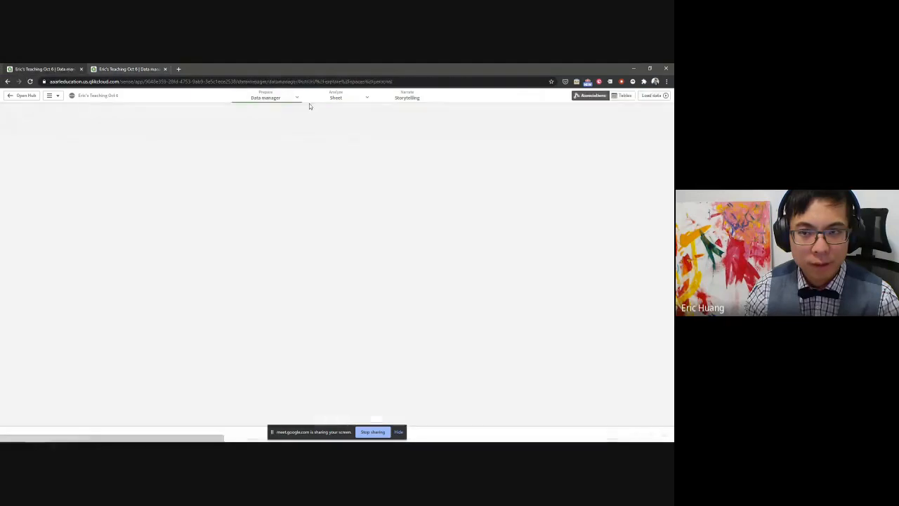
left_click(621, 96)
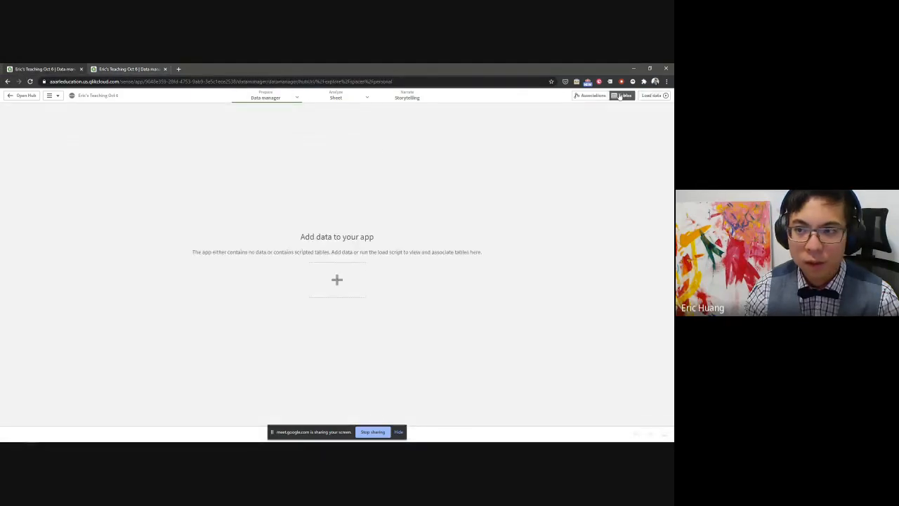
left_click(649, 96)
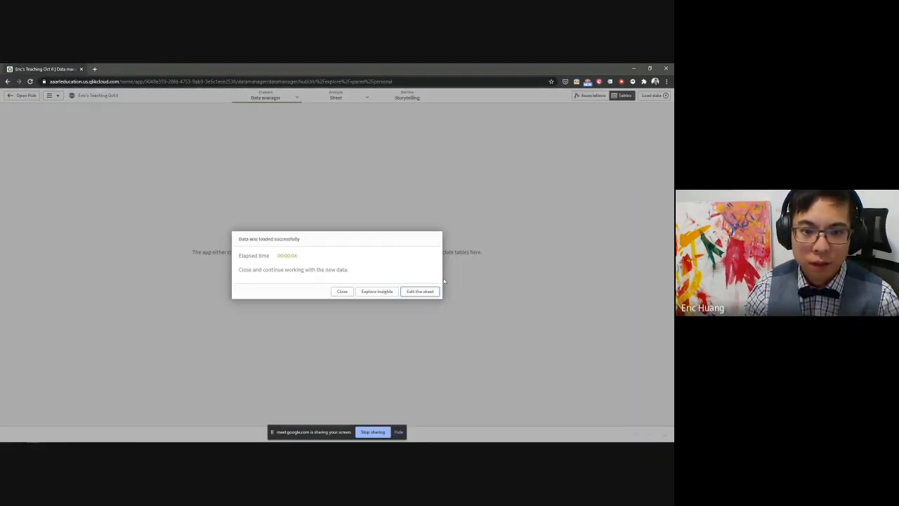
left_click(343, 292)
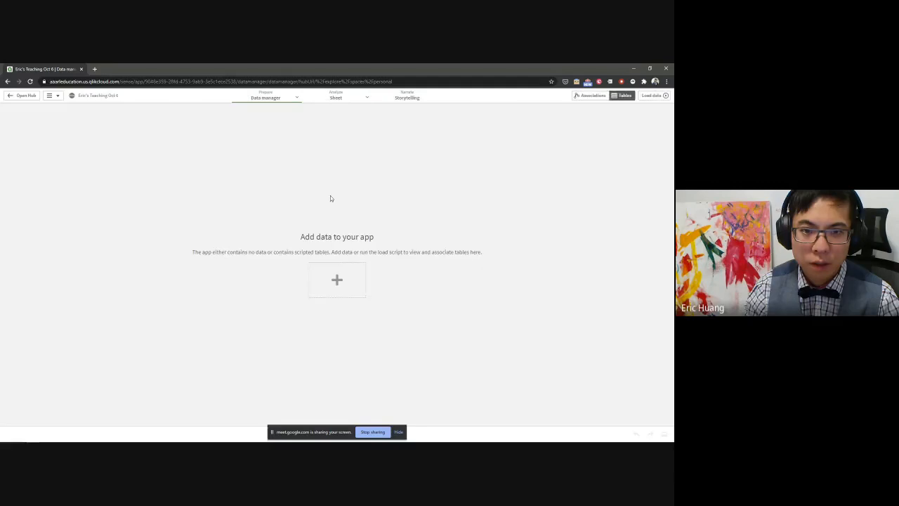
Step: From the associations view, add recruiting_costs.csv from the HR Data Sample folder, replacing the existing data file
left_click(582, 96)
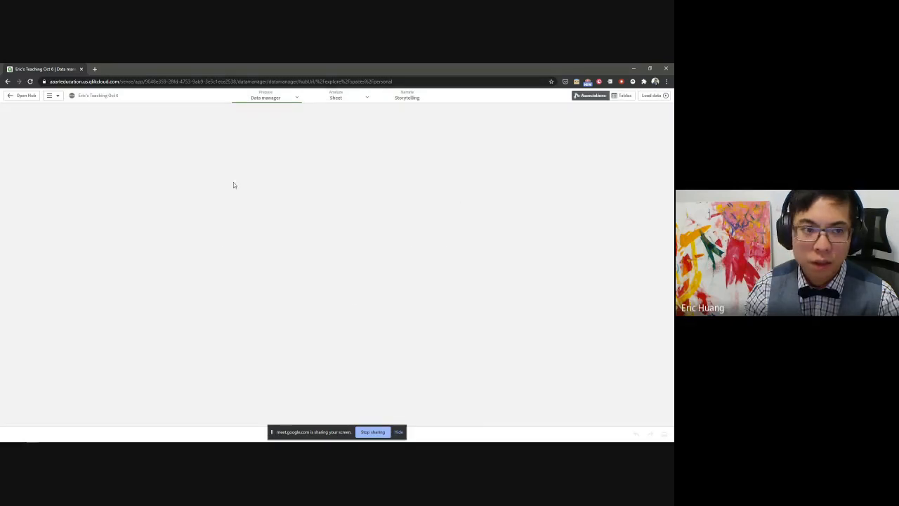
left_click(56, 97)
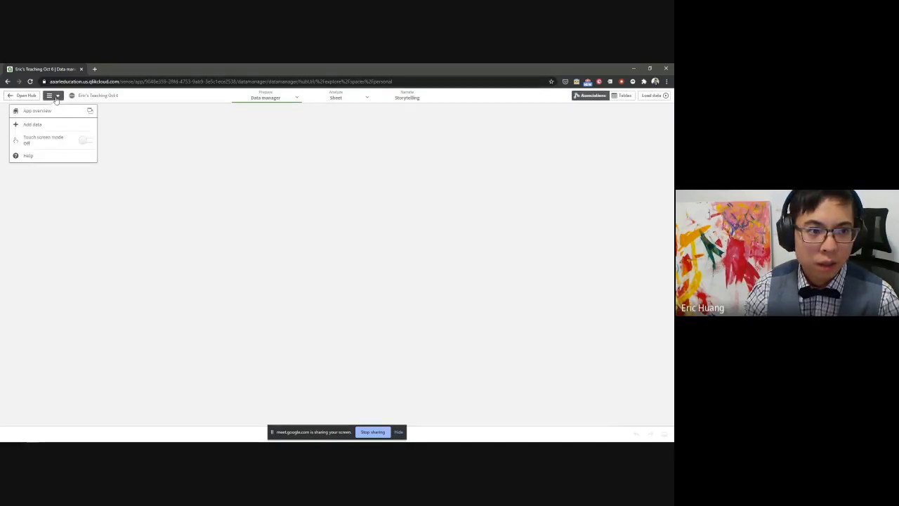
left_click(52, 126)
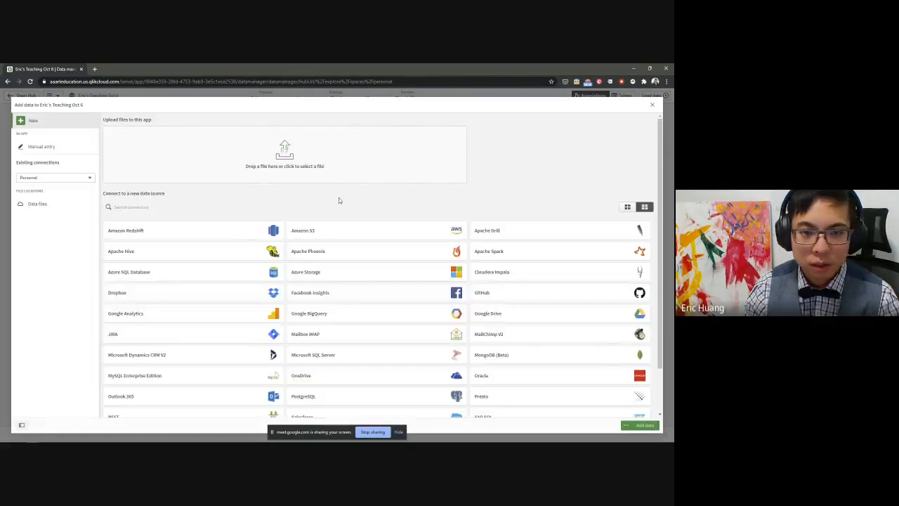
key("alt+Tab")
left_click(518, 172)
left_click_drag(483, 248, 248, 177)
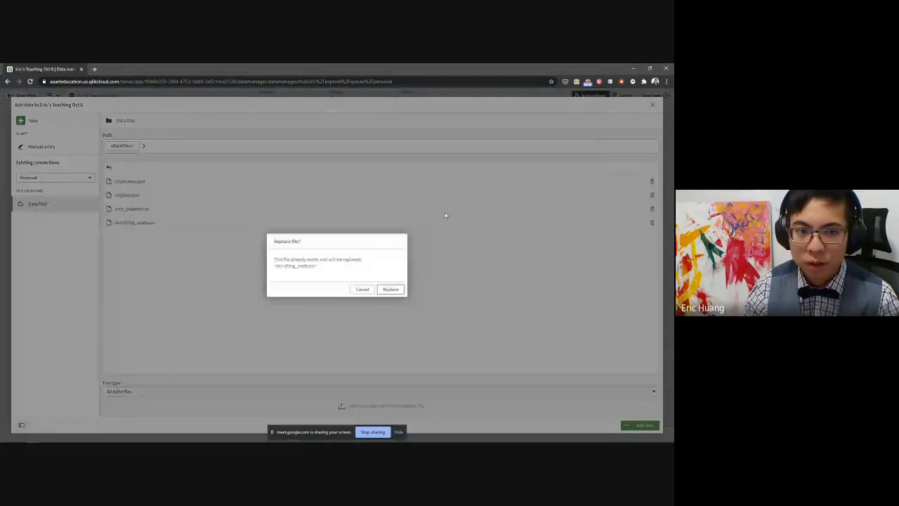
left_click(389, 289)
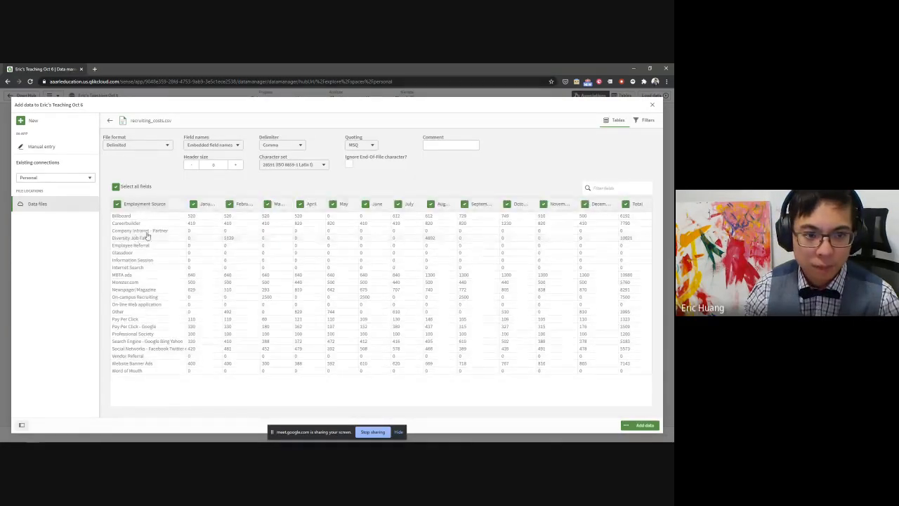
left_click(642, 425)
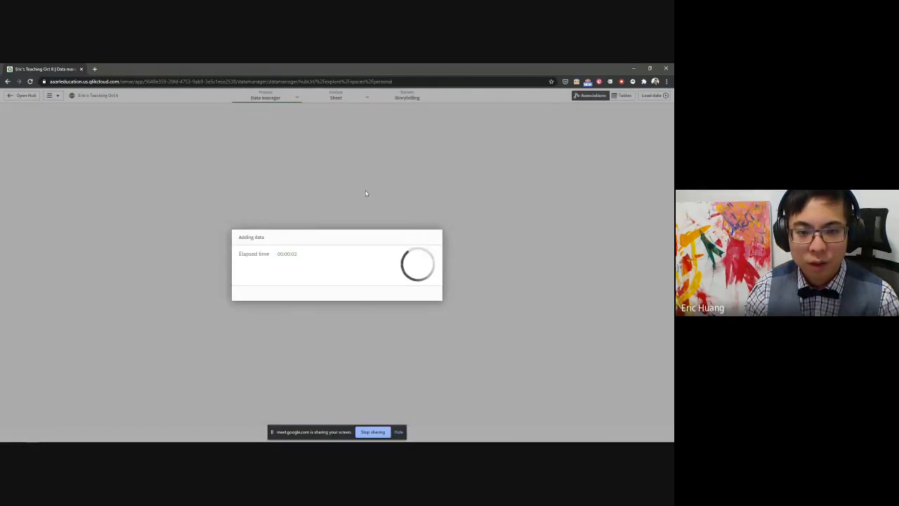
mouse_move(478, 438)
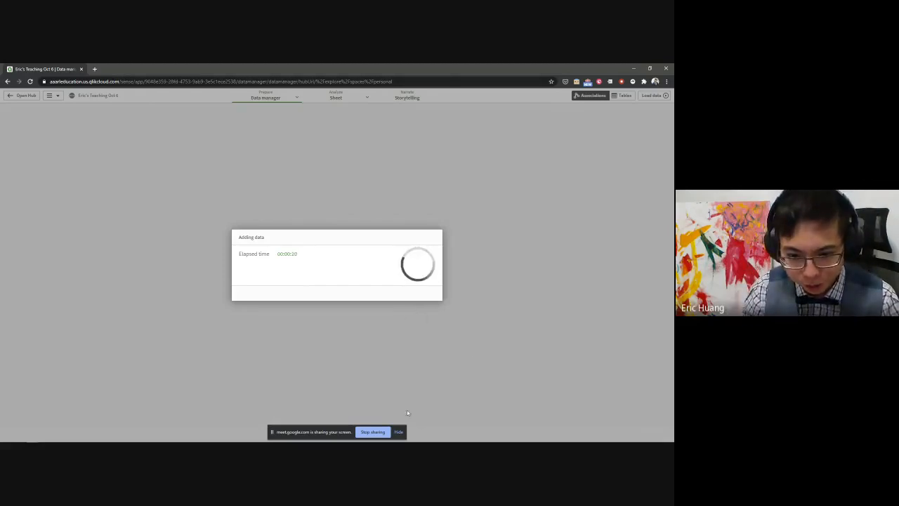
Step: Switch to the PowerPoint deck and go from the Data Load menu slide to the "Refreshing your data" slide
key("alt+Tab")
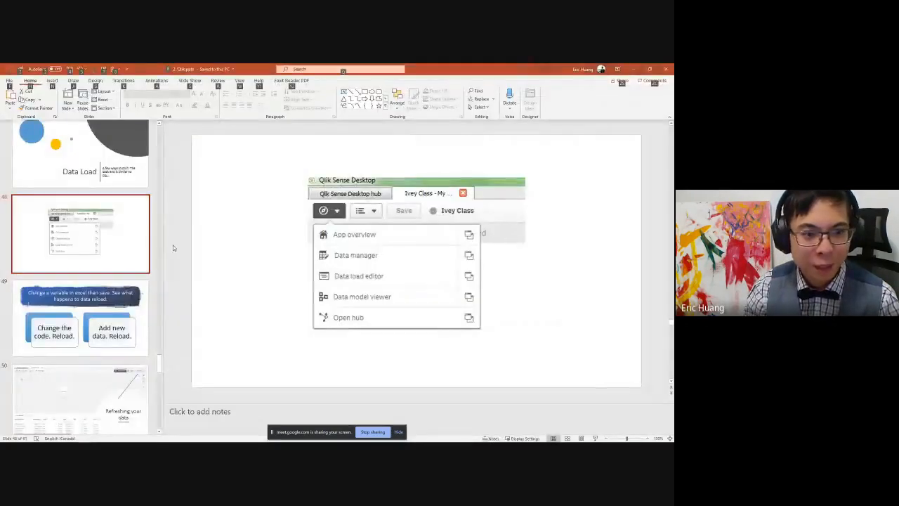
key("alt+Tab")
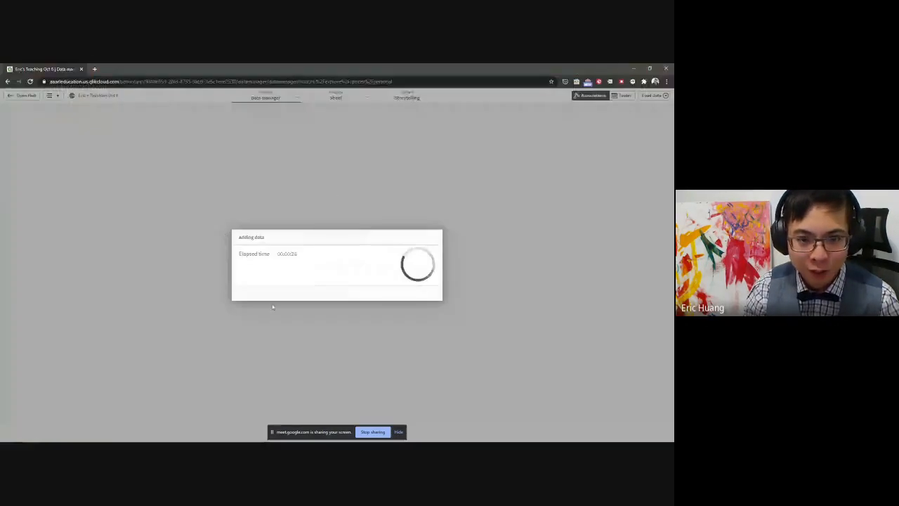
key("alt+Tab")
scroll(108, 290, "up", 2)
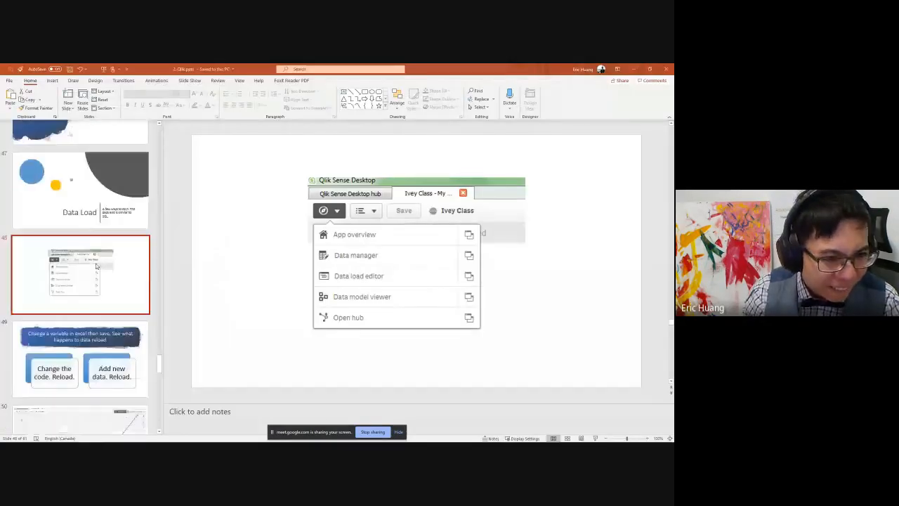
left_click(205, 293)
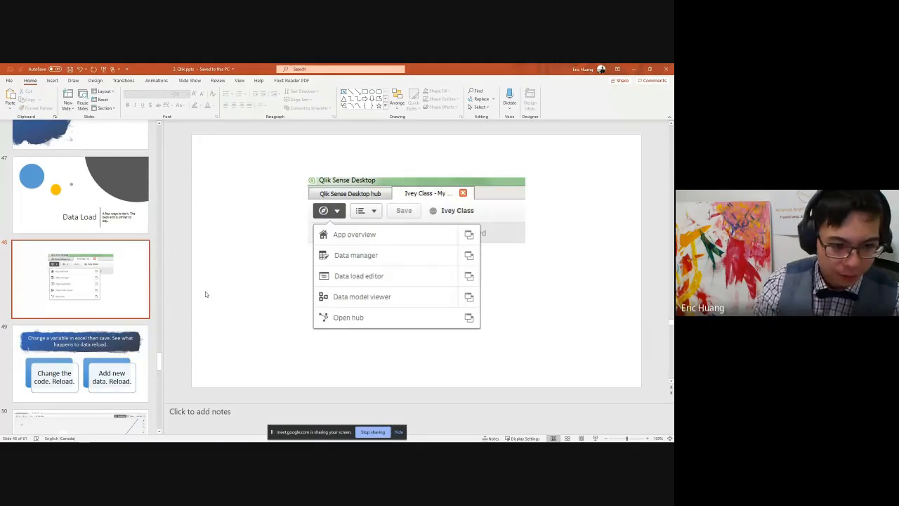
scroll(206, 294, "down", 2)
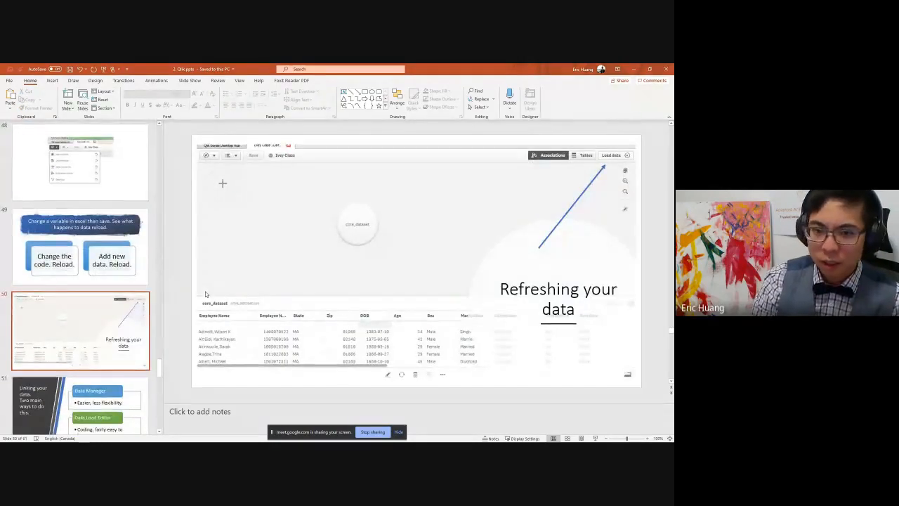
left_click(103, 338)
scroll(95, 342, "down", 5)
scroll(93, 343, "up", 2)
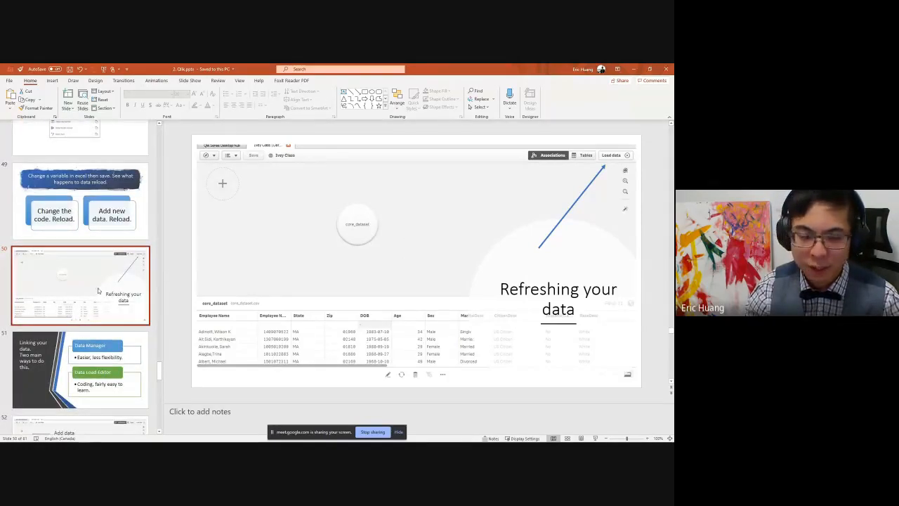
Step: Show the "Add data" slide and the slide with the three options for loading or linking tables
scroll(125, 320, "down", 4)
left_click(125, 320)
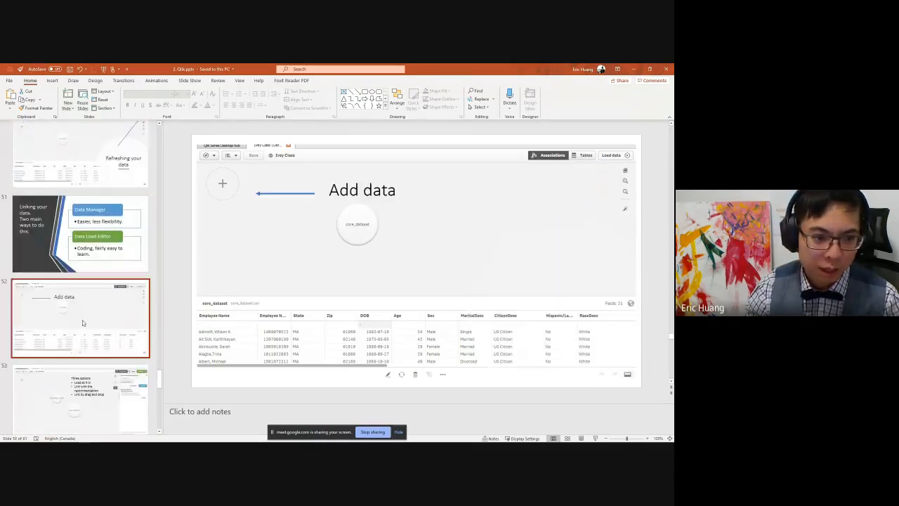
key("Down")
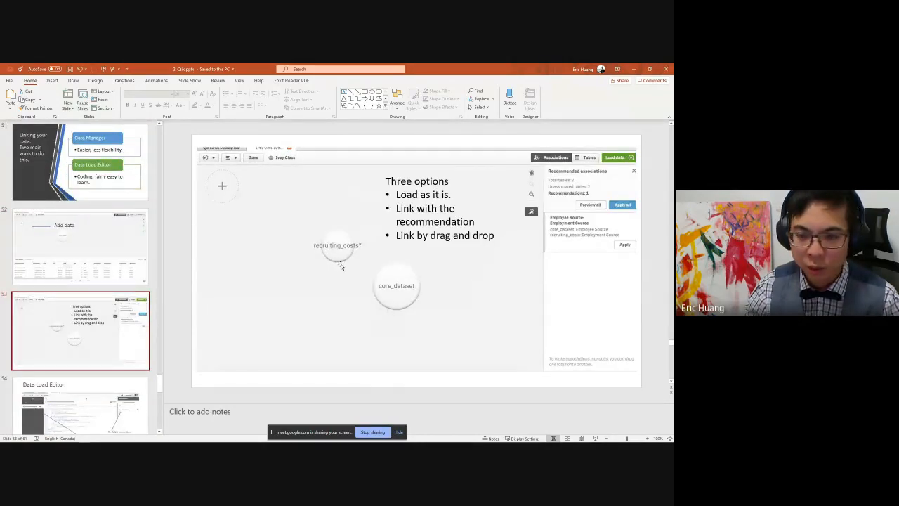
key("Down")
key("Up")
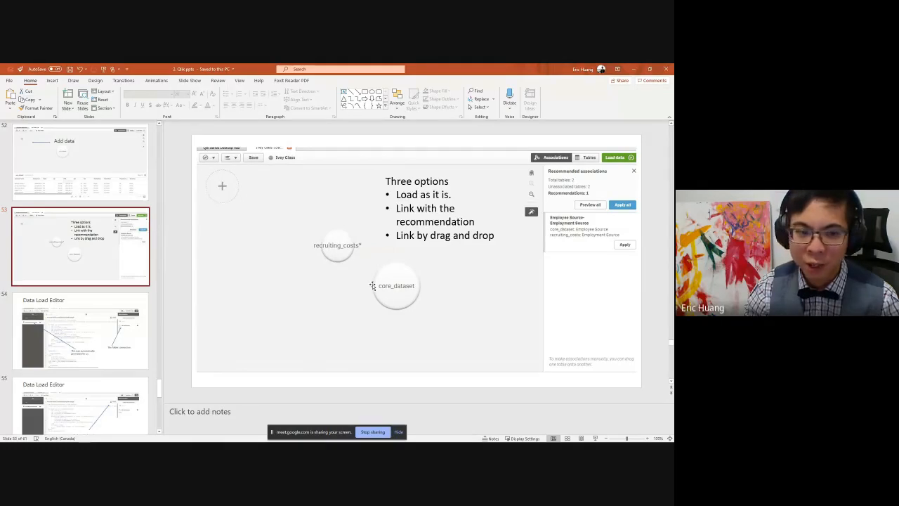
Step: Skim past the Data Load Editor slides and the "That's it!" slide to the Qlik Branch slide
scroll(59, 263, "down", 5)
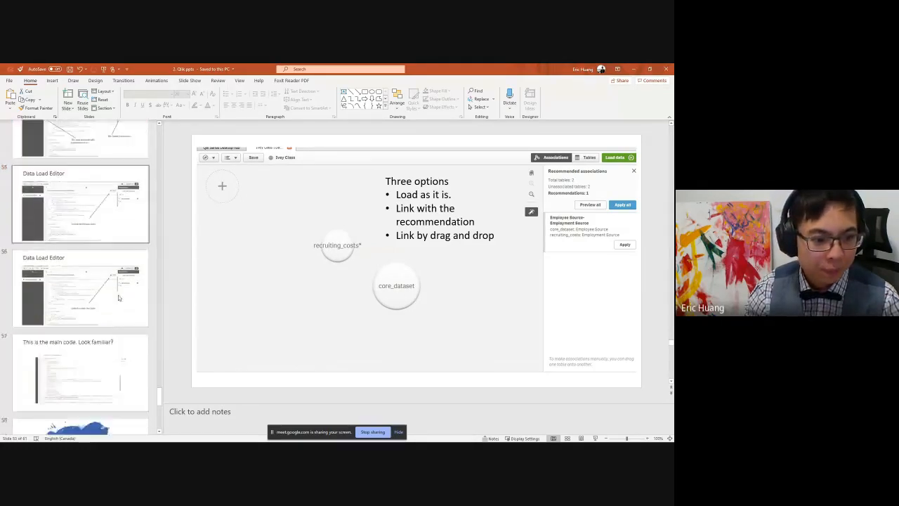
left_click(59, 264)
left_click(85, 357)
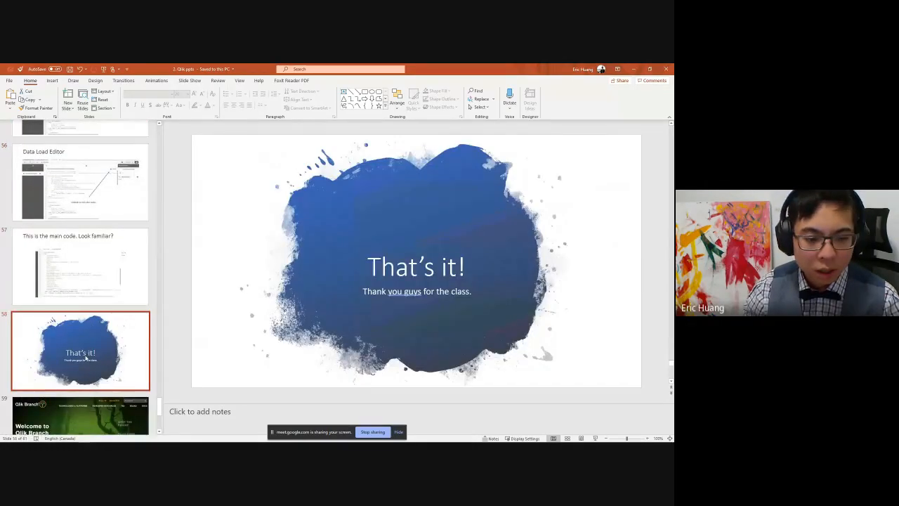
scroll(120, 254, "down", 4)
left_click(120, 252)
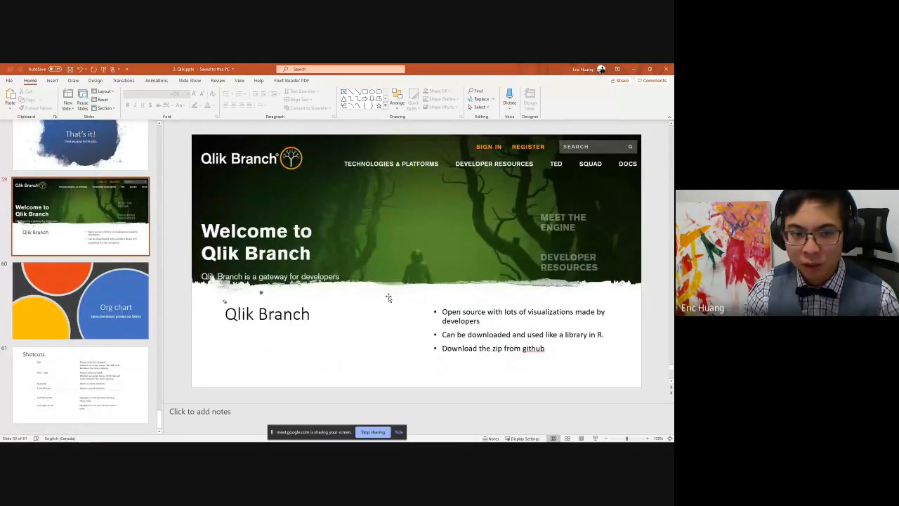
Step: Switch to Chrome, search Google for "qlik branch" in a new tab and open the Qlik Branch home page
key("super+1")
left_click(52, 401)
key("ctrl+t")
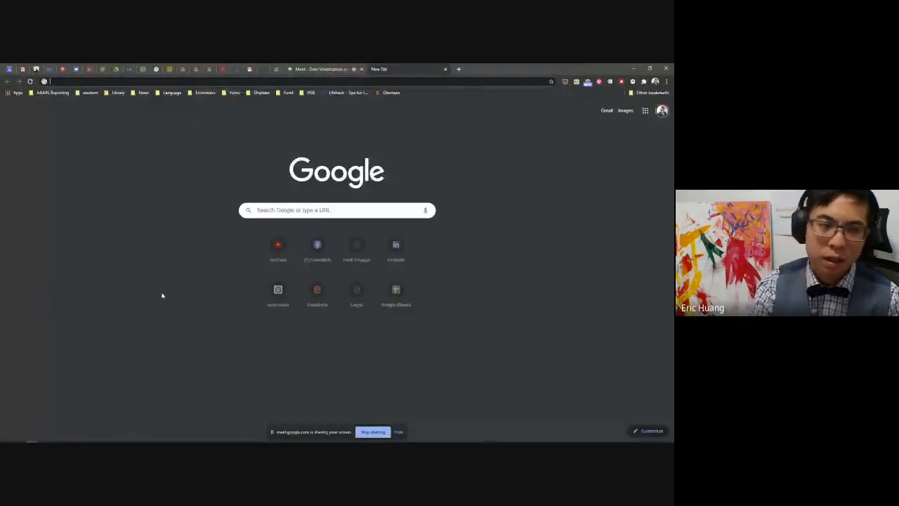
type("qlik branch")
key("Return")
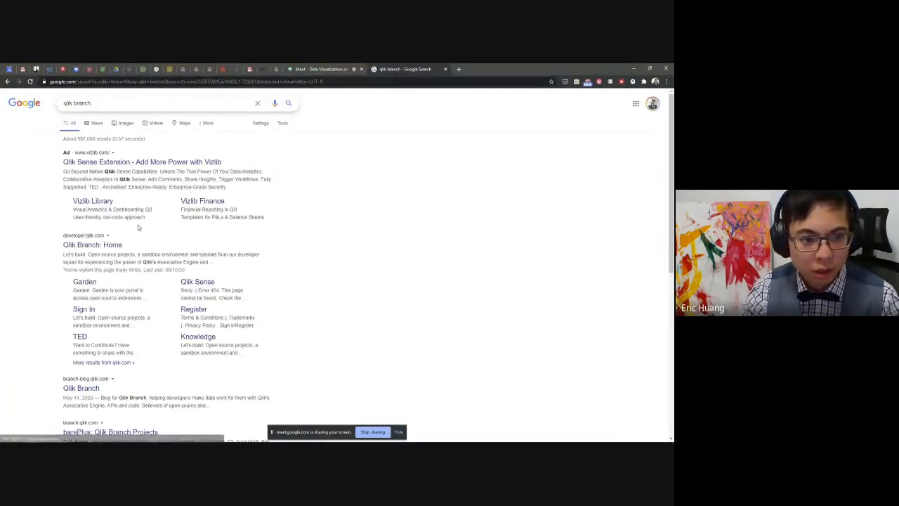
left_click(98, 246)
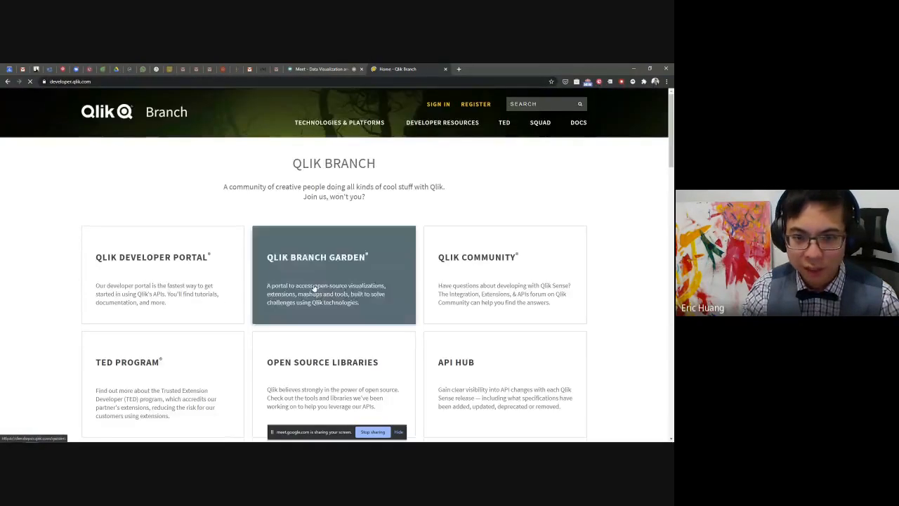
Step: Search Qlik Branch for "org chart" and view the Centrality Network Graph project's page from the results
left_click(521, 104)
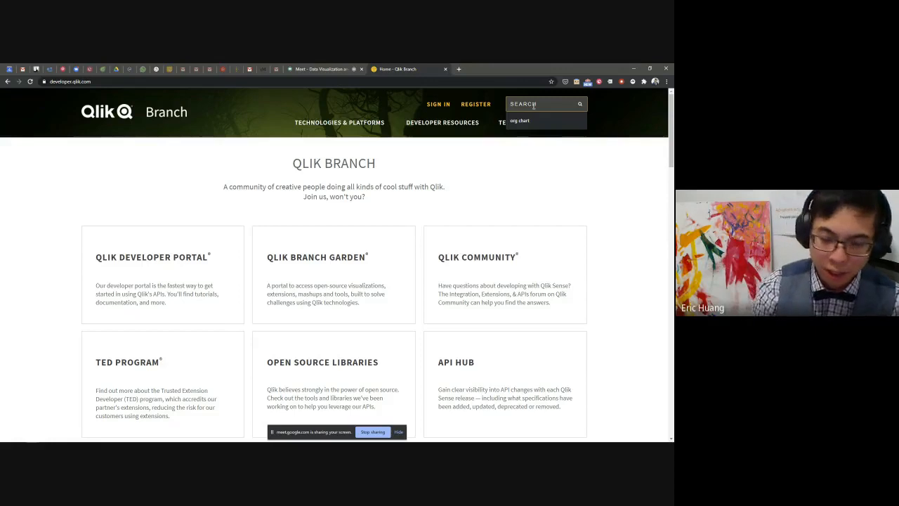
left_click(520, 121)
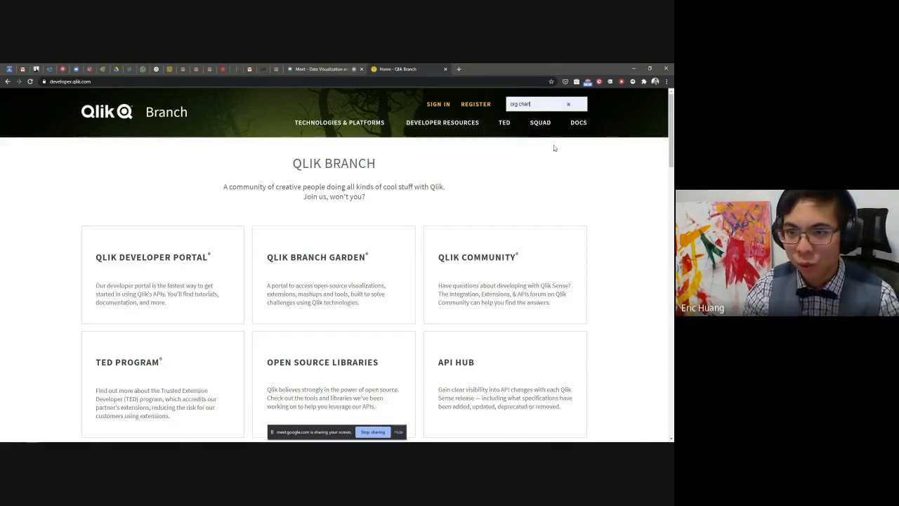
key("Return")
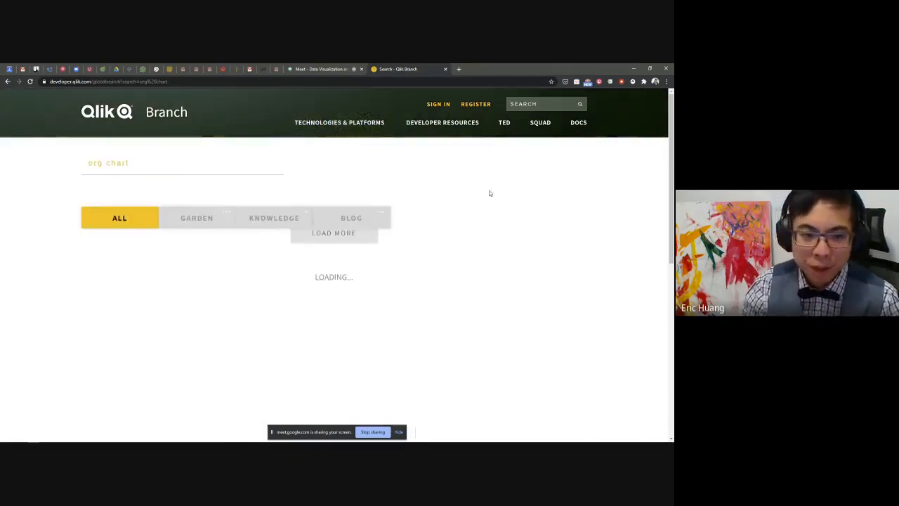
scroll(416, 239, "down", 5)
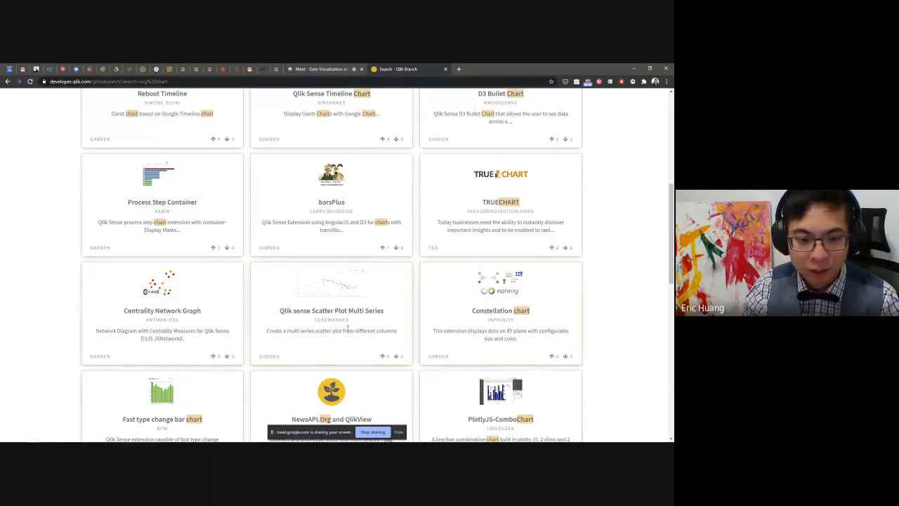
scroll(328, 321, "down", 2)
left_click(162, 204)
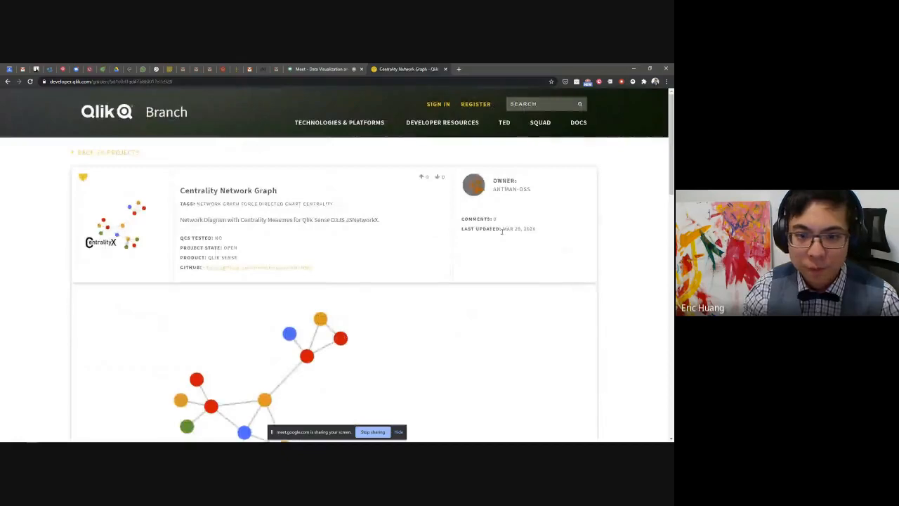
scroll(341, 303, "down", 3)
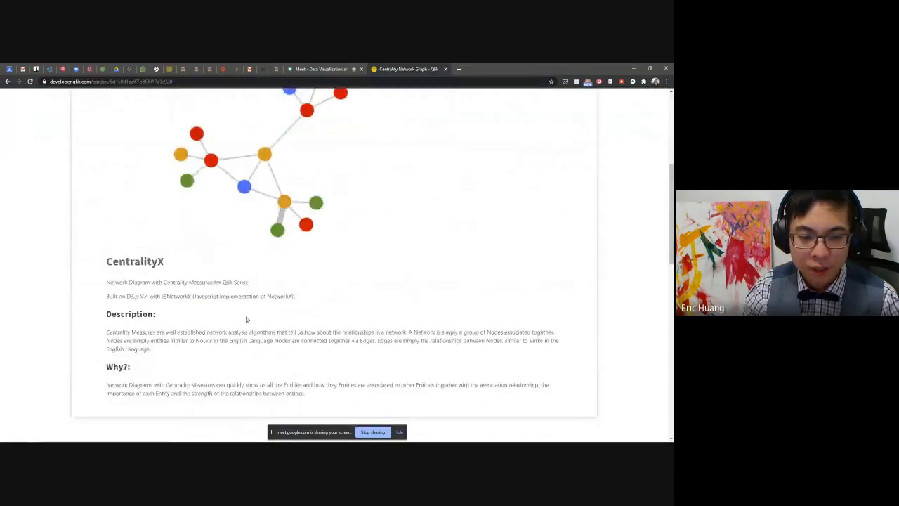
Step: Return to the Qlik Sense app, open Sheet 1 HR data for editing and list the available custom objects
key("alt+Tab")
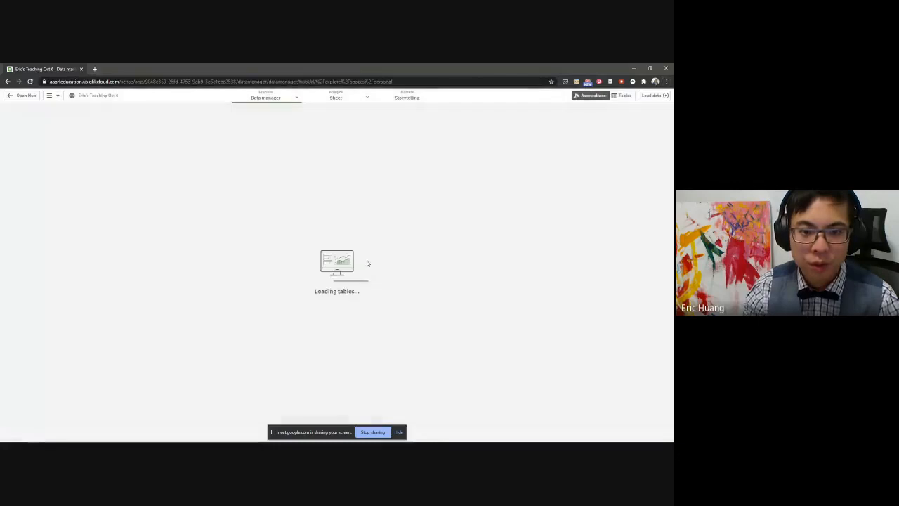
left_click(334, 100)
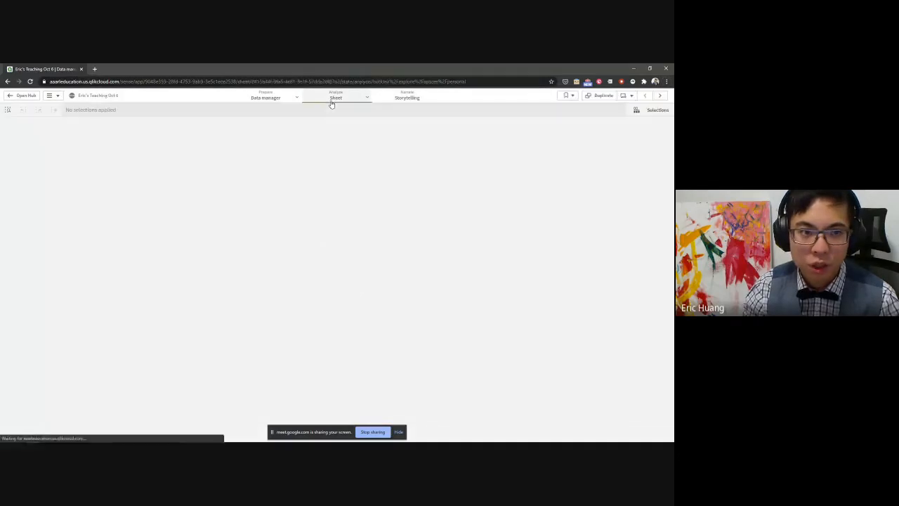
left_click(640, 96)
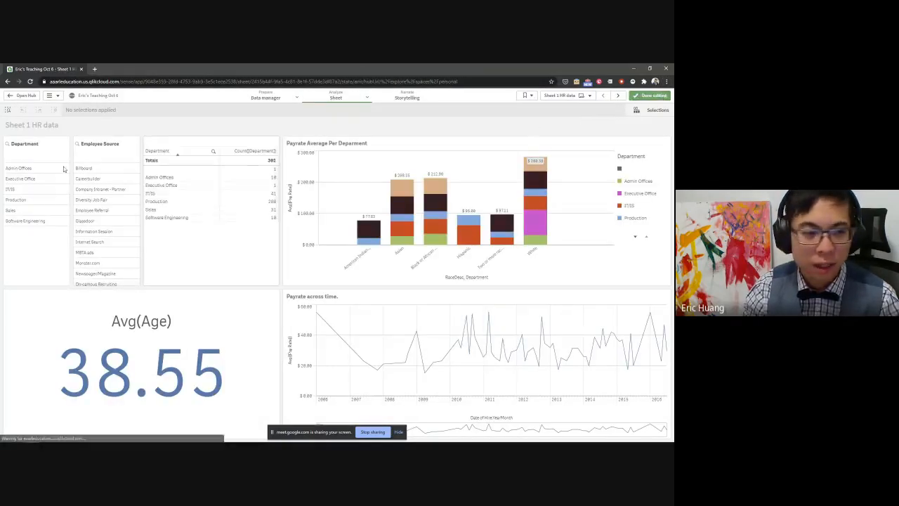
left_click(17, 183)
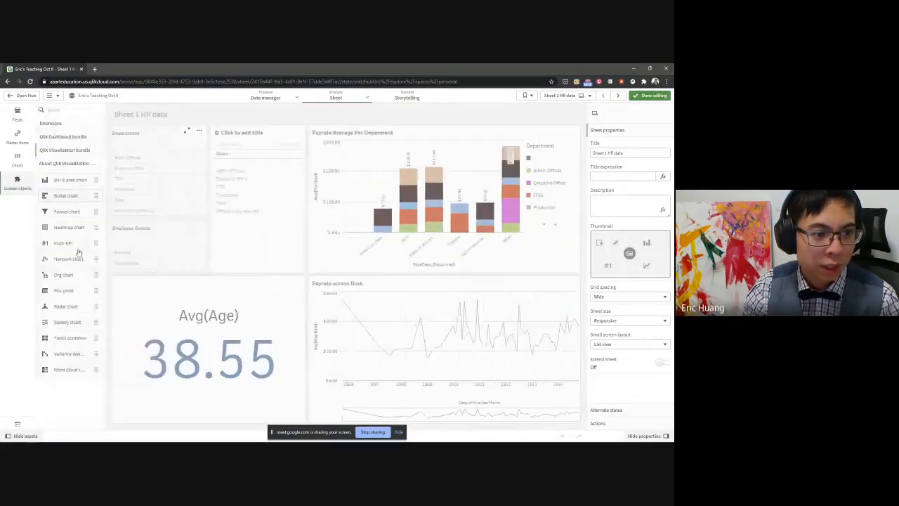